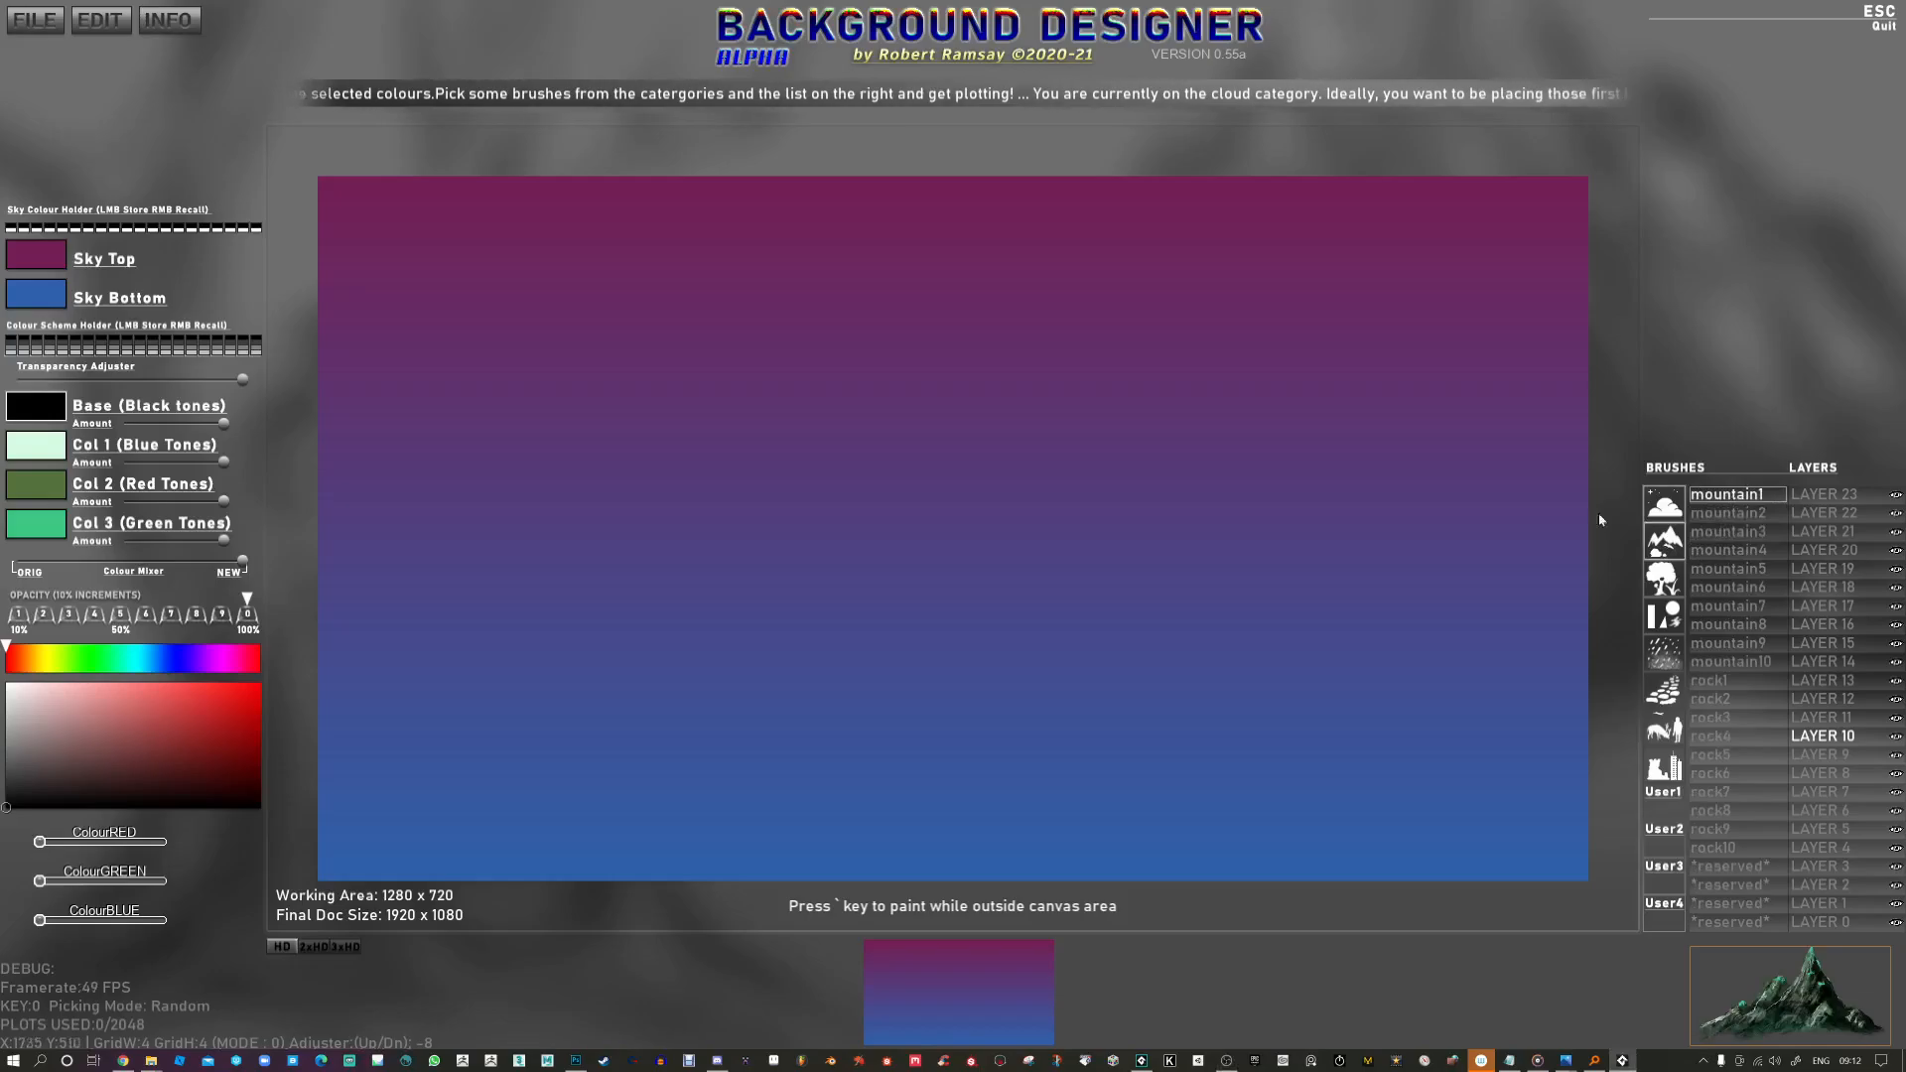
Step: Scale the mountain1 brush to 0.32 and recolour its Col 3 (Green Tones) to white
scroll(1182, 561, down, 10)
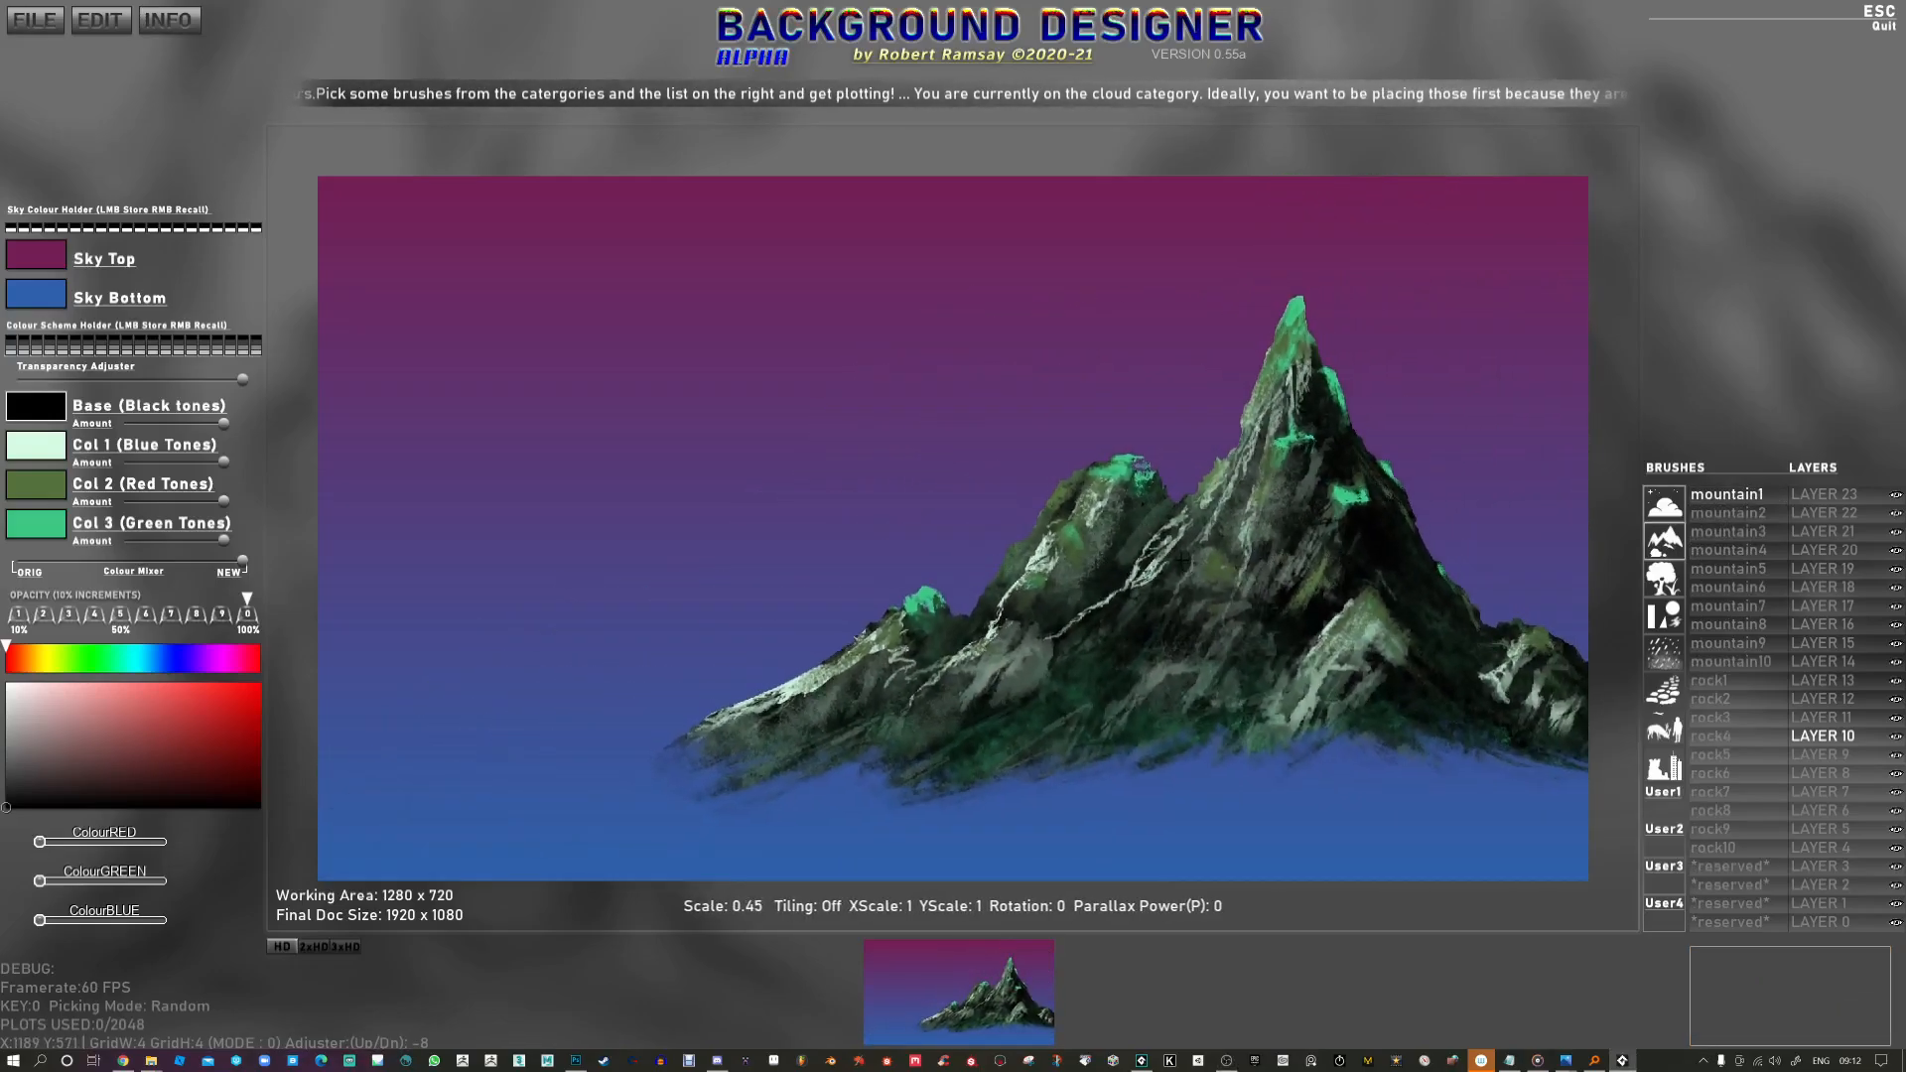
scroll(1181, 567, down, 4)
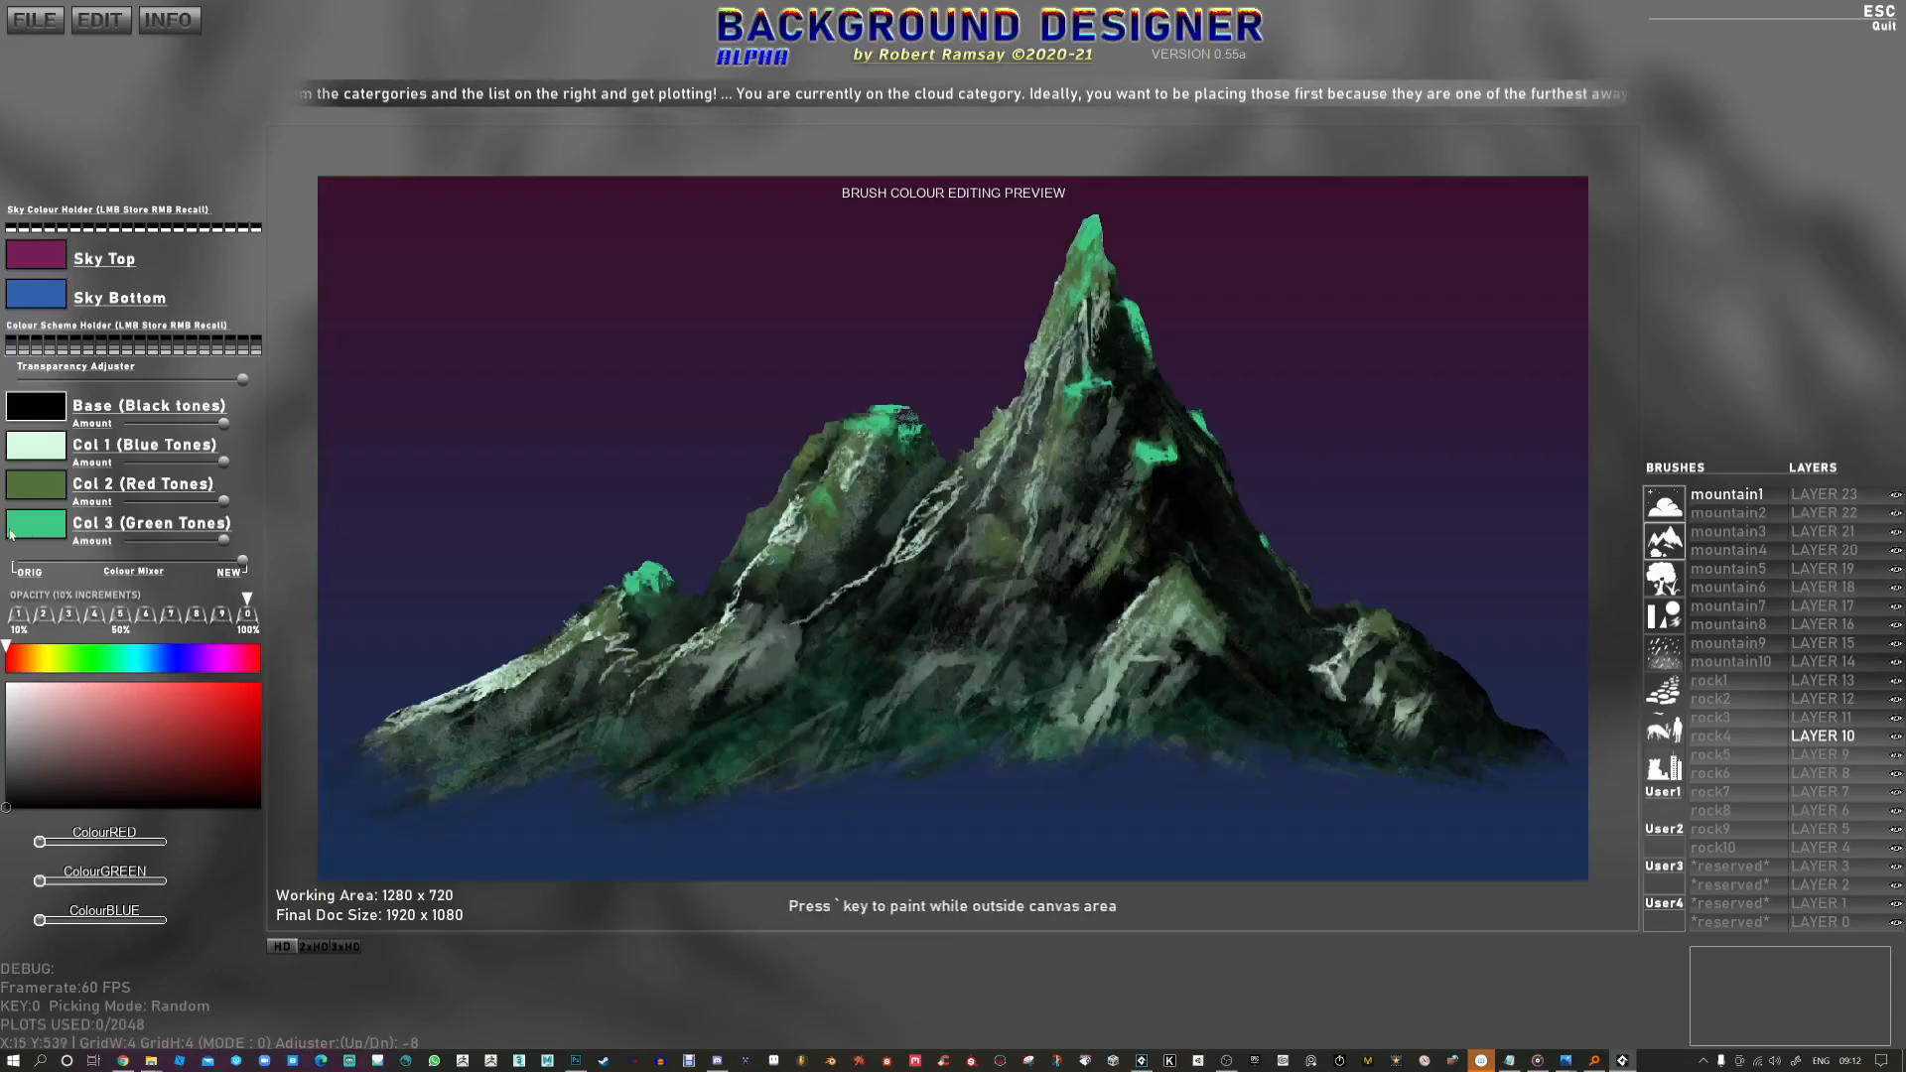
click(112, 658)
click(42, 697)
drag(41, 698, 14, 686)
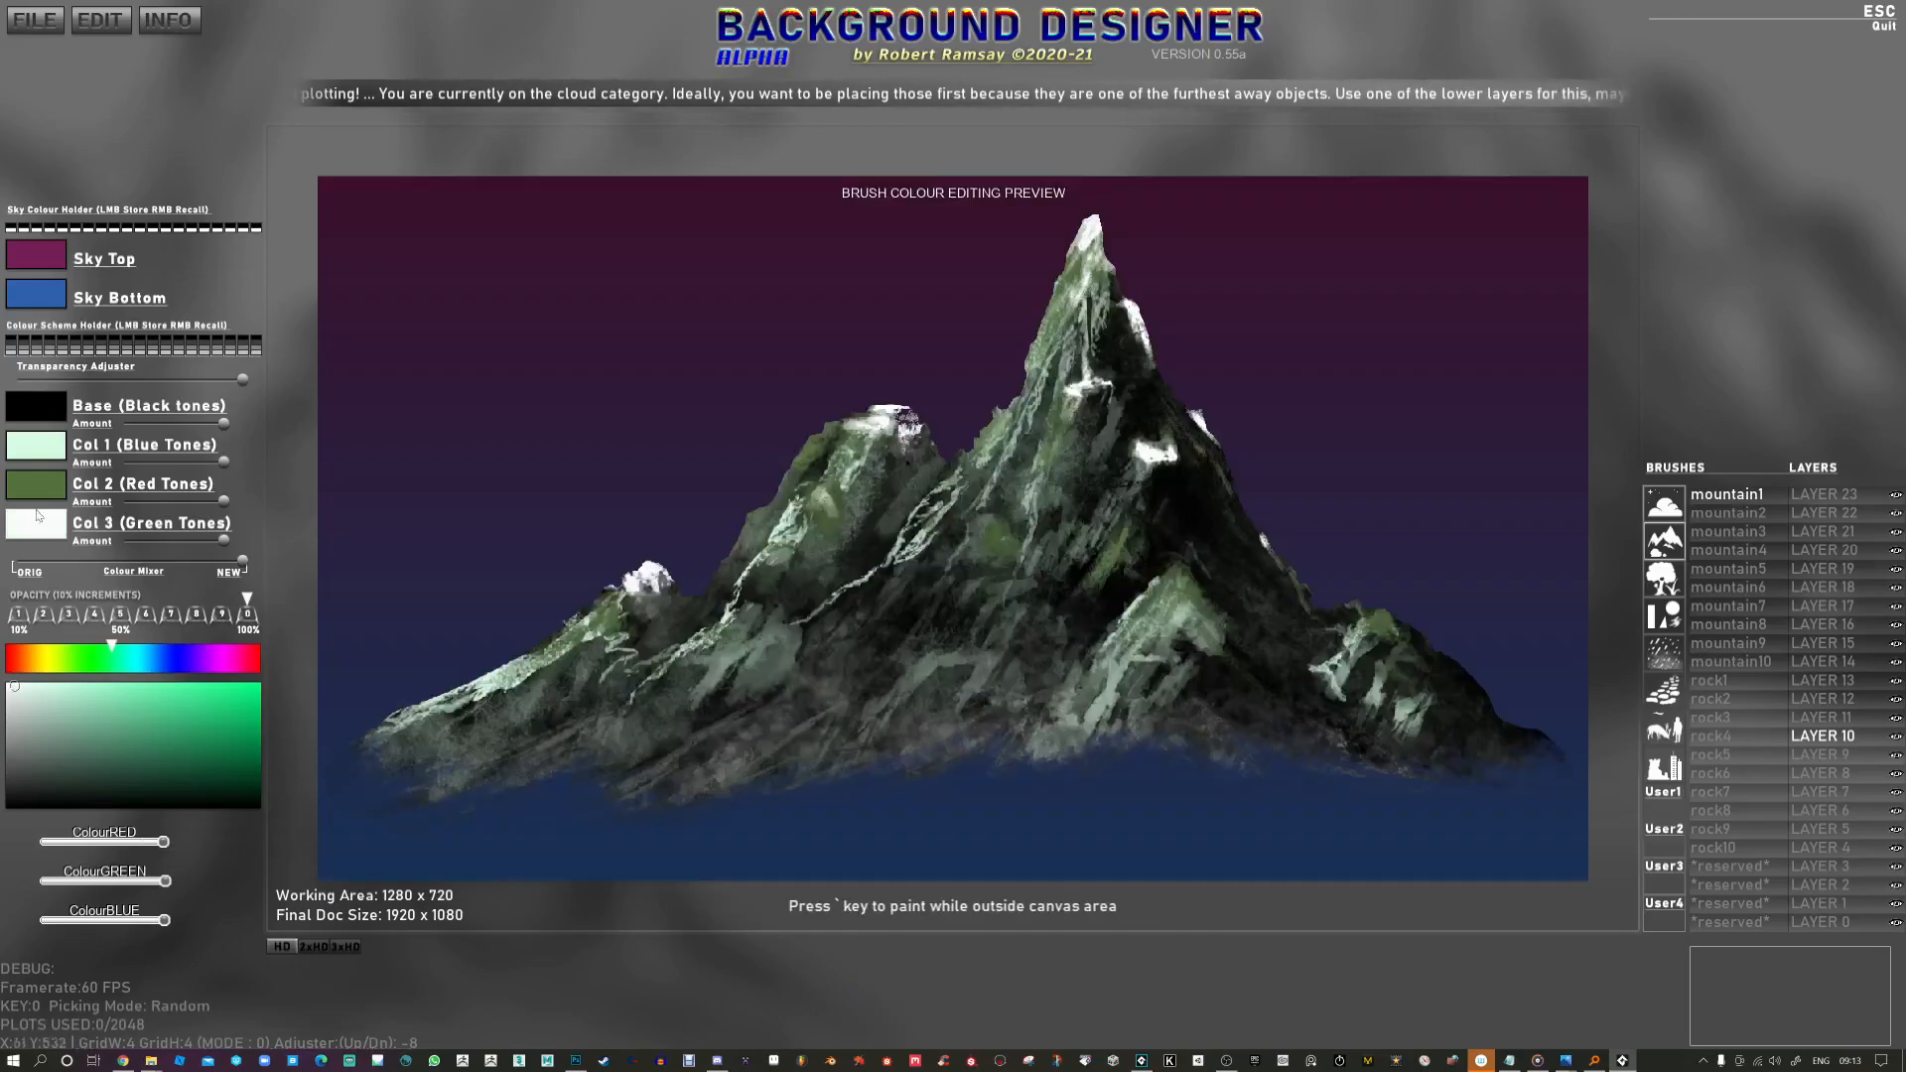
Step: Recolour Col 2 (Red Tones) of the mountain brush to a muted orange
click(22, 486)
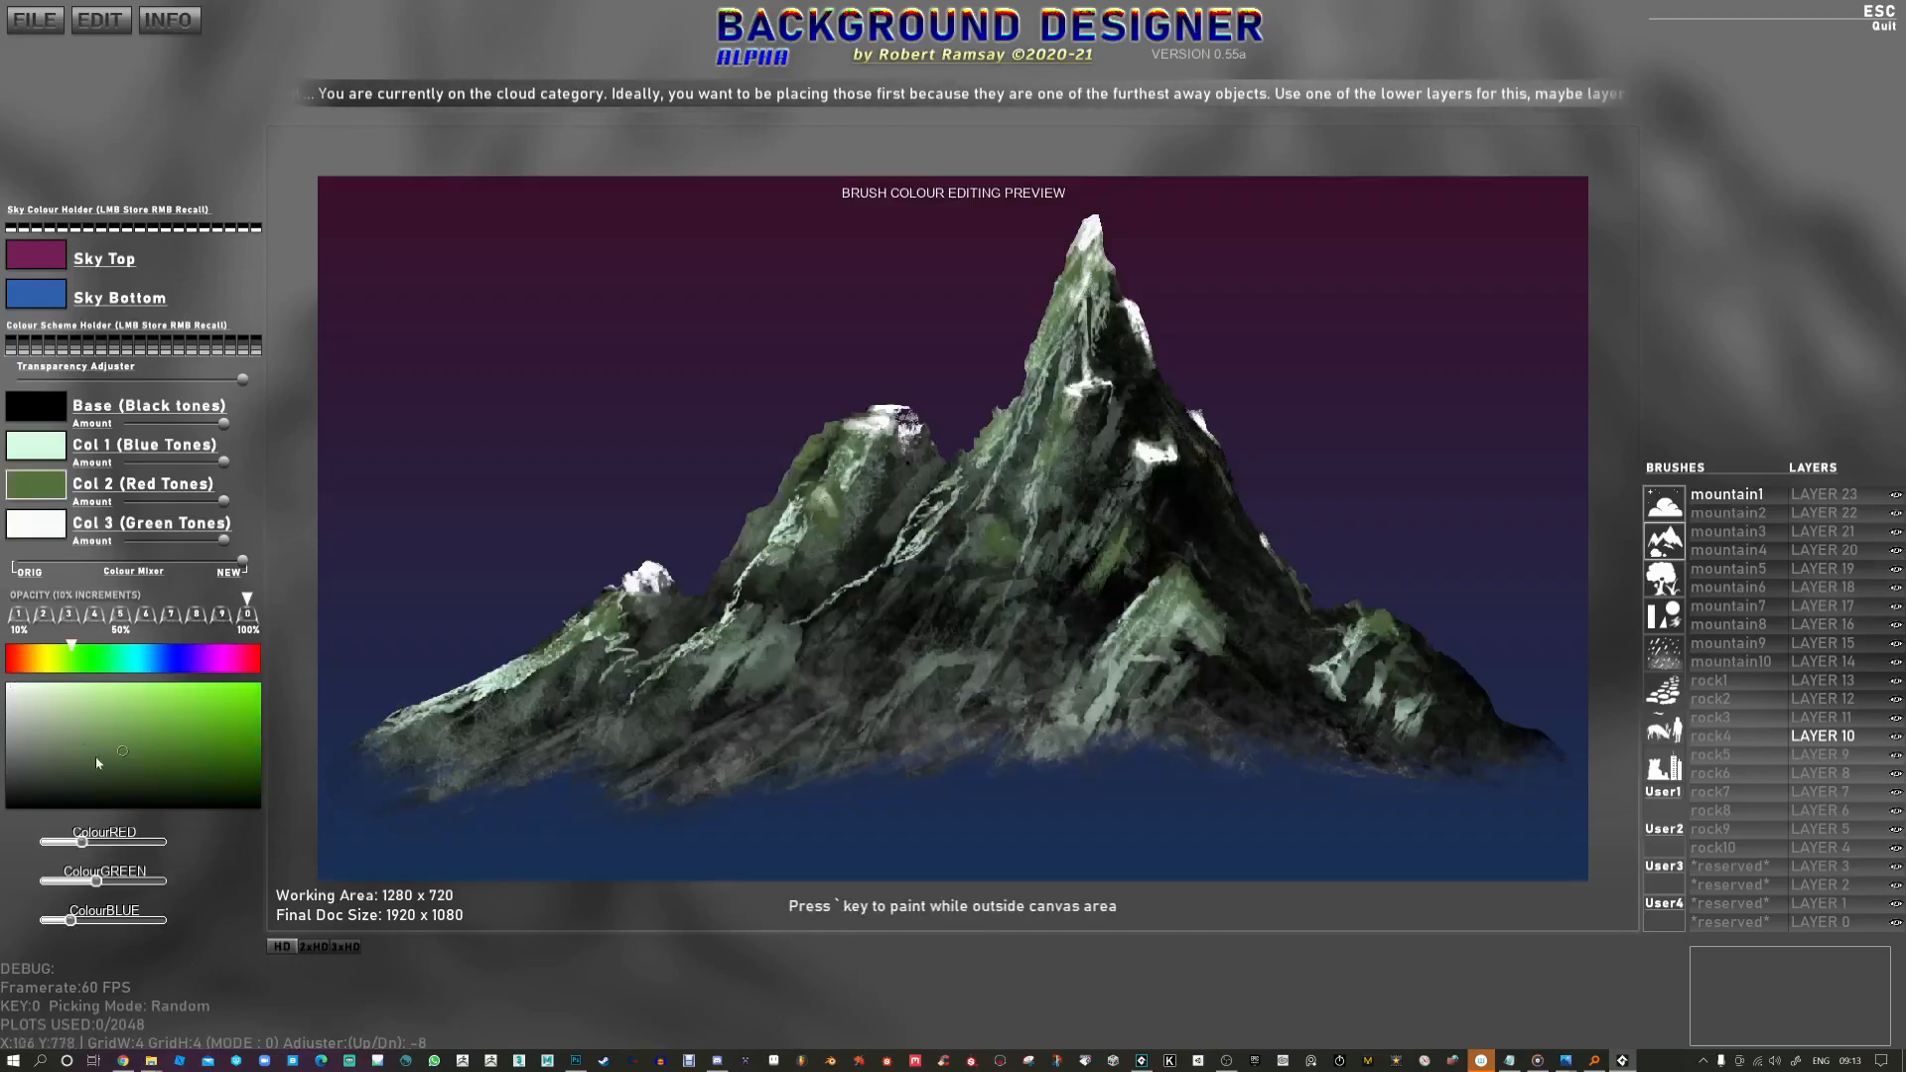
click(146, 688)
drag(40, 665, 206, 697)
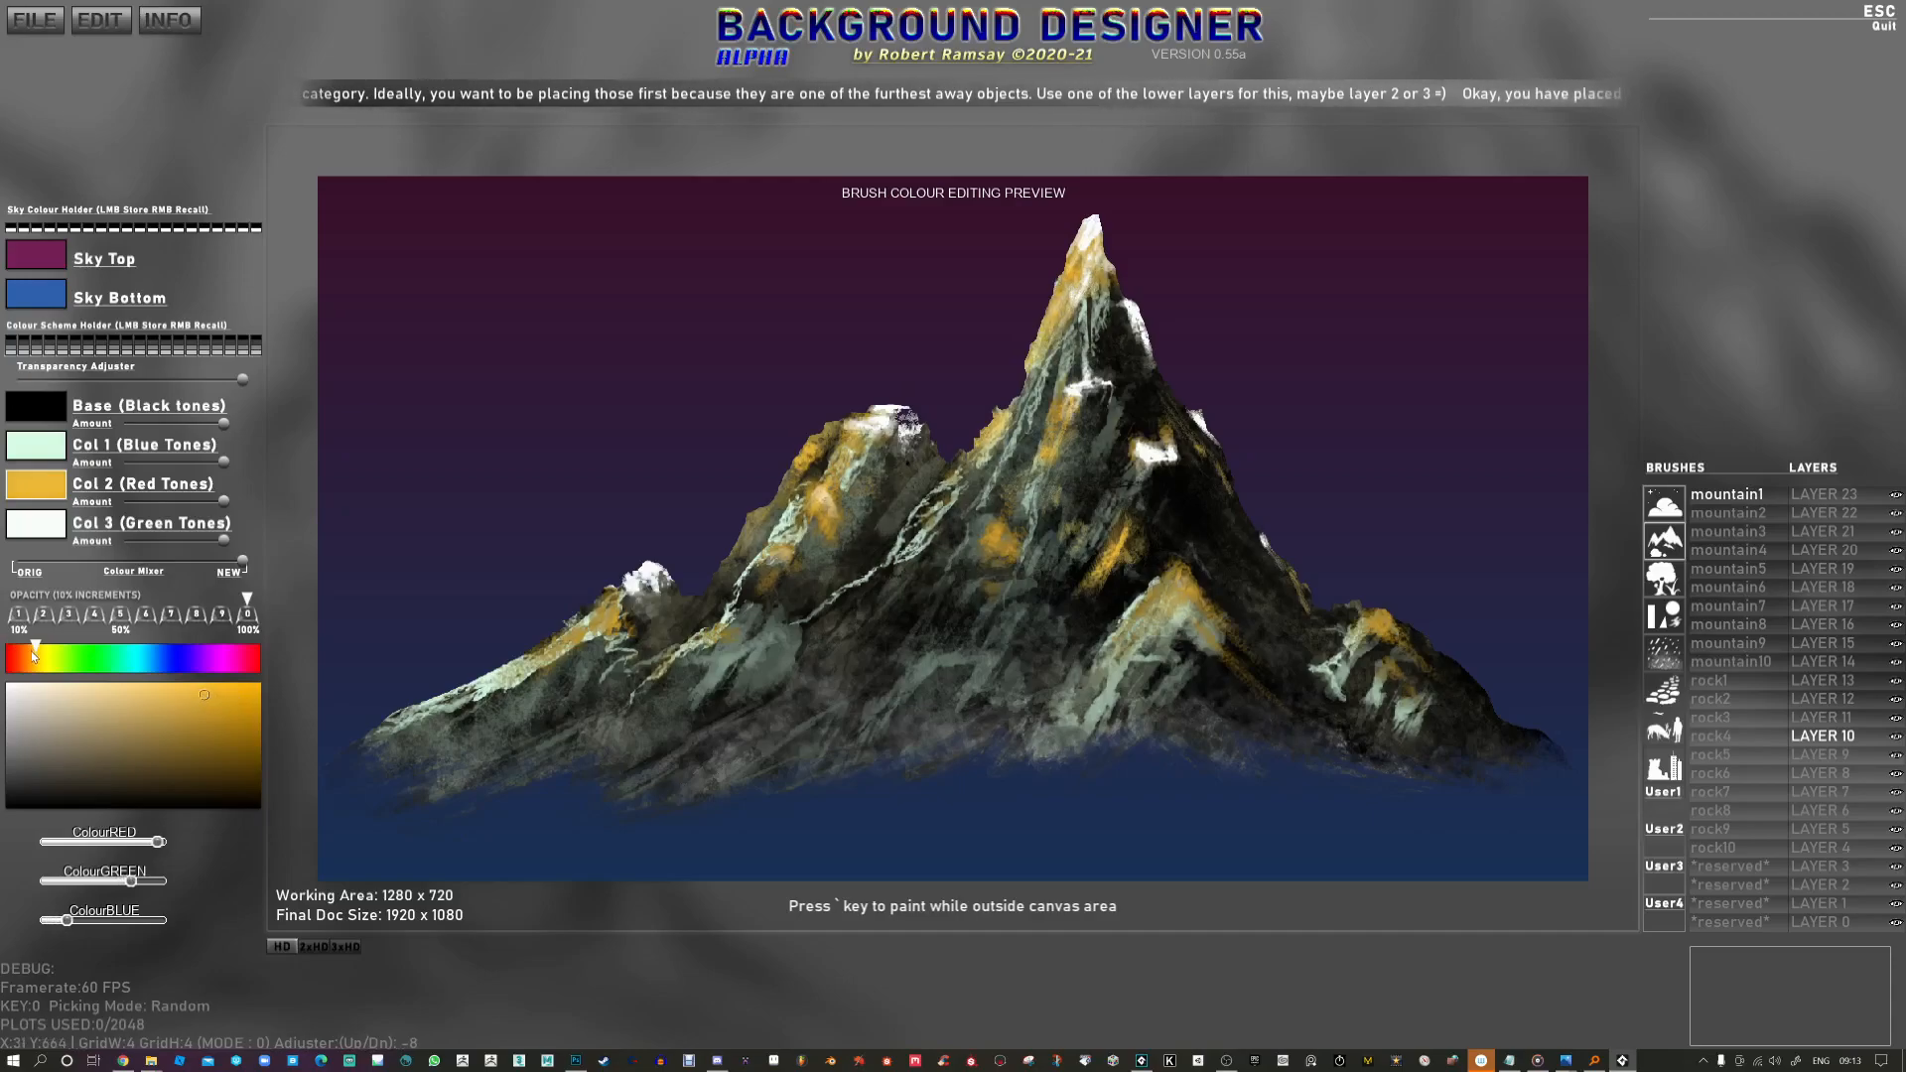
drag(34, 655, 20, 657)
click(180, 714)
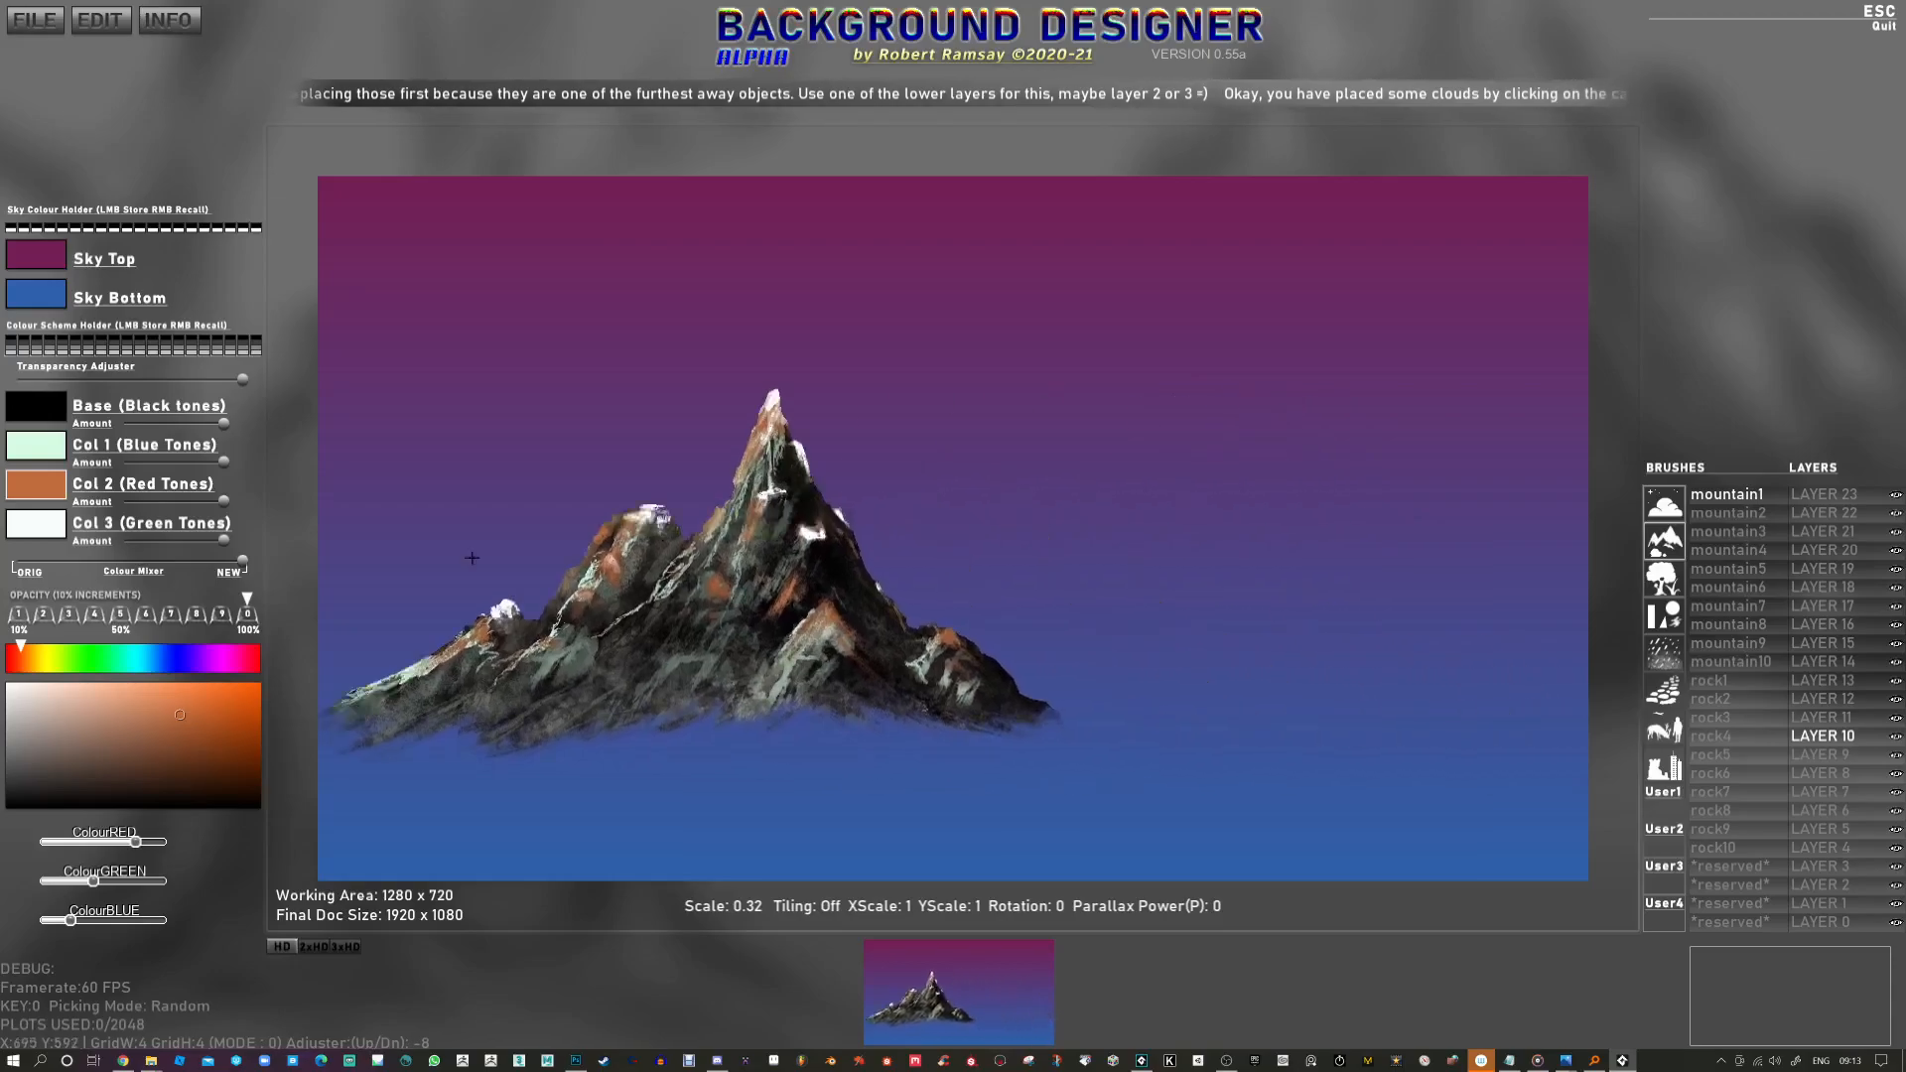
Step: Lower the Transparency Adjuster to its minimum and place the mountain1 peak in the right half of the canvas on layer 10
mouse_move(128, 510)
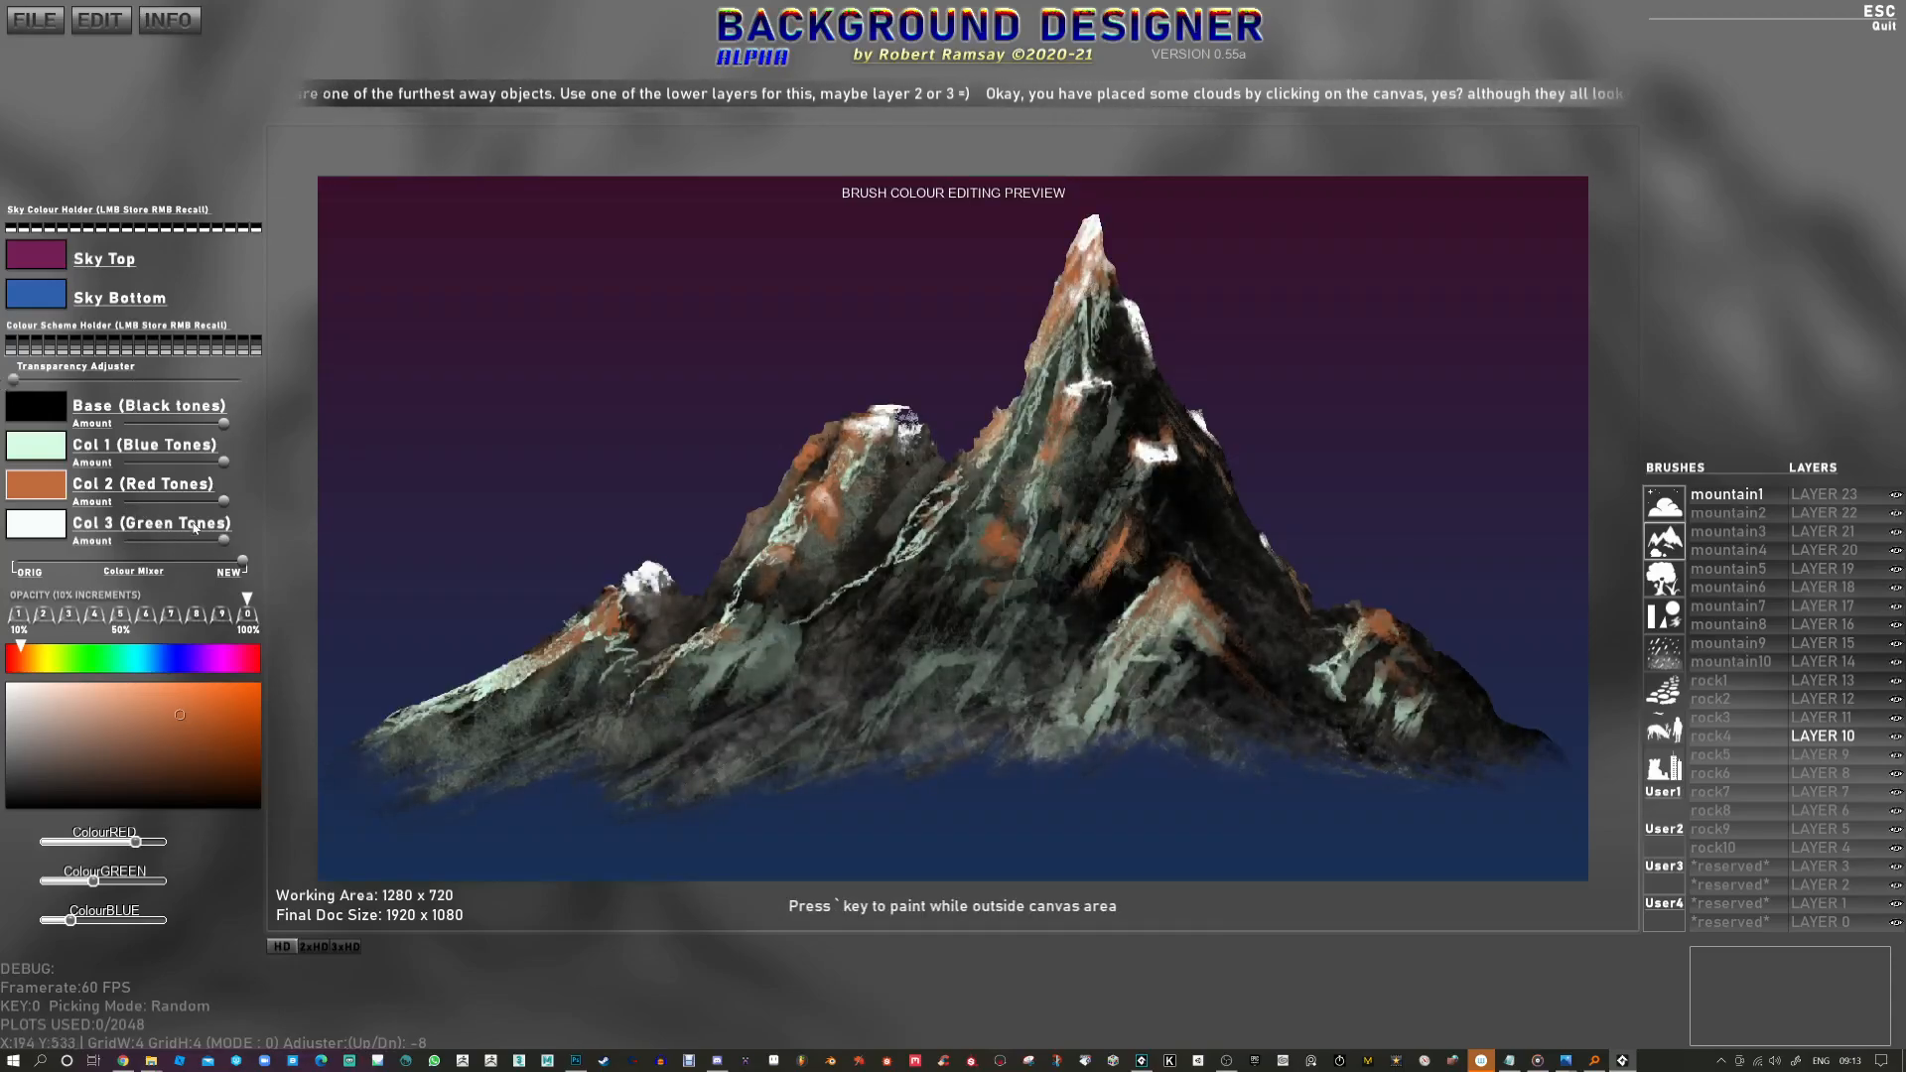
mouse_move(207, 537)
mouse_down()
mouse_move(139, 540)
mouse_move(226, 544)
mouse_up()
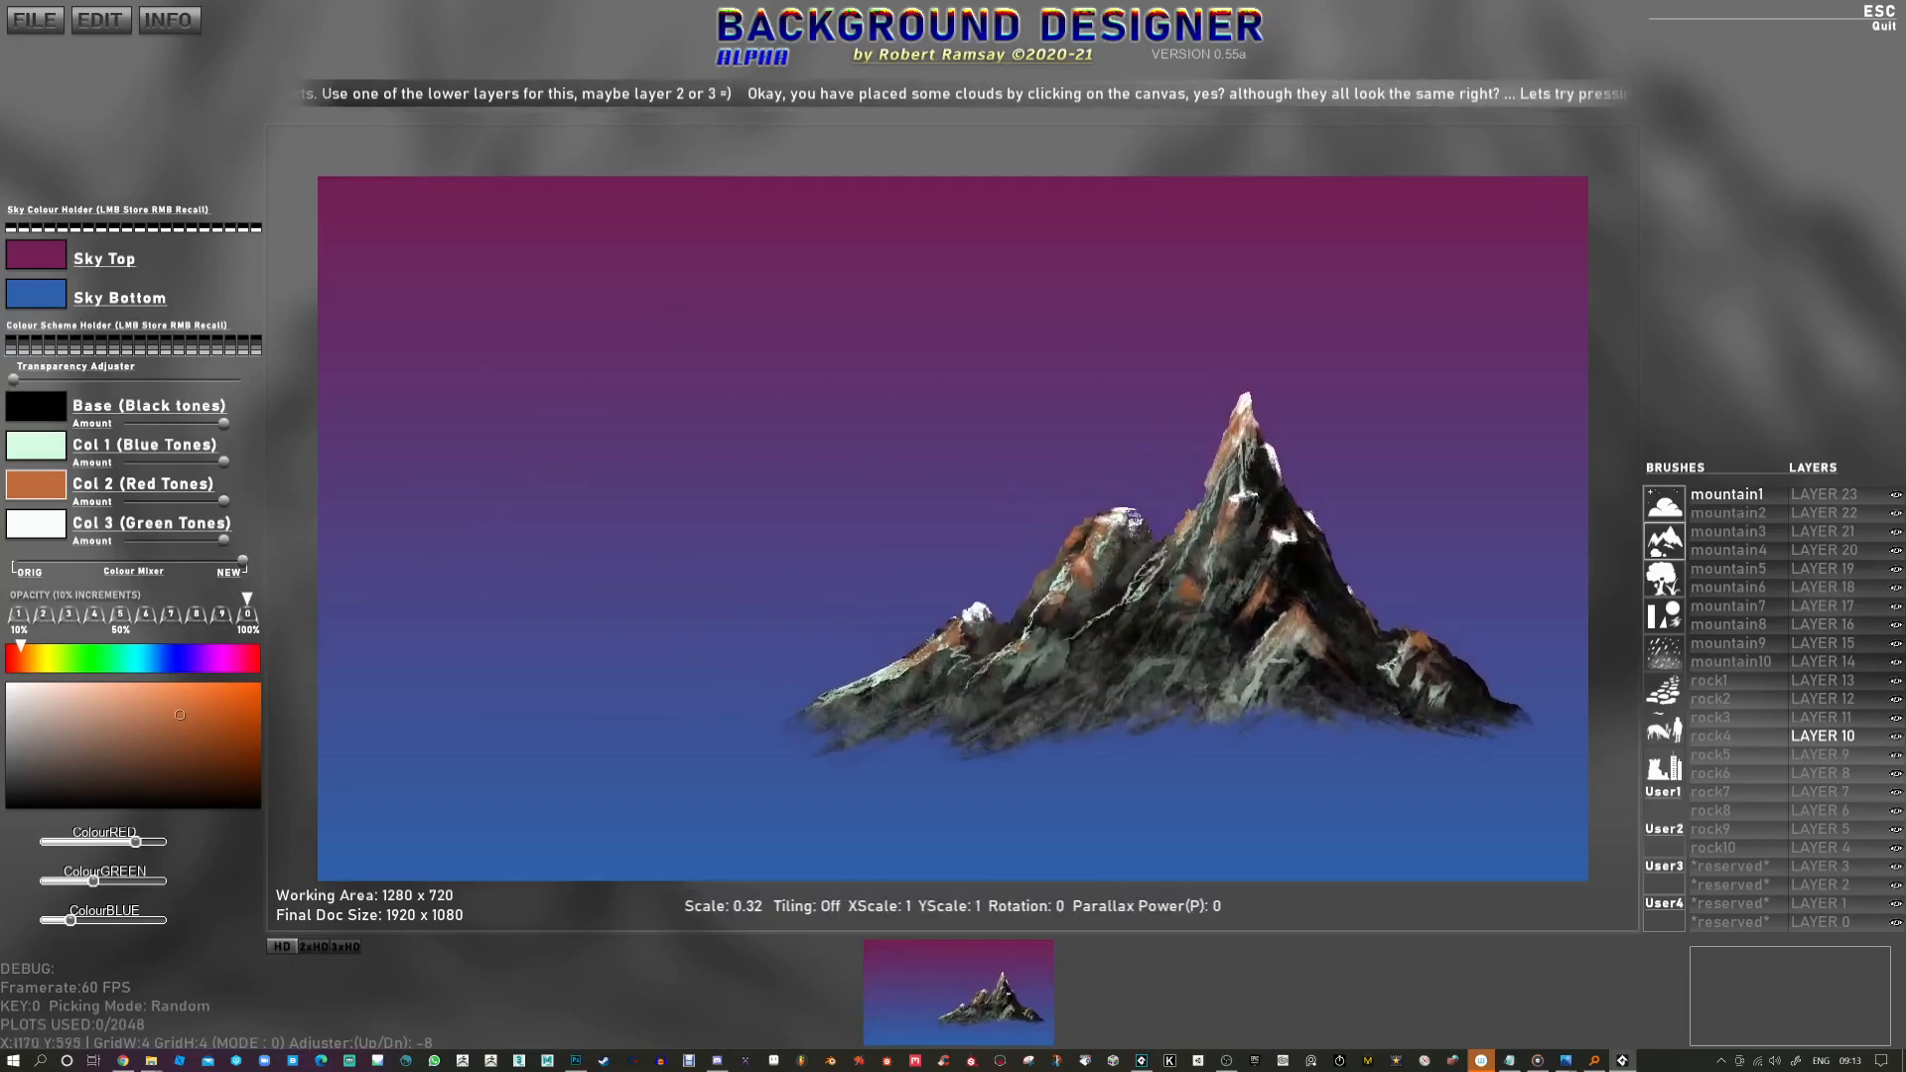
click(1229, 526)
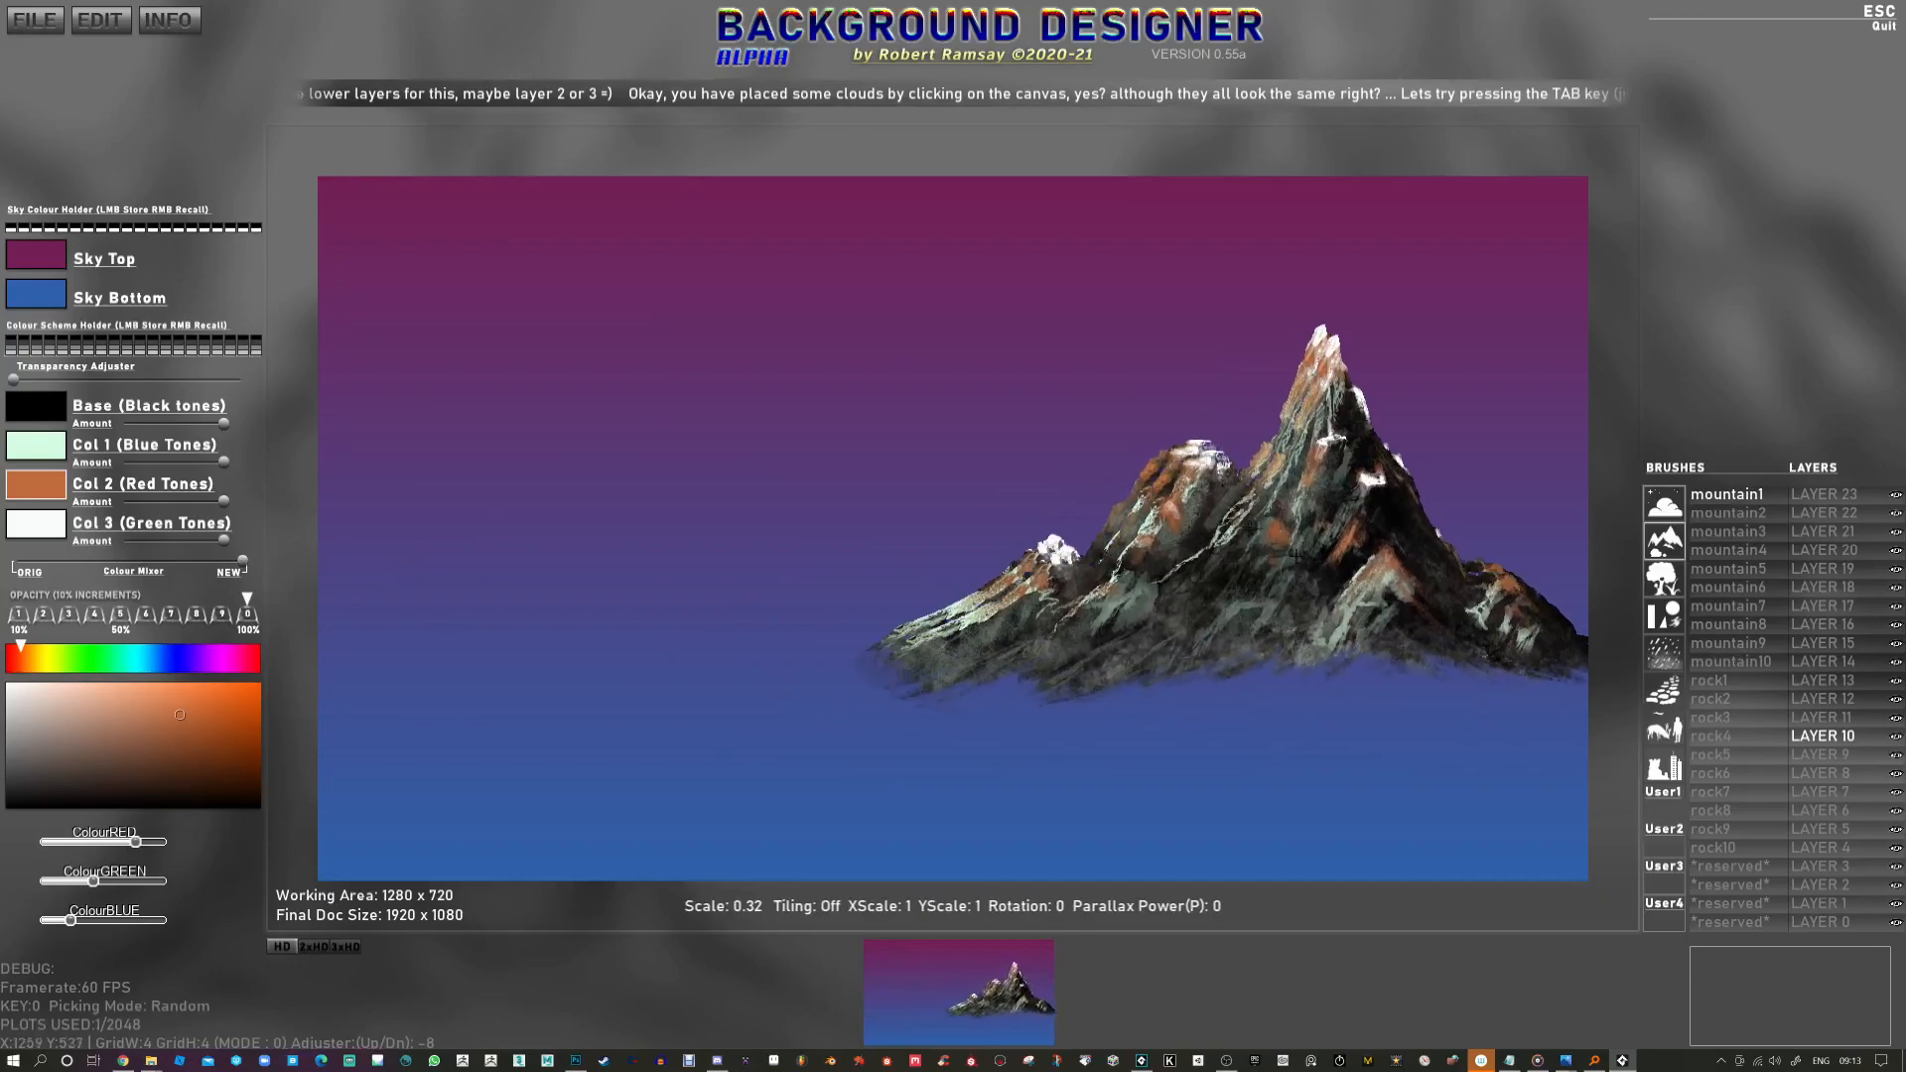
Step: Place a mirrored mountain3 range at 0.17 scale with a dark grey base colour to the left of the large peak
click(1755, 514)
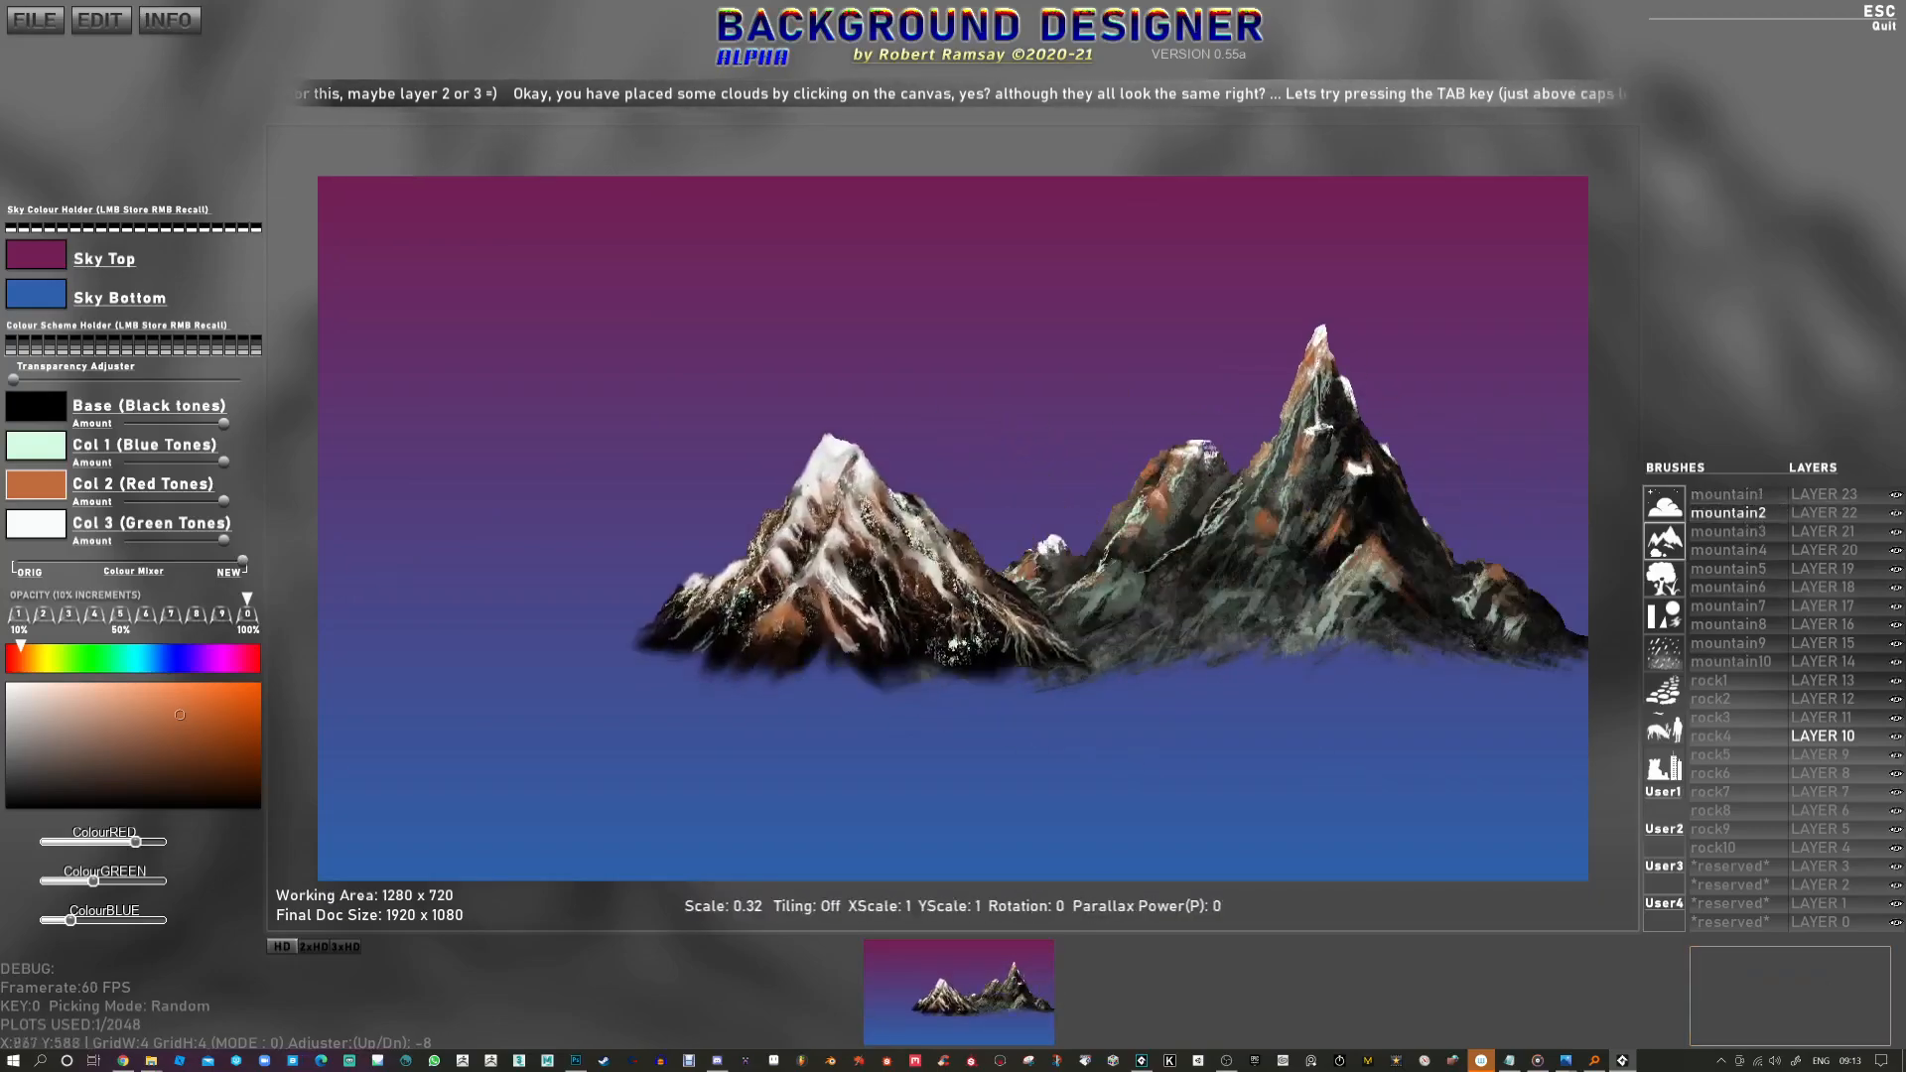
scroll(711, 608, down, 3)
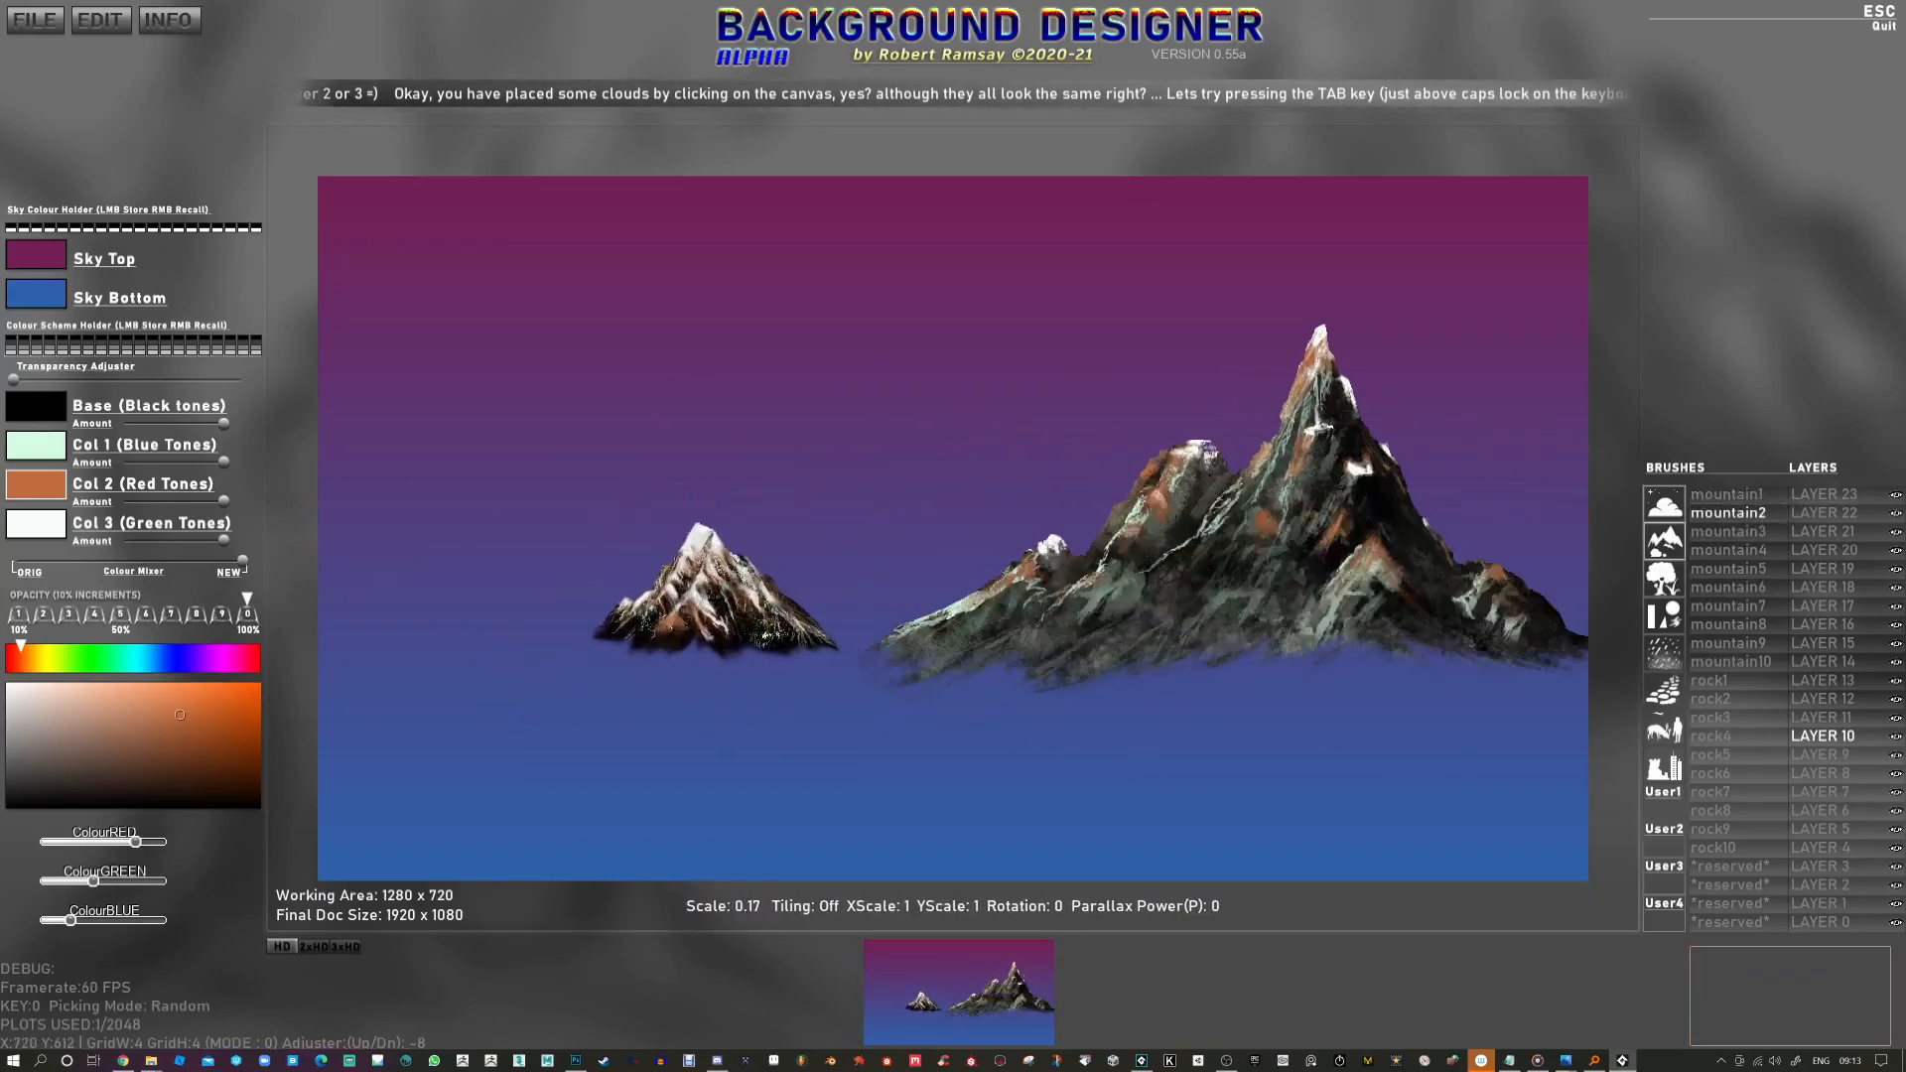
click(1728, 531)
key(x)
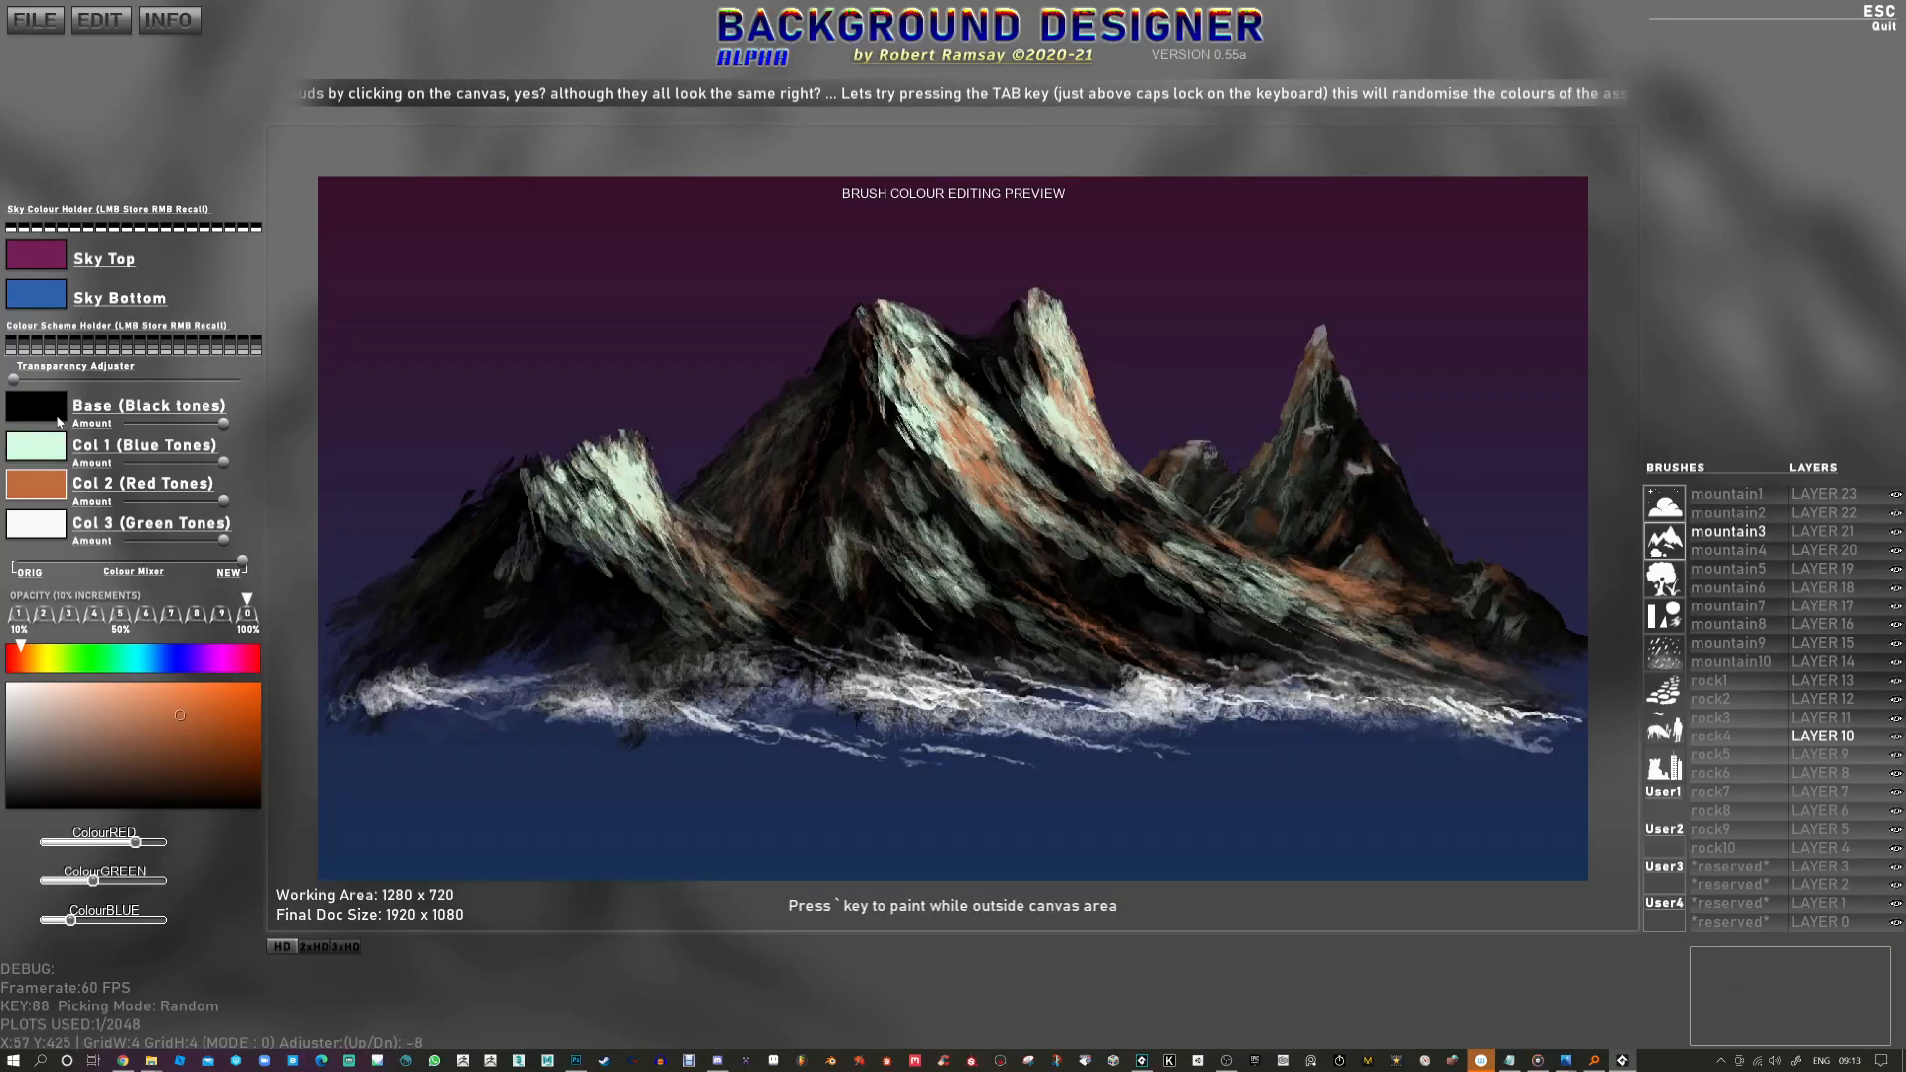
click(58, 424)
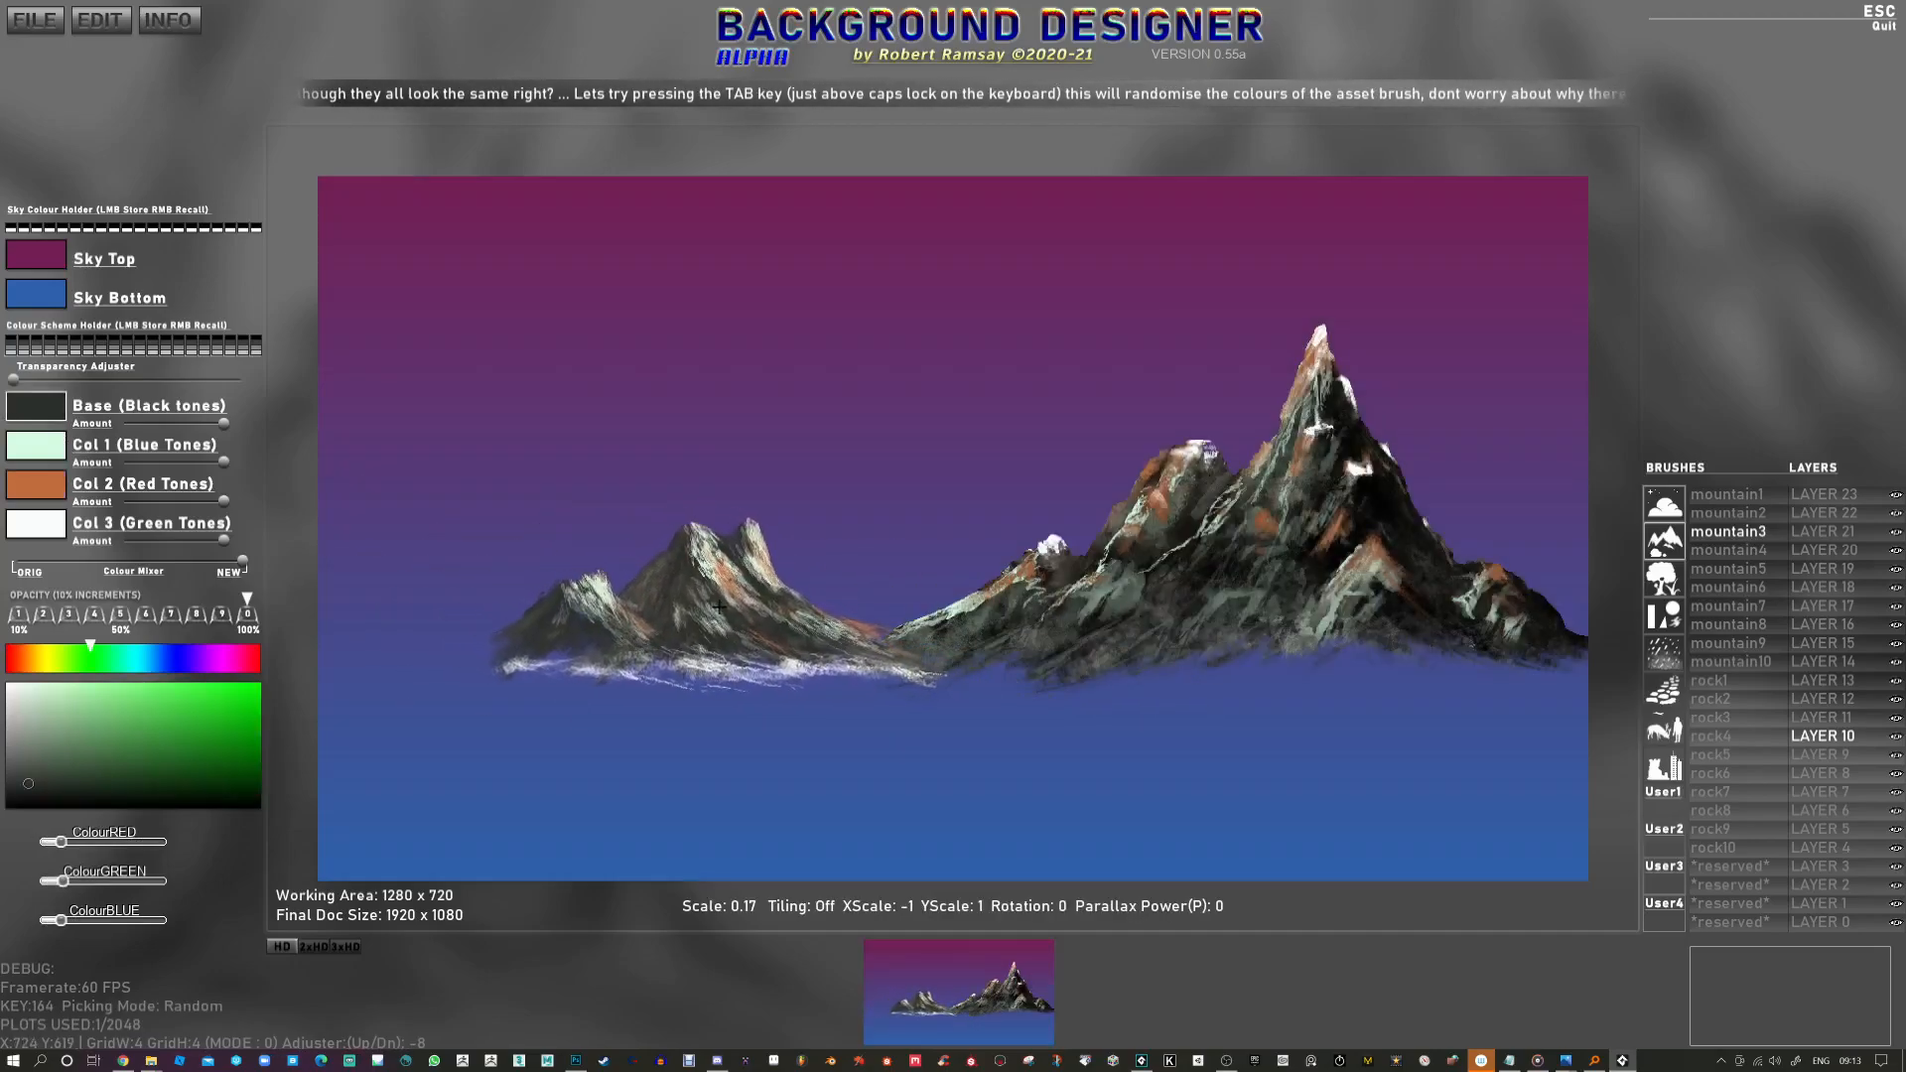
click(725, 604)
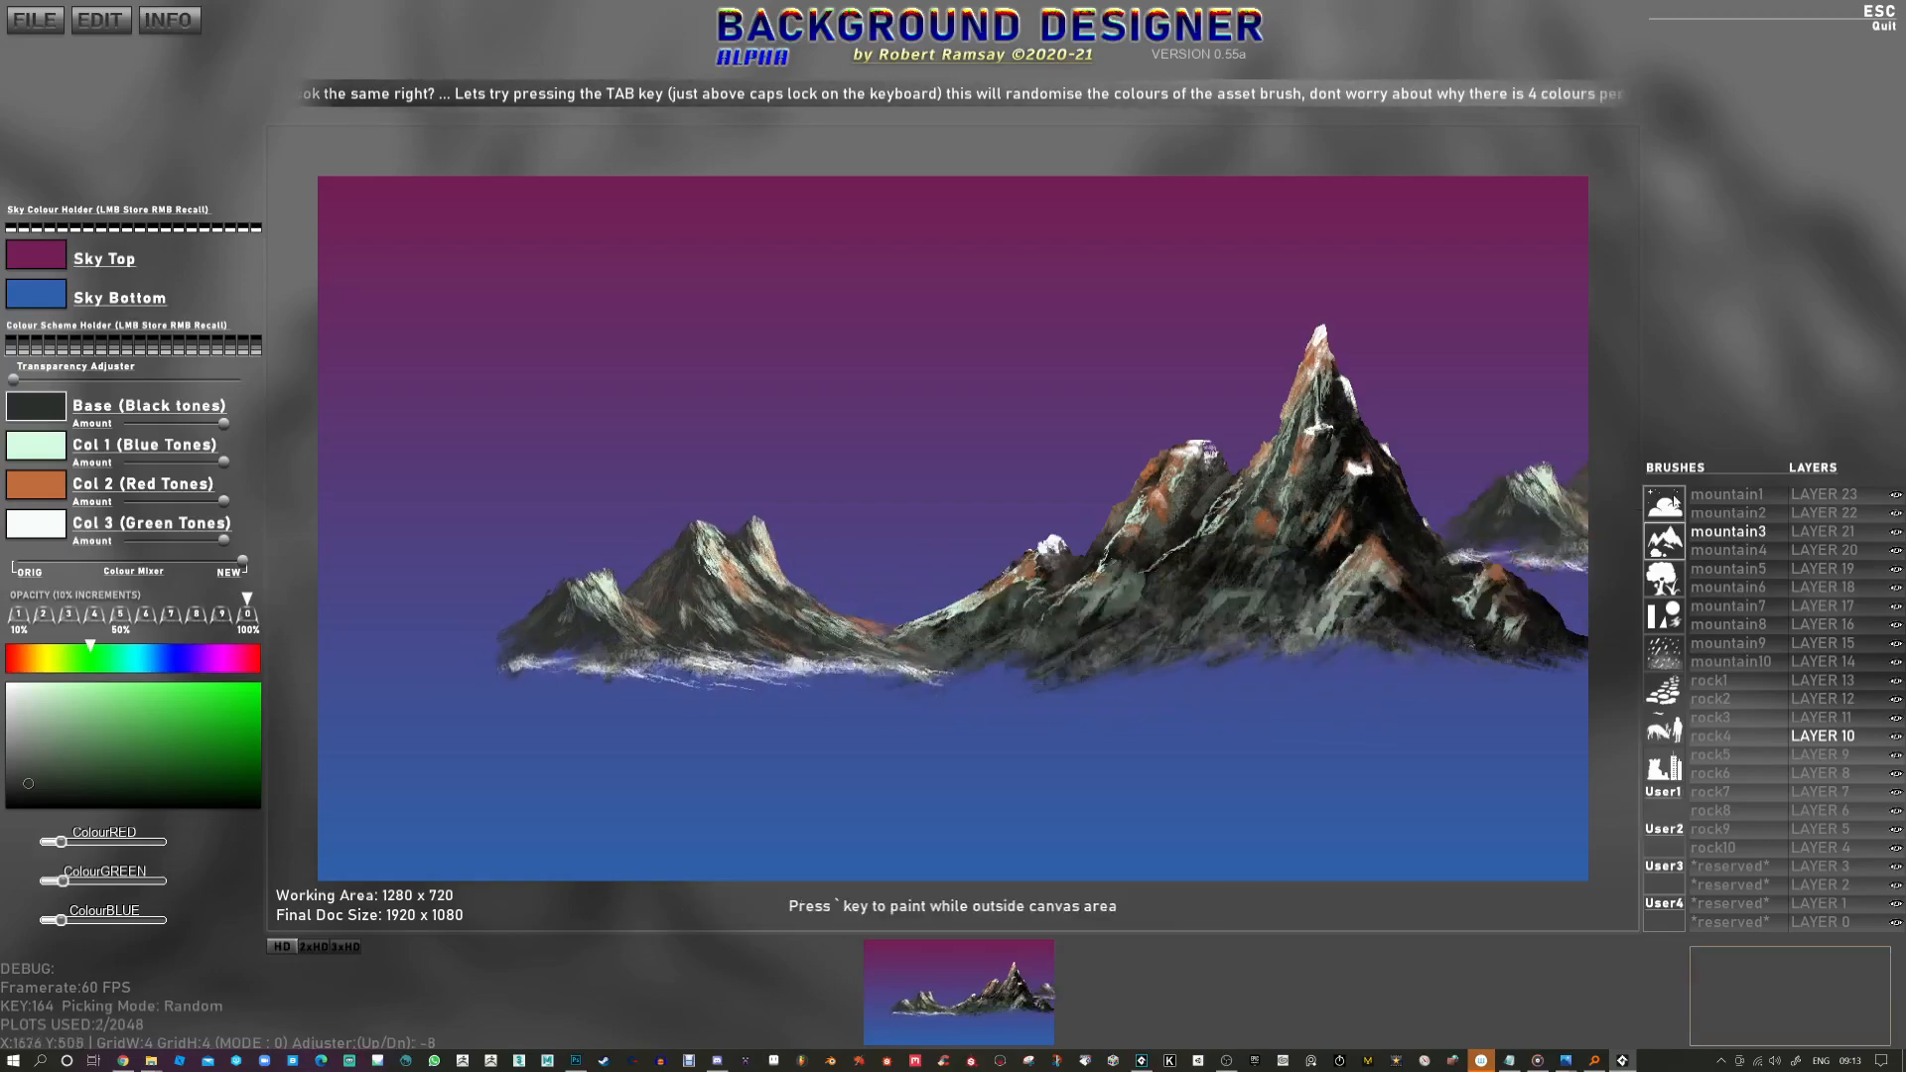
Step: Place mirrored mountain9 snowy foothills at about 0.5 scale on layer 9 across the full width beneath the peaks
click(1777, 552)
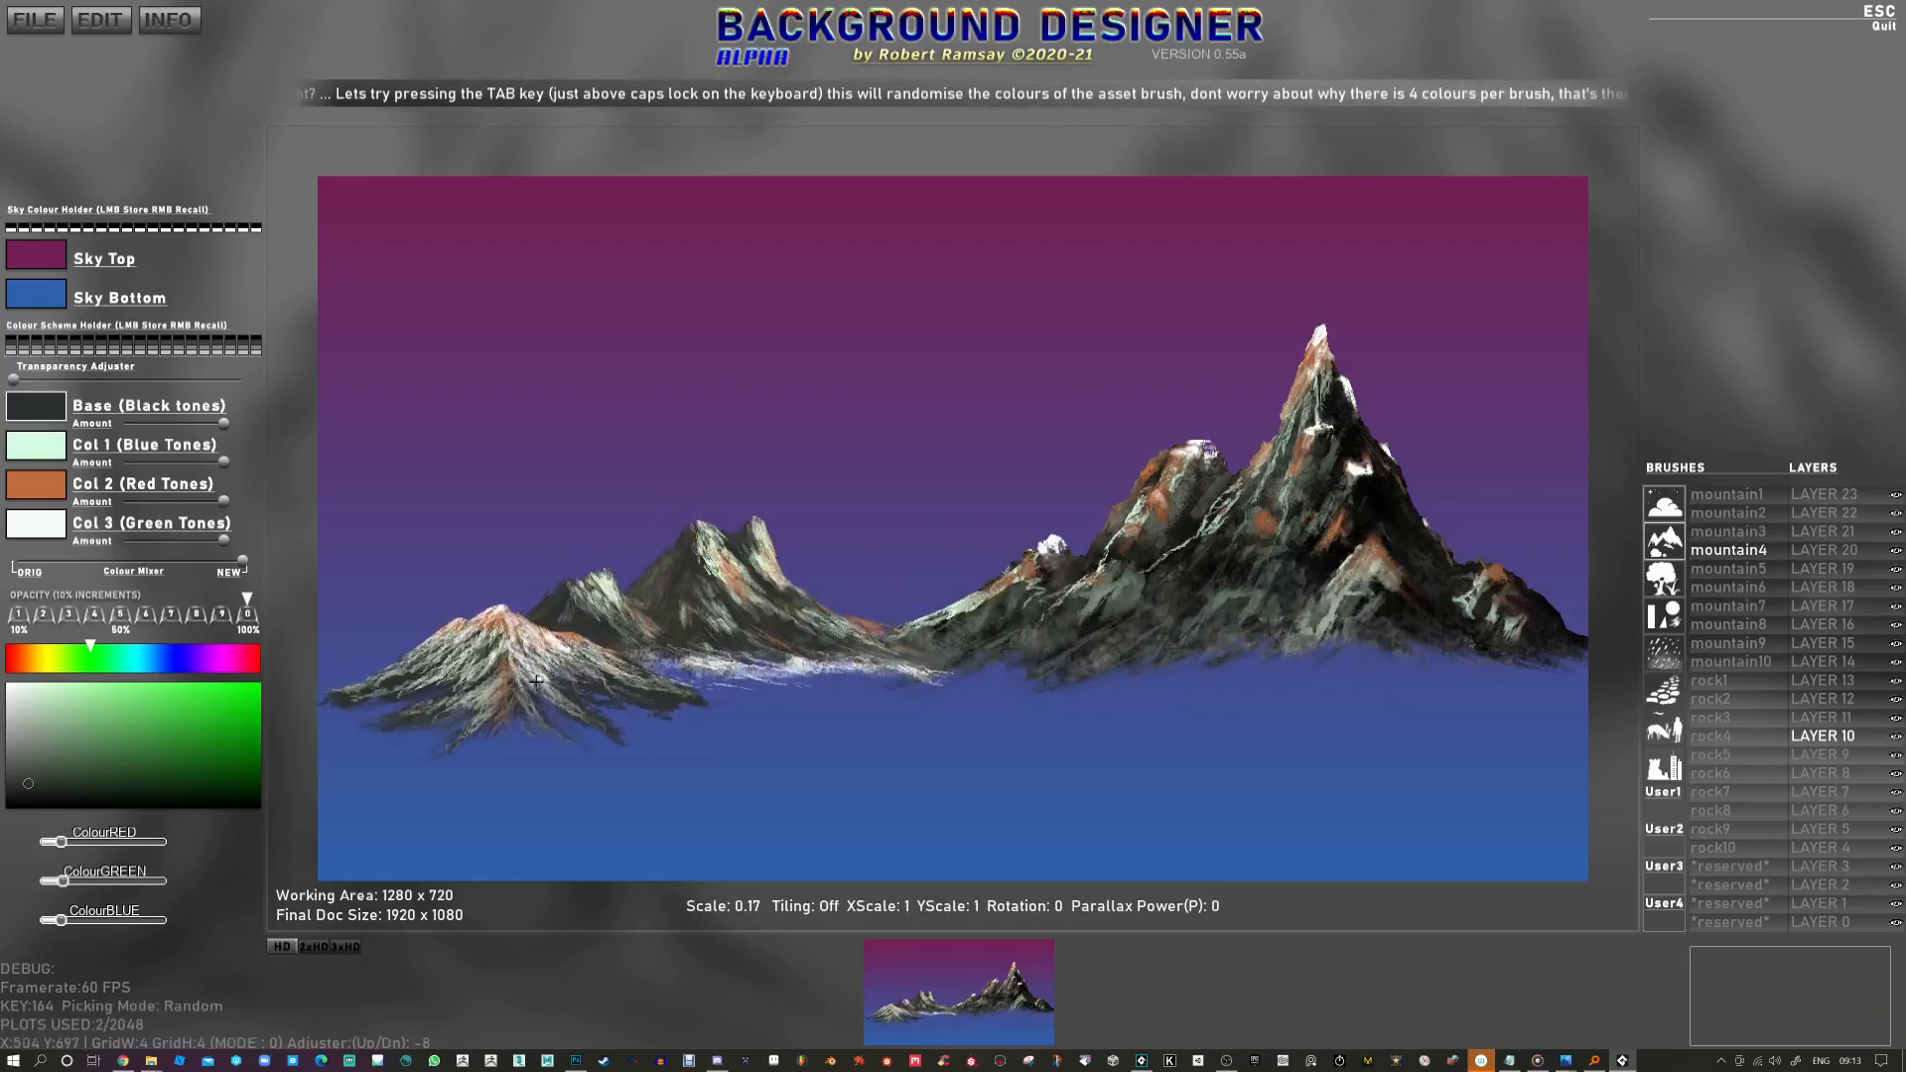
click(1723, 576)
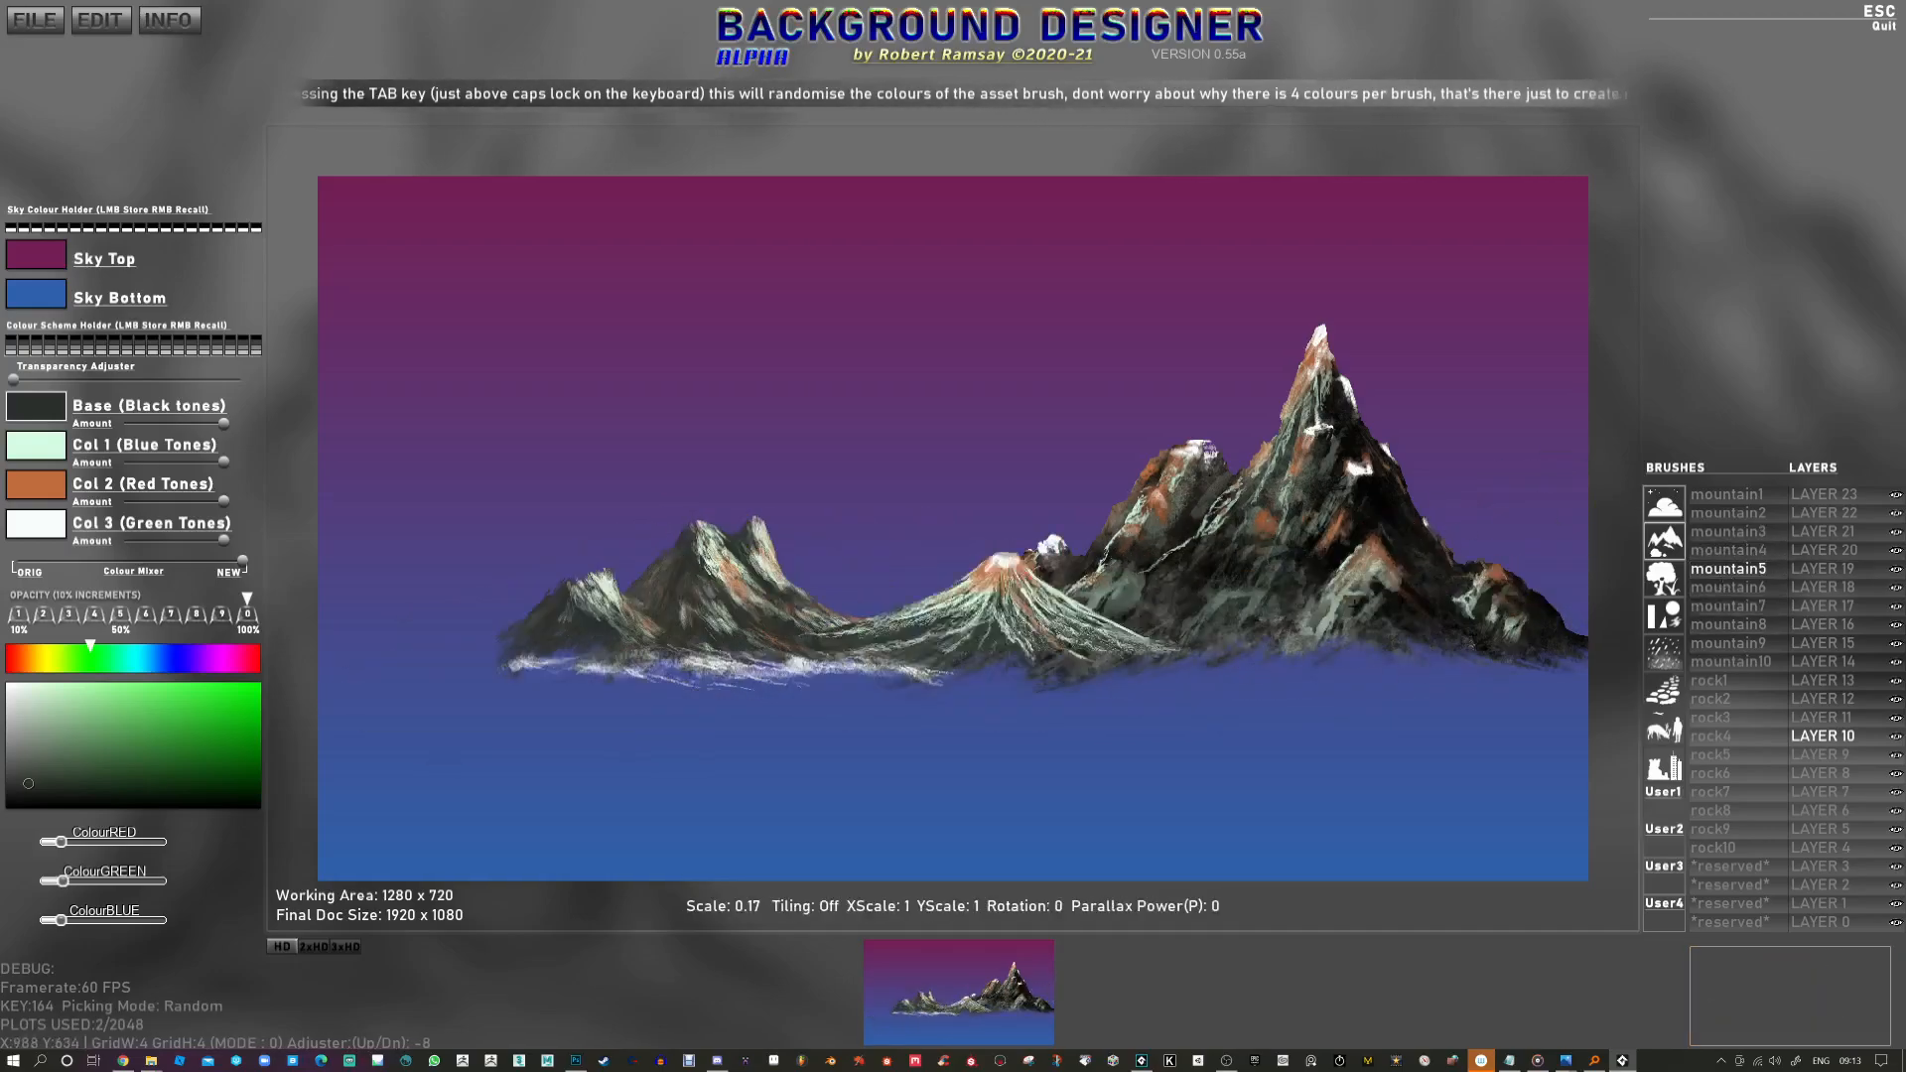
click(1727, 587)
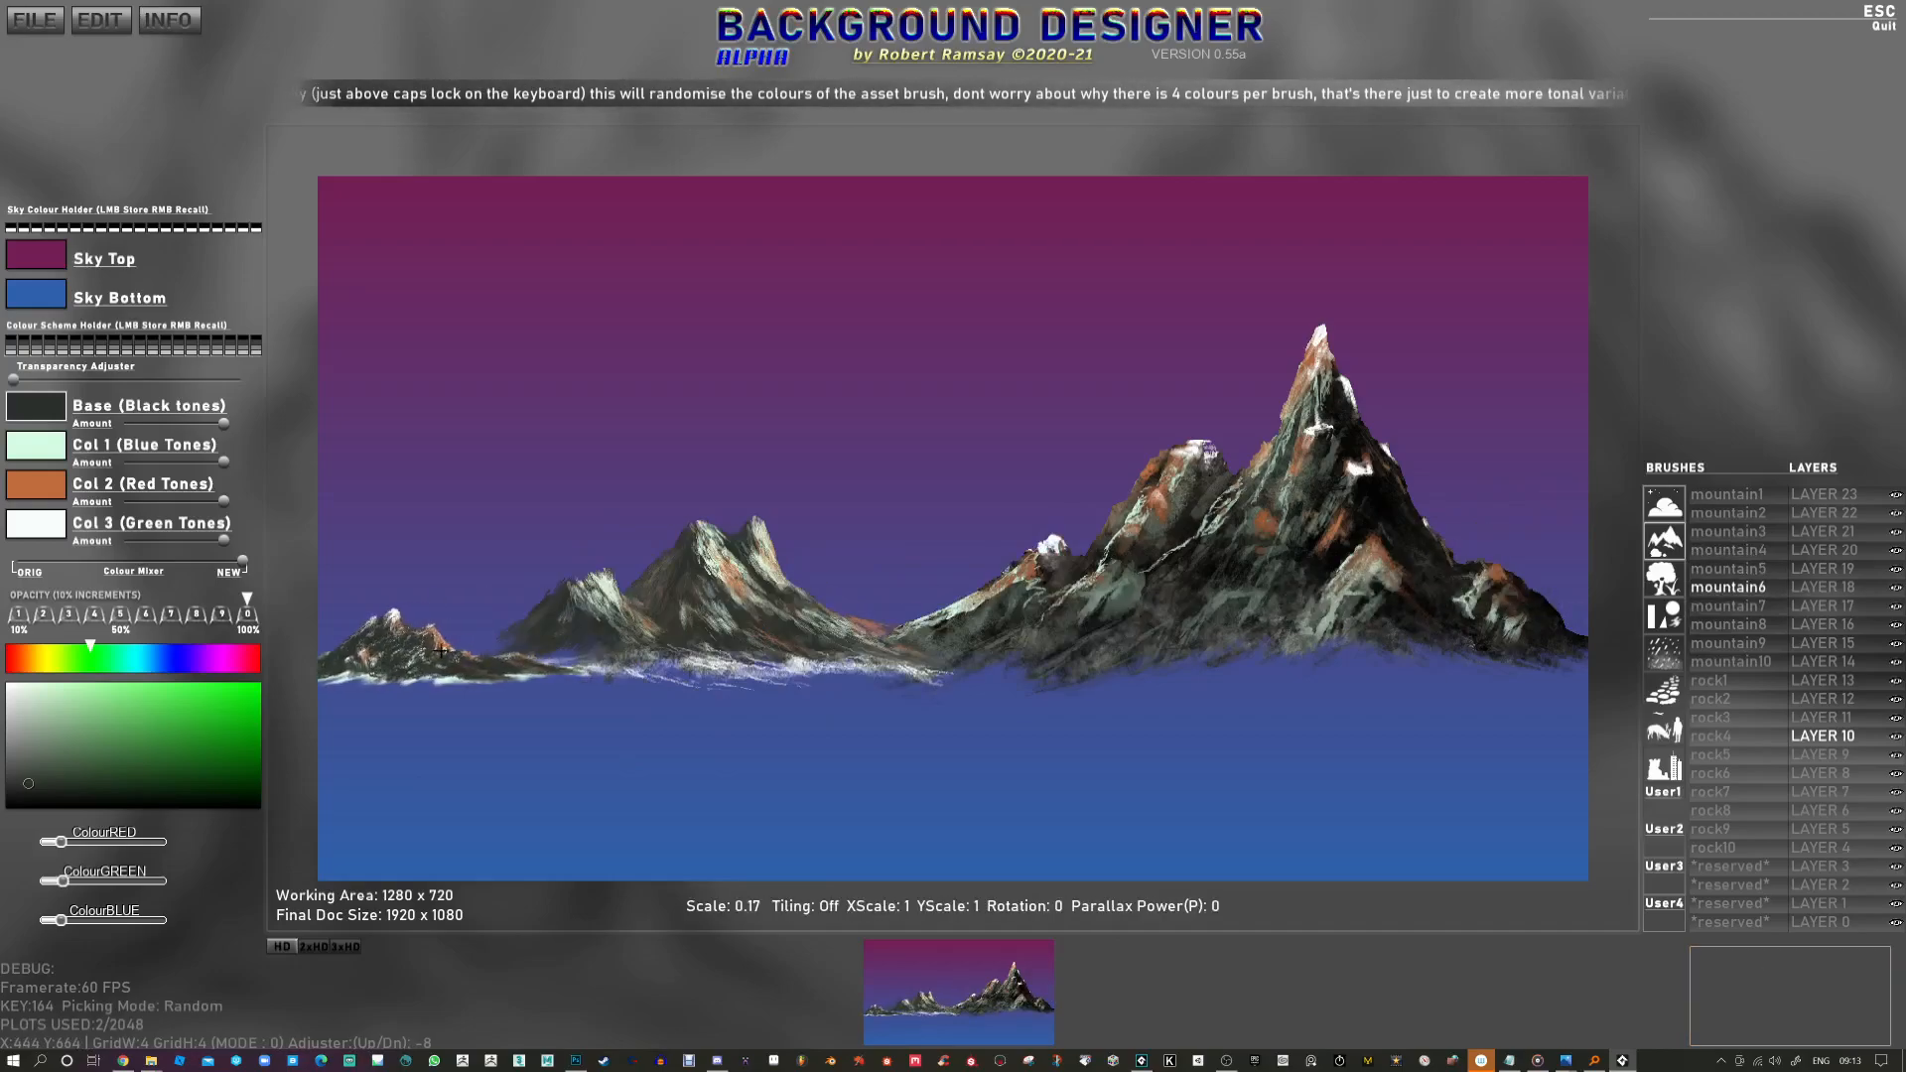
click(1777, 607)
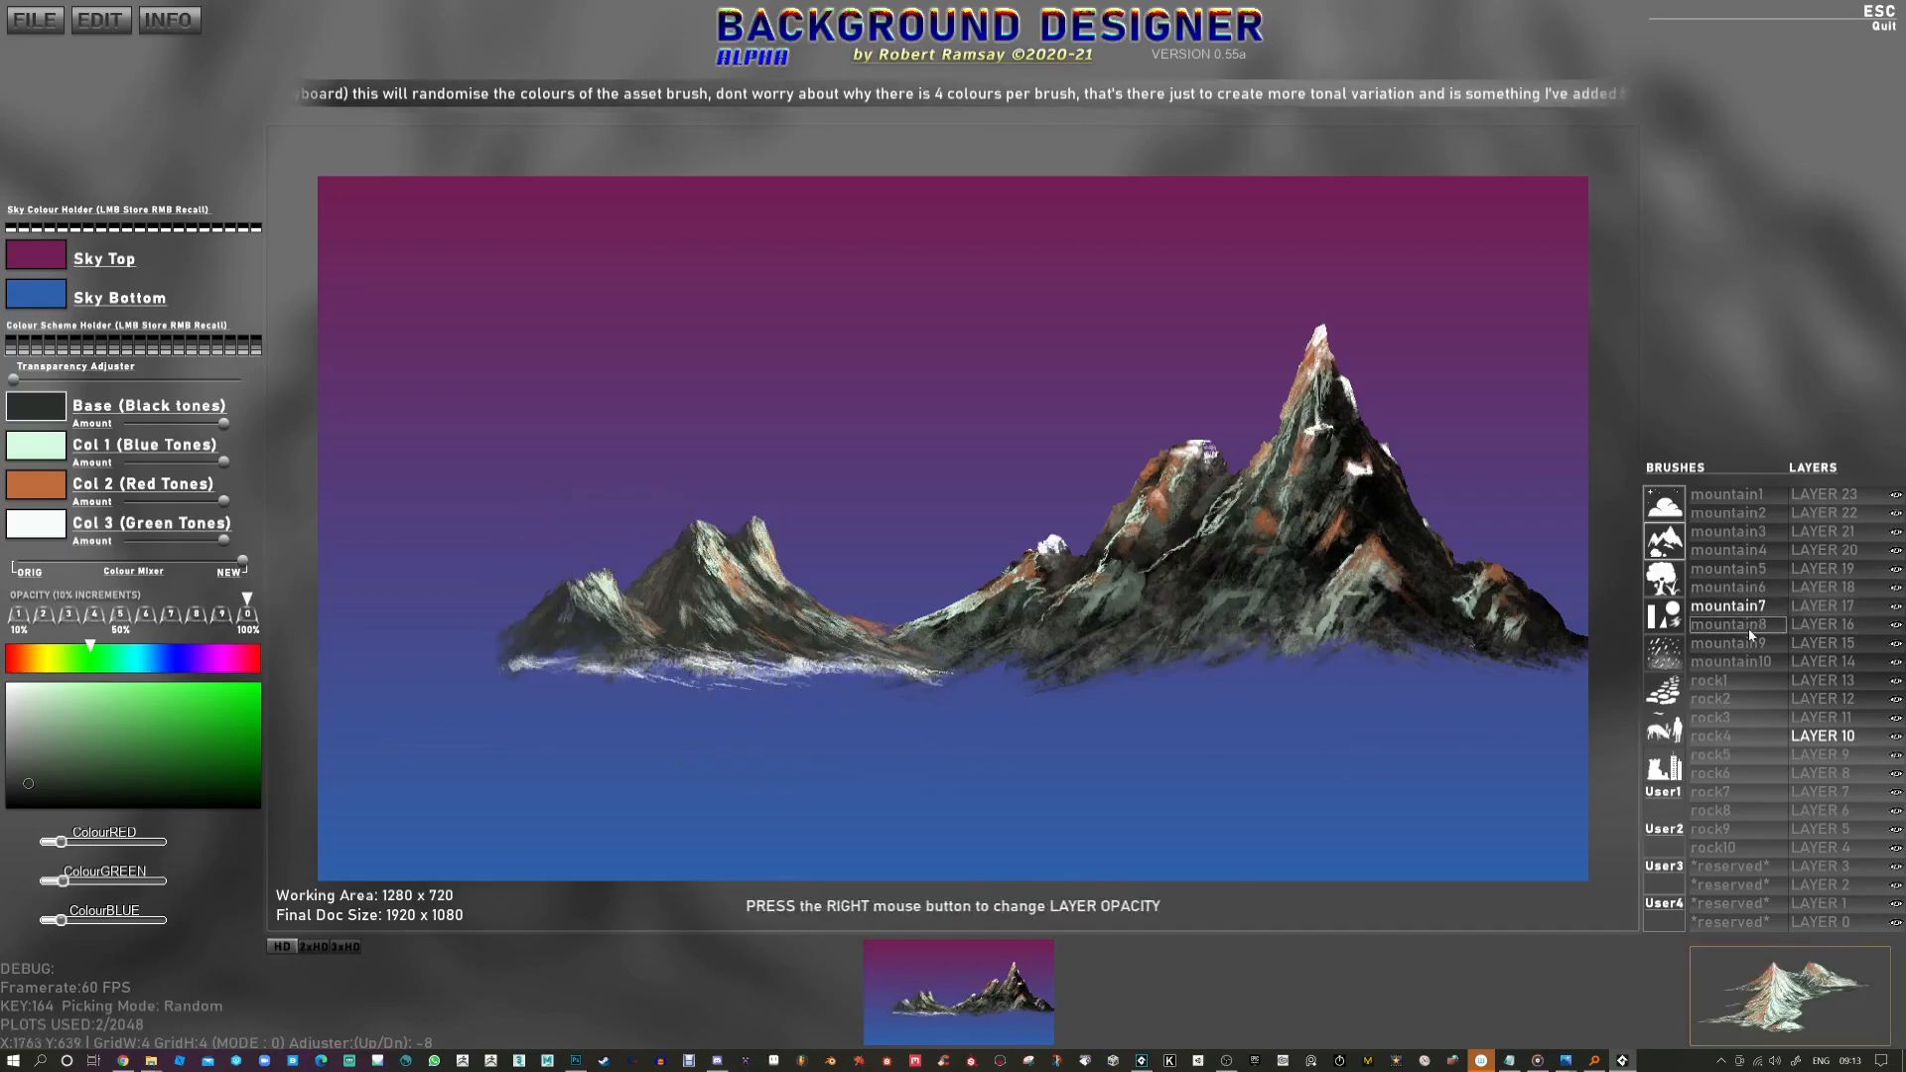
click(1755, 645)
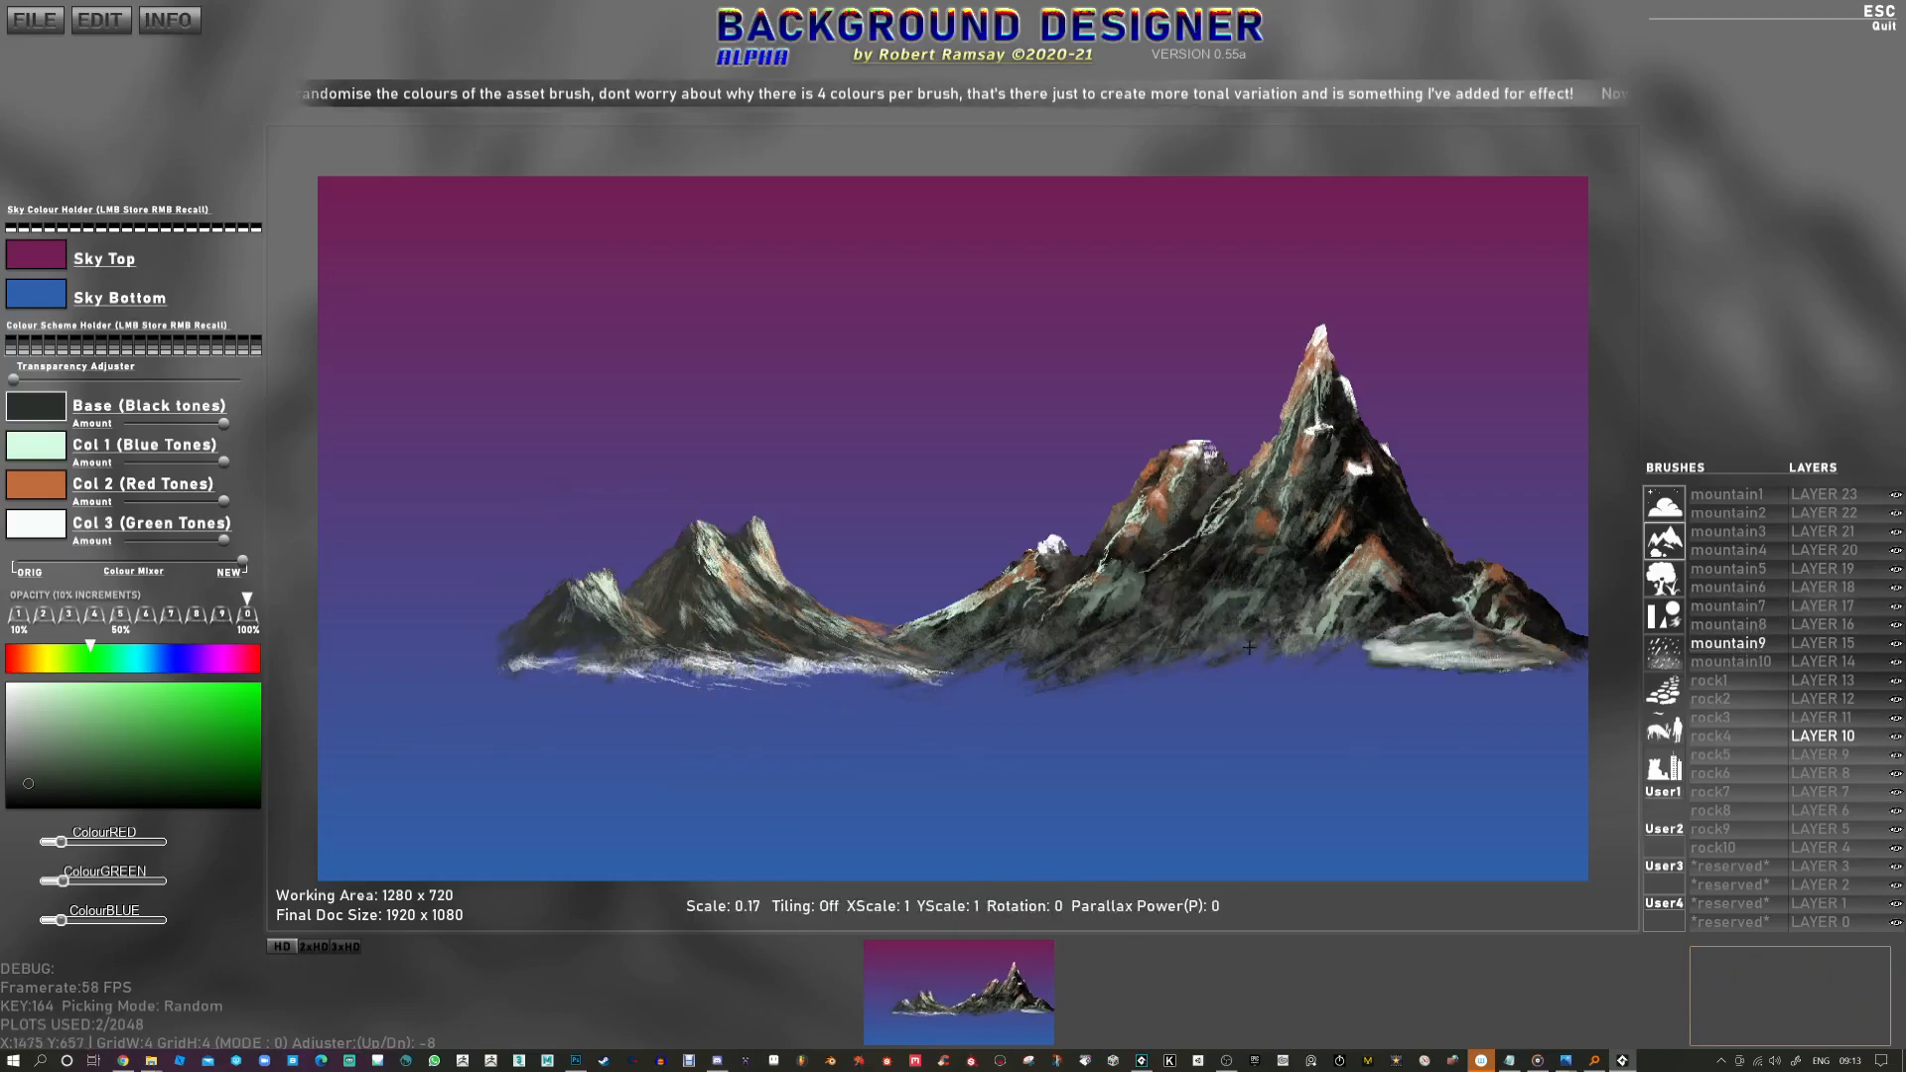
click(1818, 756)
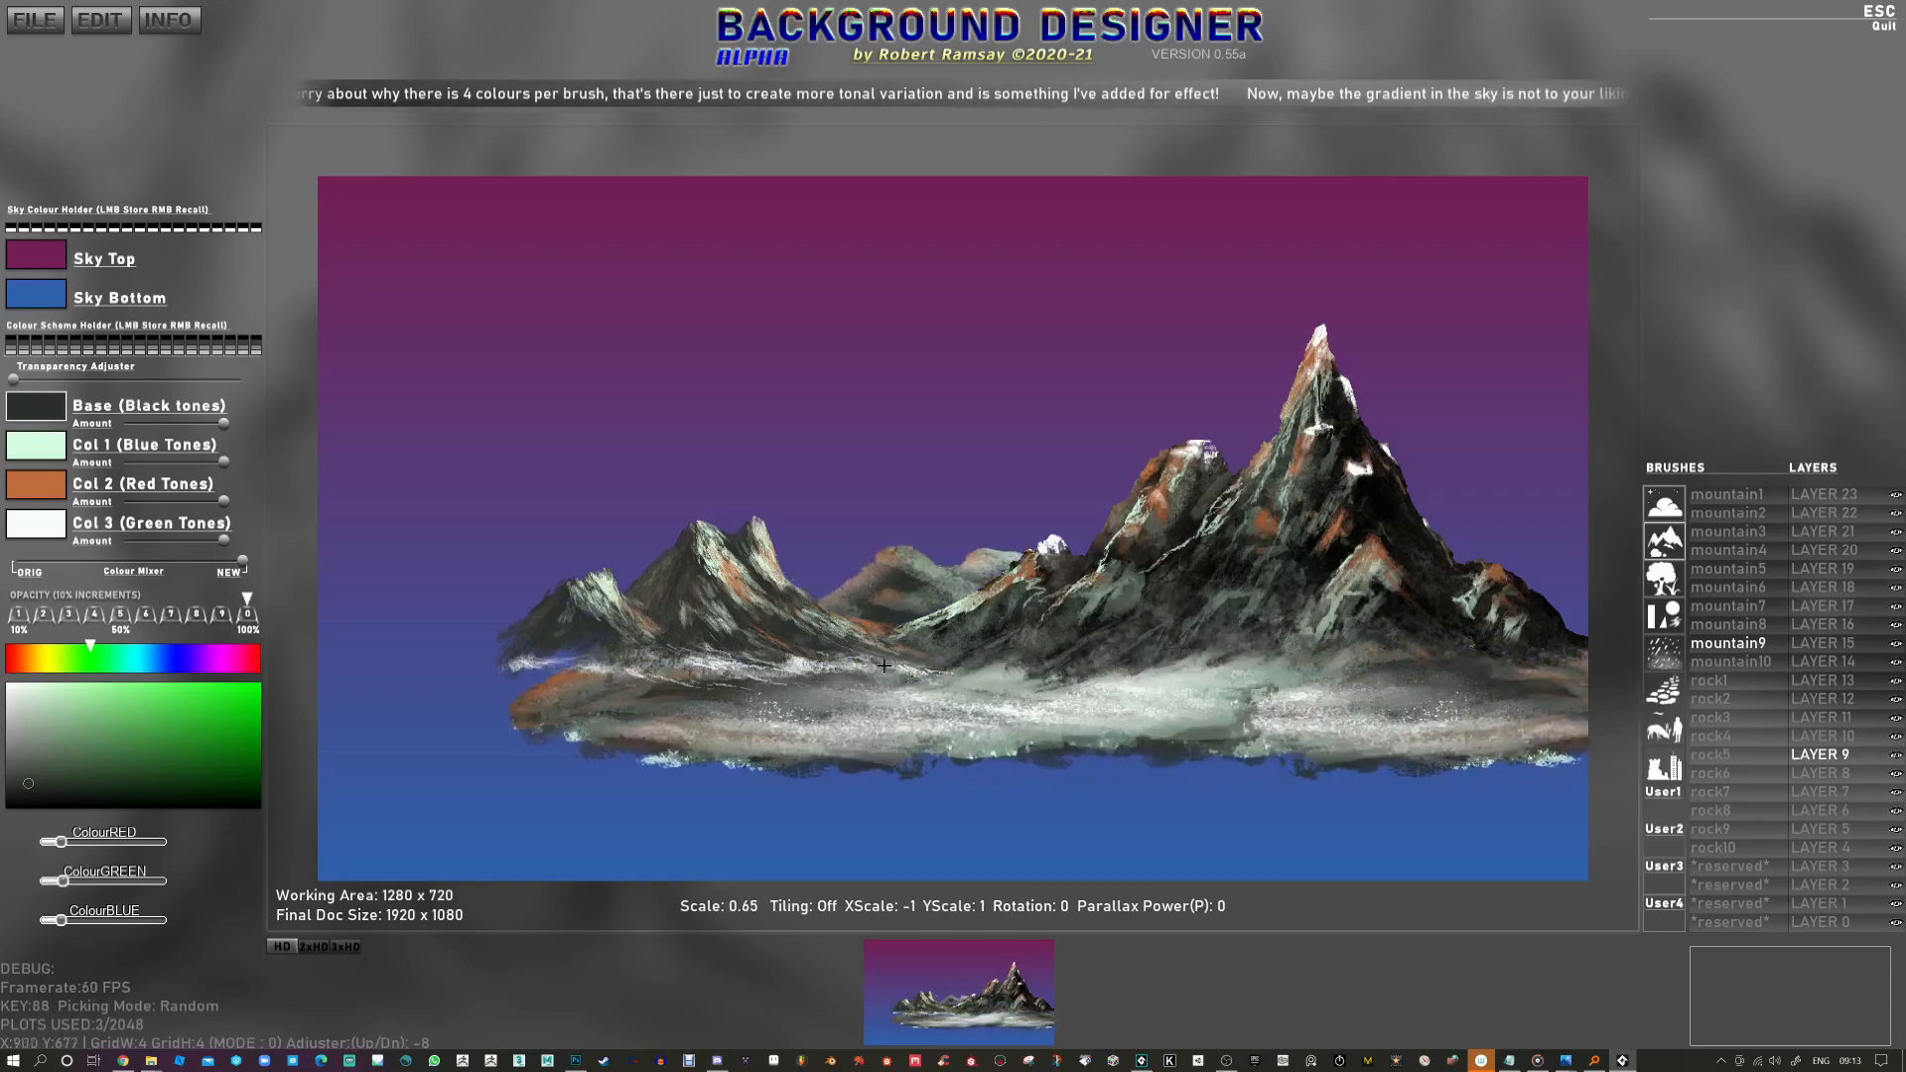
key(x)
key(x)
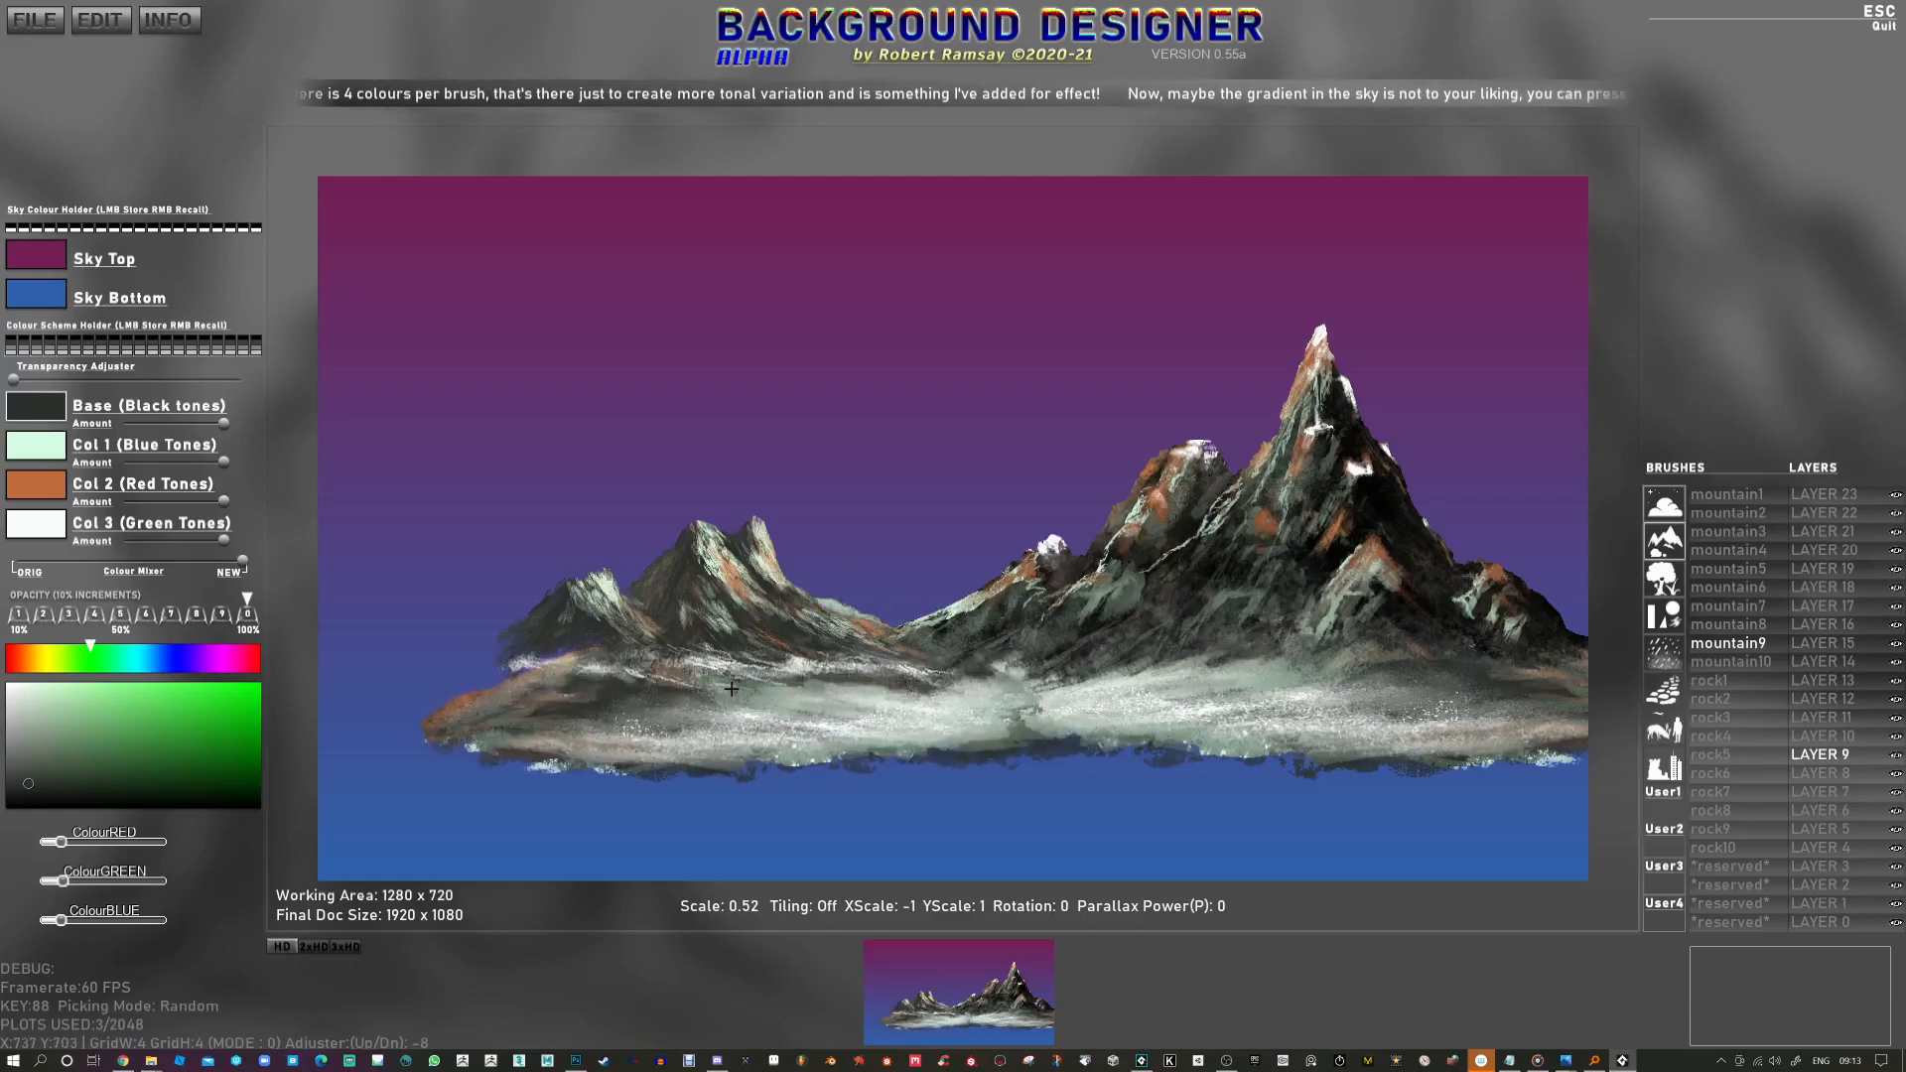
scroll(687, 684, down, 1)
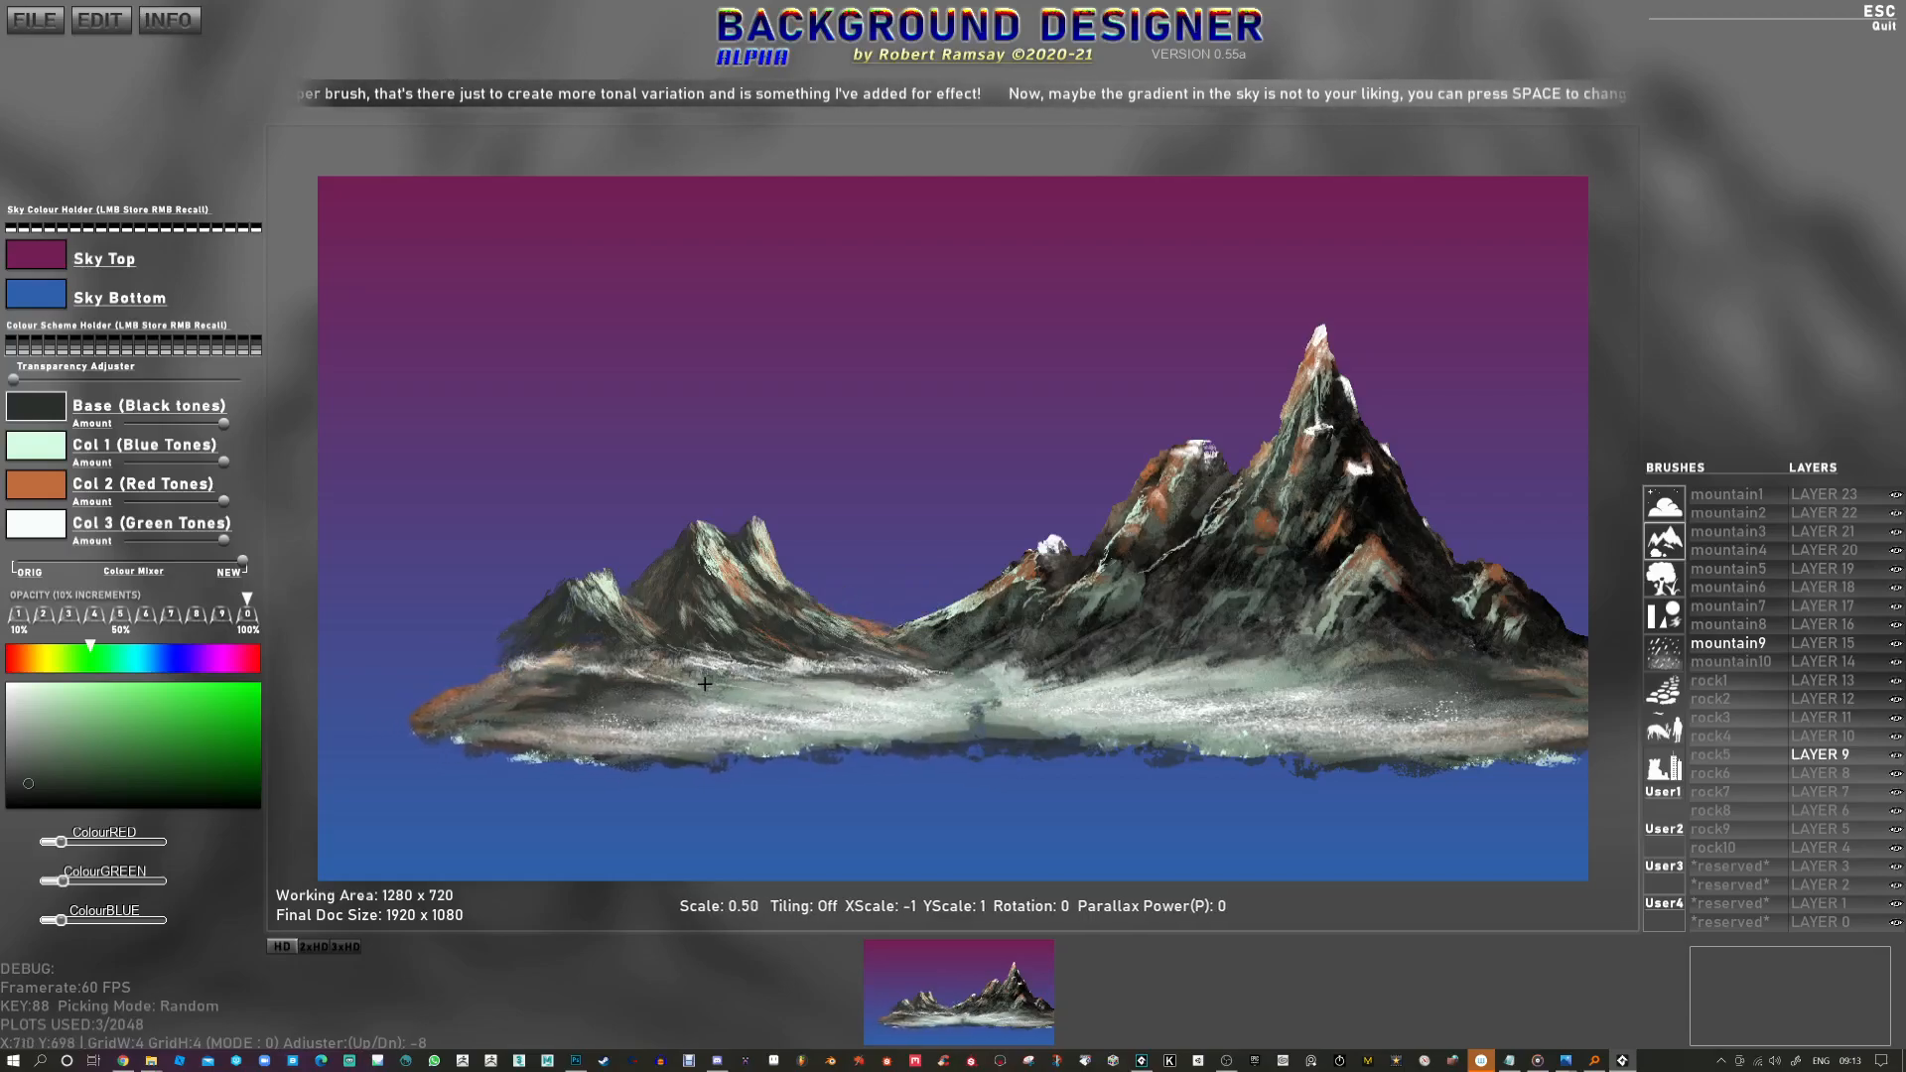
click(477, 691)
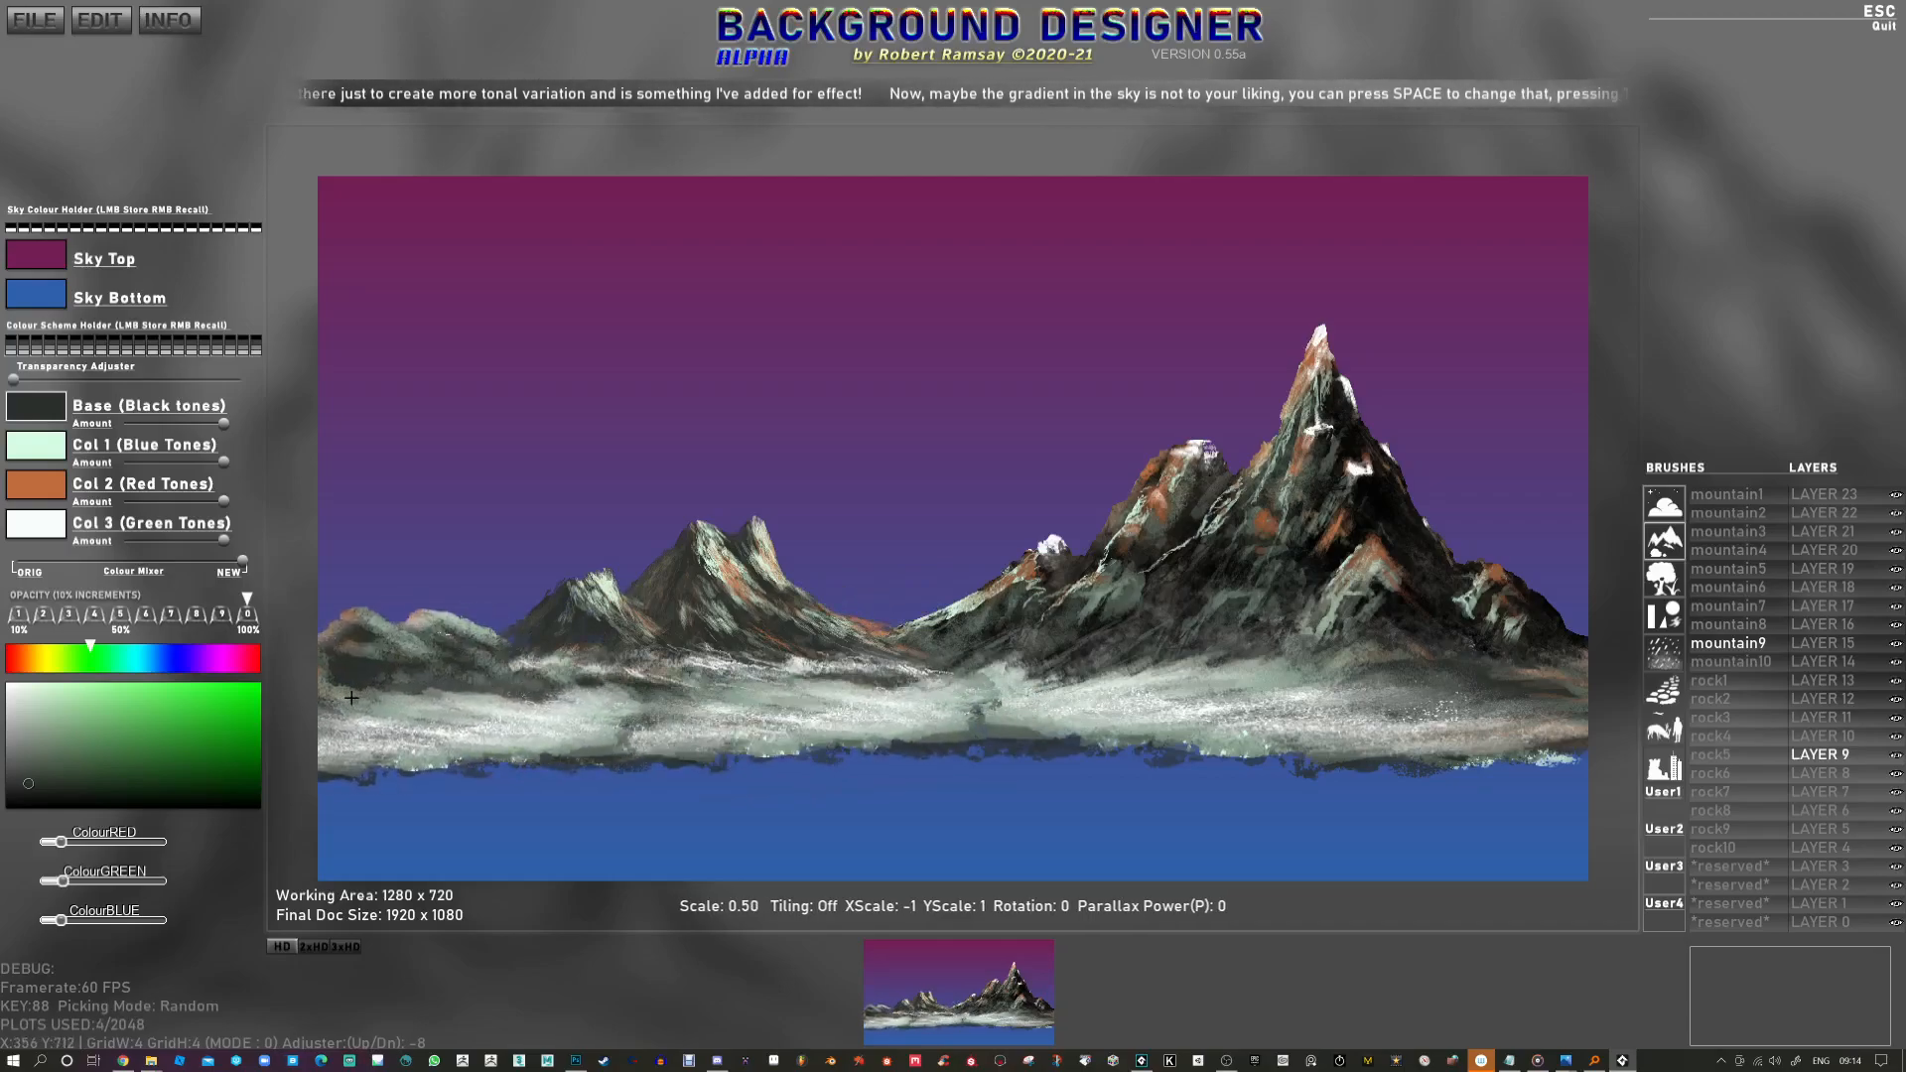
click(345, 698)
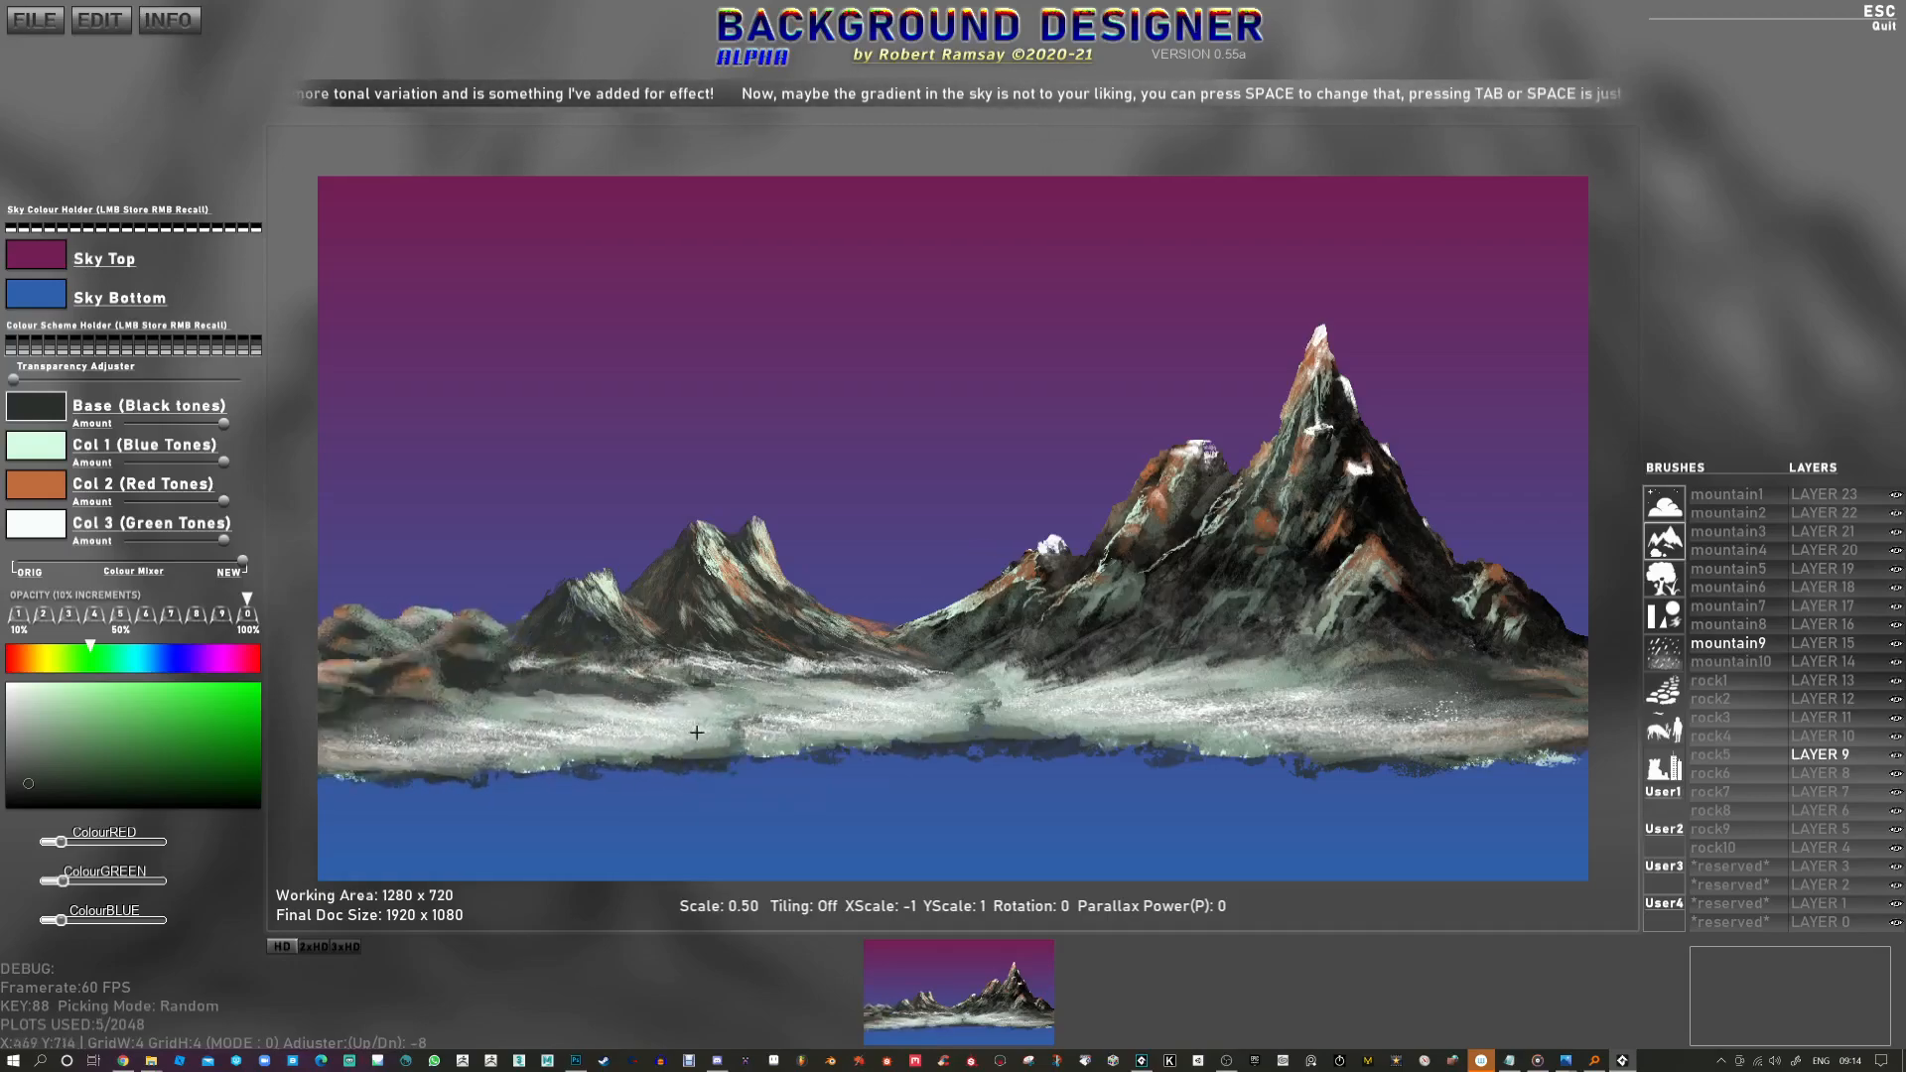
Step: Switch to the cloud category and select the cloud3 brush
click(1759, 657)
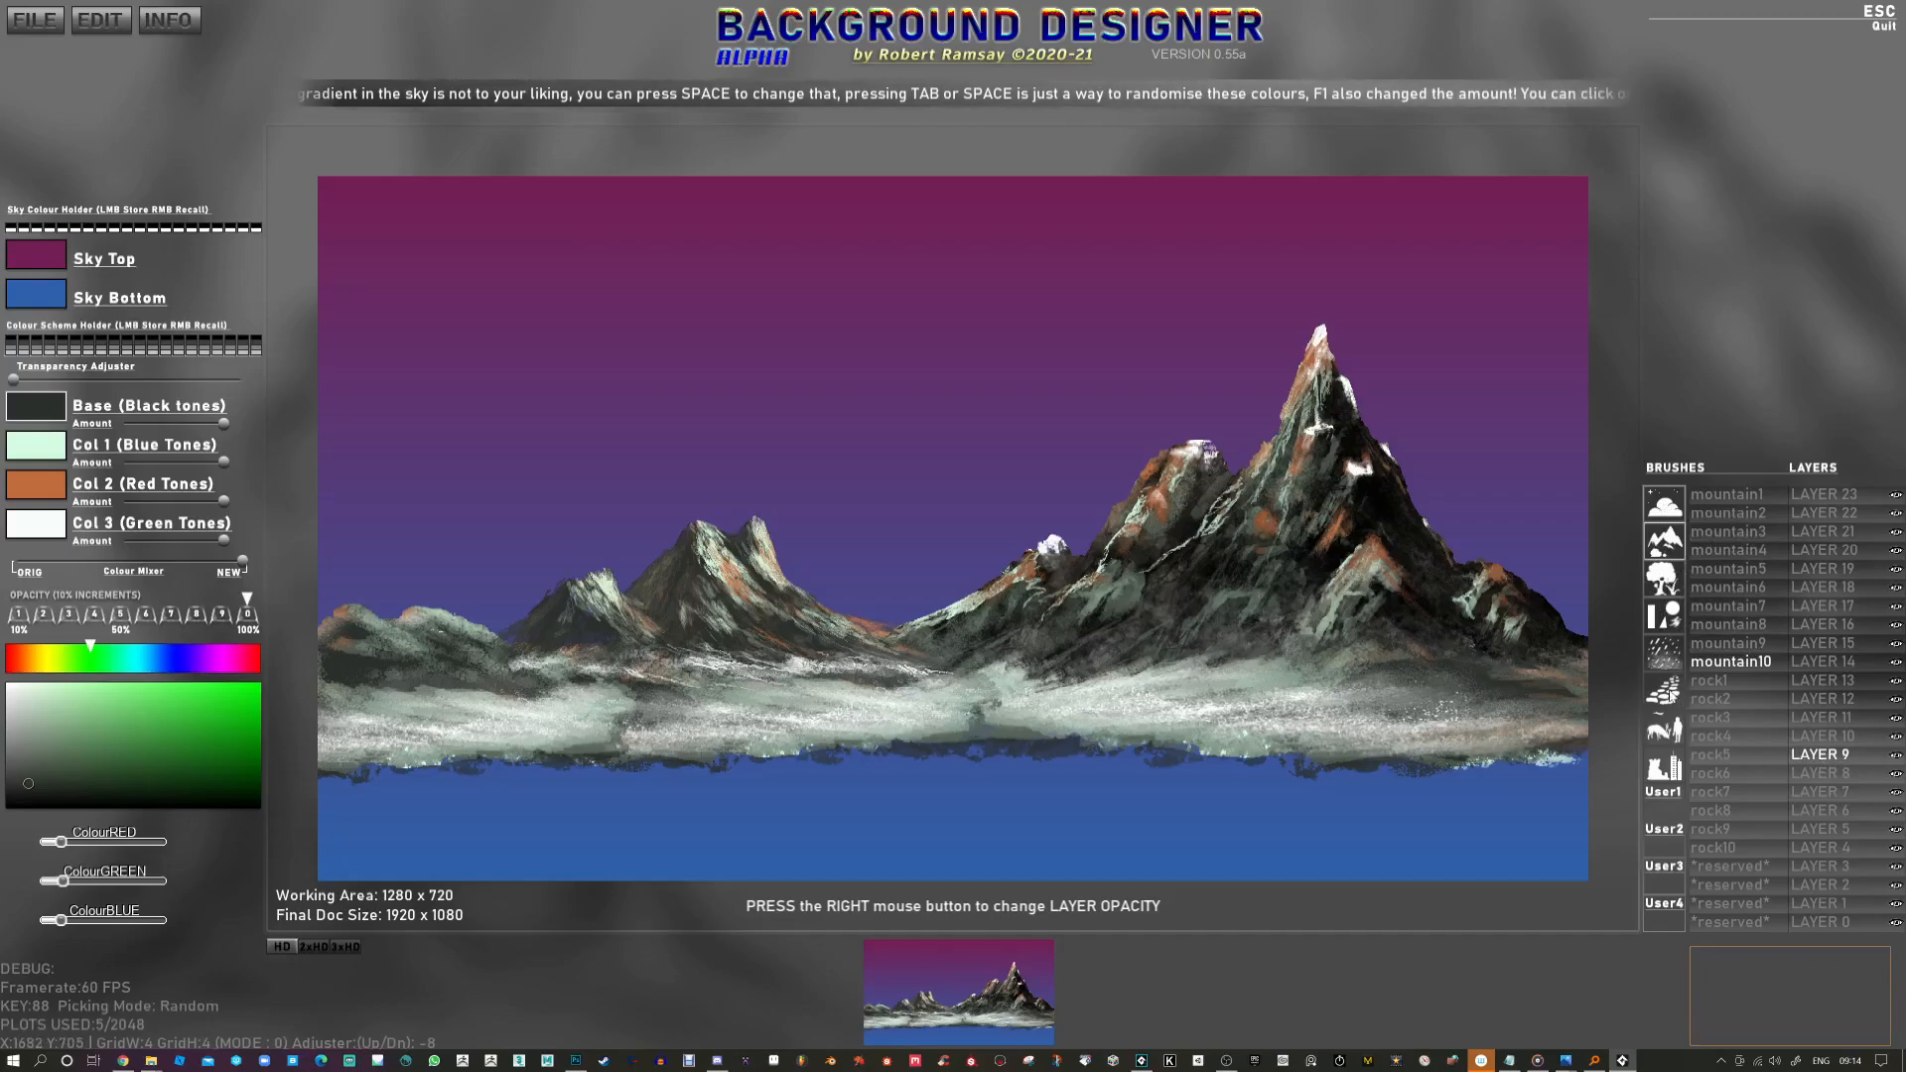
click(1673, 659)
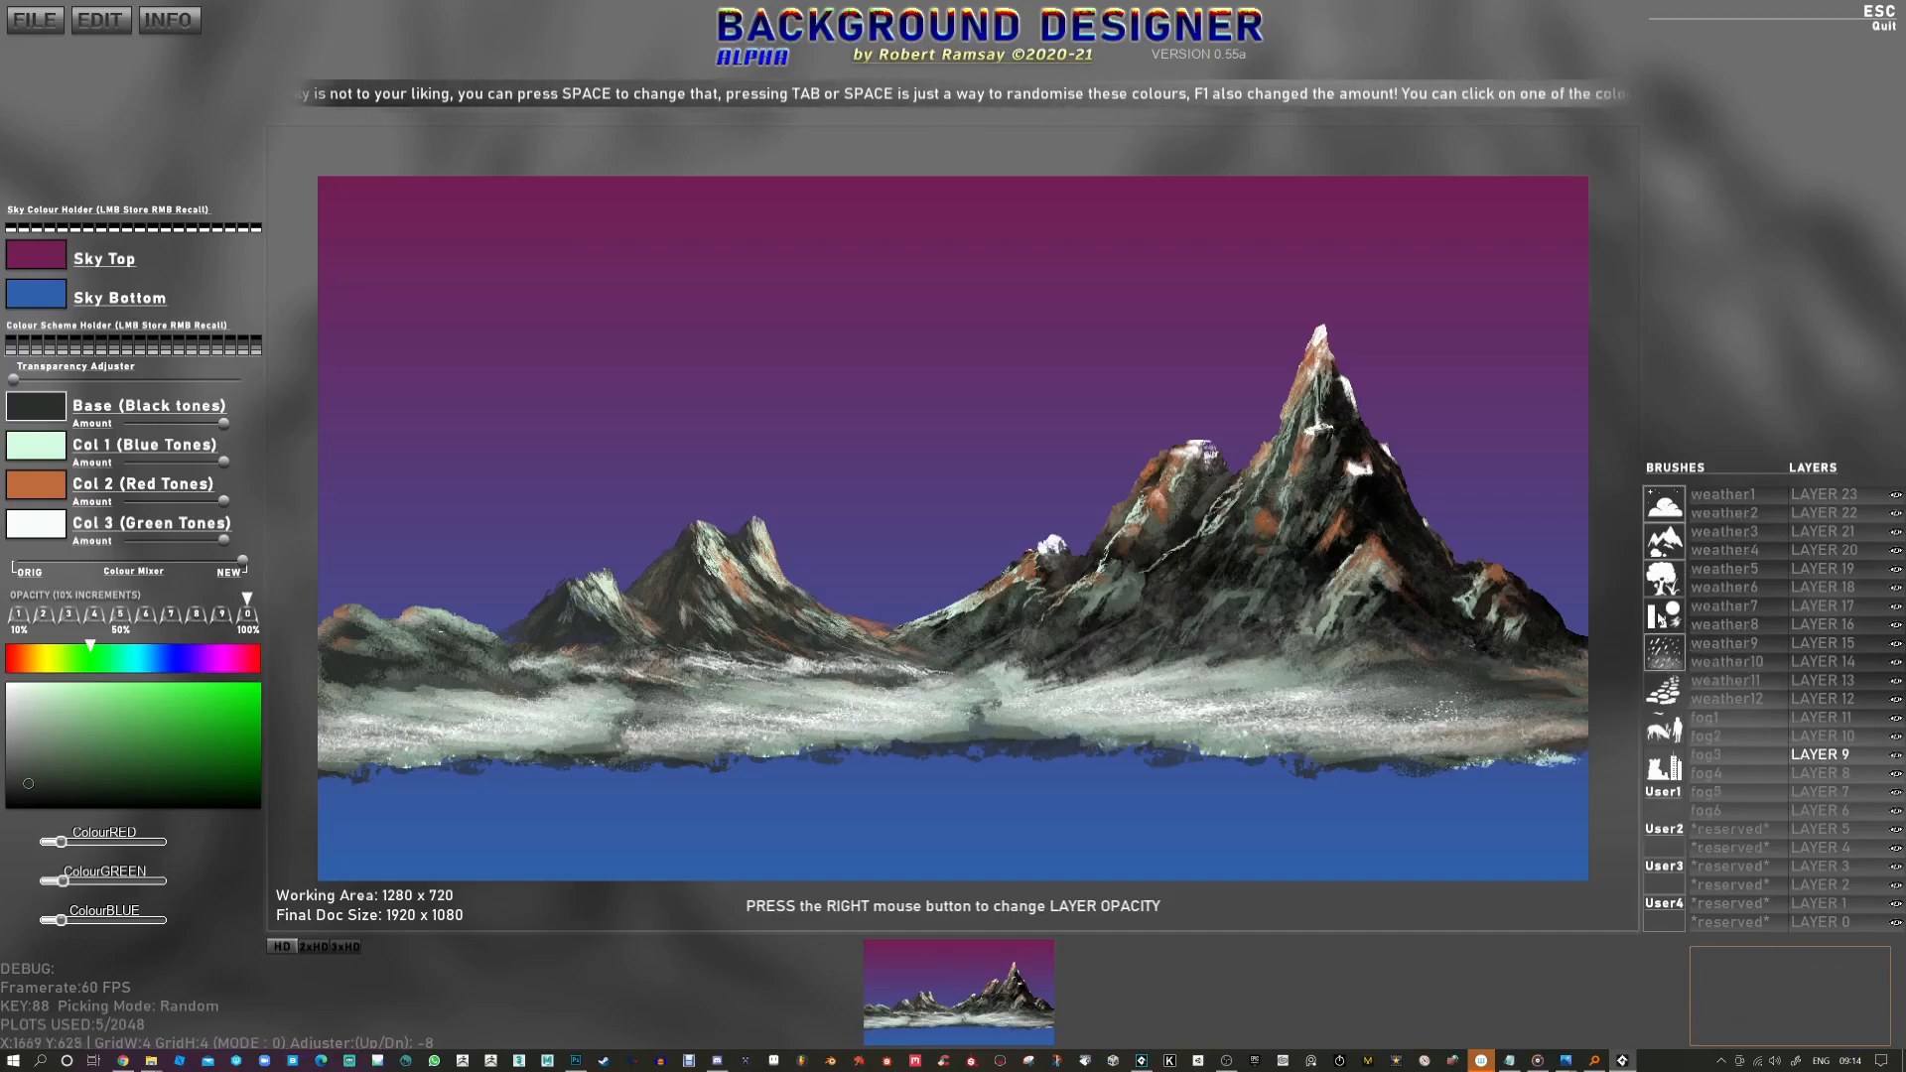
click(1661, 546)
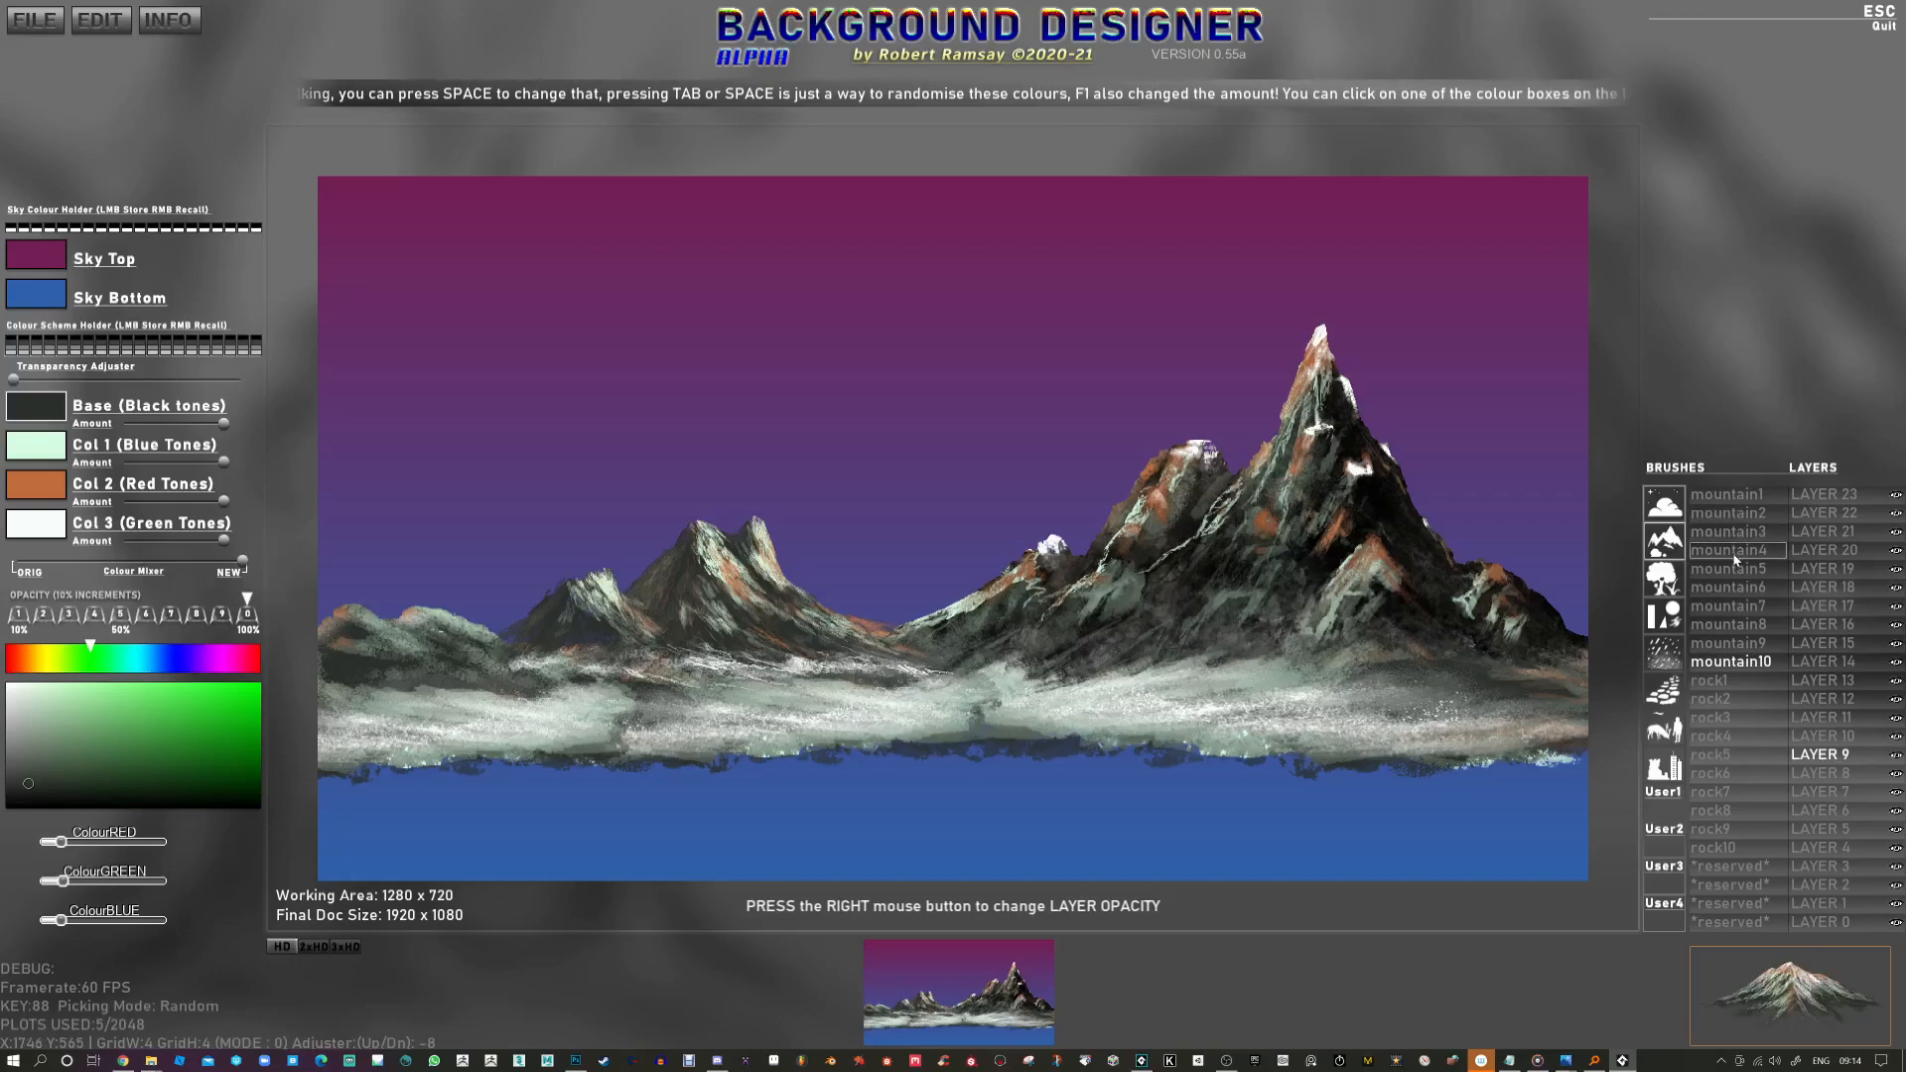
click(1664, 504)
click(1715, 532)
Step: Resample the cloud3 brush colours through the Local and Document picking modes, ending with Local grey tones for all four colours
key(Tab)
key(Tab)
key(Tab)
key(Tab)
key(Tab)
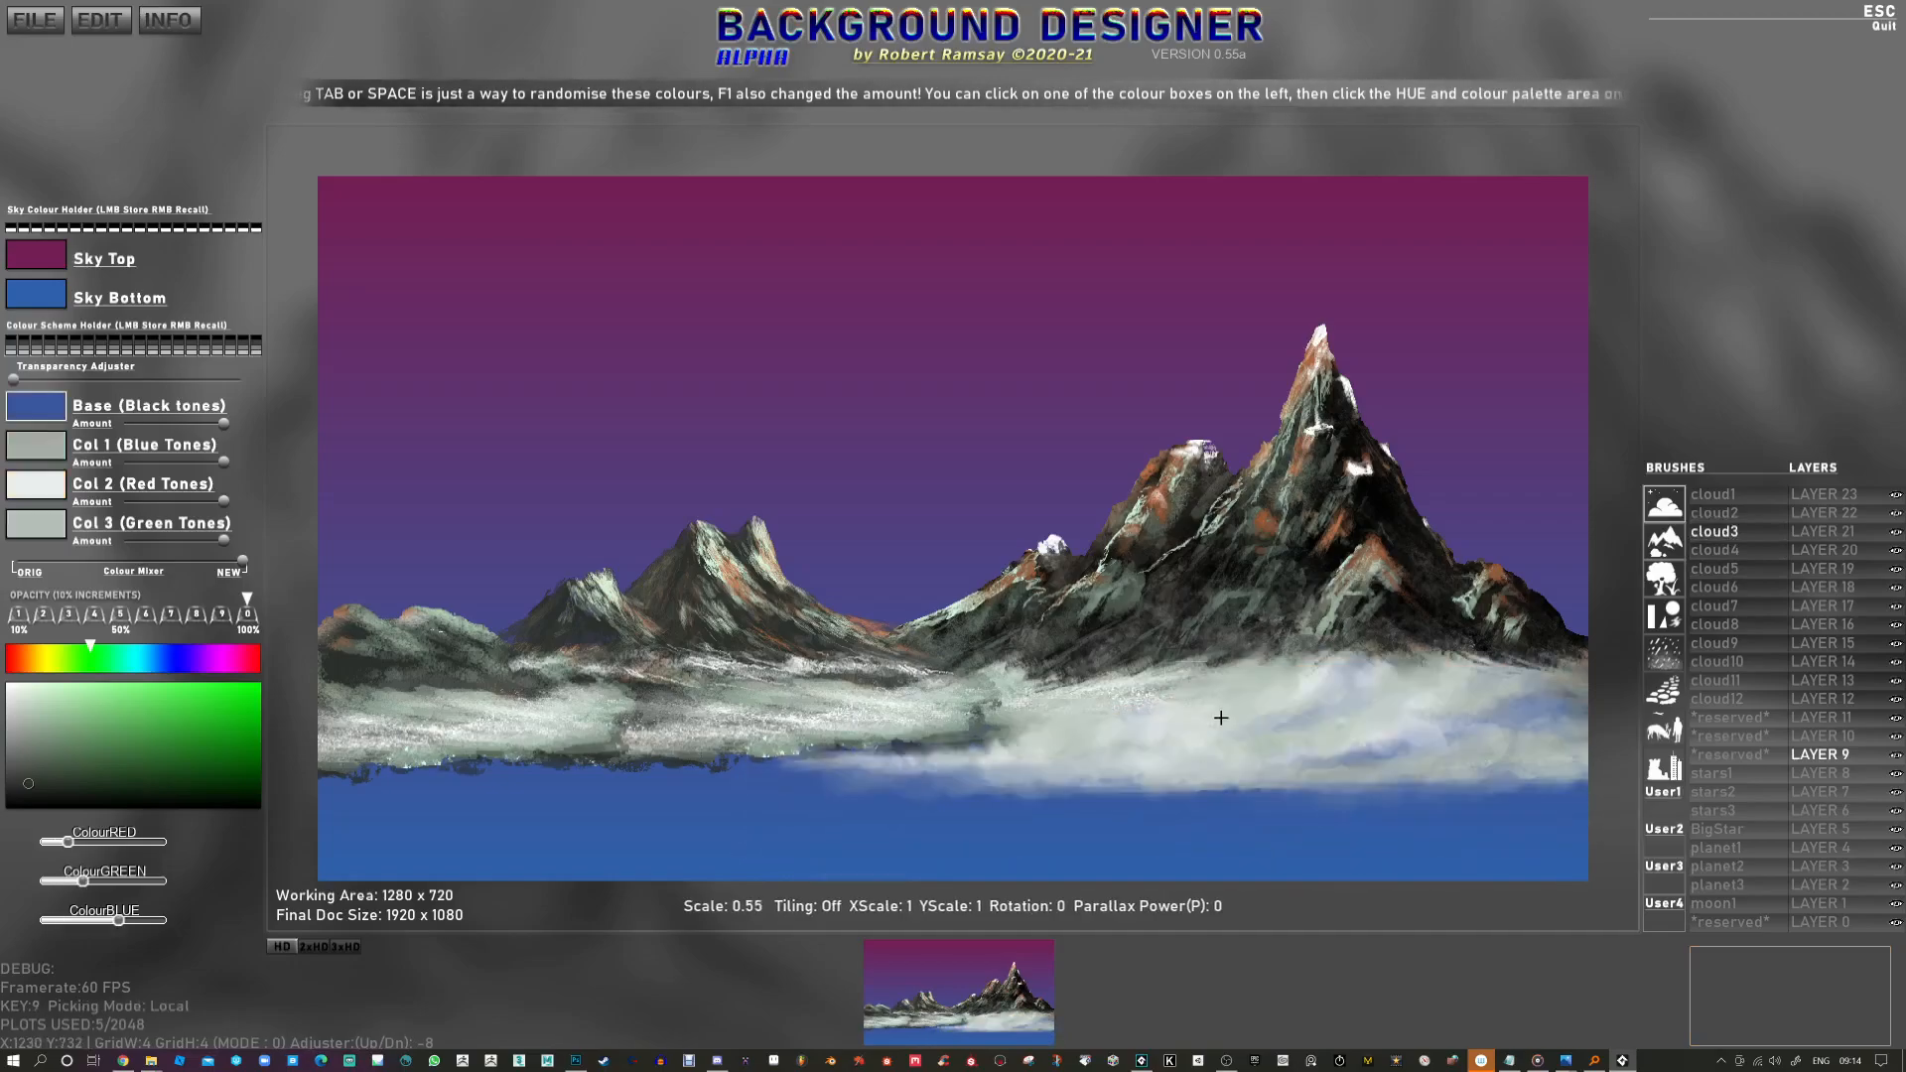
key(Tab)
key(Tab)
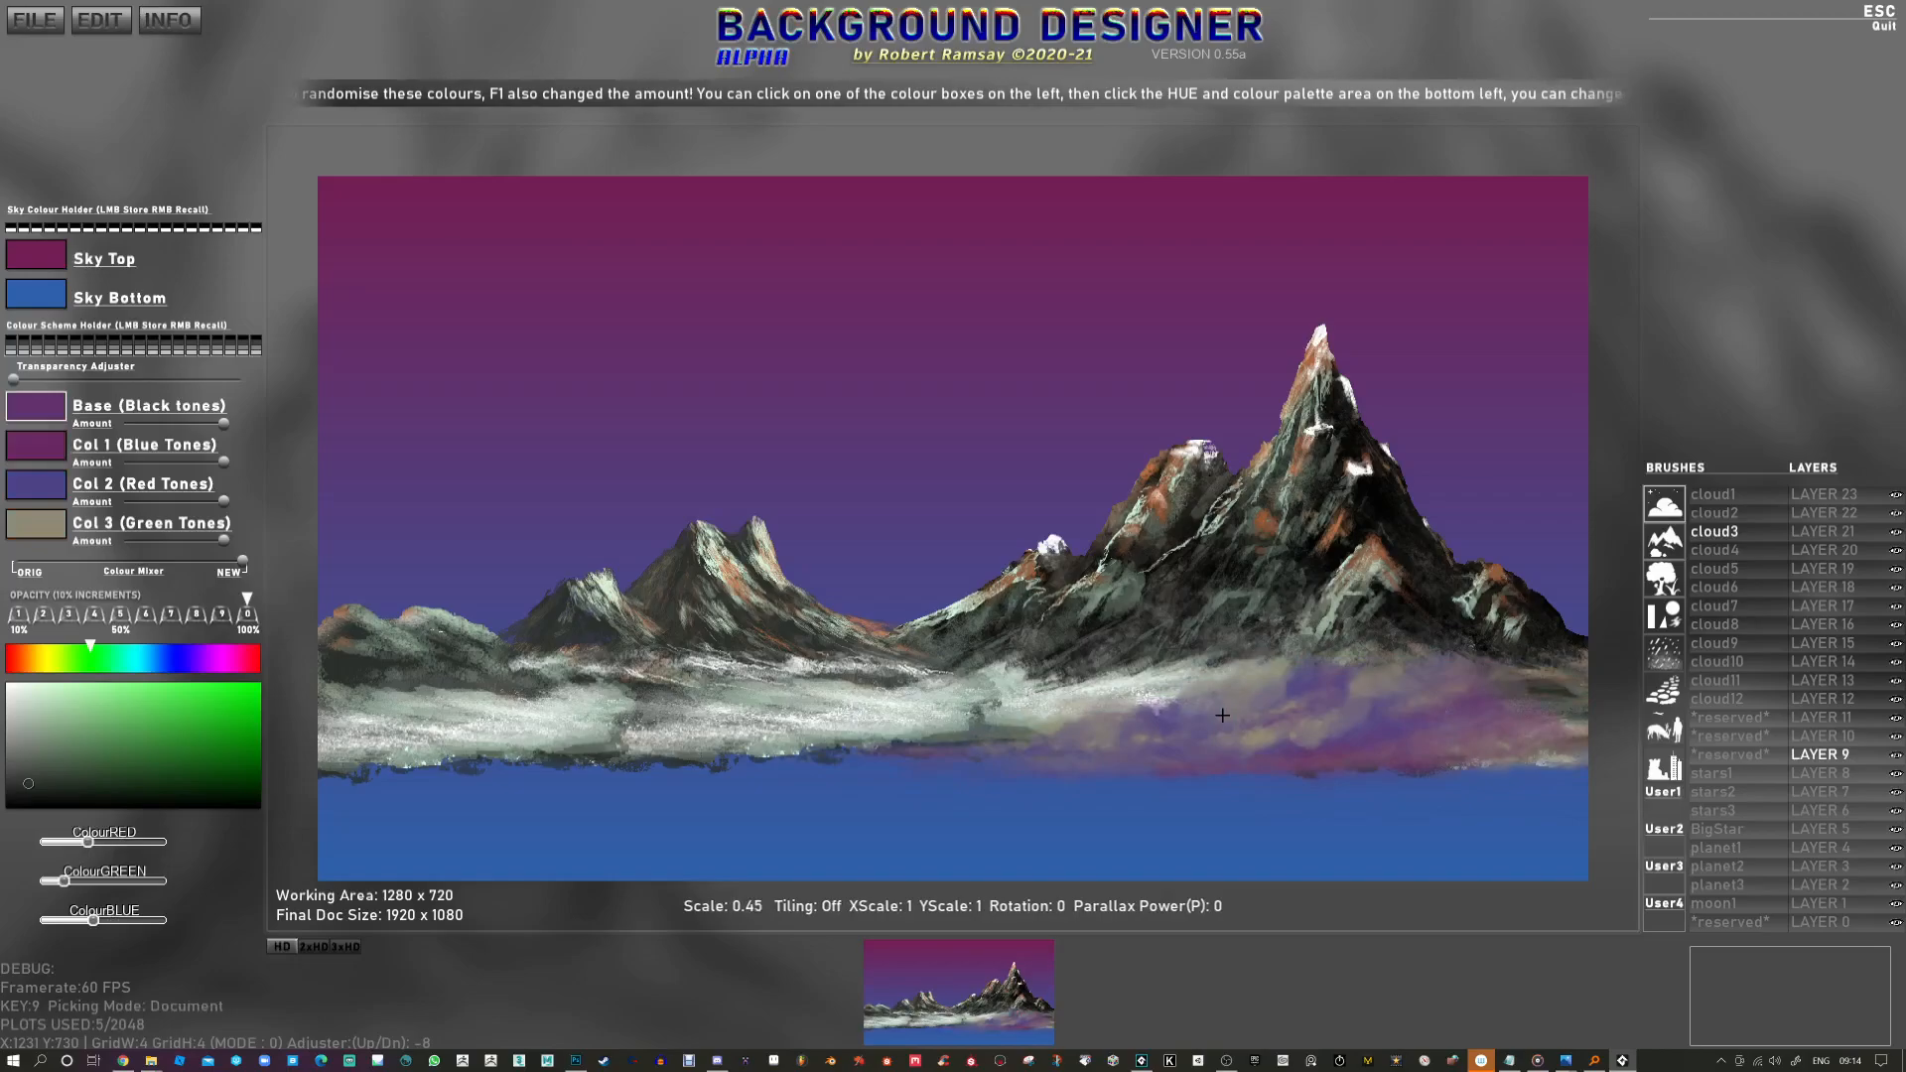
scroll(1222, 715, down, 9)
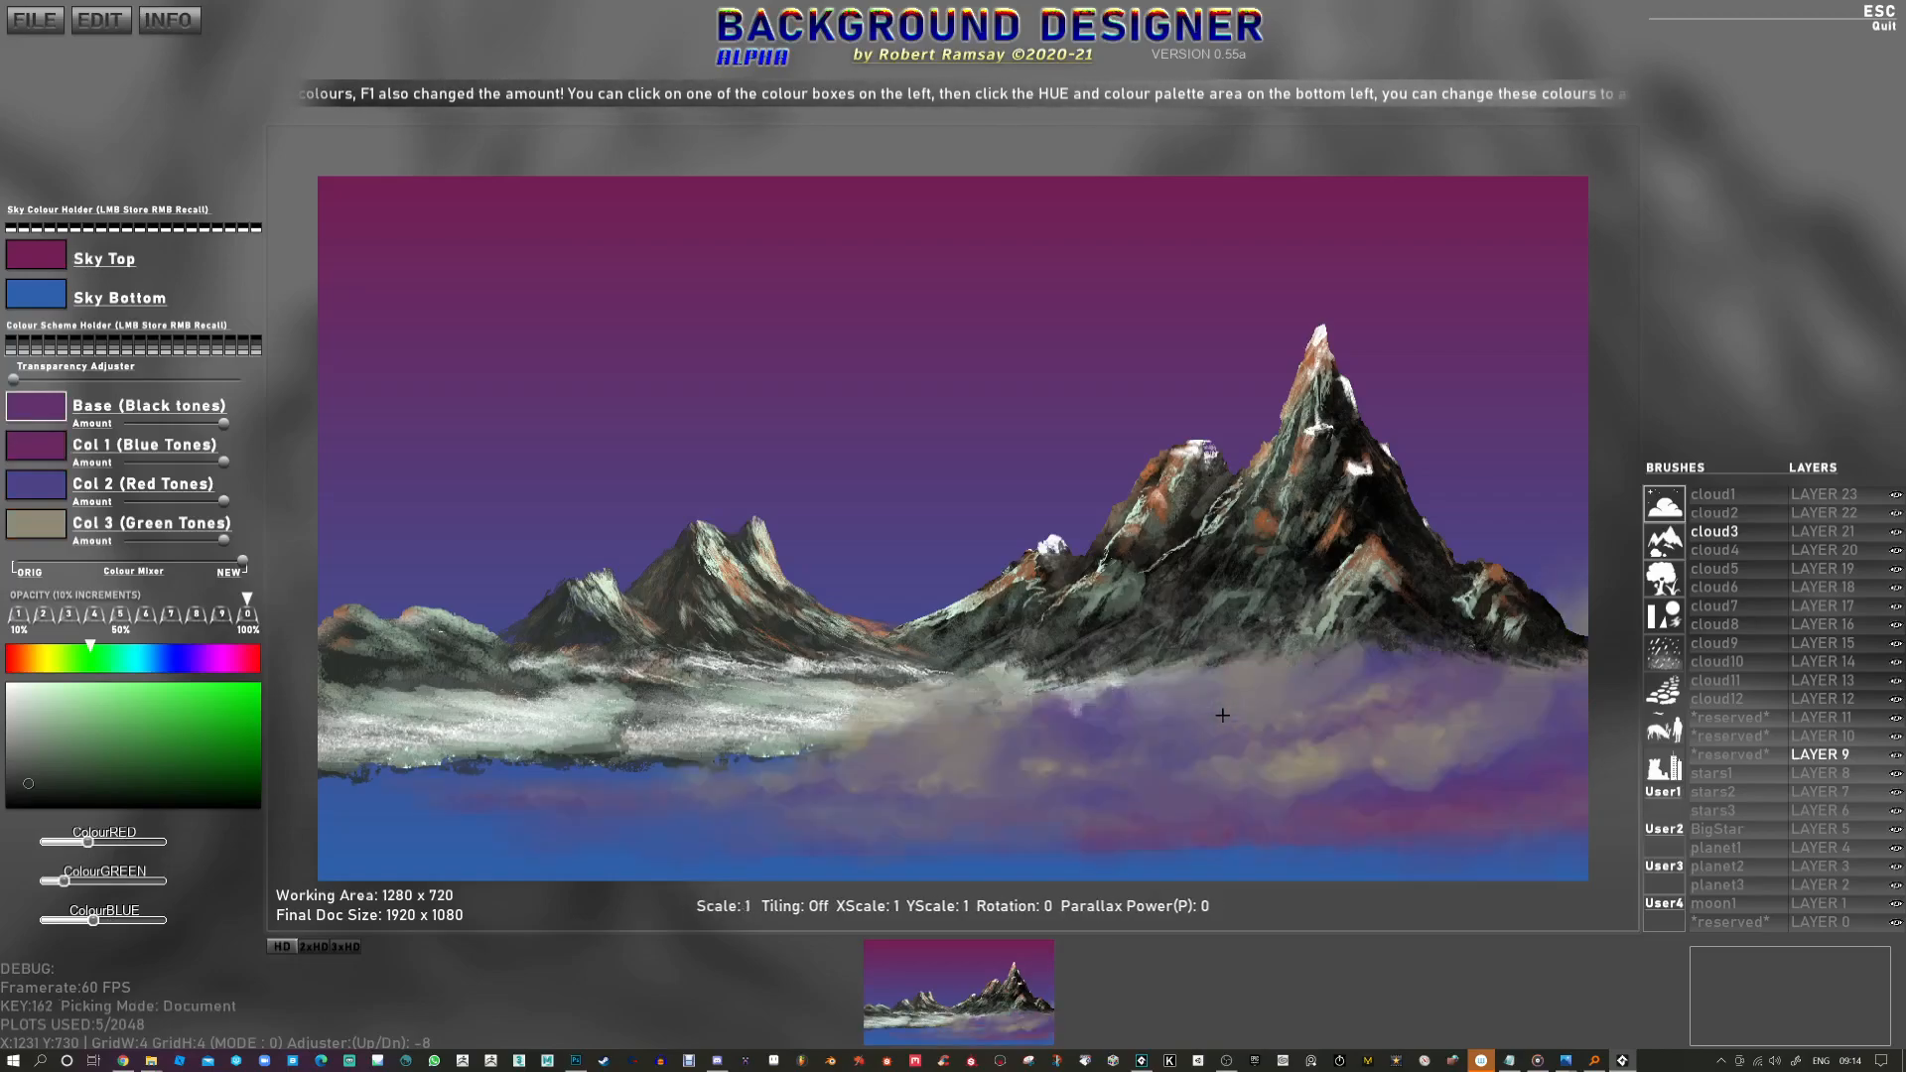
scroll(1224, 715, up, 2)
key(Tab)
key(Tab)
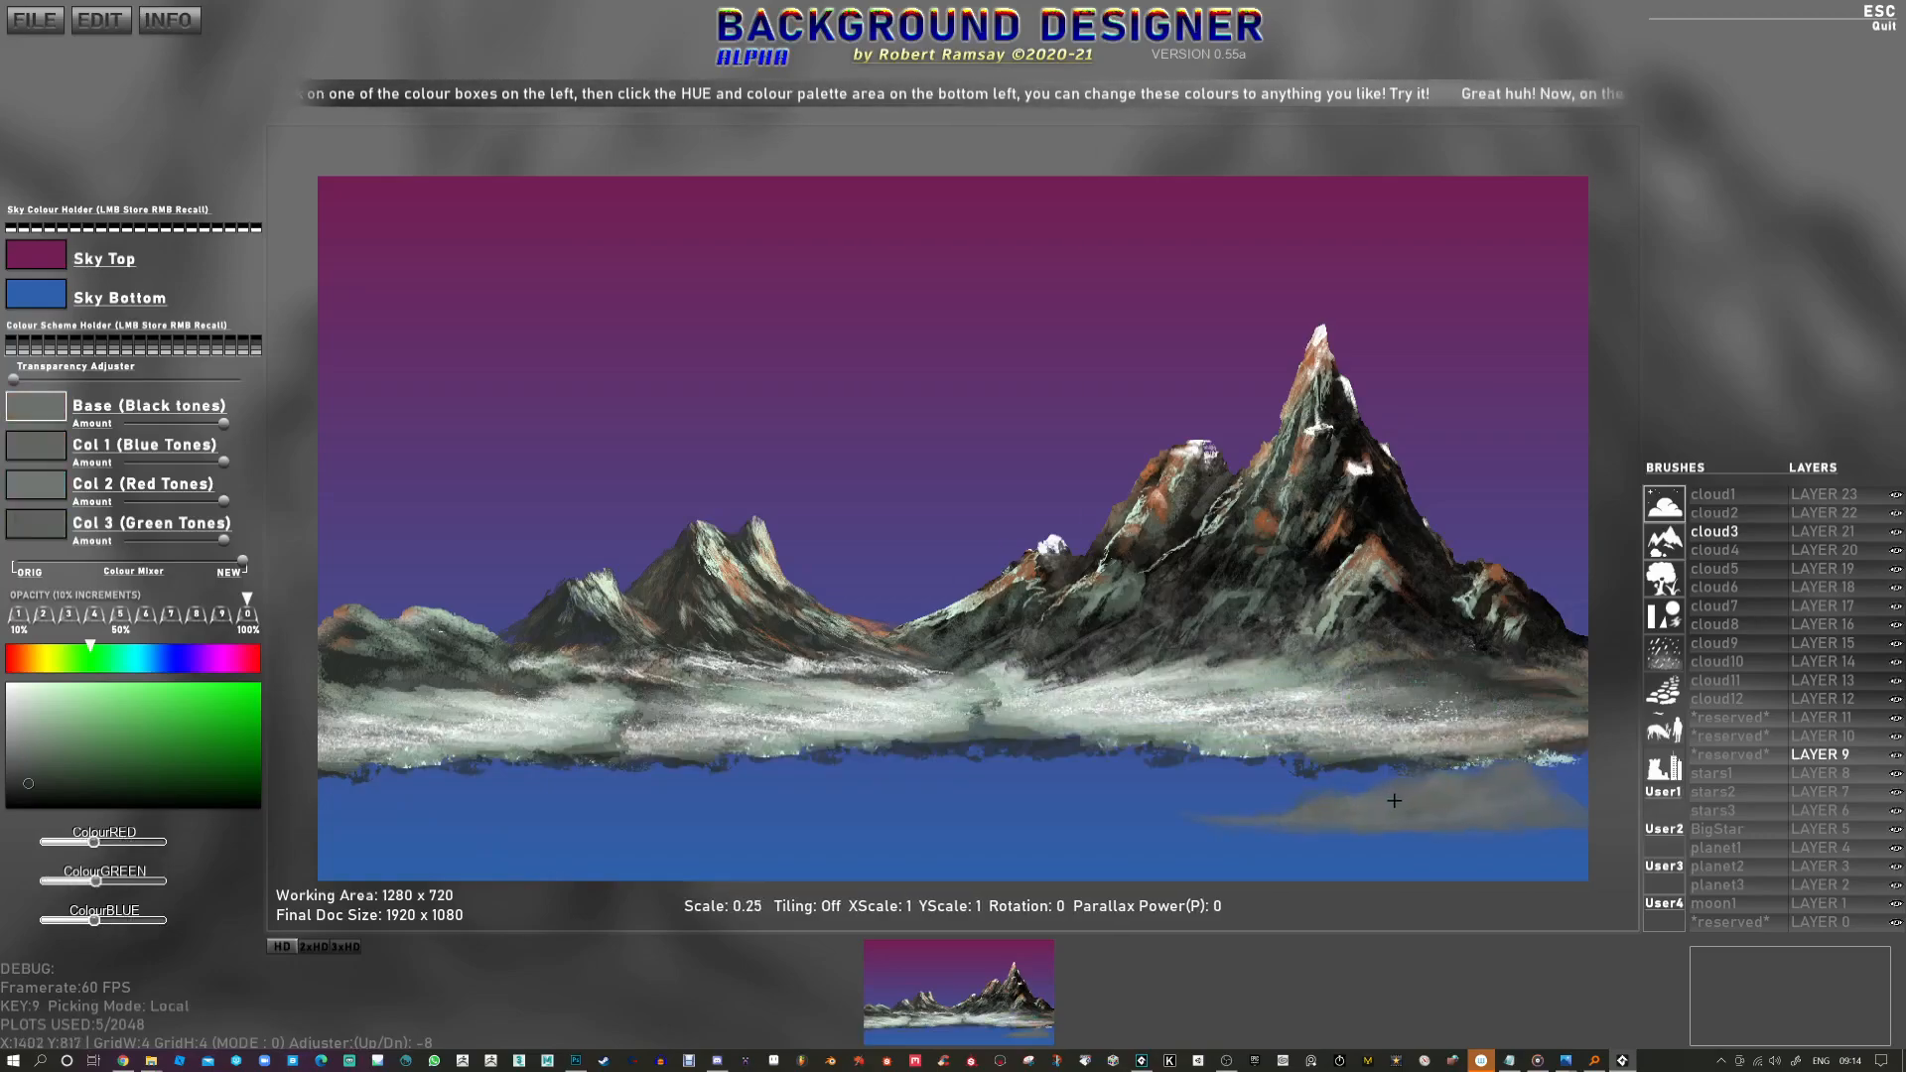
Step: Fill the area below the snowy foothills with grey cloud3 strokes on layer 8 and overlay darker strokes at 20% opacity
click(1842, 779)
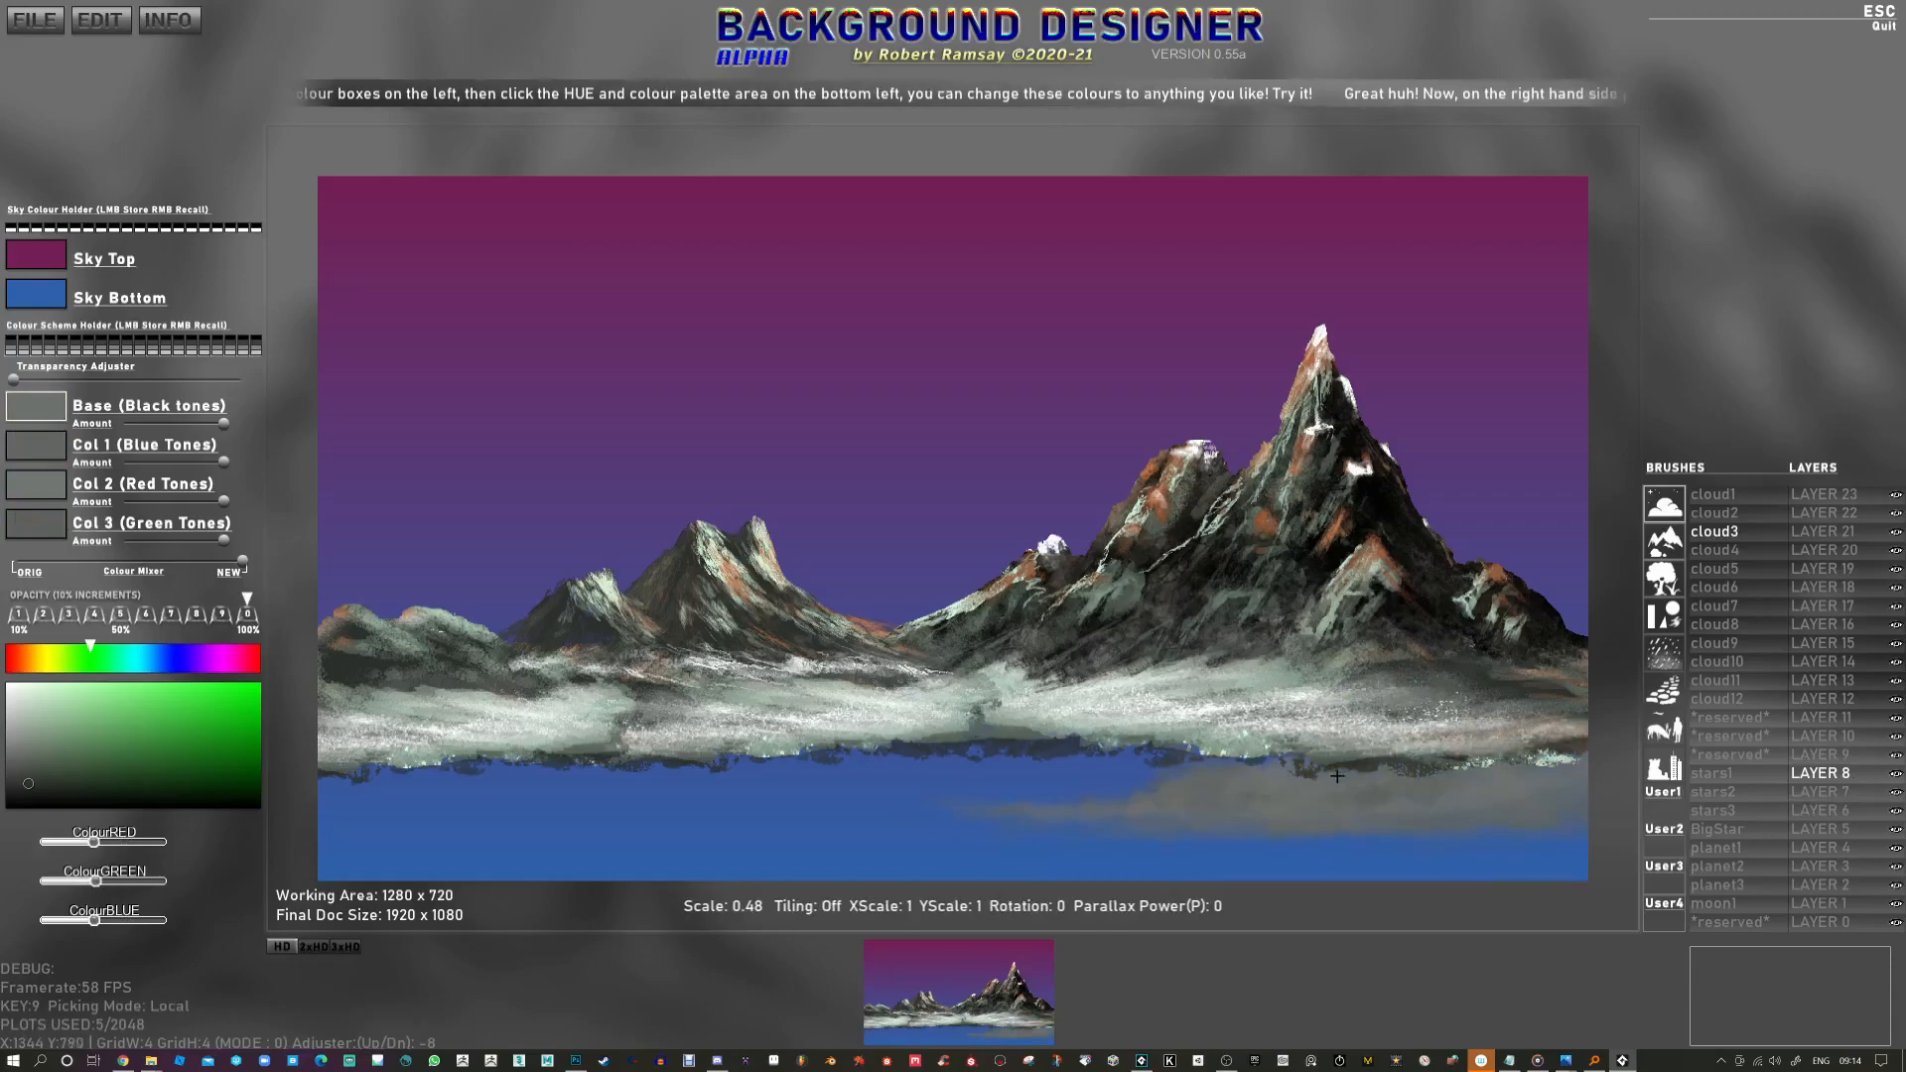
mouse_move(1357, 775)
mouse_down()
mouse_move(1405, 838)
mouse_move(915, 830)
mouse_move(899, 786)
mouse_move(629, 787)
mouse_move(455, 843)
mouse_move(334, 793)
mouse_up()
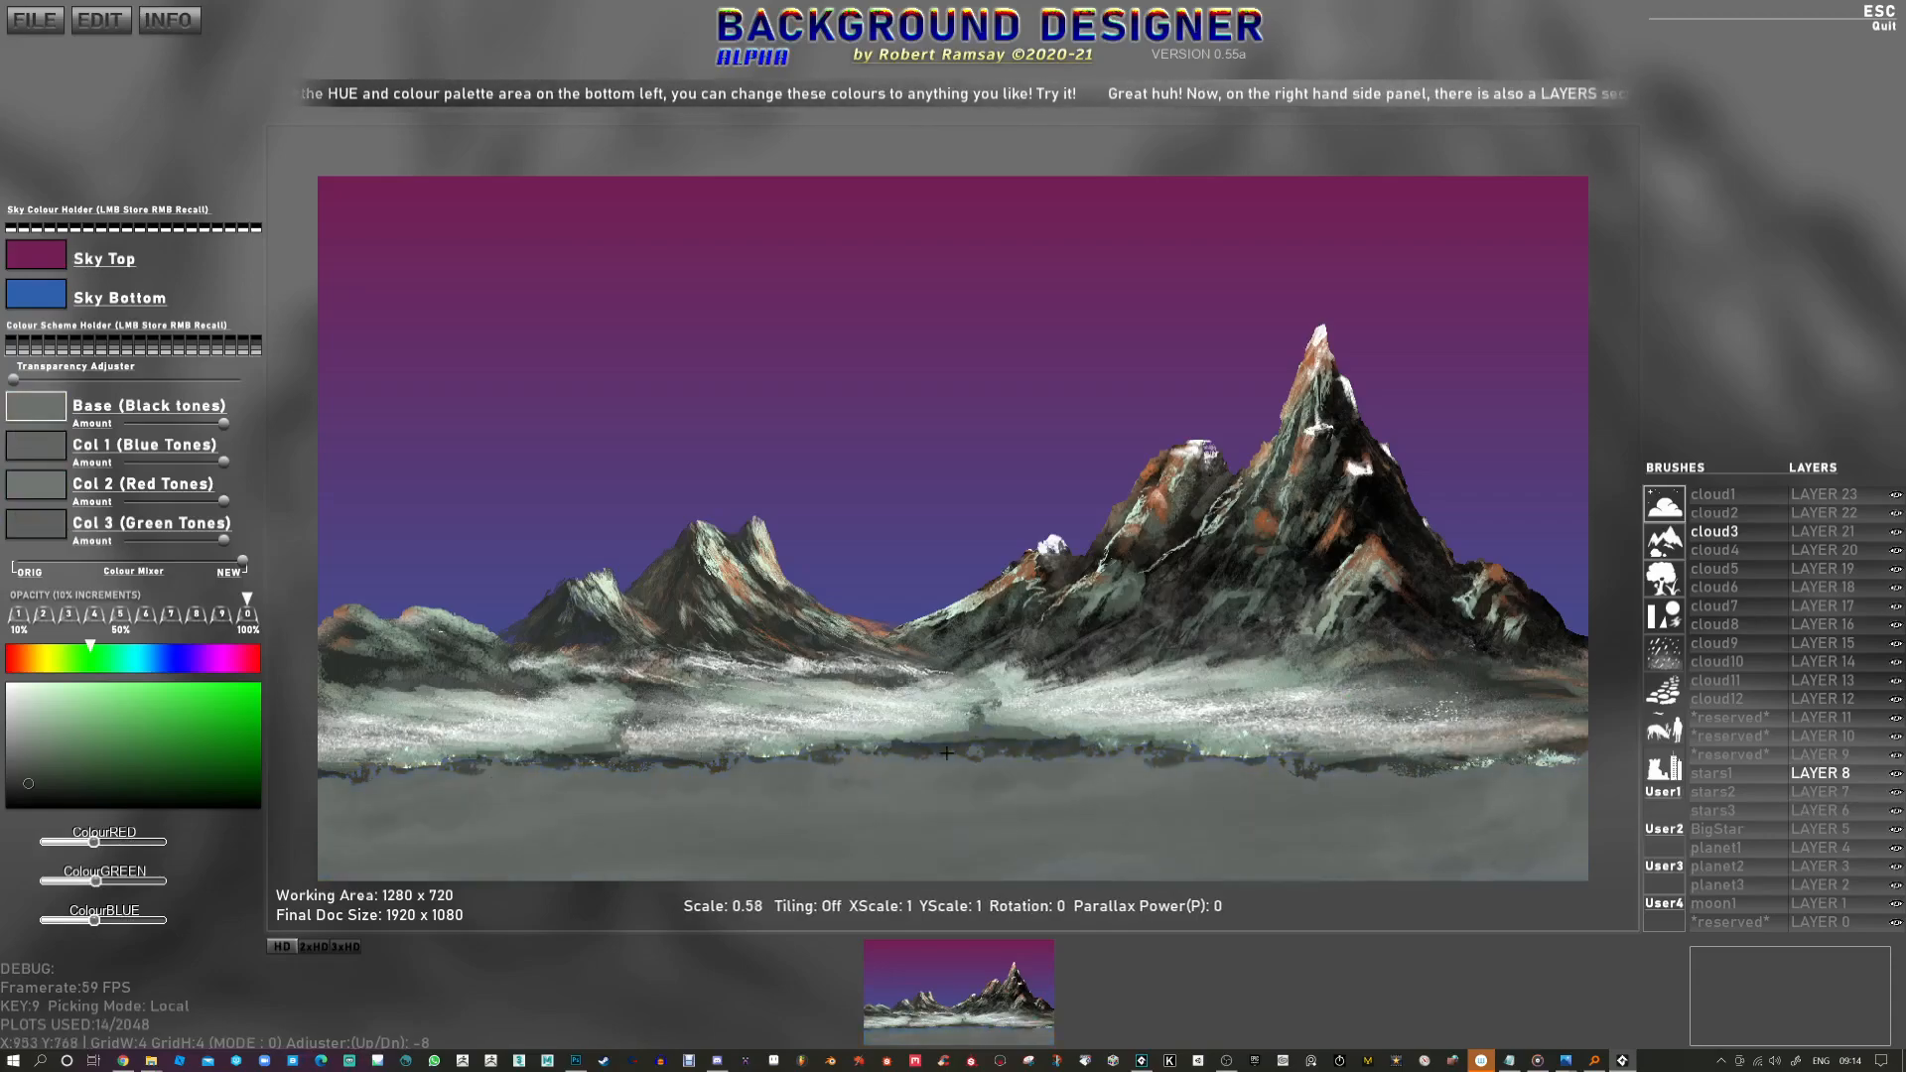
key(2)
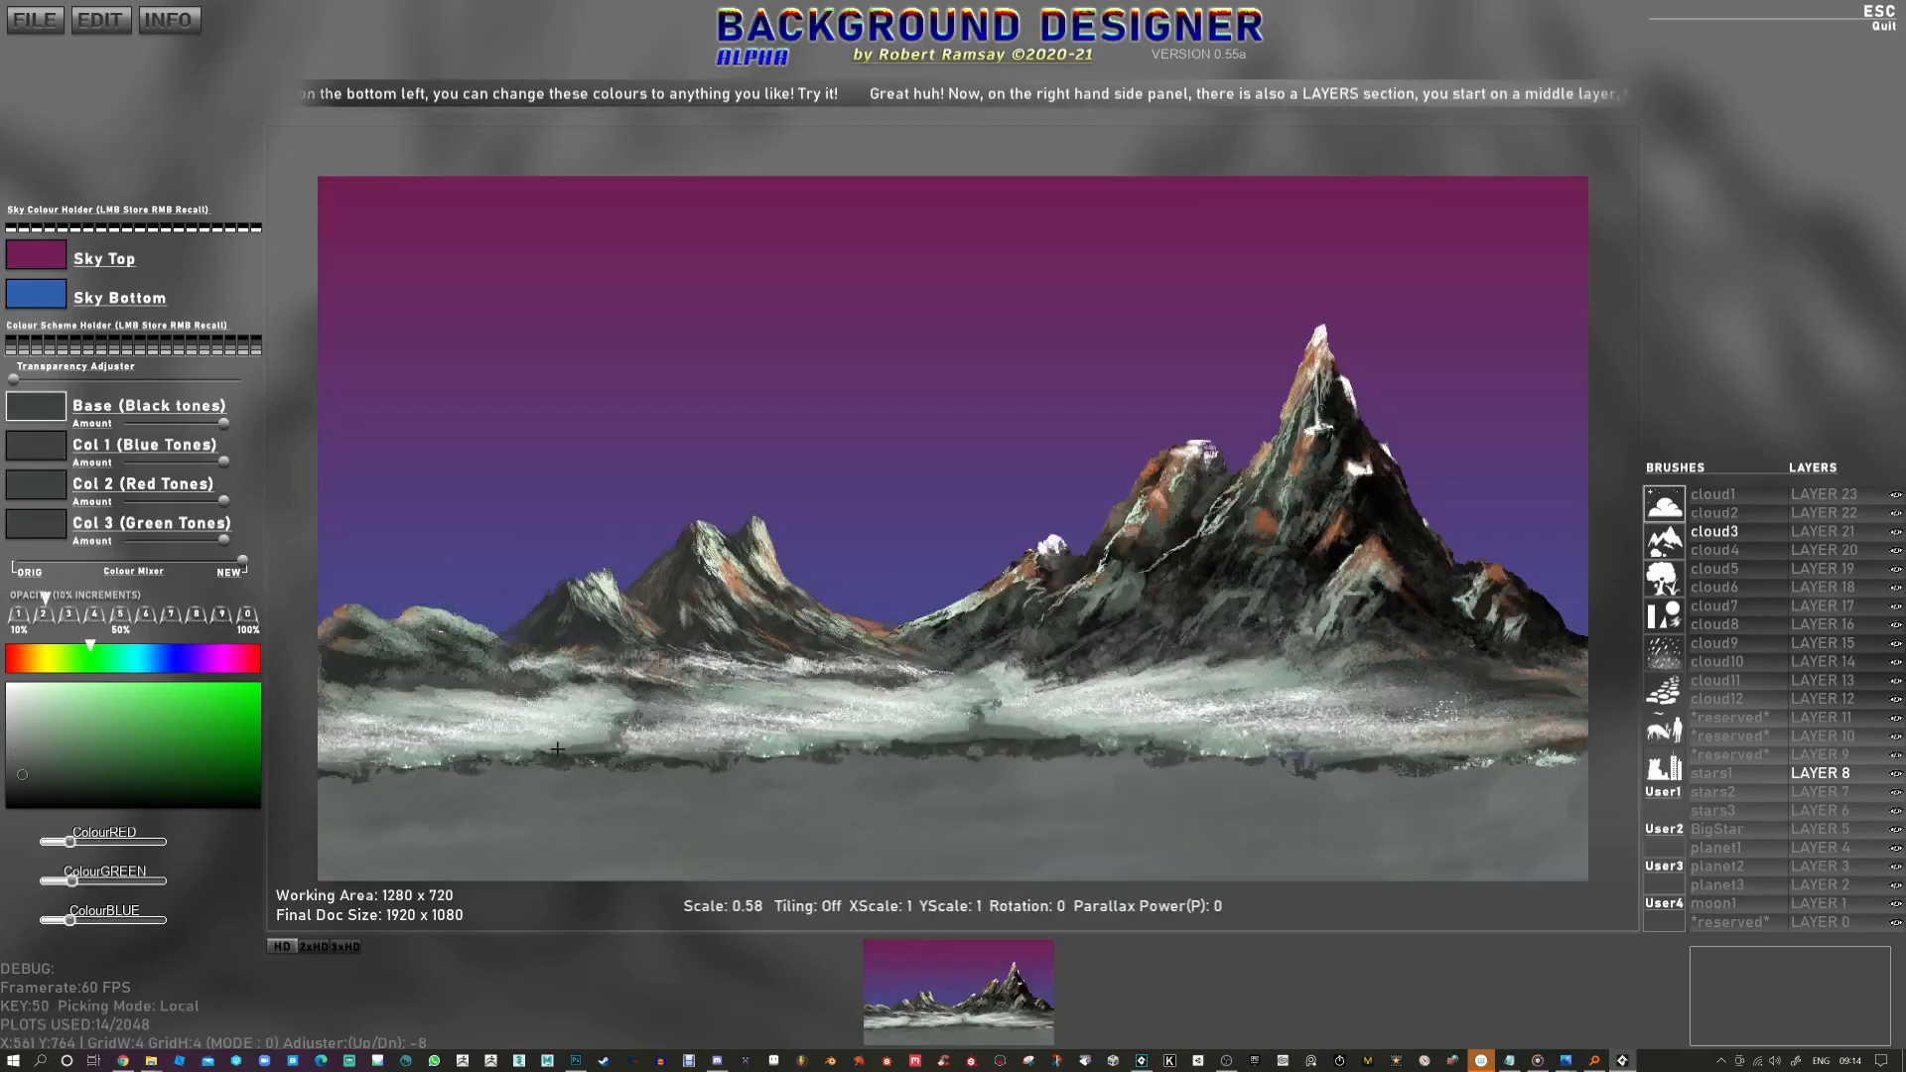
drag(772, 789, 895, 822)
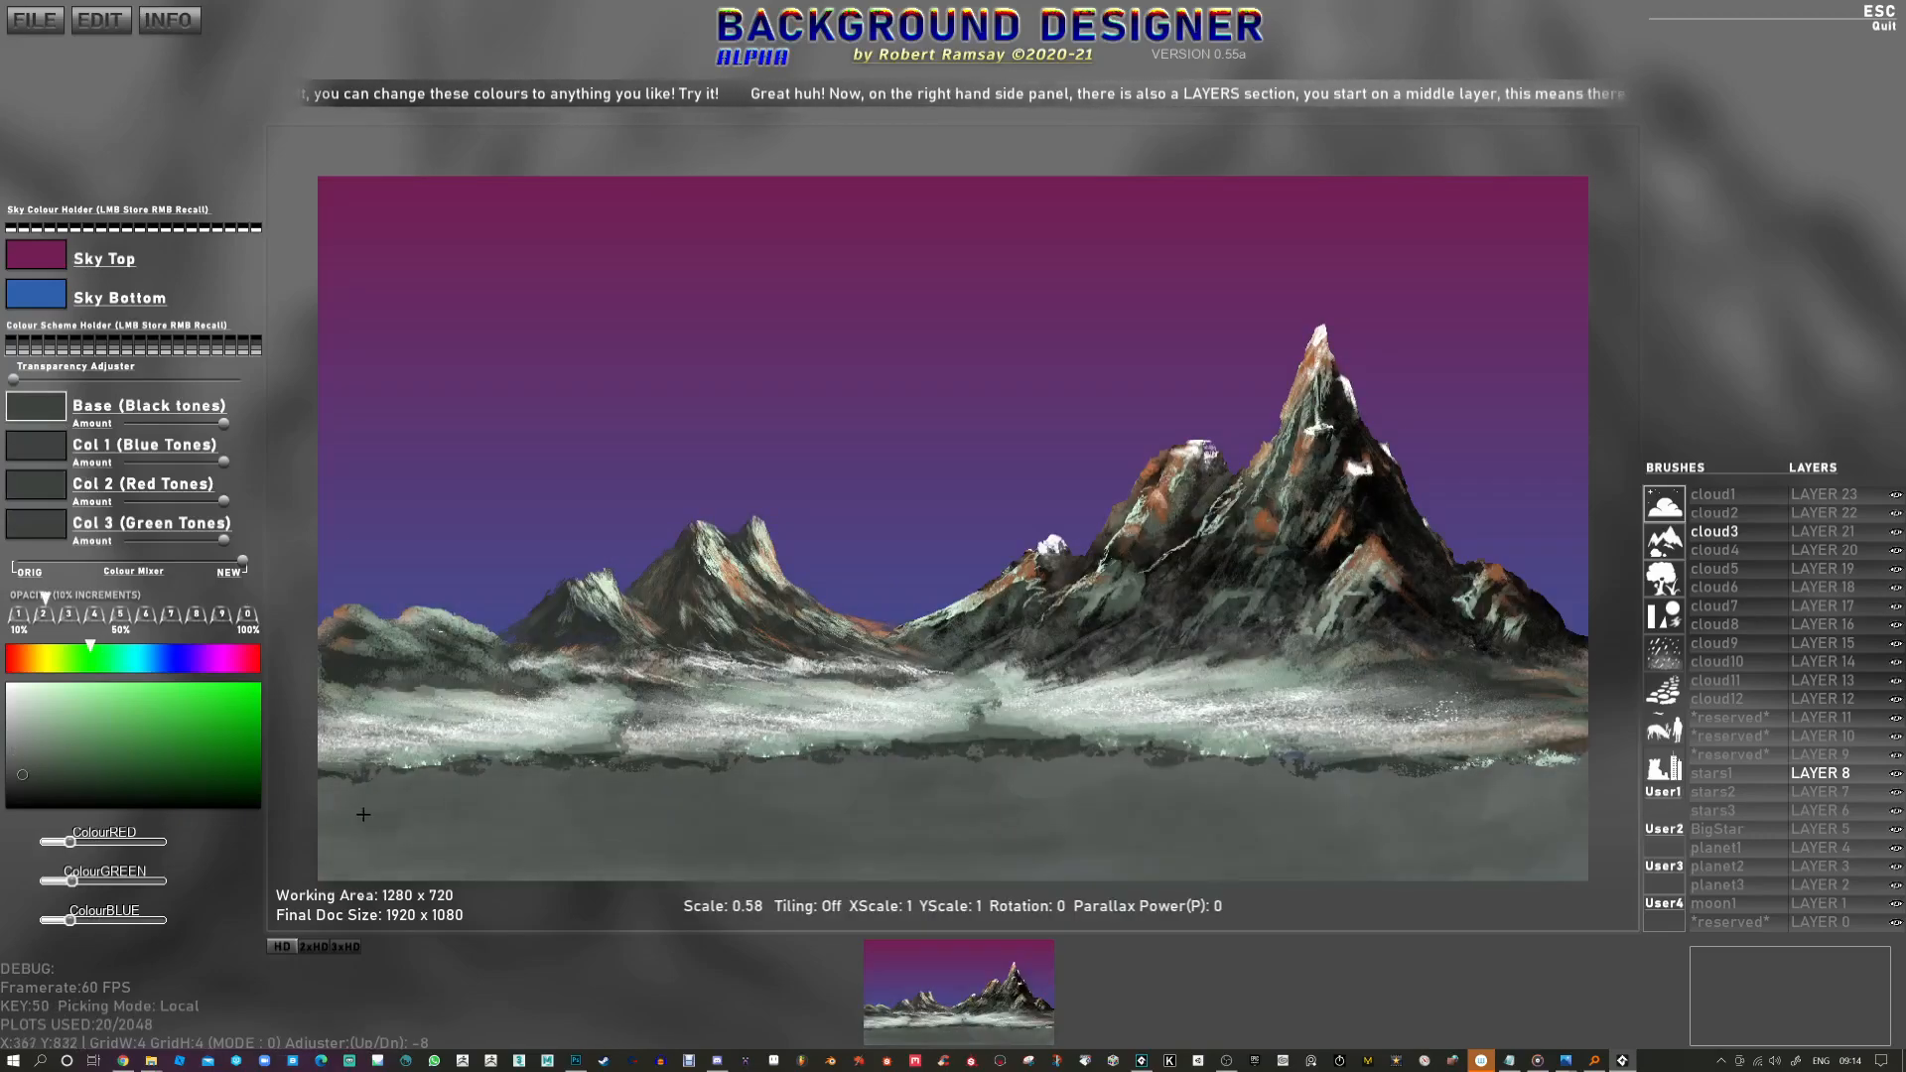
Step: Resample the cloud3 brush colours in Document mode and paint 20% opacity strokes at 0.58 scale across the grey foreground
right_click(1143, 701)
mouse_move(1498, 794)
mouse_down()
mouse_move(1182, 812)
mouse_move(693, 773)
mouse_up()
drag(957, 814, 1439, 814)
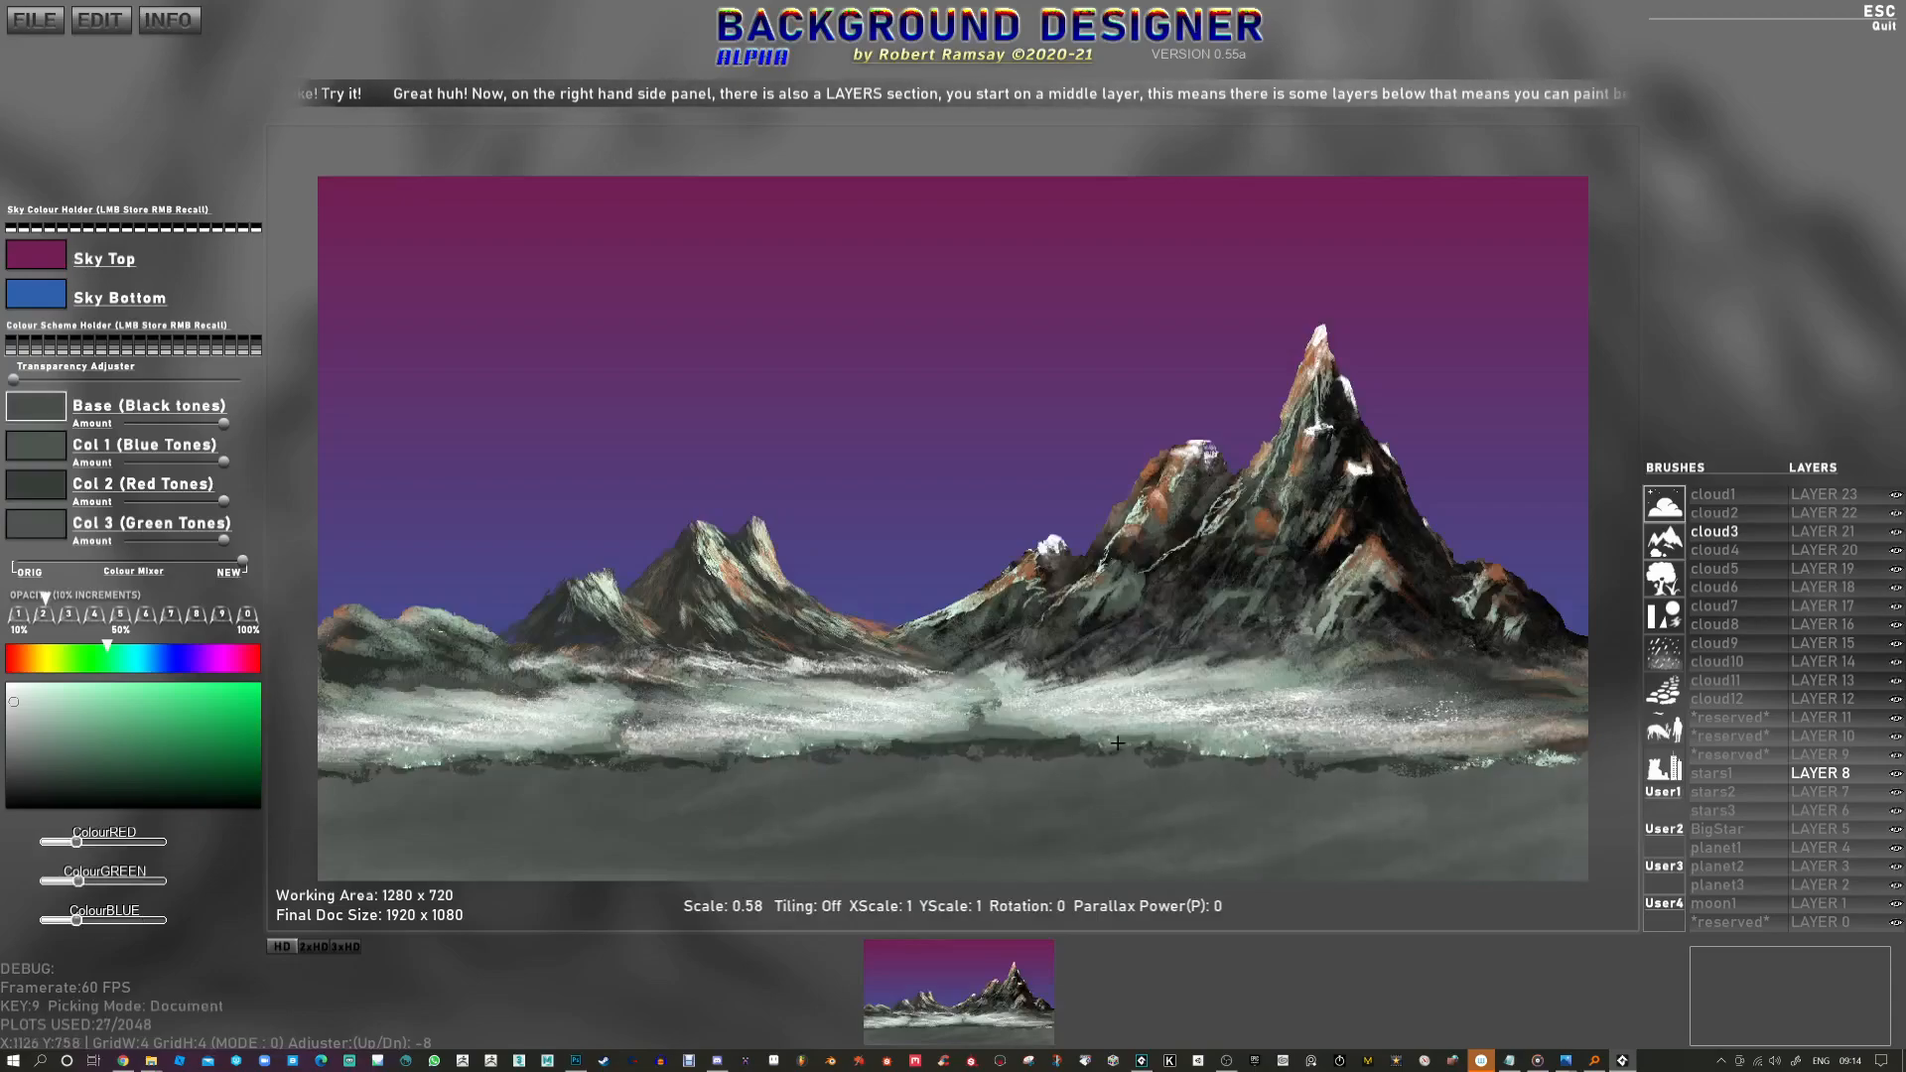
right_click(1125, 752)
mouse_move(1125, 751)
mouse_down()
mouse_move(1024, 816)
mouse_move(690, 855)
mouse_move(514, 821)
mouse_move(473, 745)
mouse_move(787, 742)
mouse_move(1143, 816)
mouse_move(1319, 803)
mouse_move(1082, 731)
mouse_up()
Step: Resample to brownish-grey Document tones and add small cloud3 and cloud4 strokes along the foreground's upper part at about 0.2 scale and 70% opacity
key(x)
scroll(493, 774, down, 2)
scroll(1082, 731, down, 1)
scroll(1063, 744, down, 2)
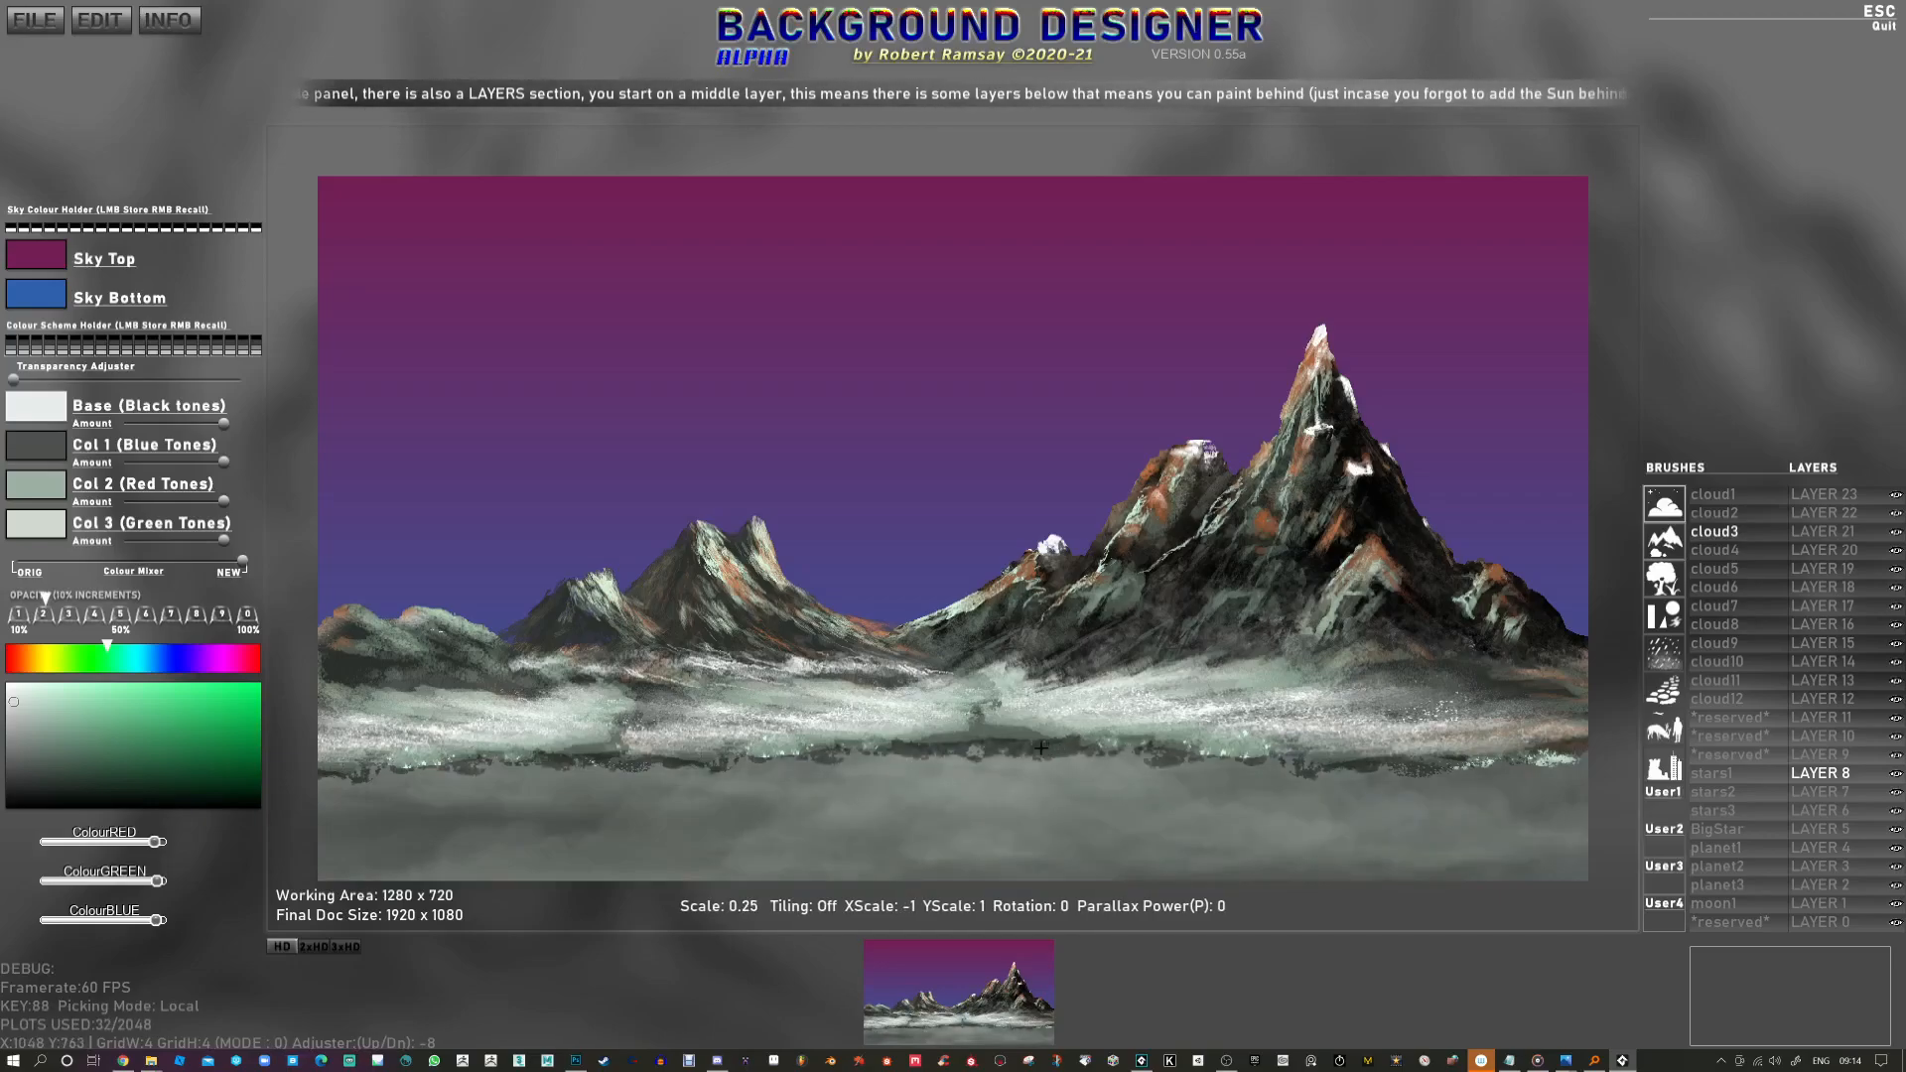
key(Tab)
scroll(928, 792, down, 2)
key(Tab)
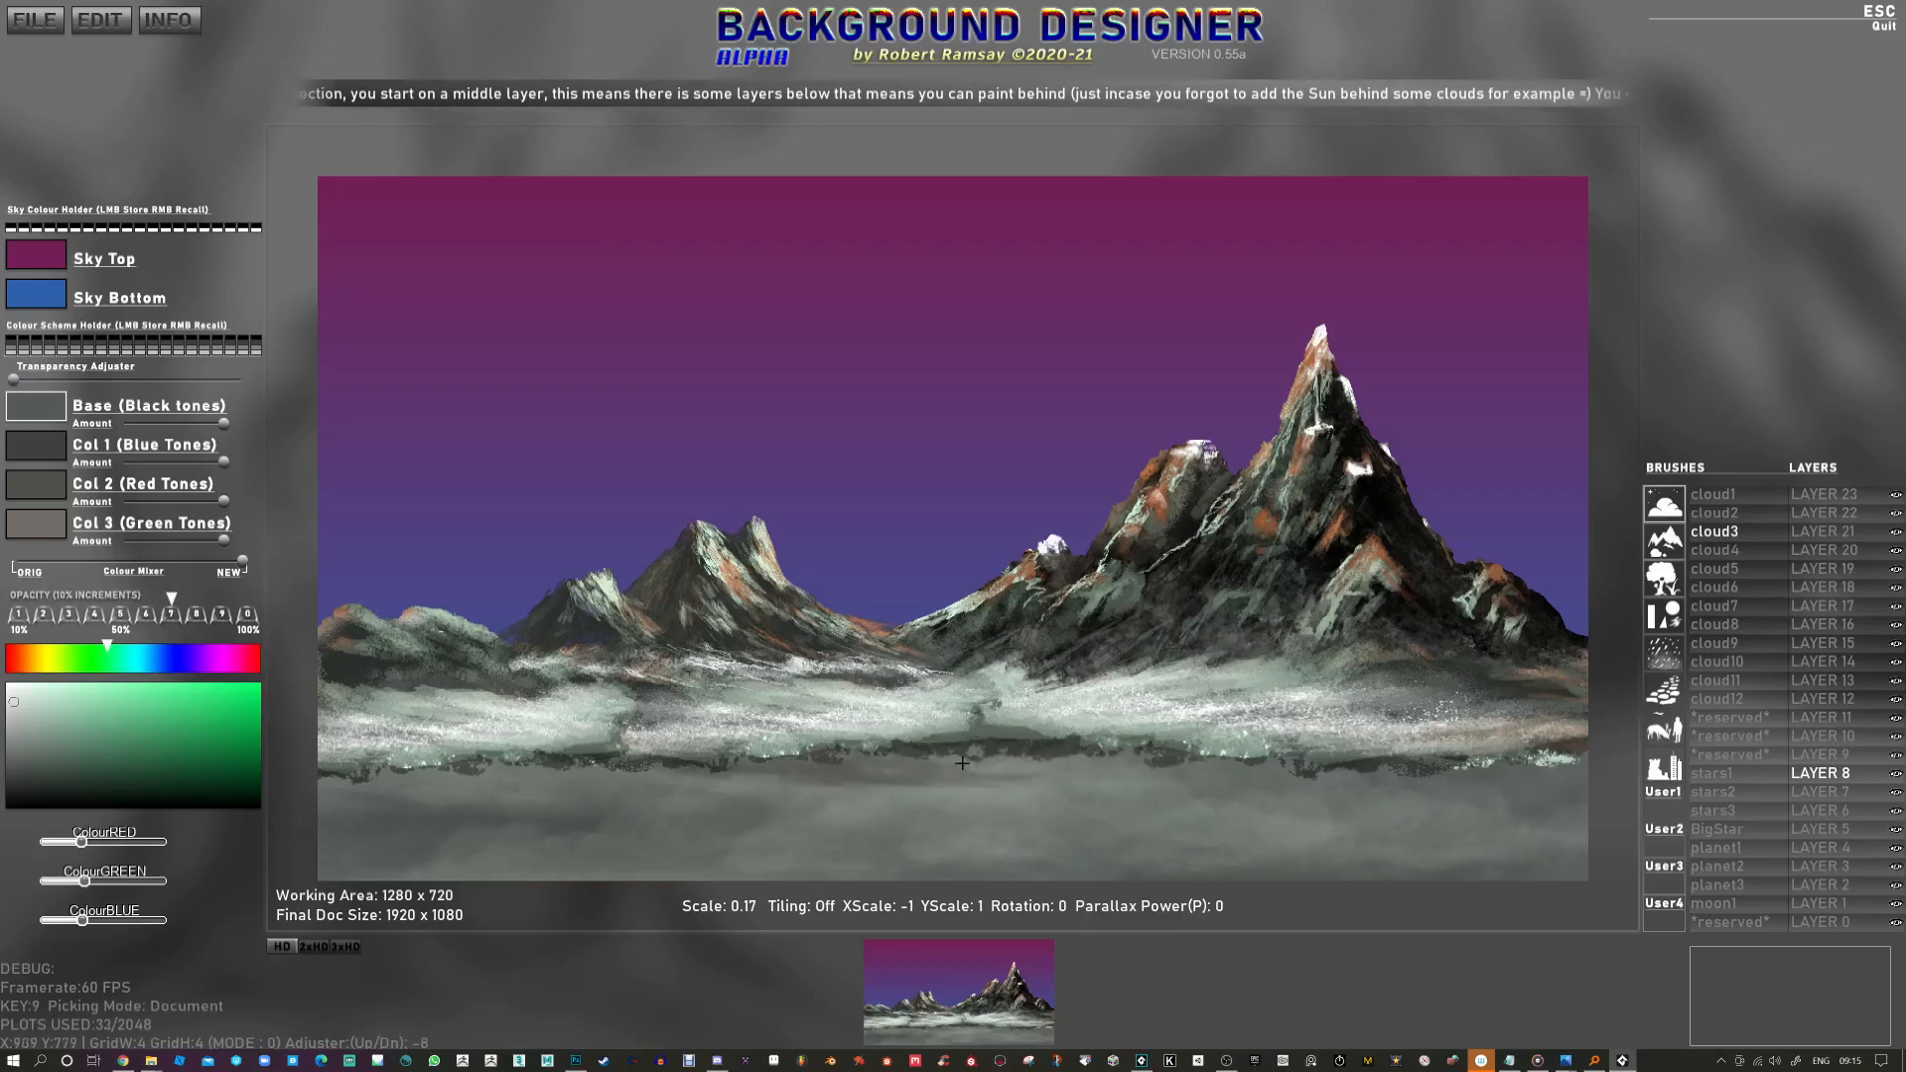
scroll(570, 835, up, 1)
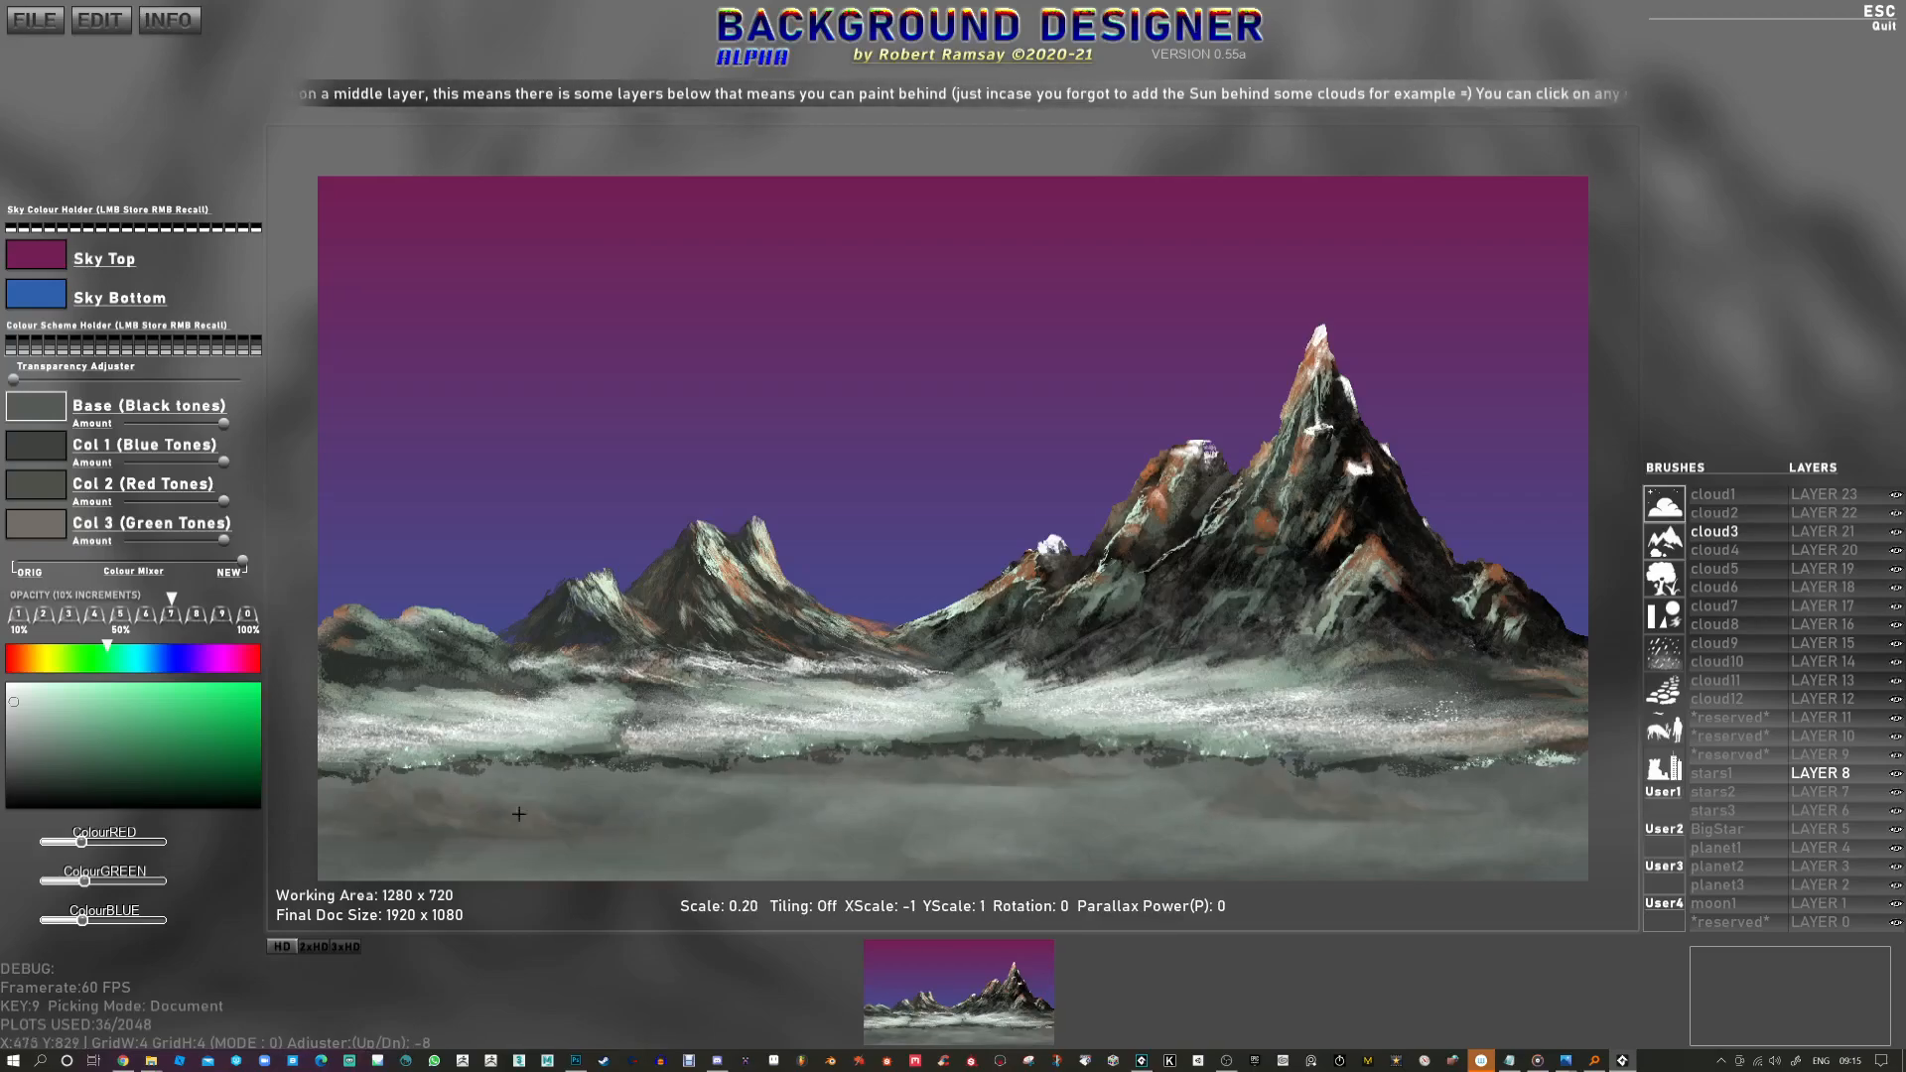
click(755, 799)
scroll(1142, 774, down, 1)
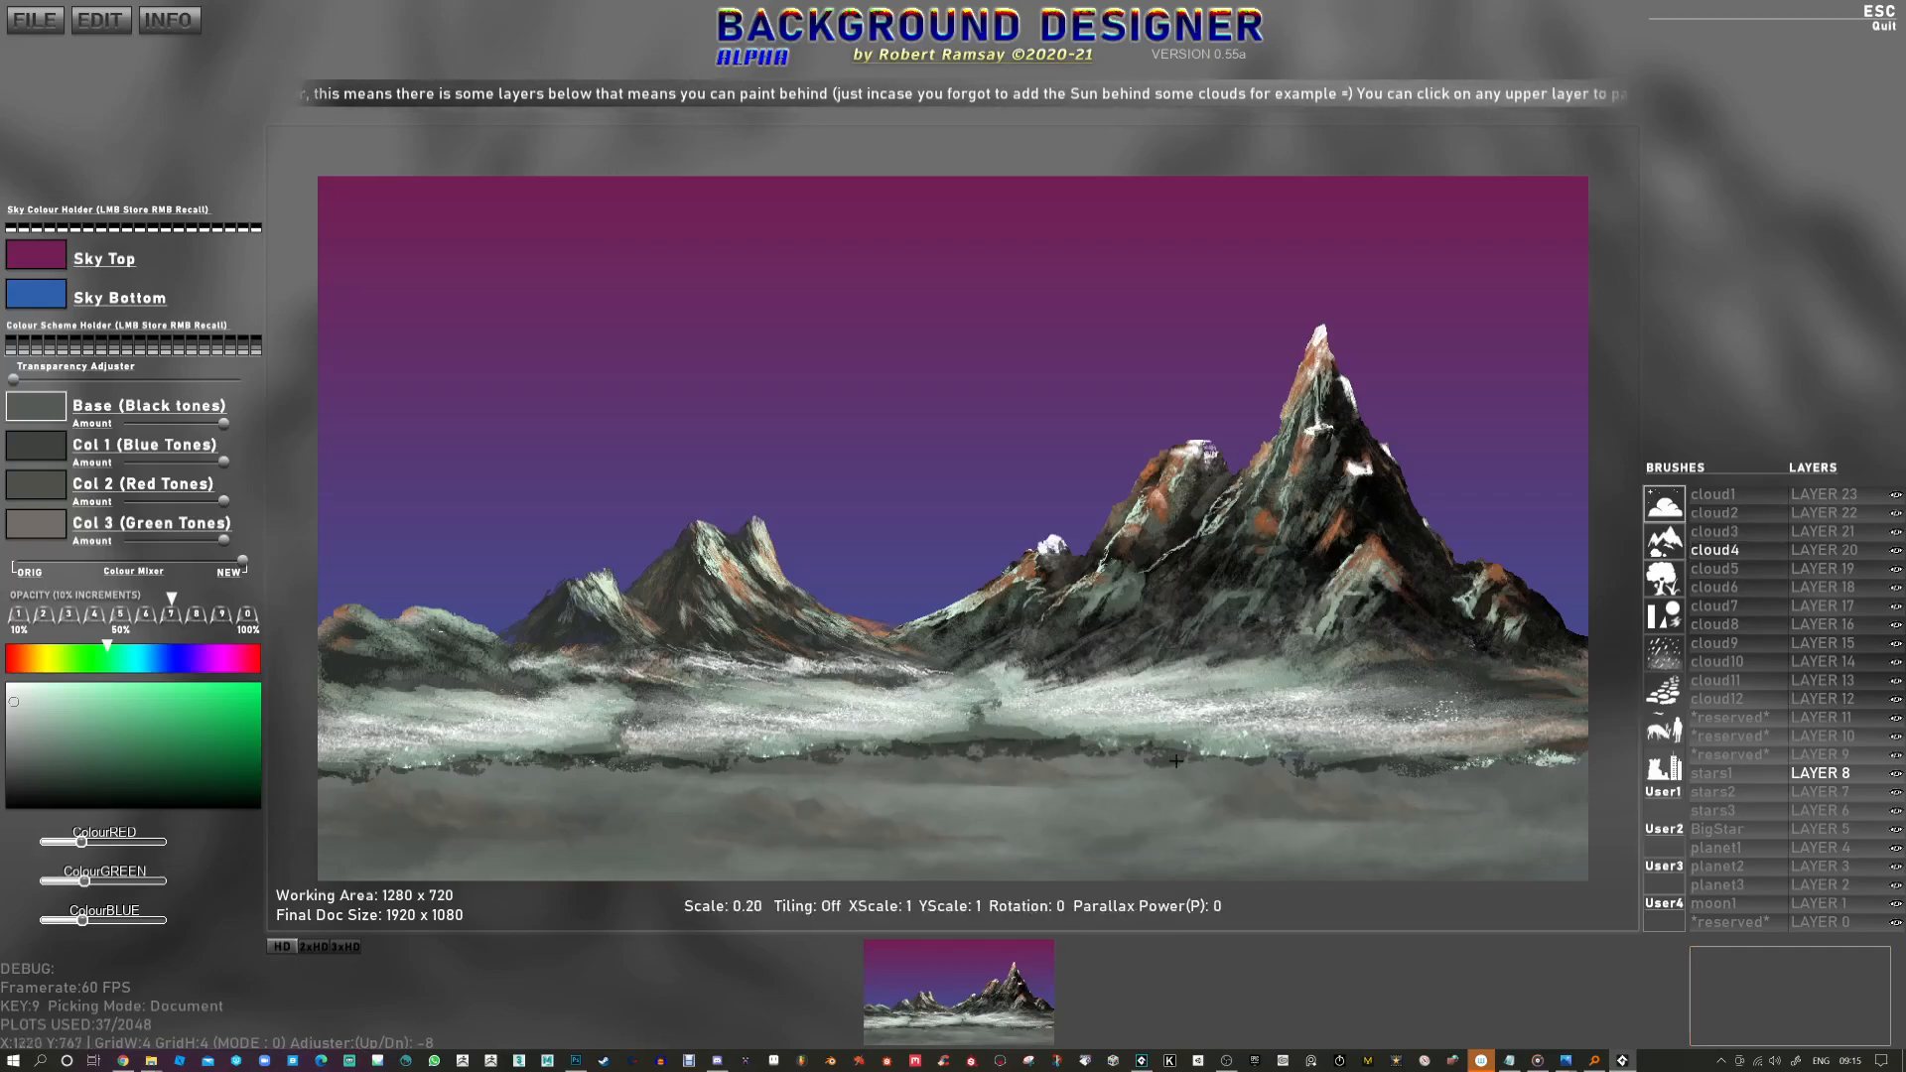
mouse_move(1131, 749)
mouse_down()
mouse_move(1014, 766)
mouse_move(1533, 775)
mouse_up()
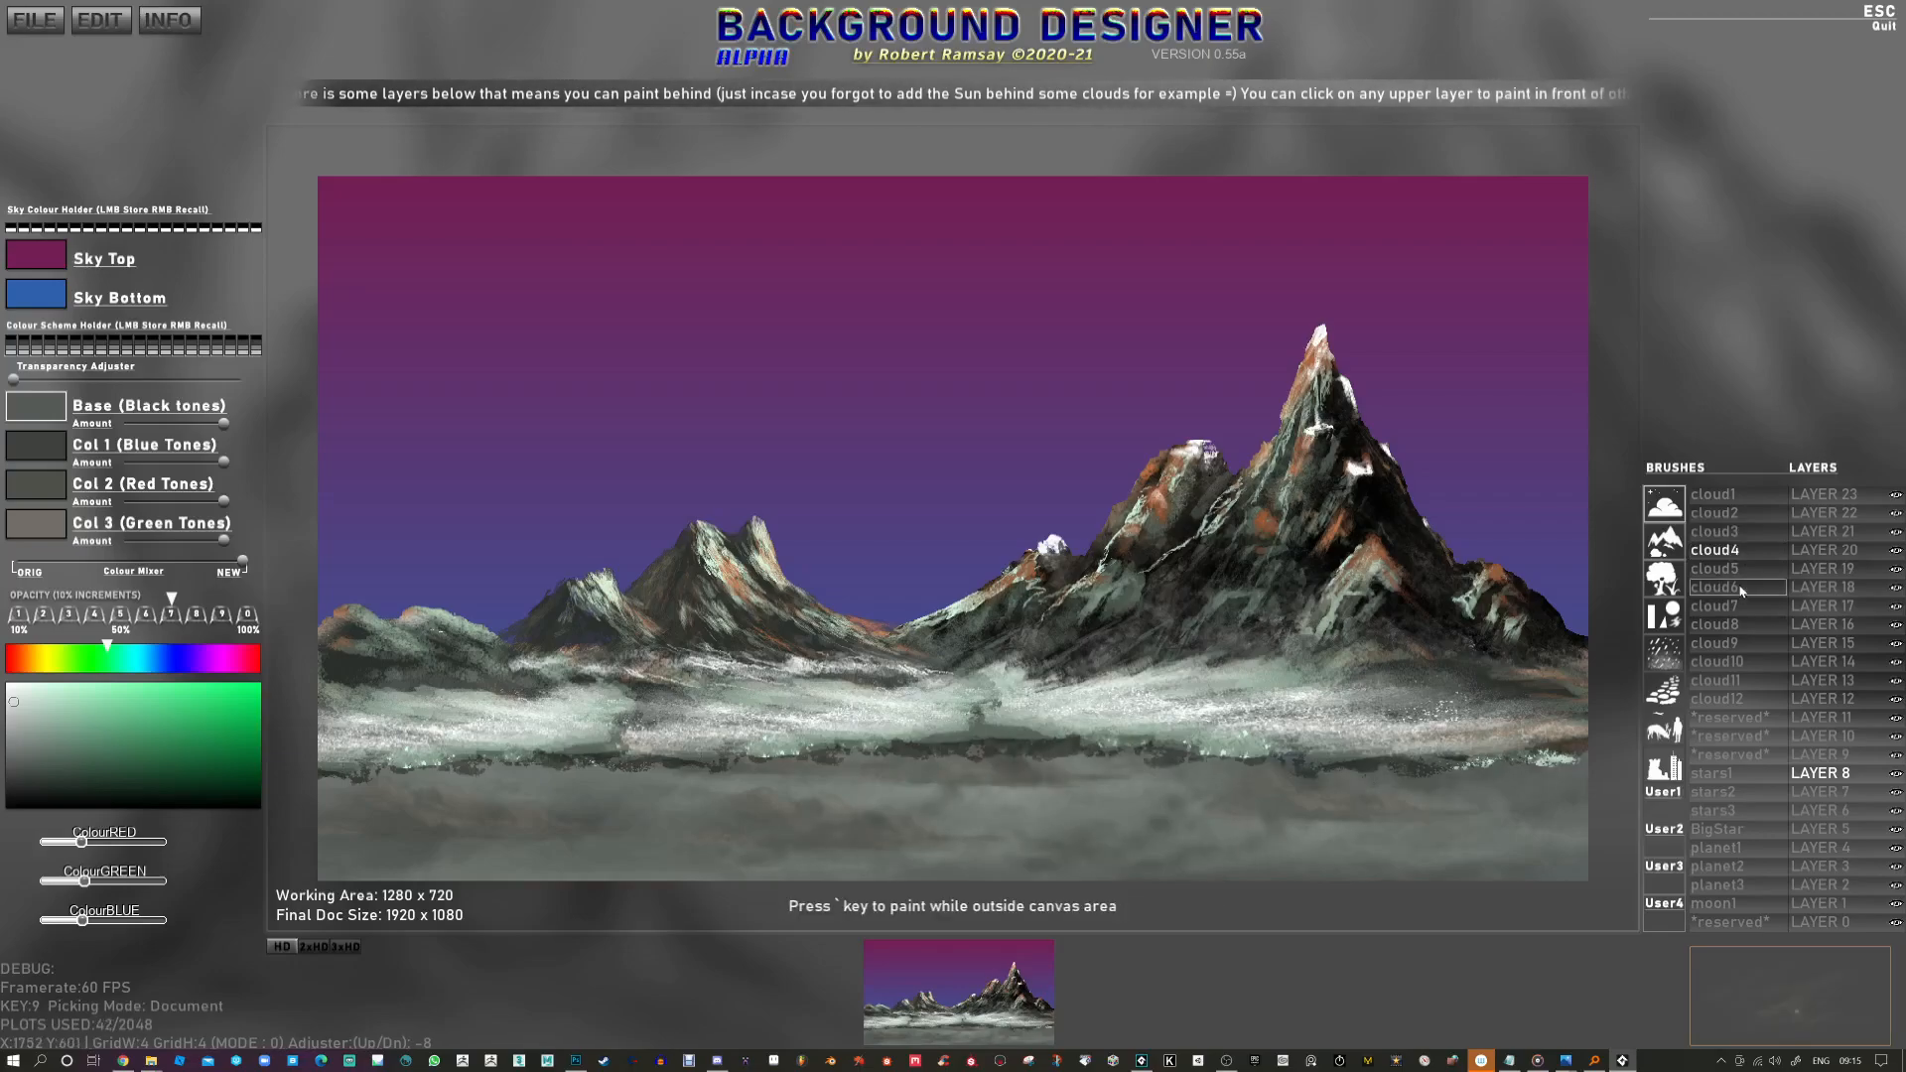
Step: Choose the land3 brush and paint pale grey-green Local-toned strokes at 0.27 scale and 40% opacity along the foothills' lower edge on layer 8
click(1663, 541)
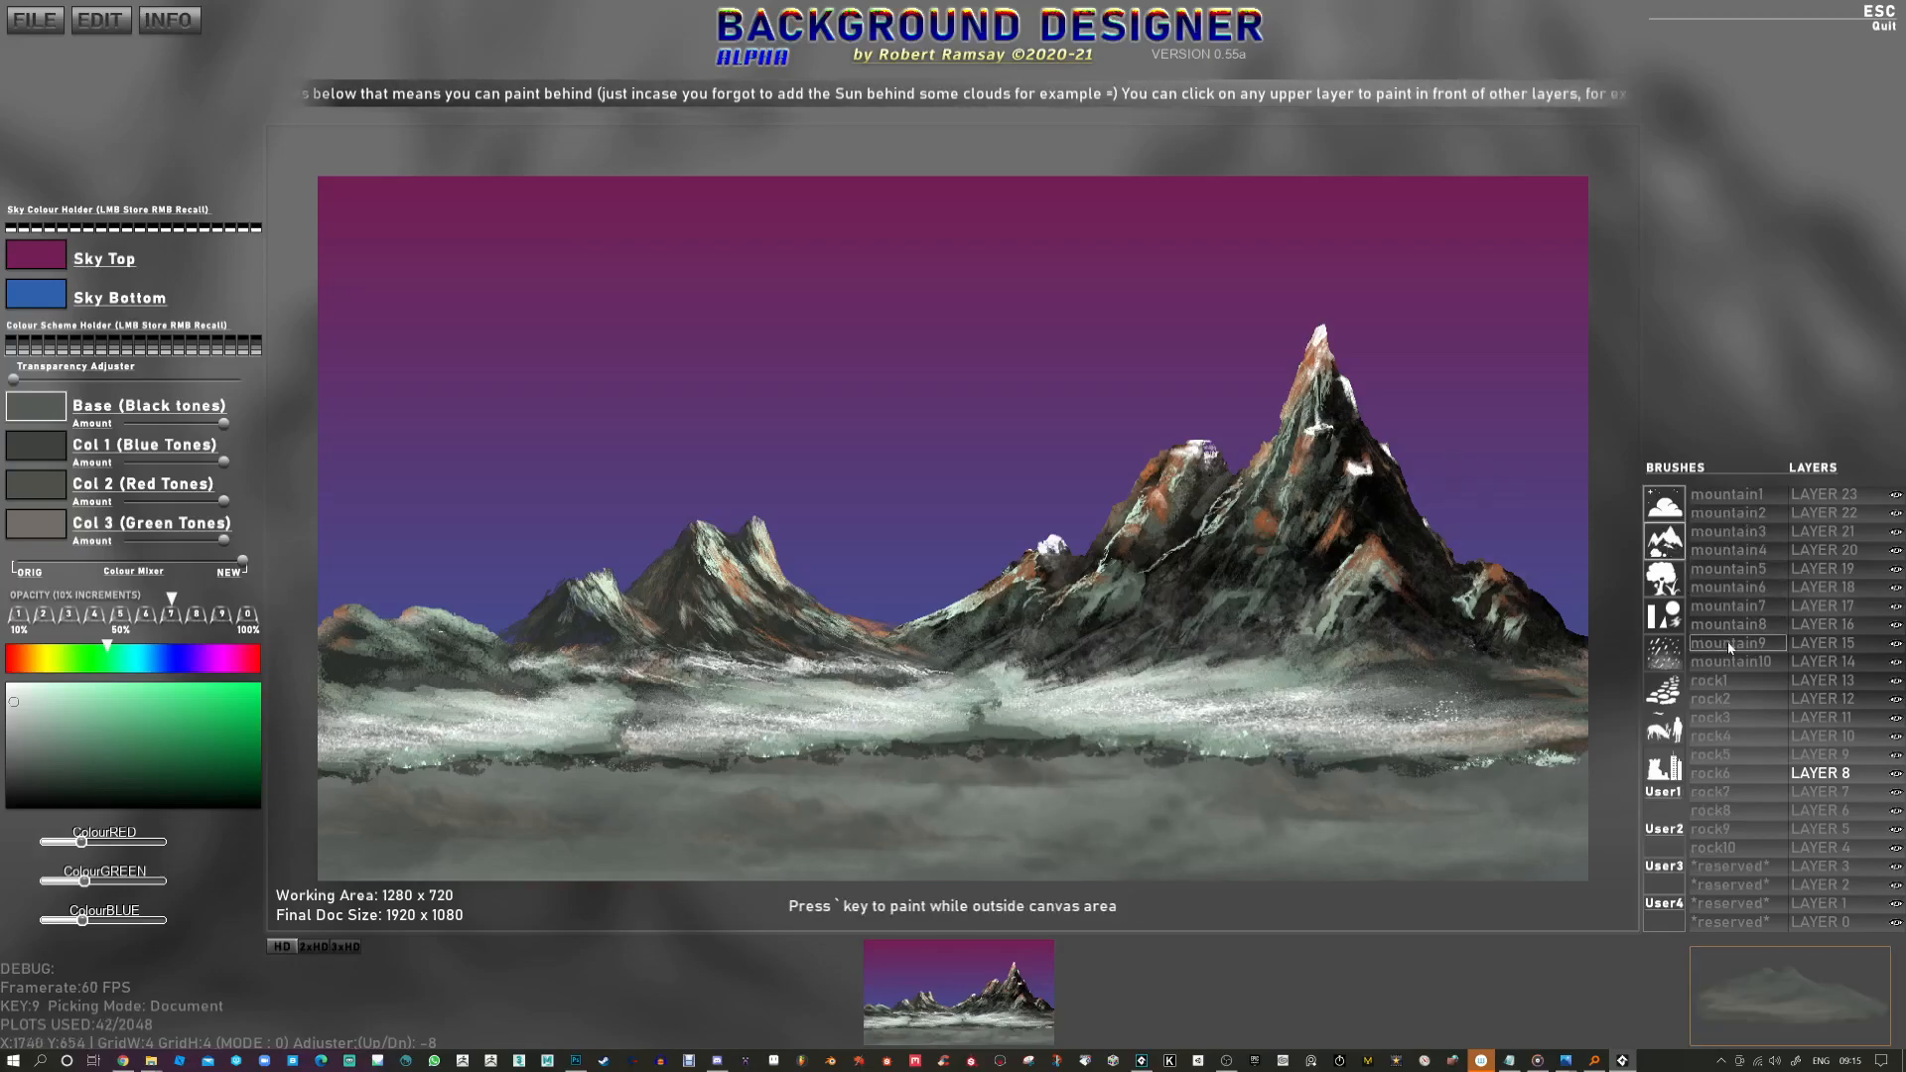
click(1665, 617)
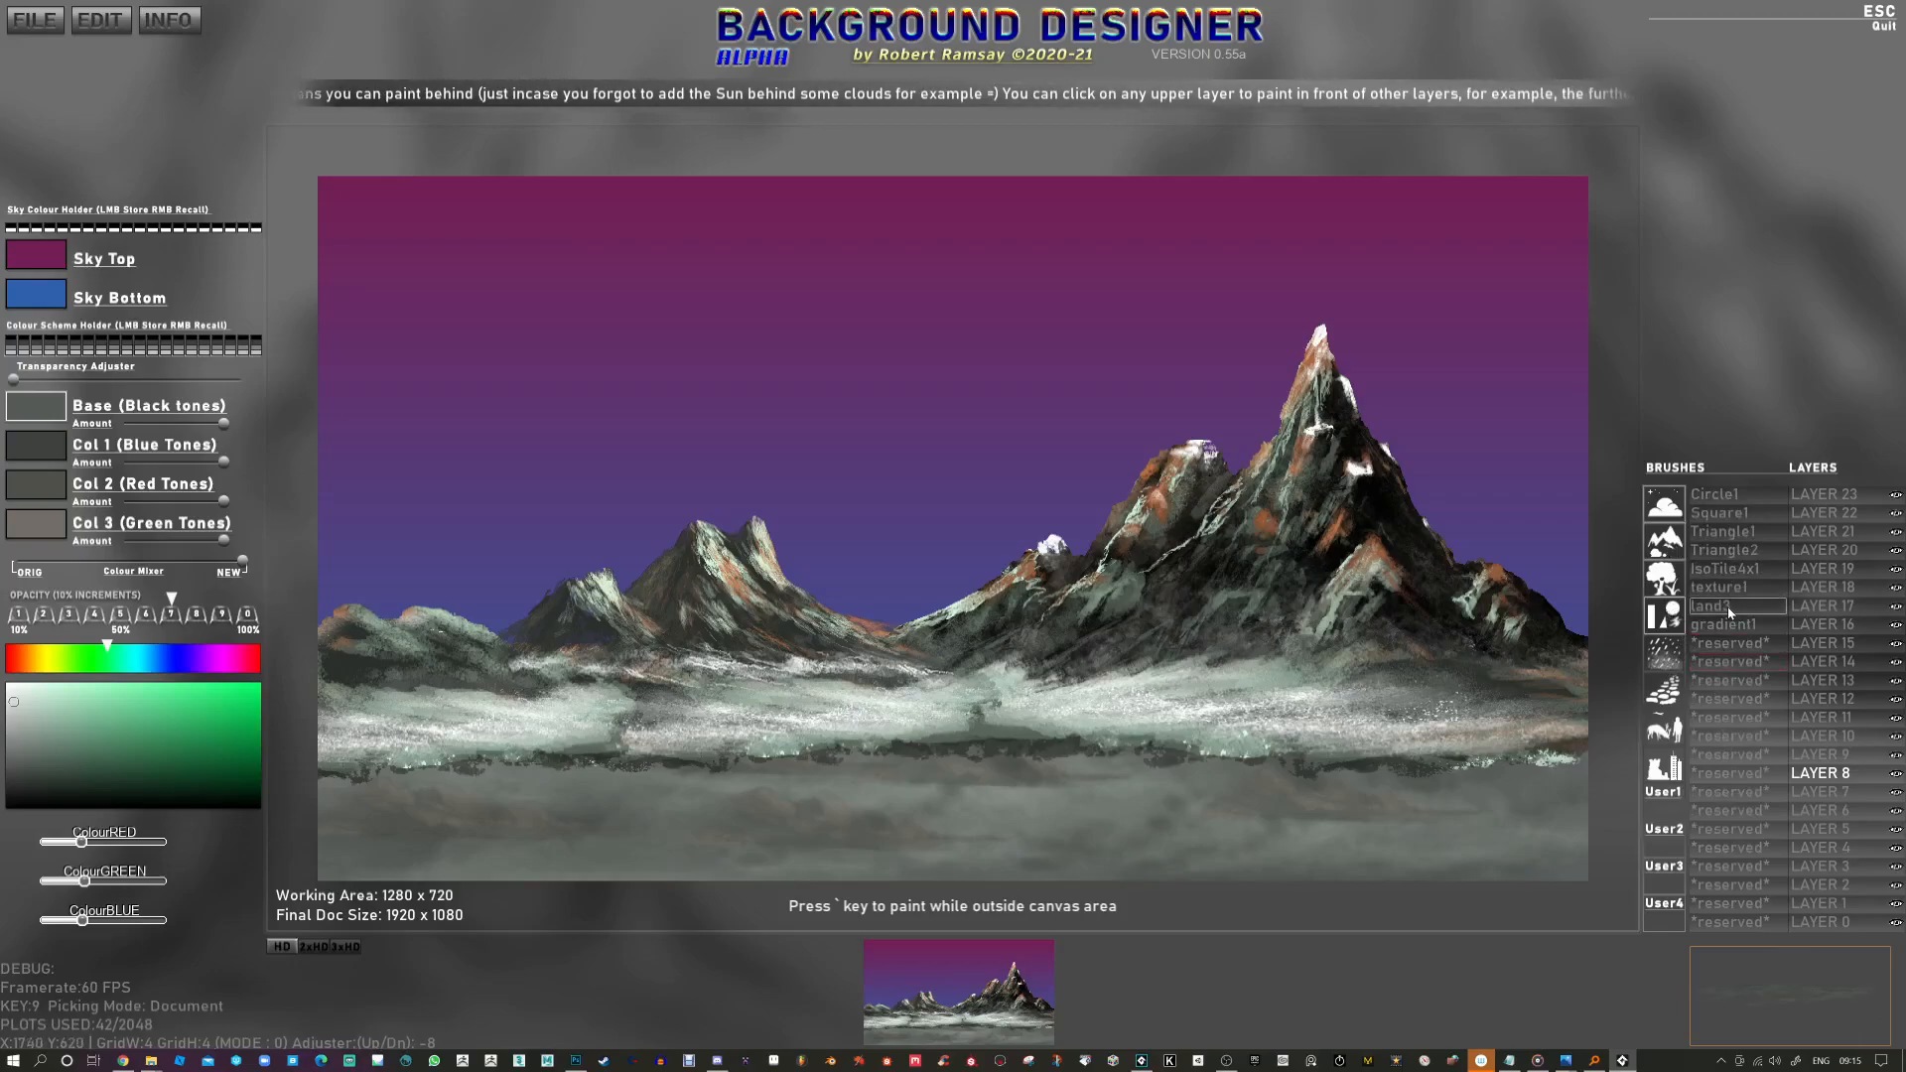
scroll(1191, 755, up, 7)
key(Tab)
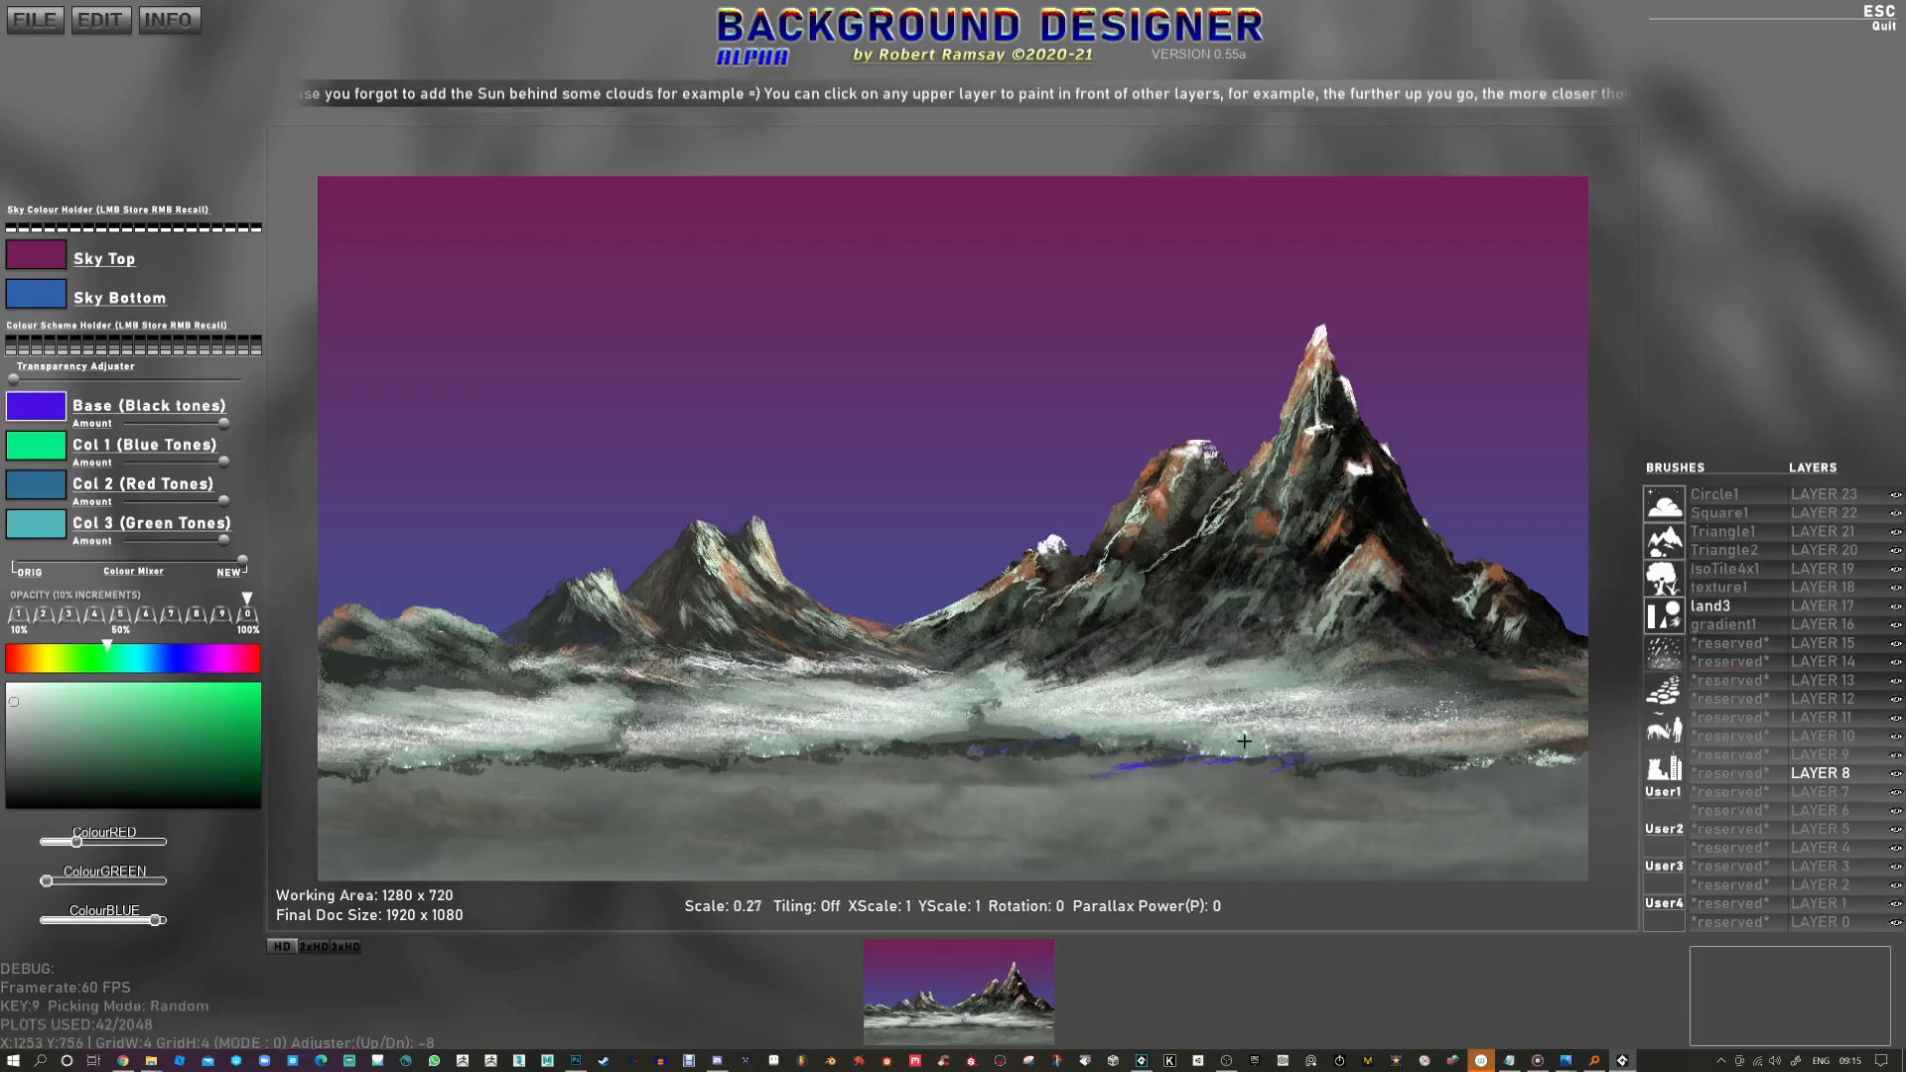
drag(1172, 769, 1281, 756)
key(x)
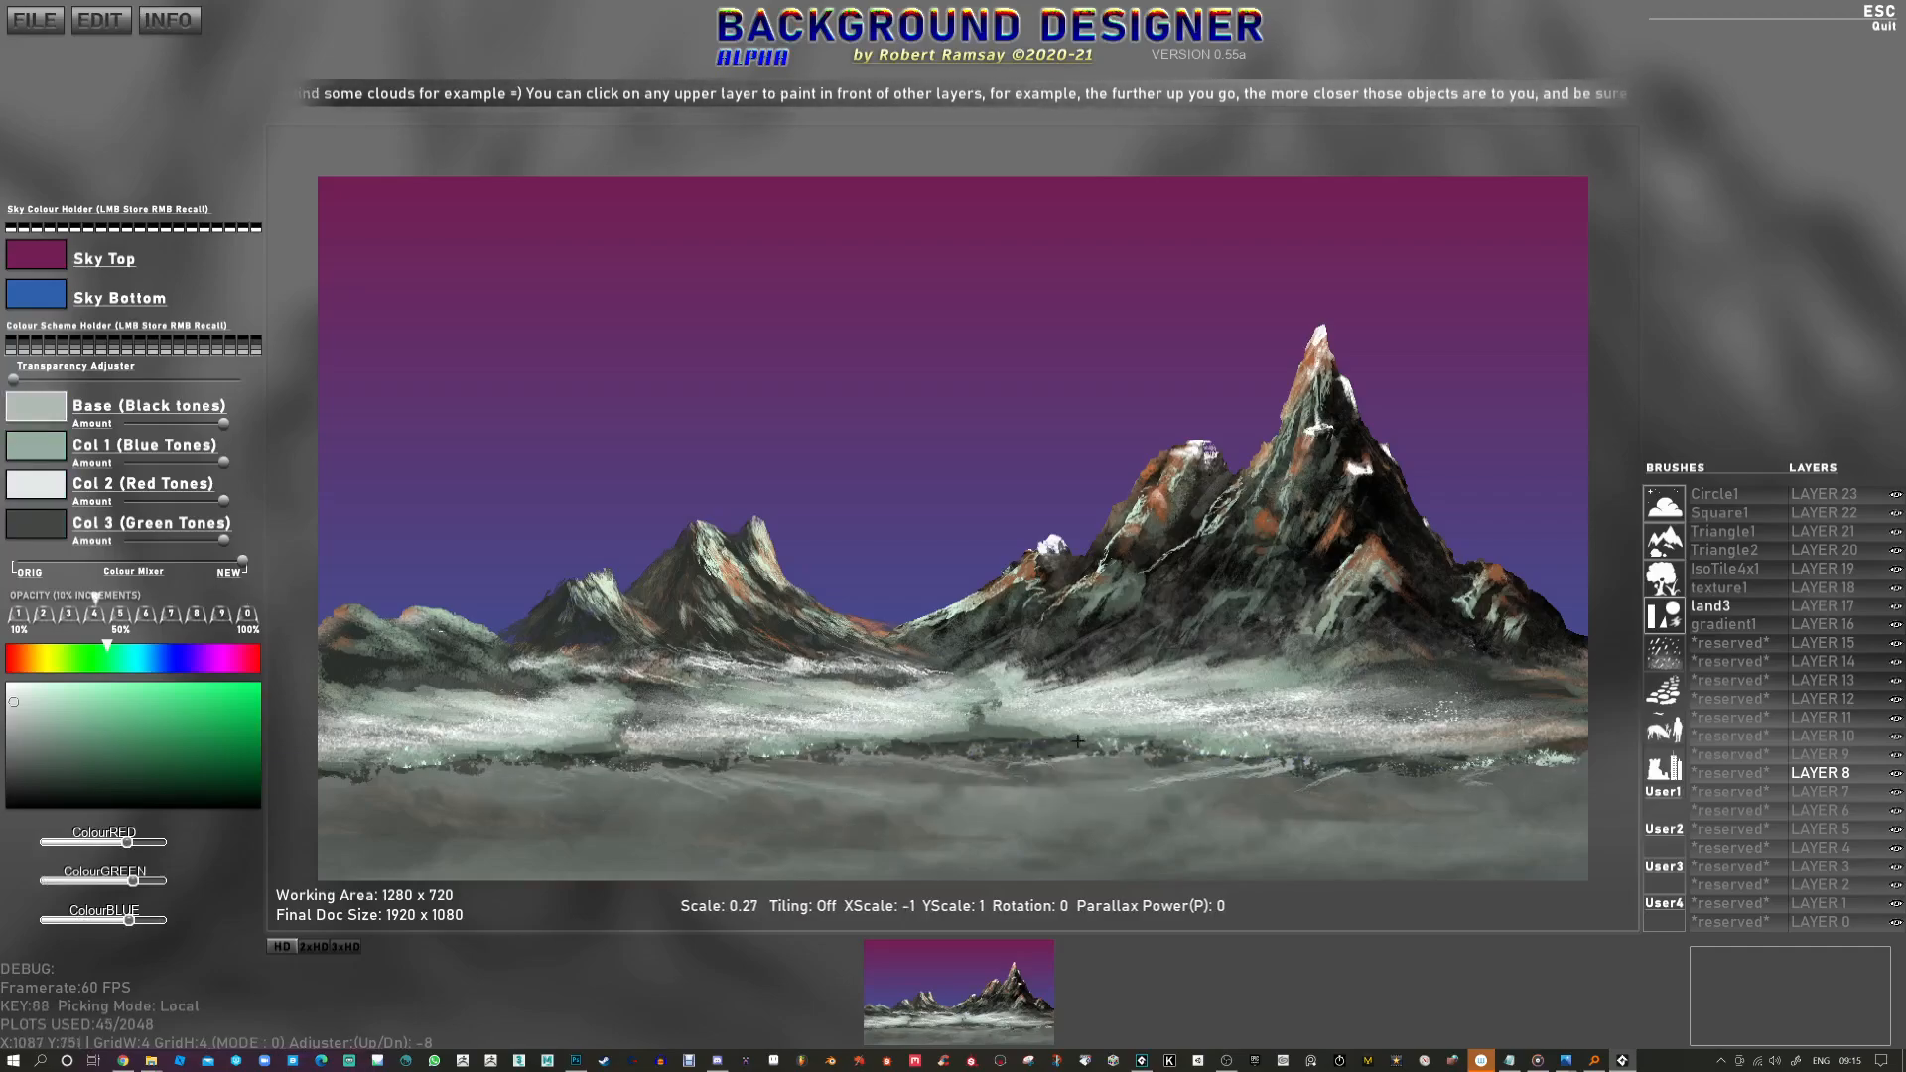
Step: Blend land3 strokes across the foothill edge and foreground on layer 9, lowering opacity to 20%, and turn on the repeating wrap preview
click(1860, 756)
drag(1191, 754, 434, 777)
key(2)
scroll(556, 776, up, 1)
mouse_move(556, 776)
mouse_down()
mouse_move(689, 775)
mouse_move(754, 799)
mouse_move(1177, 795)
mouse_up()
key(c)
scroll(689, 775, up, 2)
key(w)
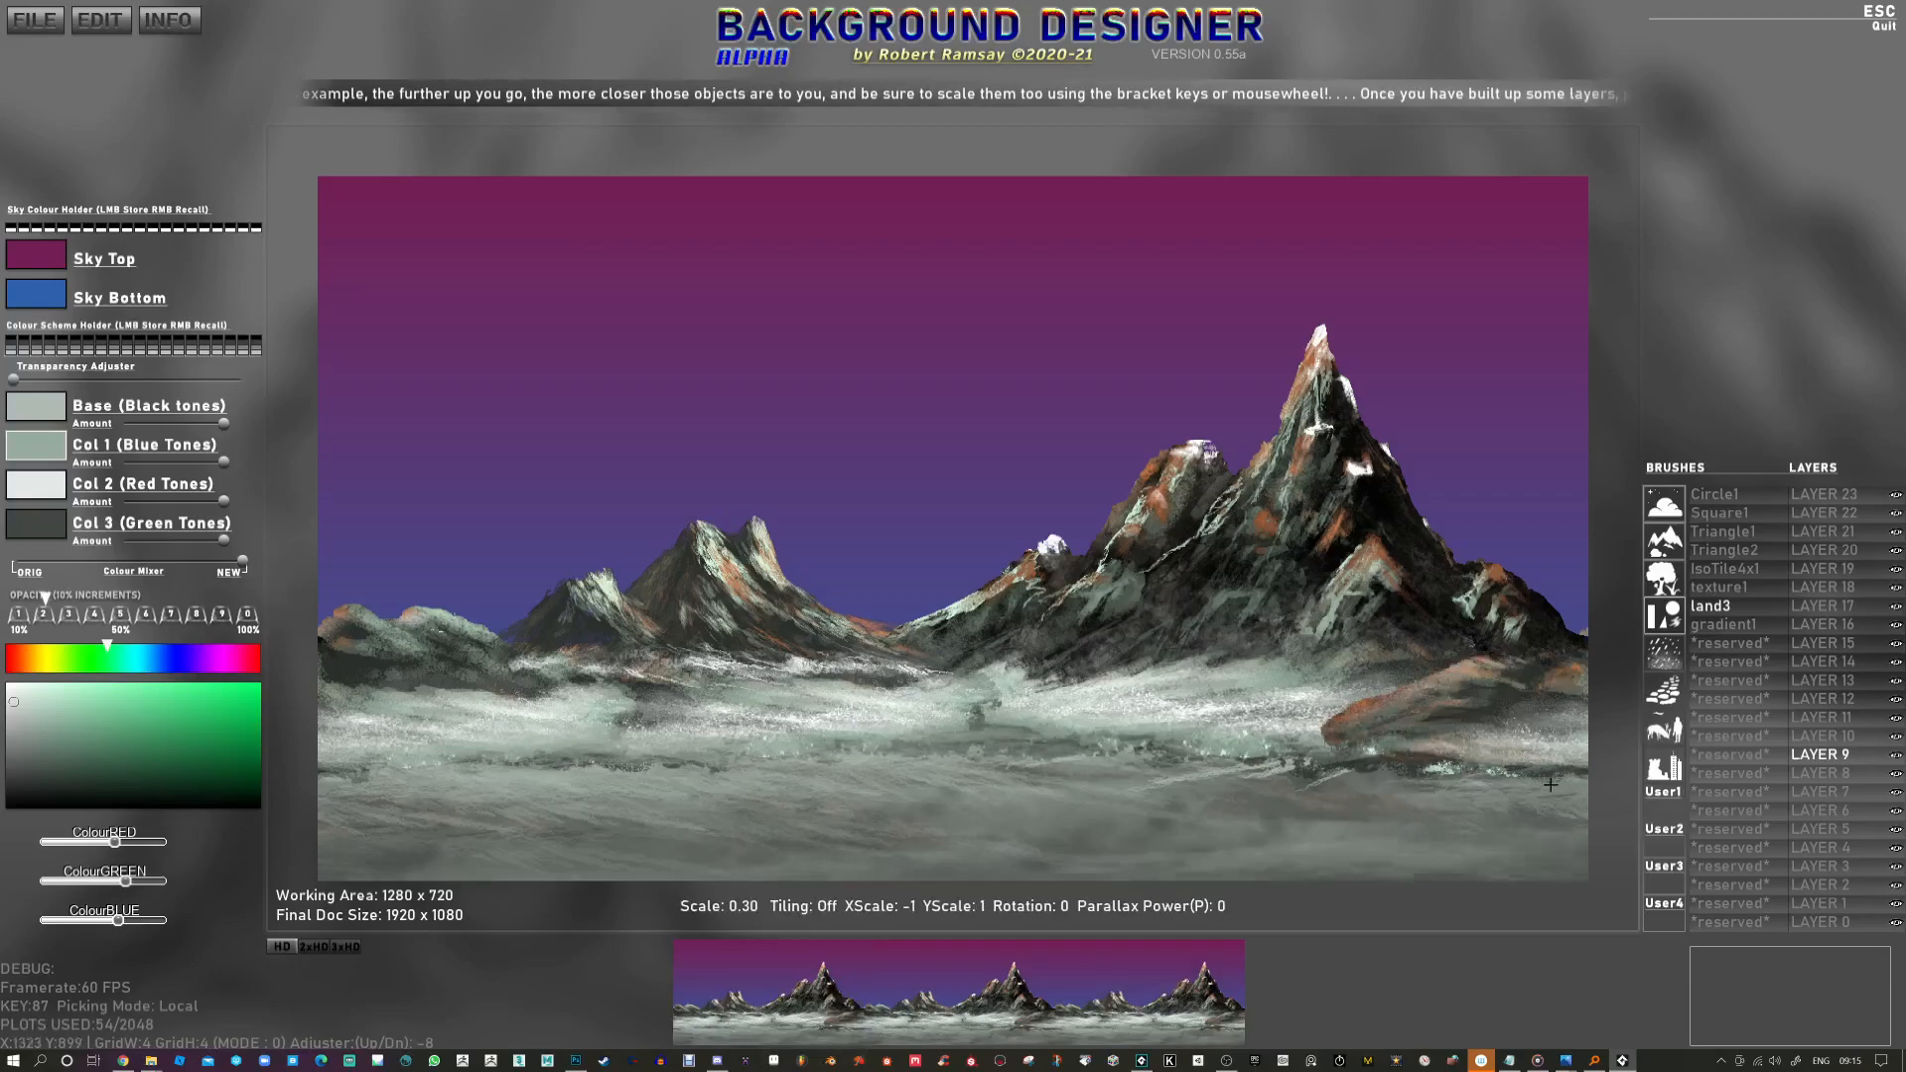
Step: Paint small land3 strokes on layer 10 around the reddish rock on the landscape's right side, reducing the brush scale from 0.20 to 0.10
scroll(1420, 764, down, 5)
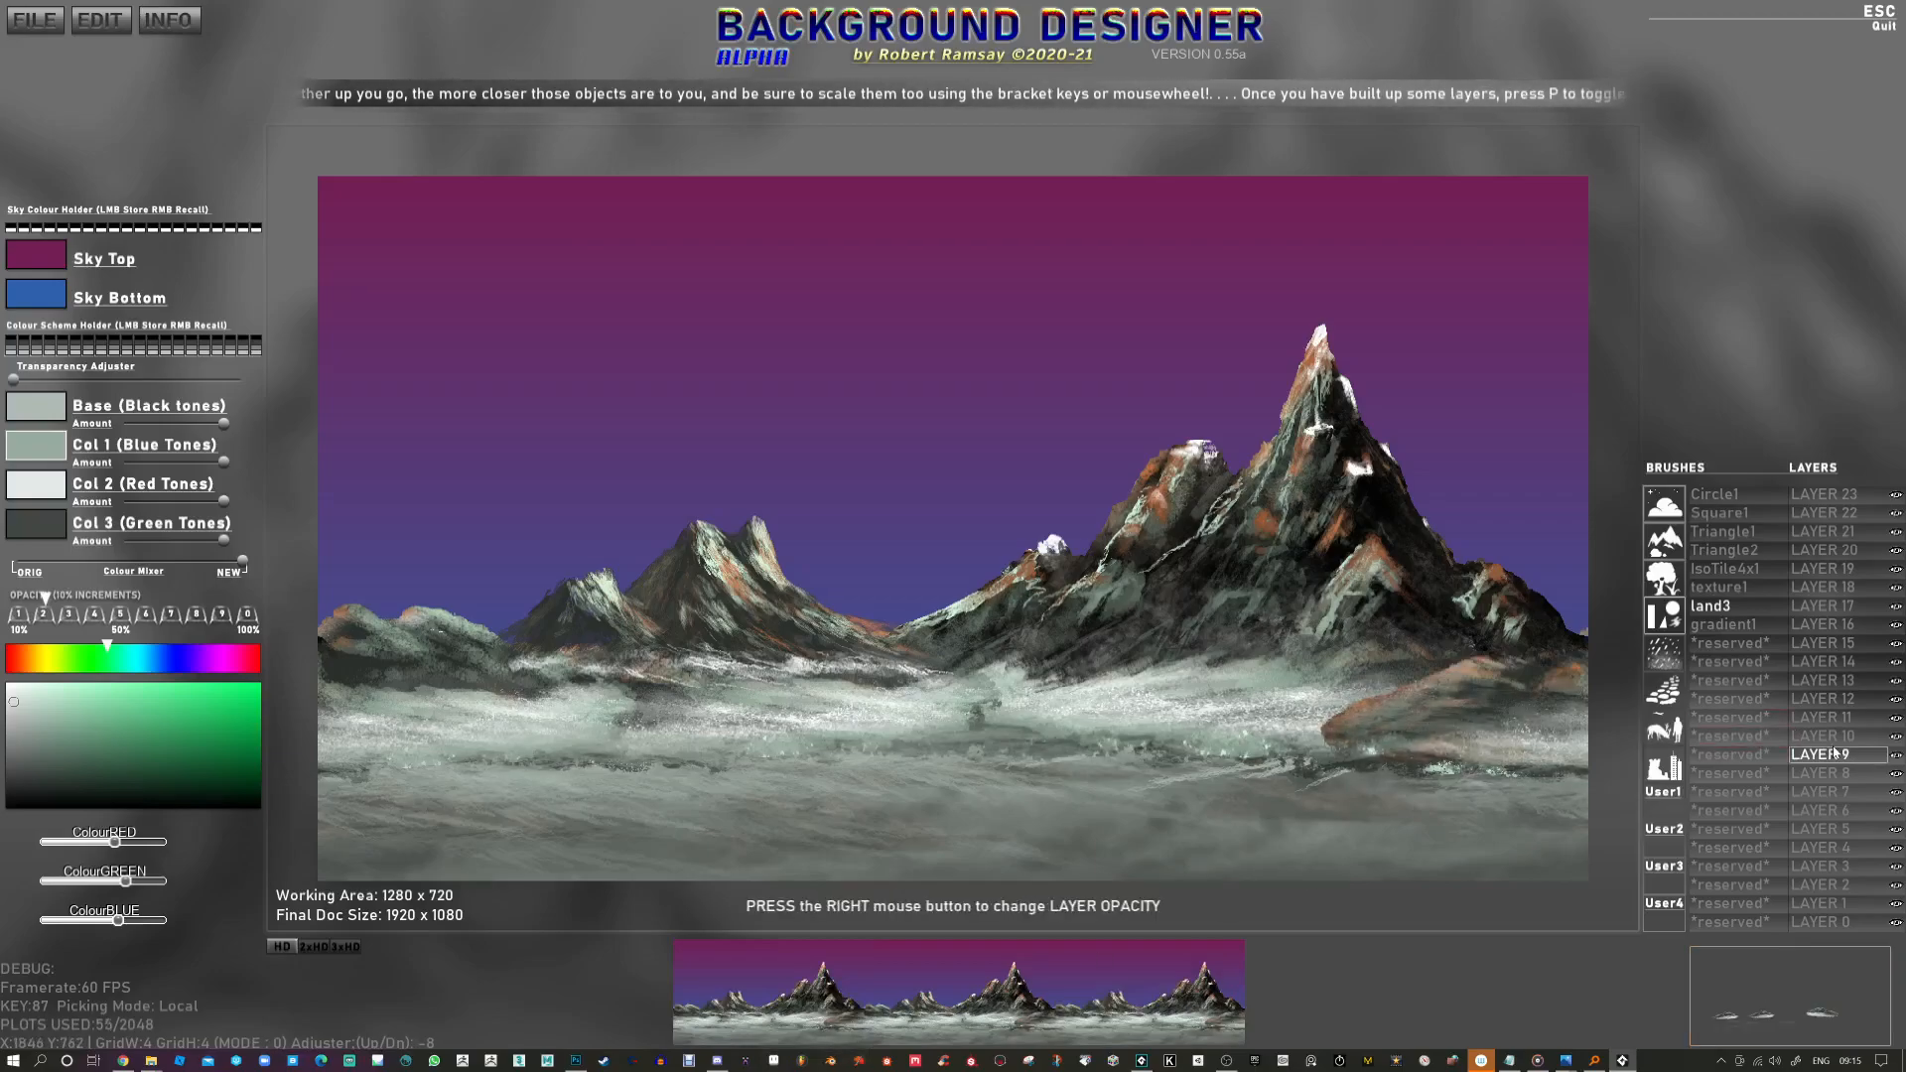
drag(1318, 746, 1307, 754)
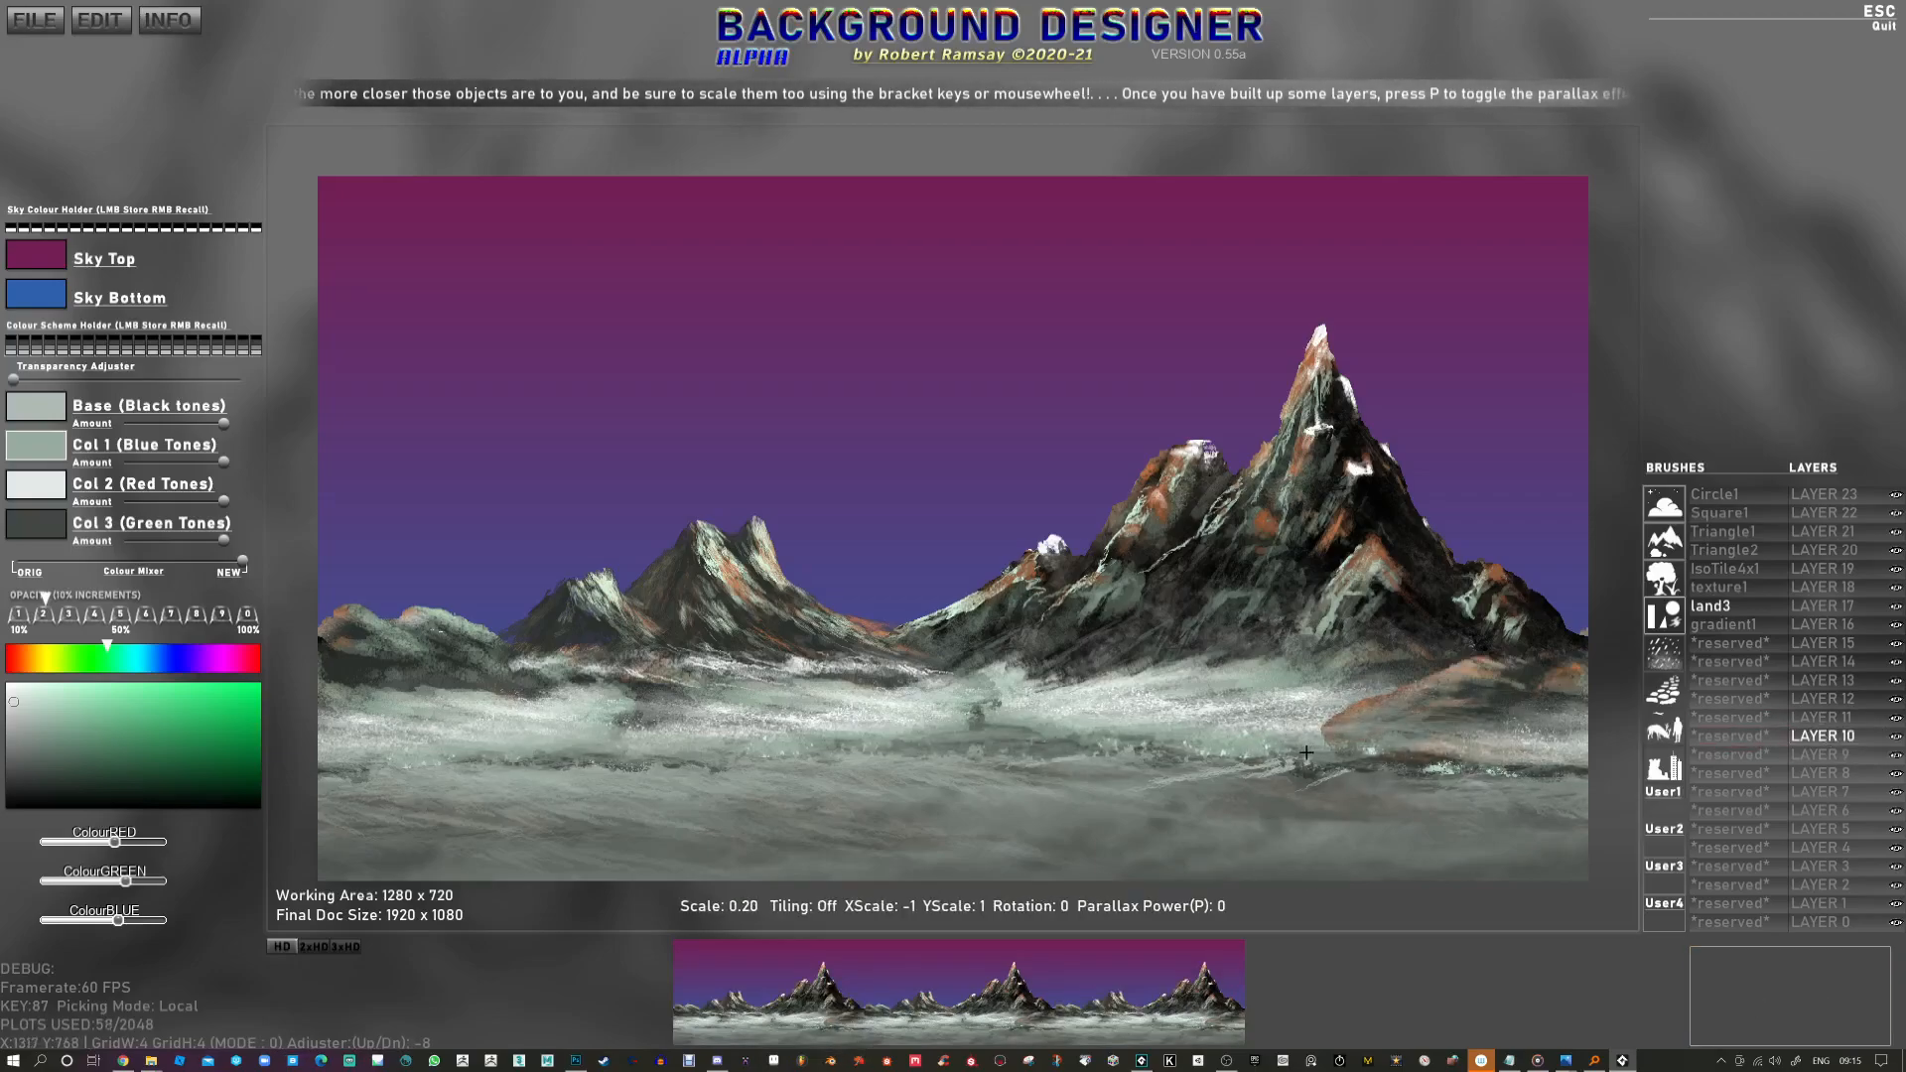
scroll(1324, 728, down, 1)
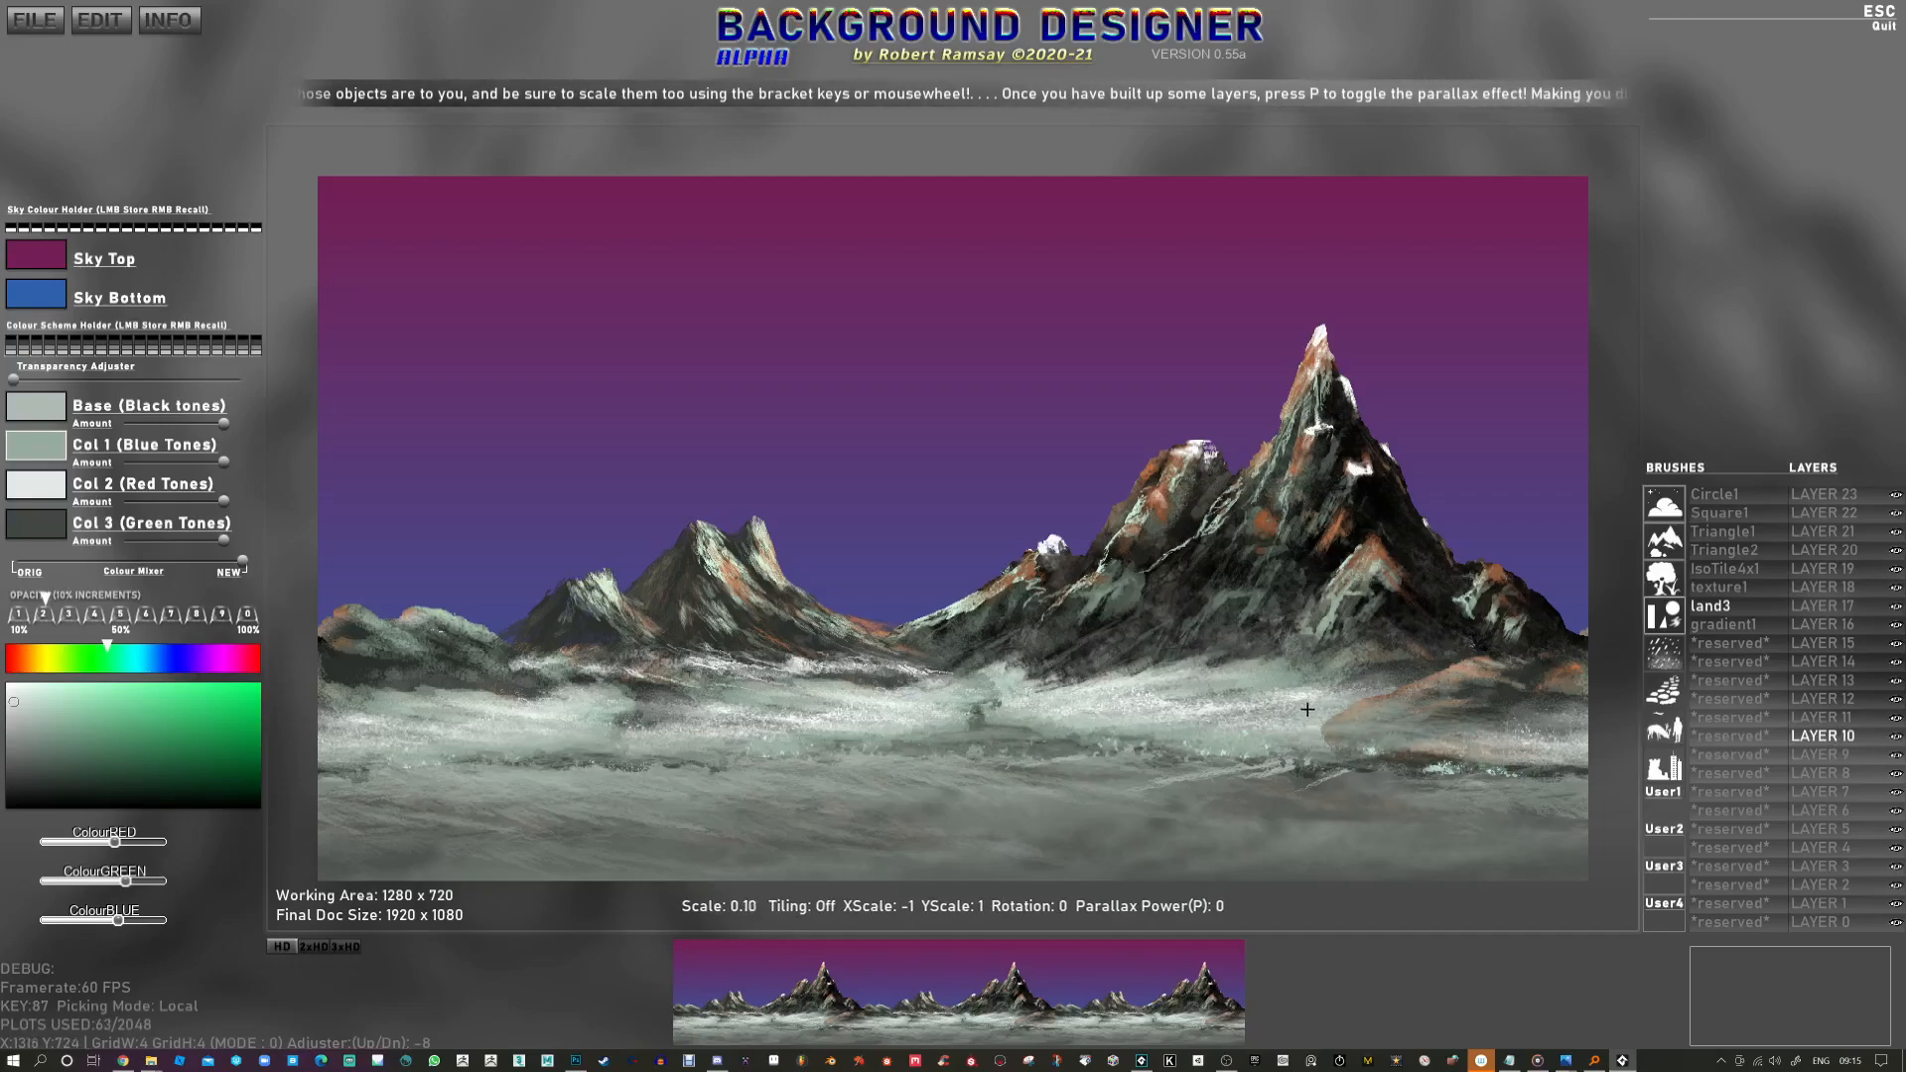
Step: Resample to pale grey Local tones and cover the reddish rock and snowfield with 0.10 scale land3 strokes at 50% opacity
key(Tab)
key(Tab)
key(Tab)
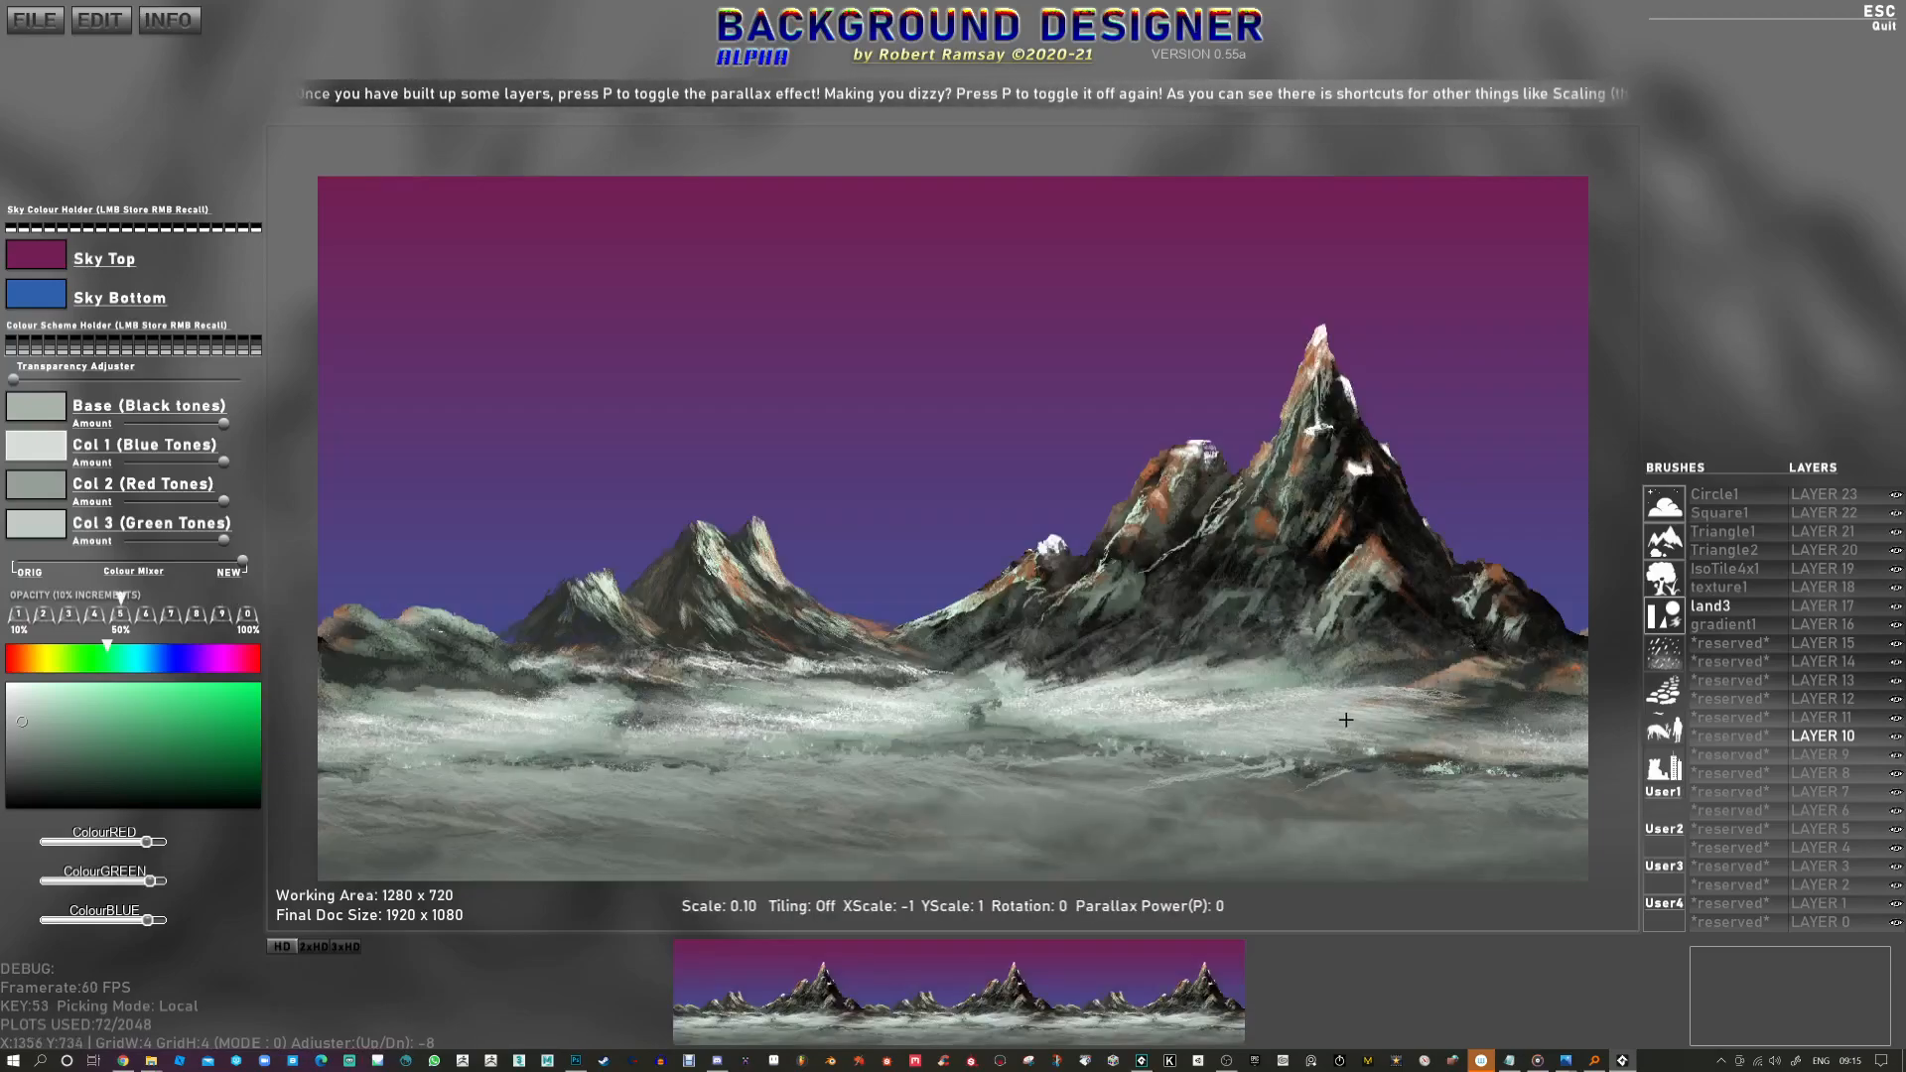
key(x)
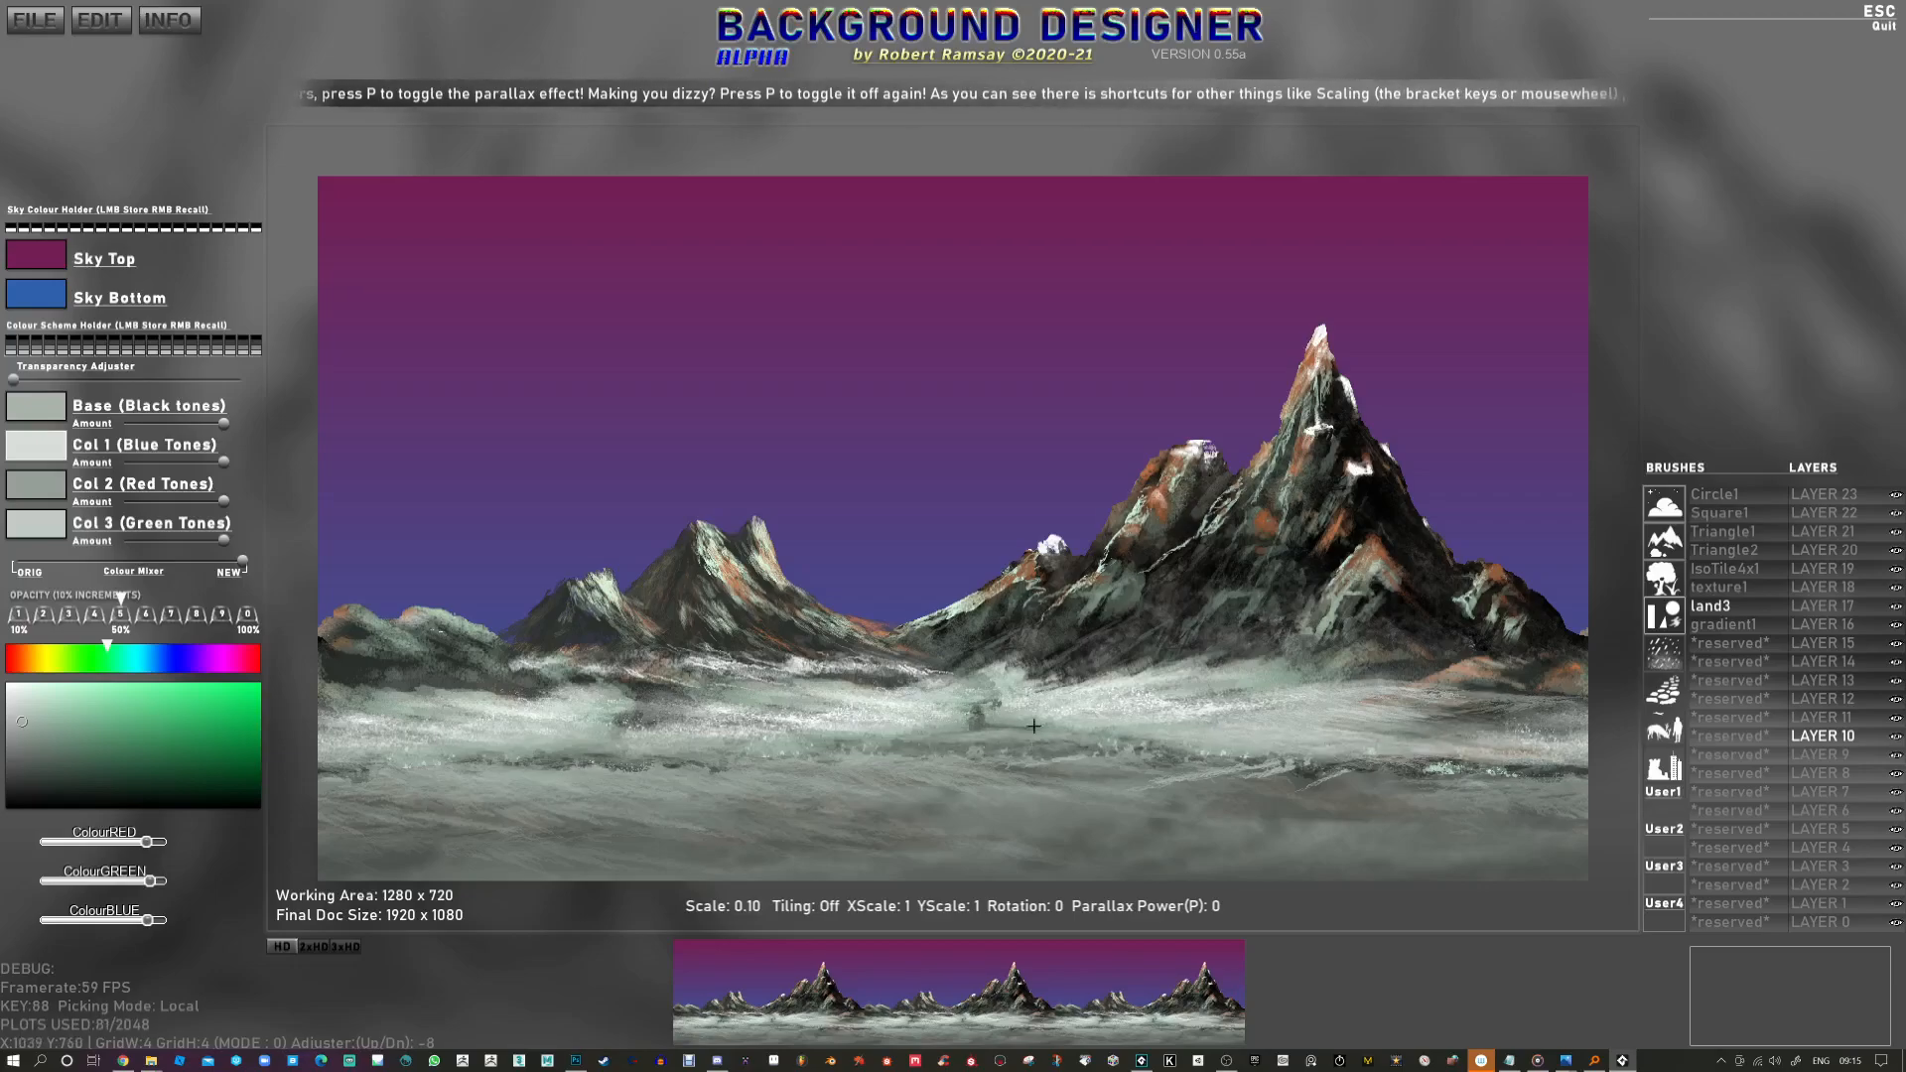
Step: Randomise the sky gradient repeatedly until it has a muted blue top and a teal bottom
key(space)
key(space)
key(space)
key(space)
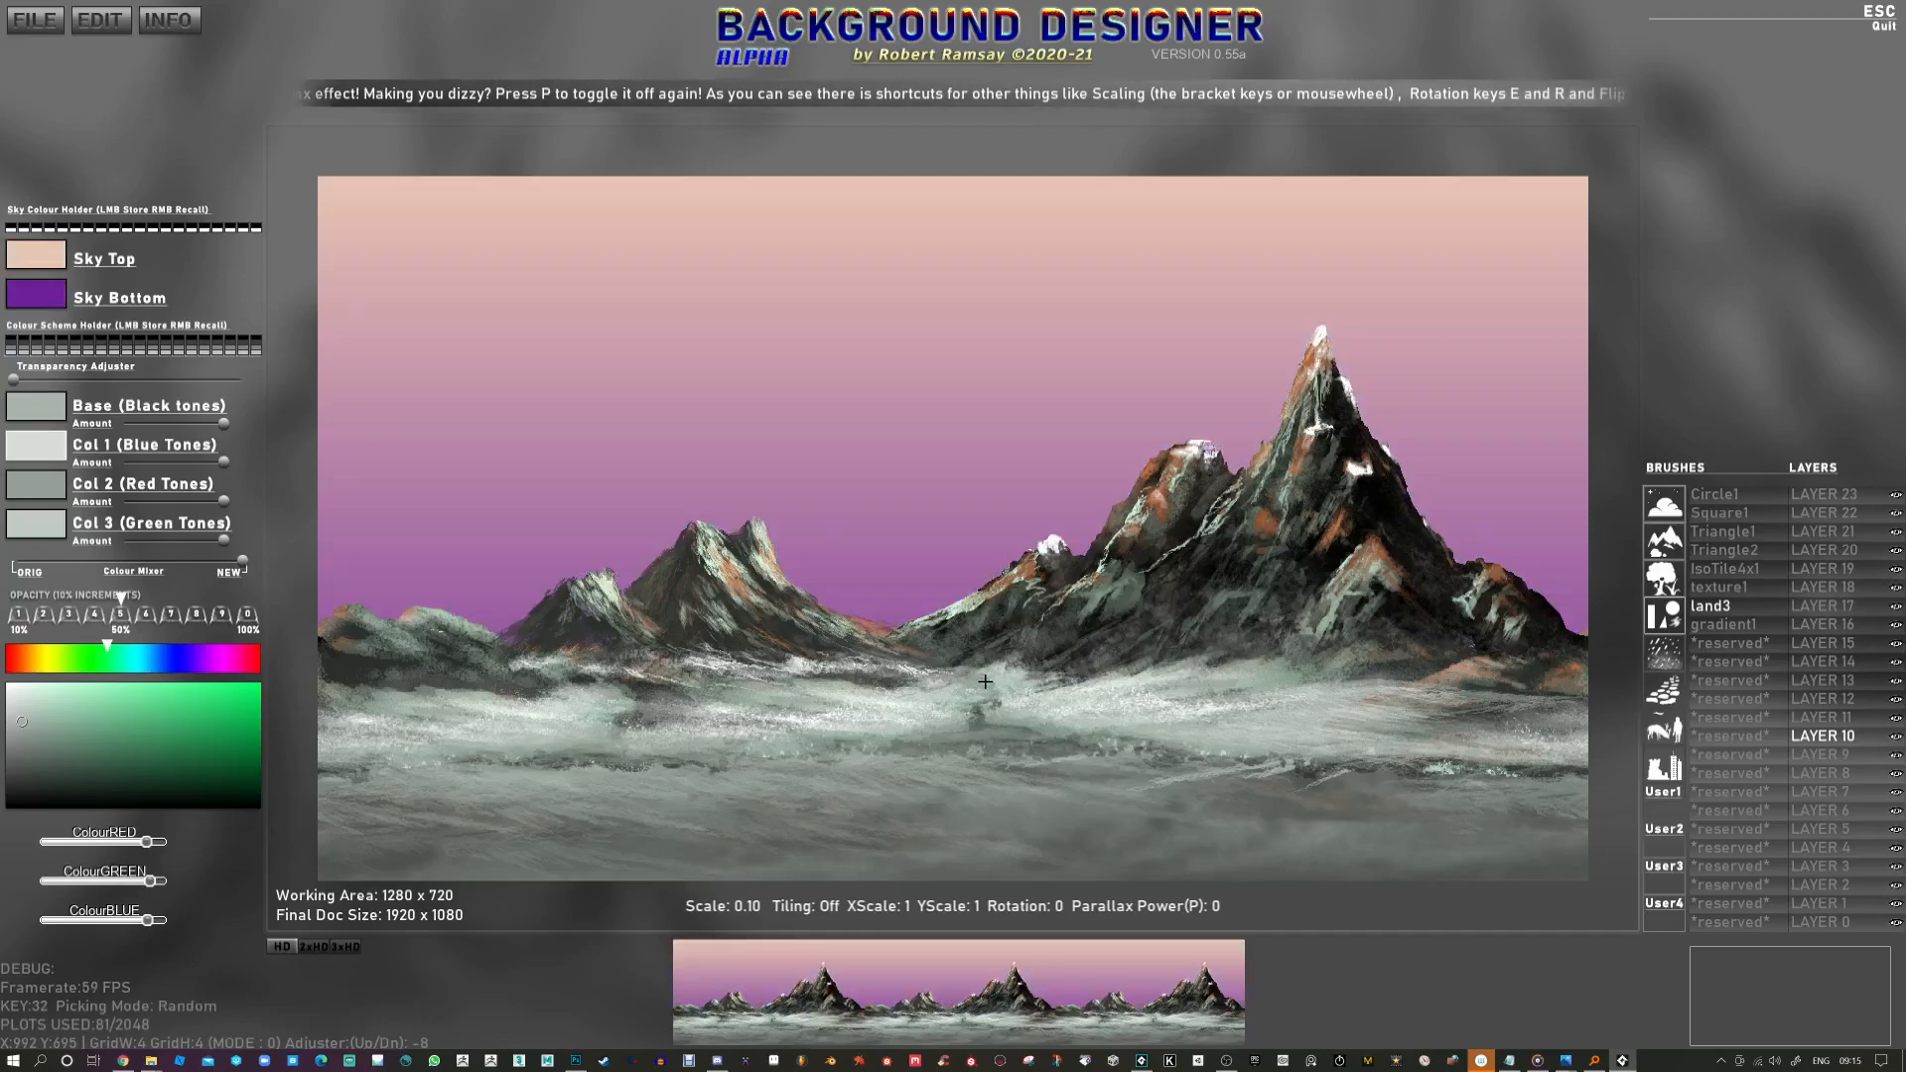
key(space)
key(space)
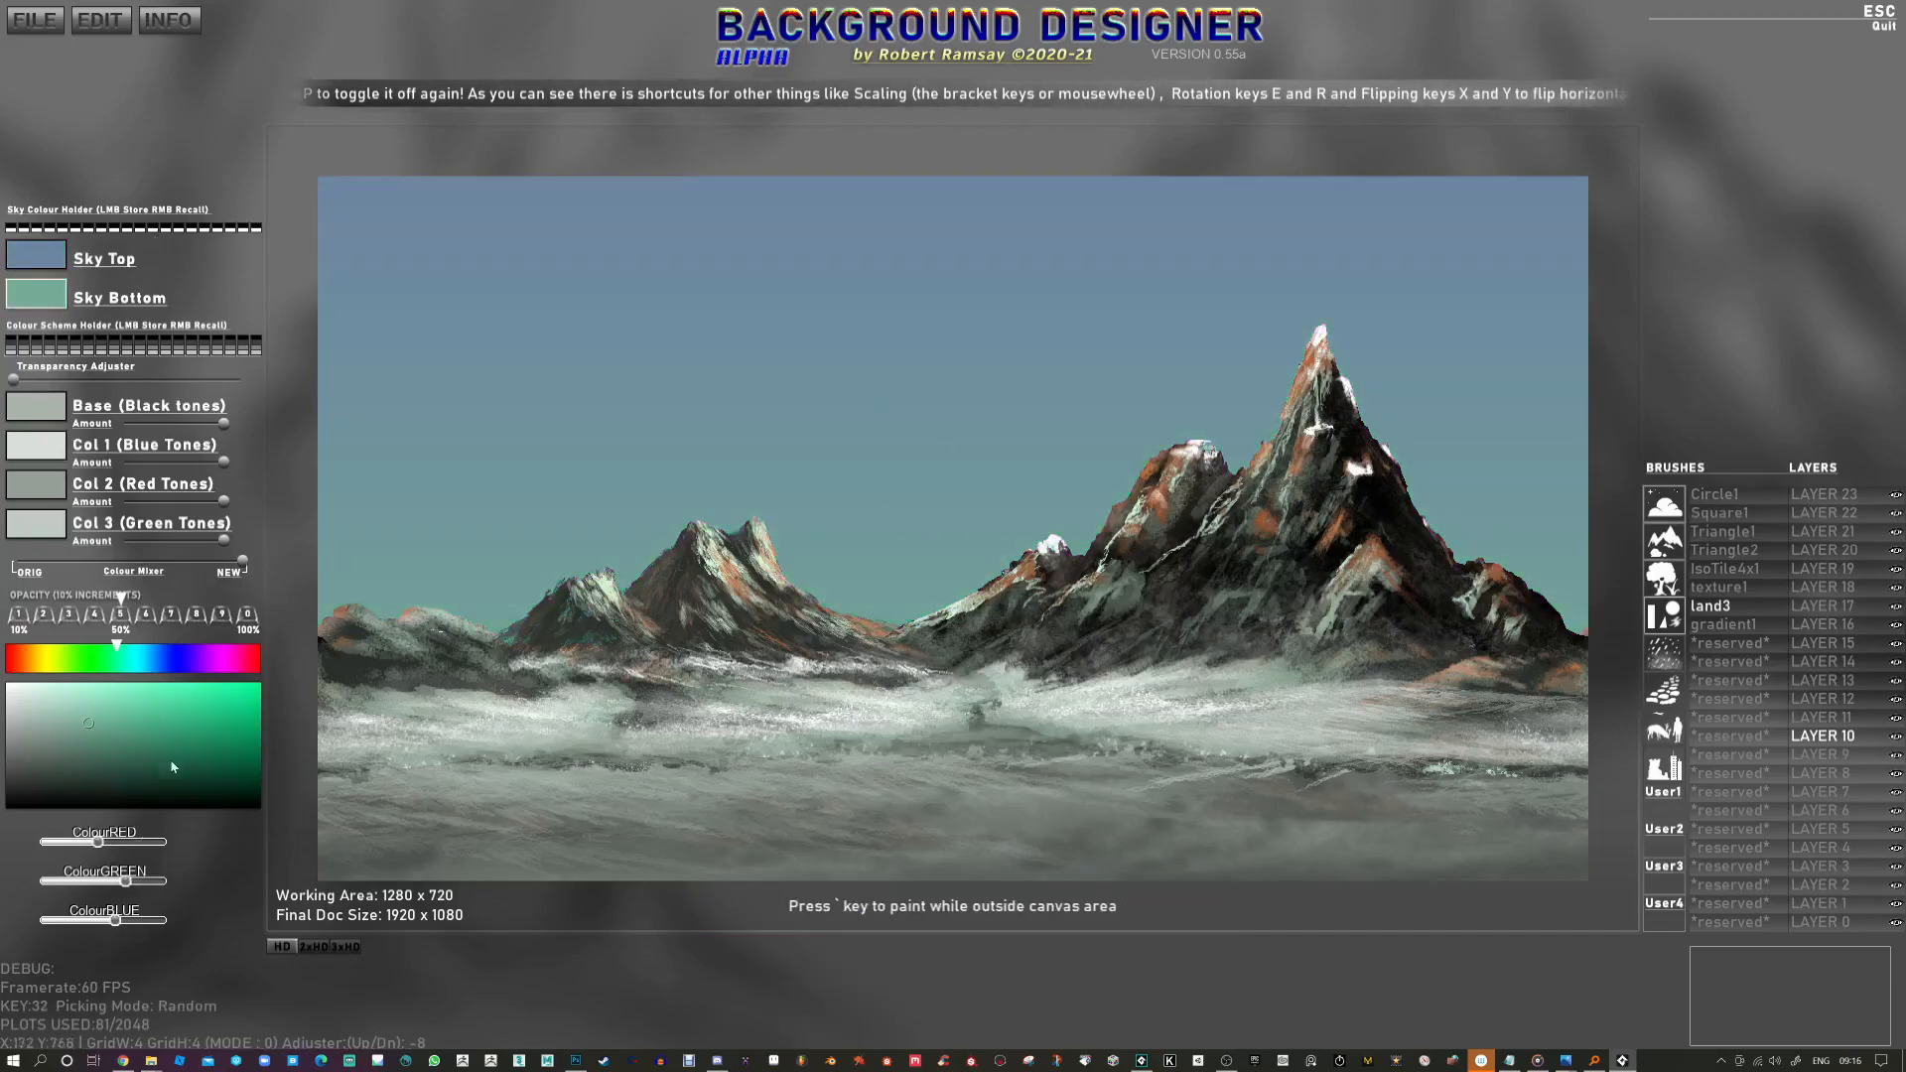
Step: Recolour the sky gradient with a pale blue top and a golden yellow bottom
click(76, 689)
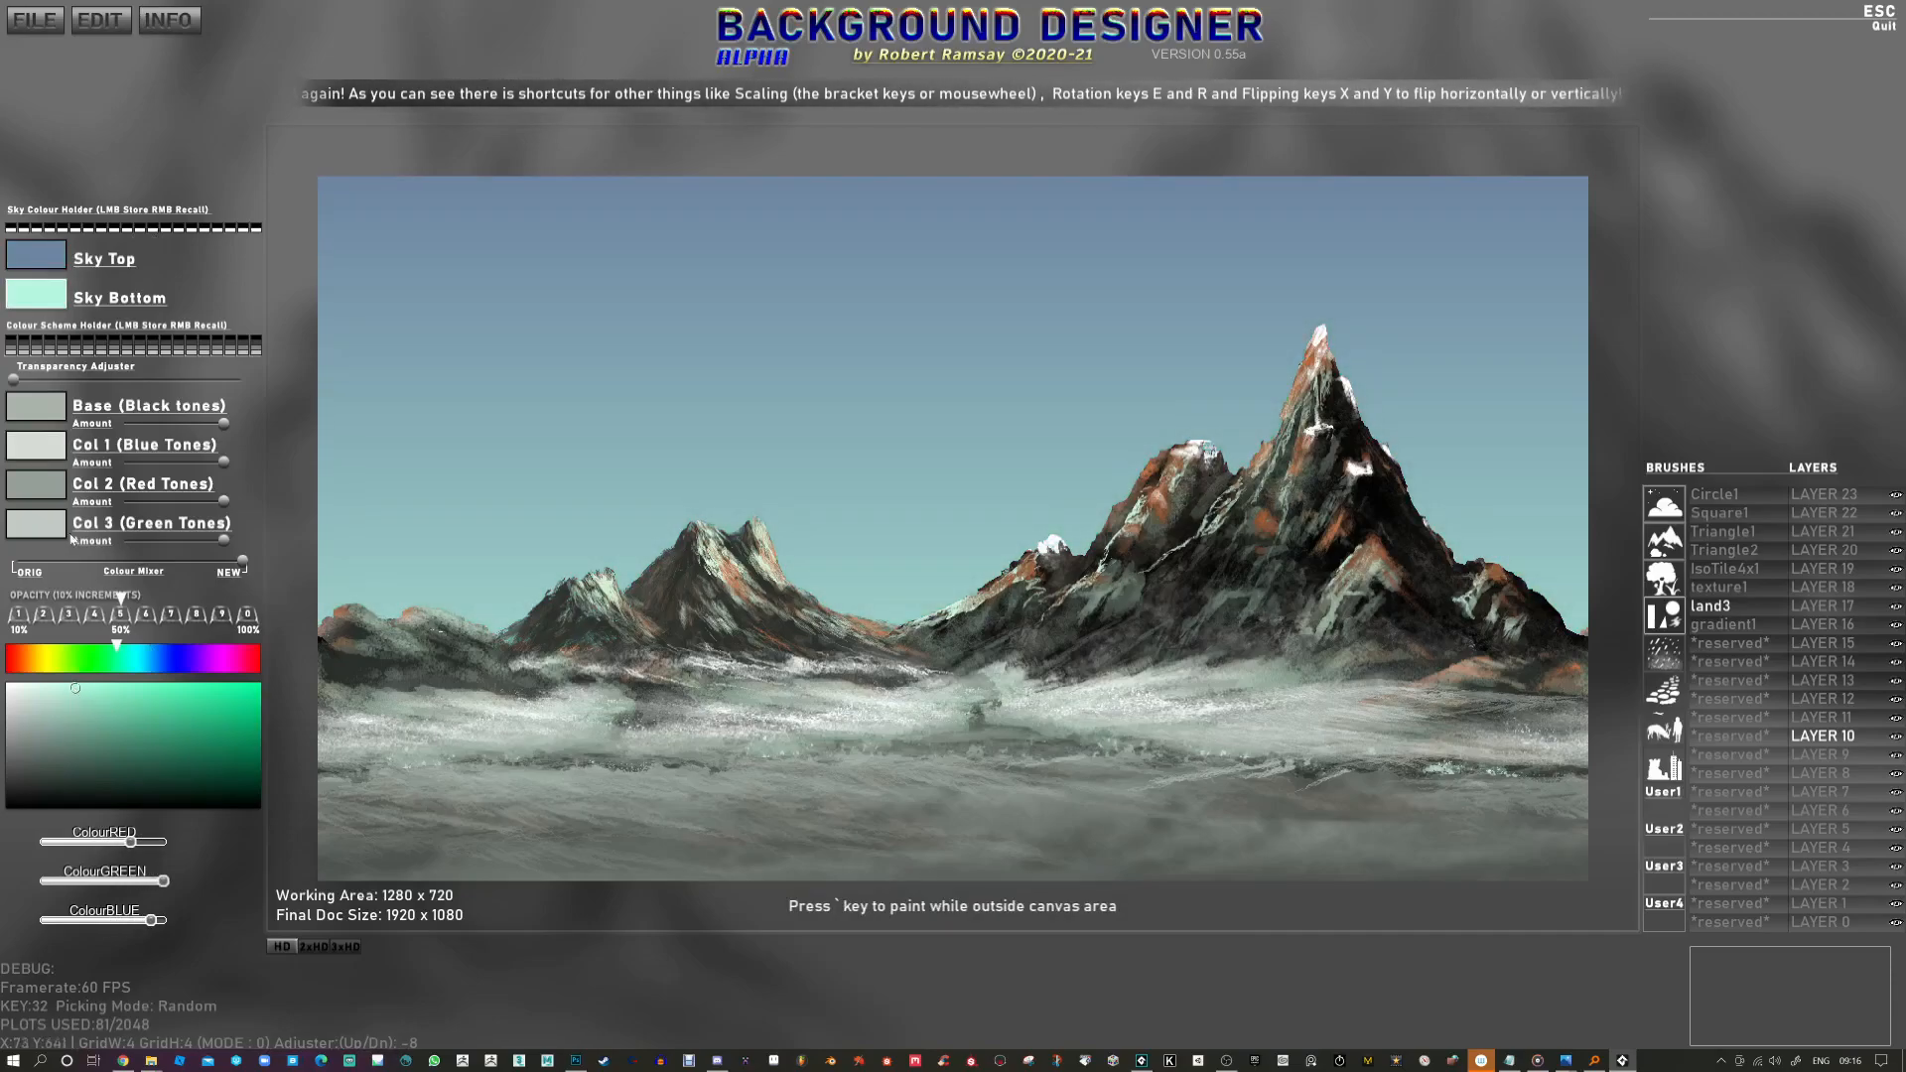
click(40, 263)
mouse_move(169, 716)
mouse_down()
mouse_move(231, 714)
mouse_move(96, 701)
mouse_up()
mouse_move(116, 700)
mouse_down()
mouse_move(71, 697)
mouse_move(60, 666)
mouse_move(139, 727)
mouse_move(132, 702)
mouse_move(41, 663)
mouse_up()
click(41, 308)
click(52, 663)
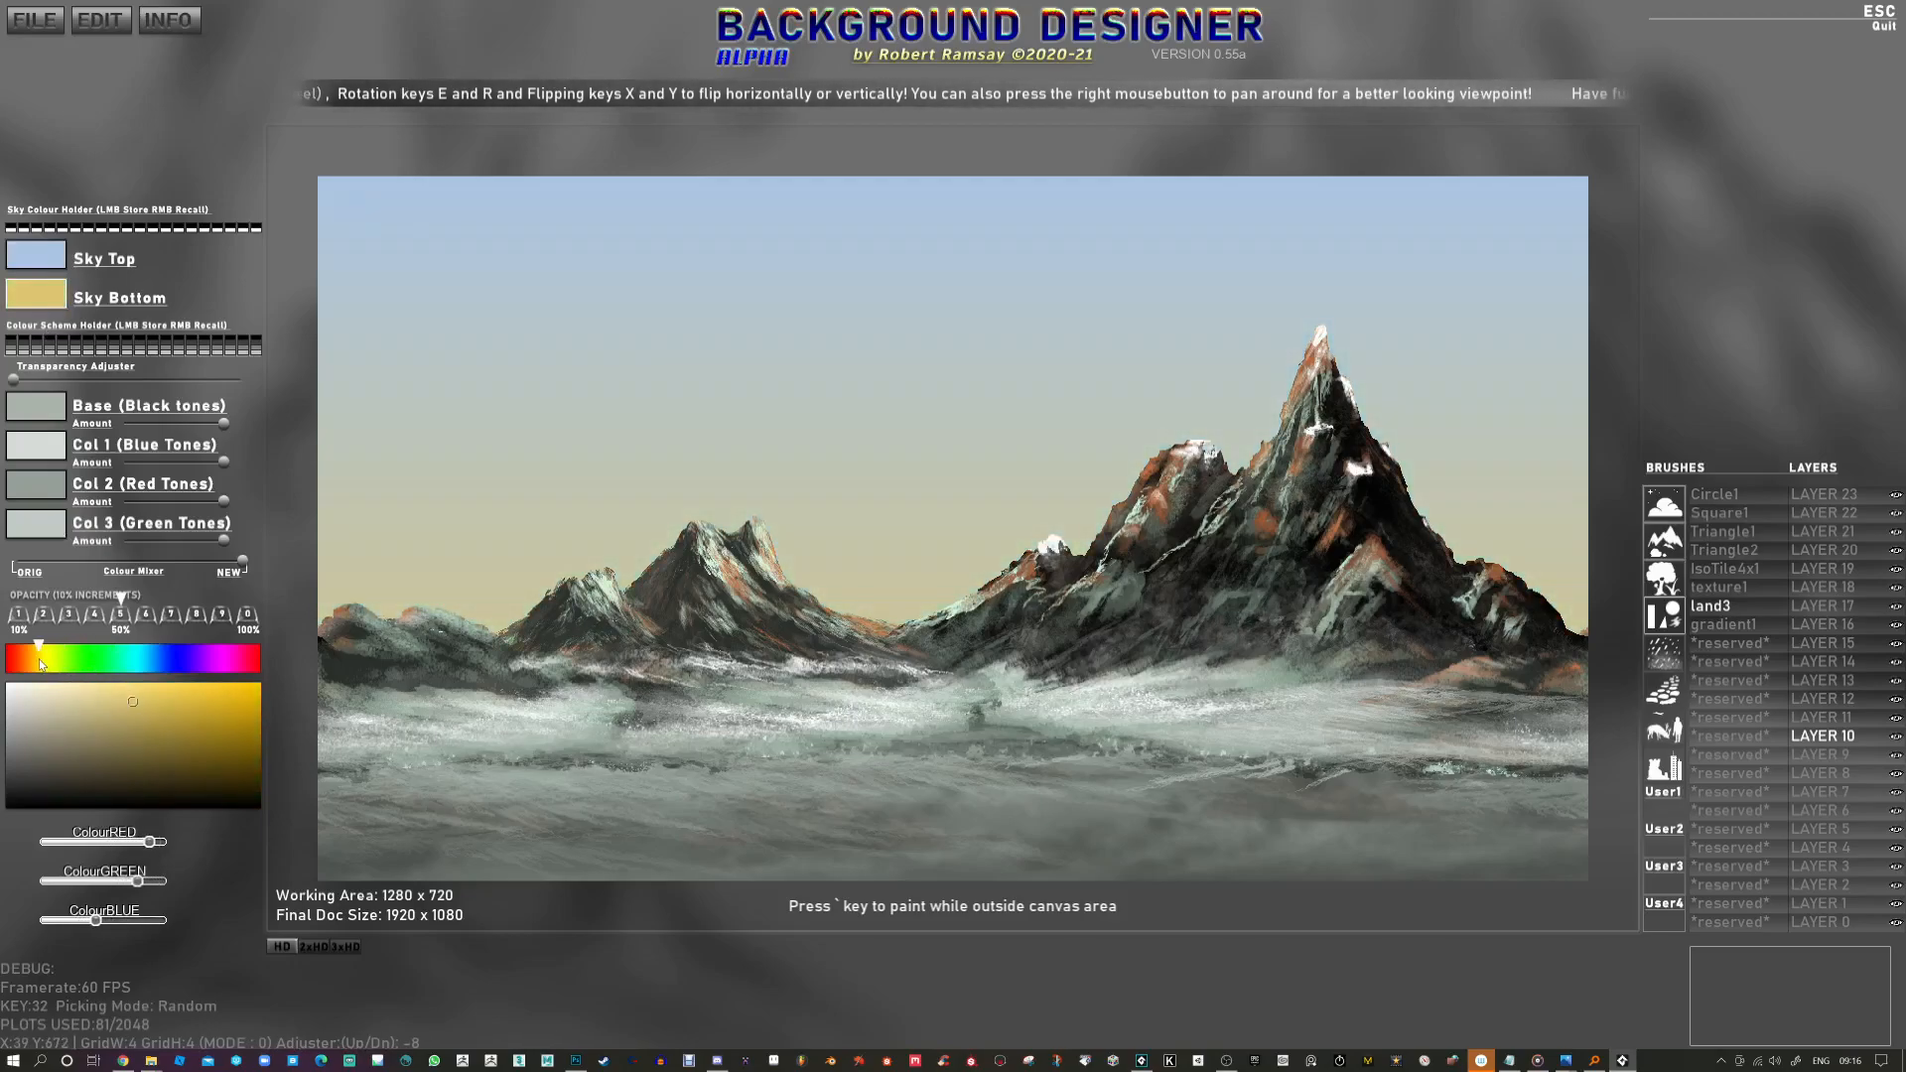
drag(184, 707, 175, 698)
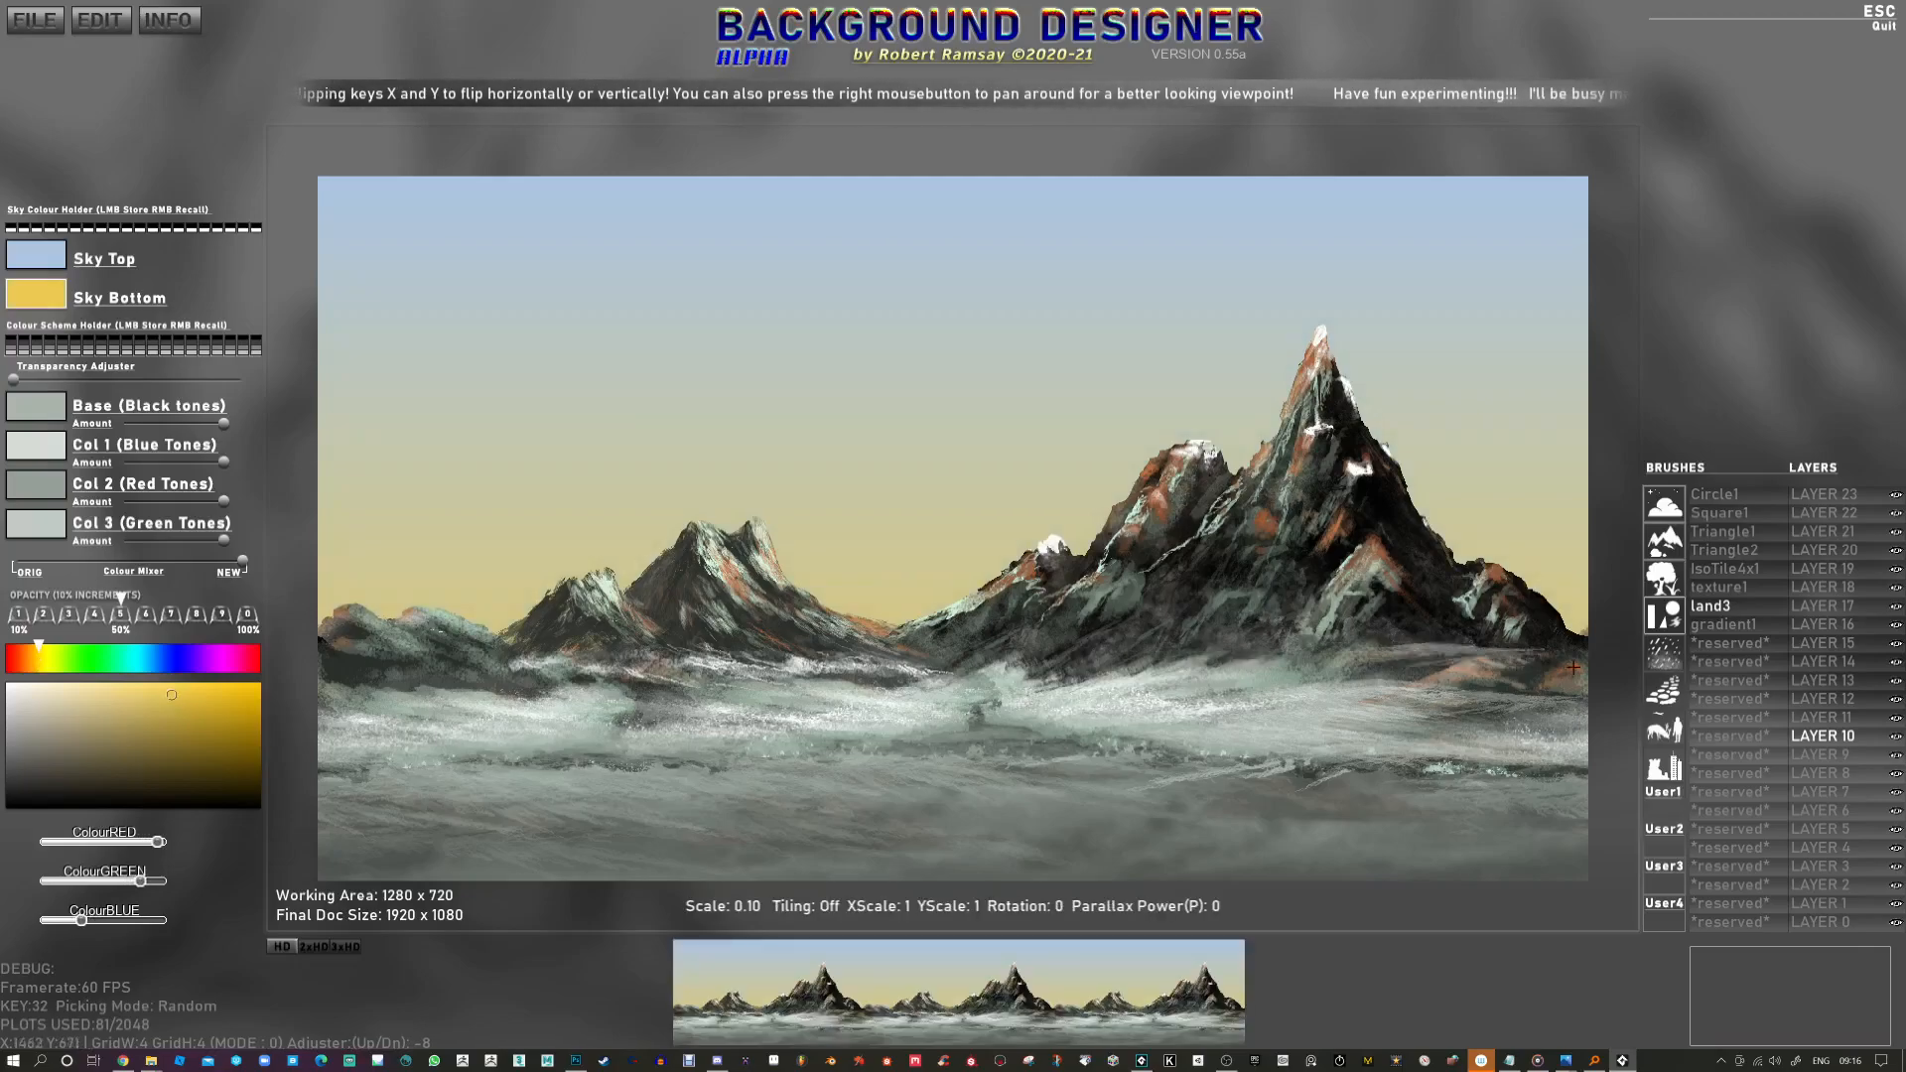
Step: Select layer 4 and the cloud2 brush, and set all four brush colours to near-white
click(1822, 847)
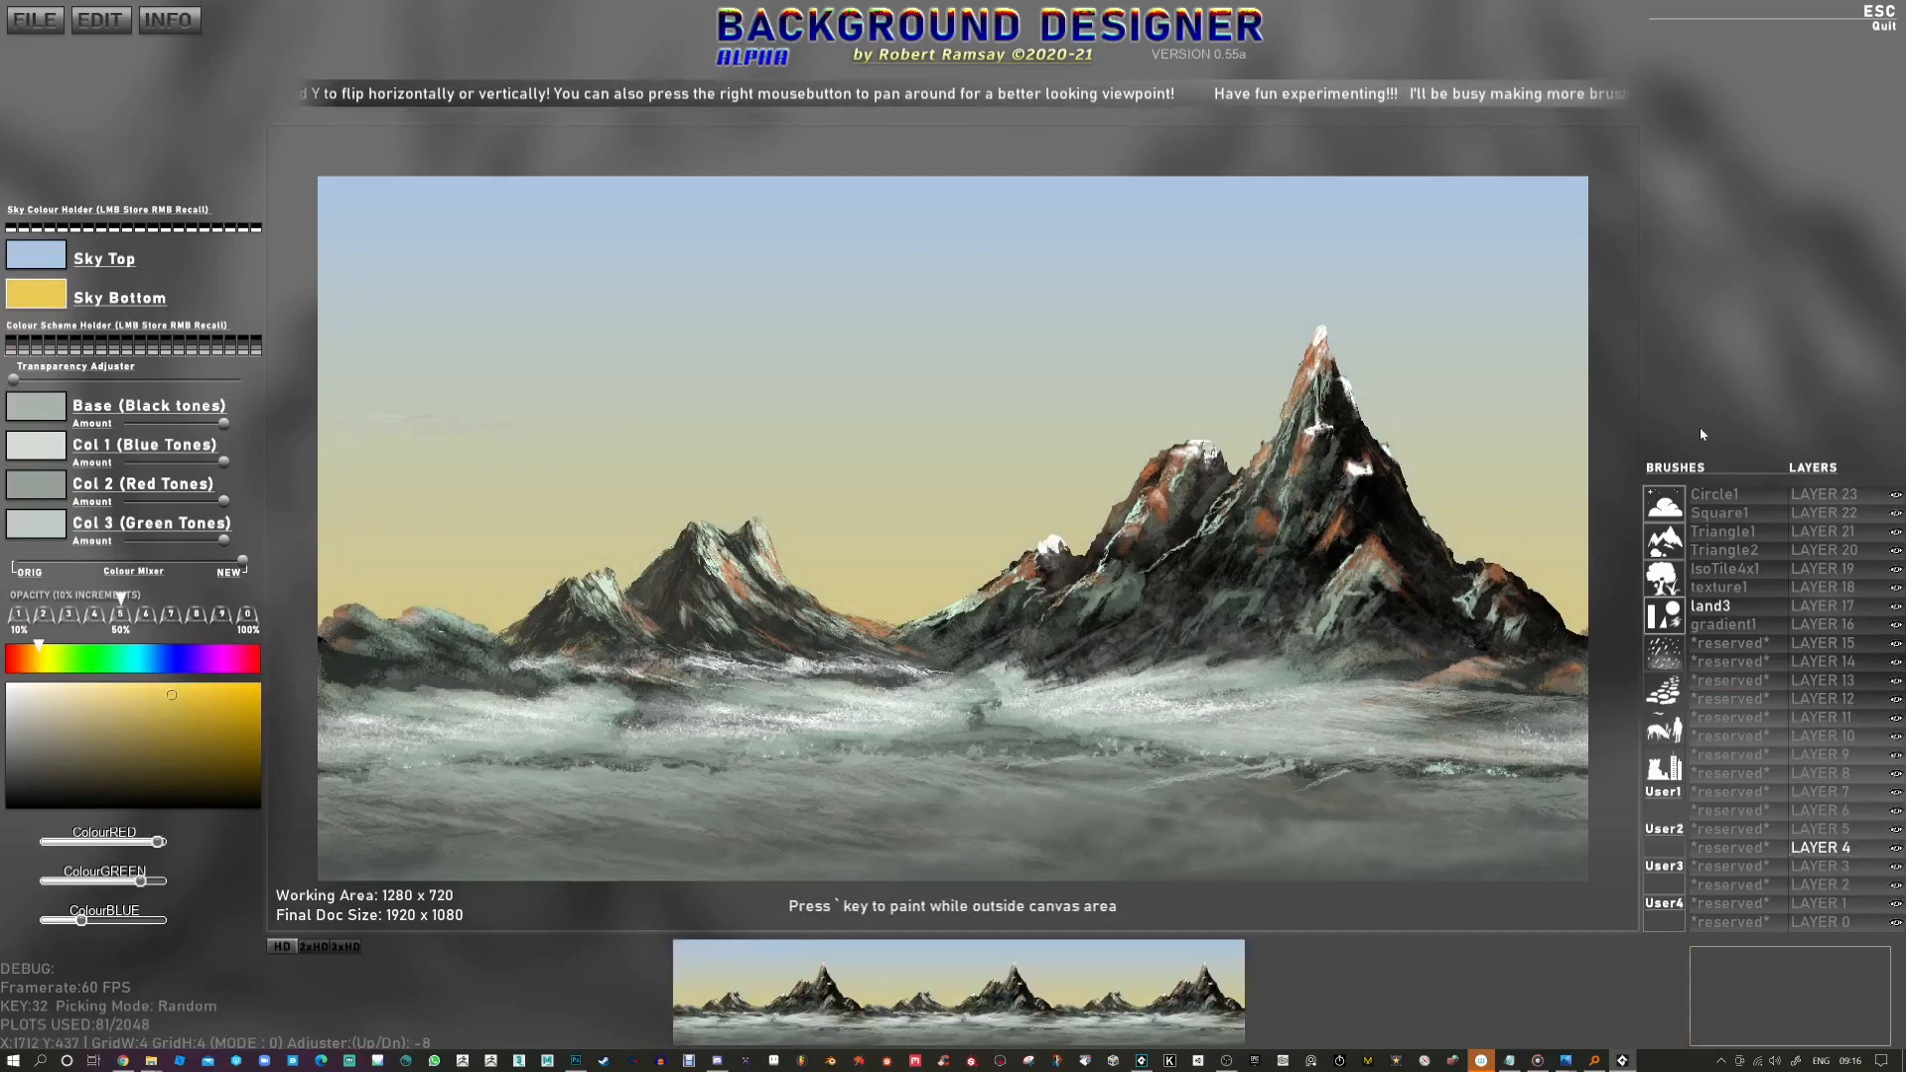
scroll(1735, 515, down, 1)
click(1735, 515)
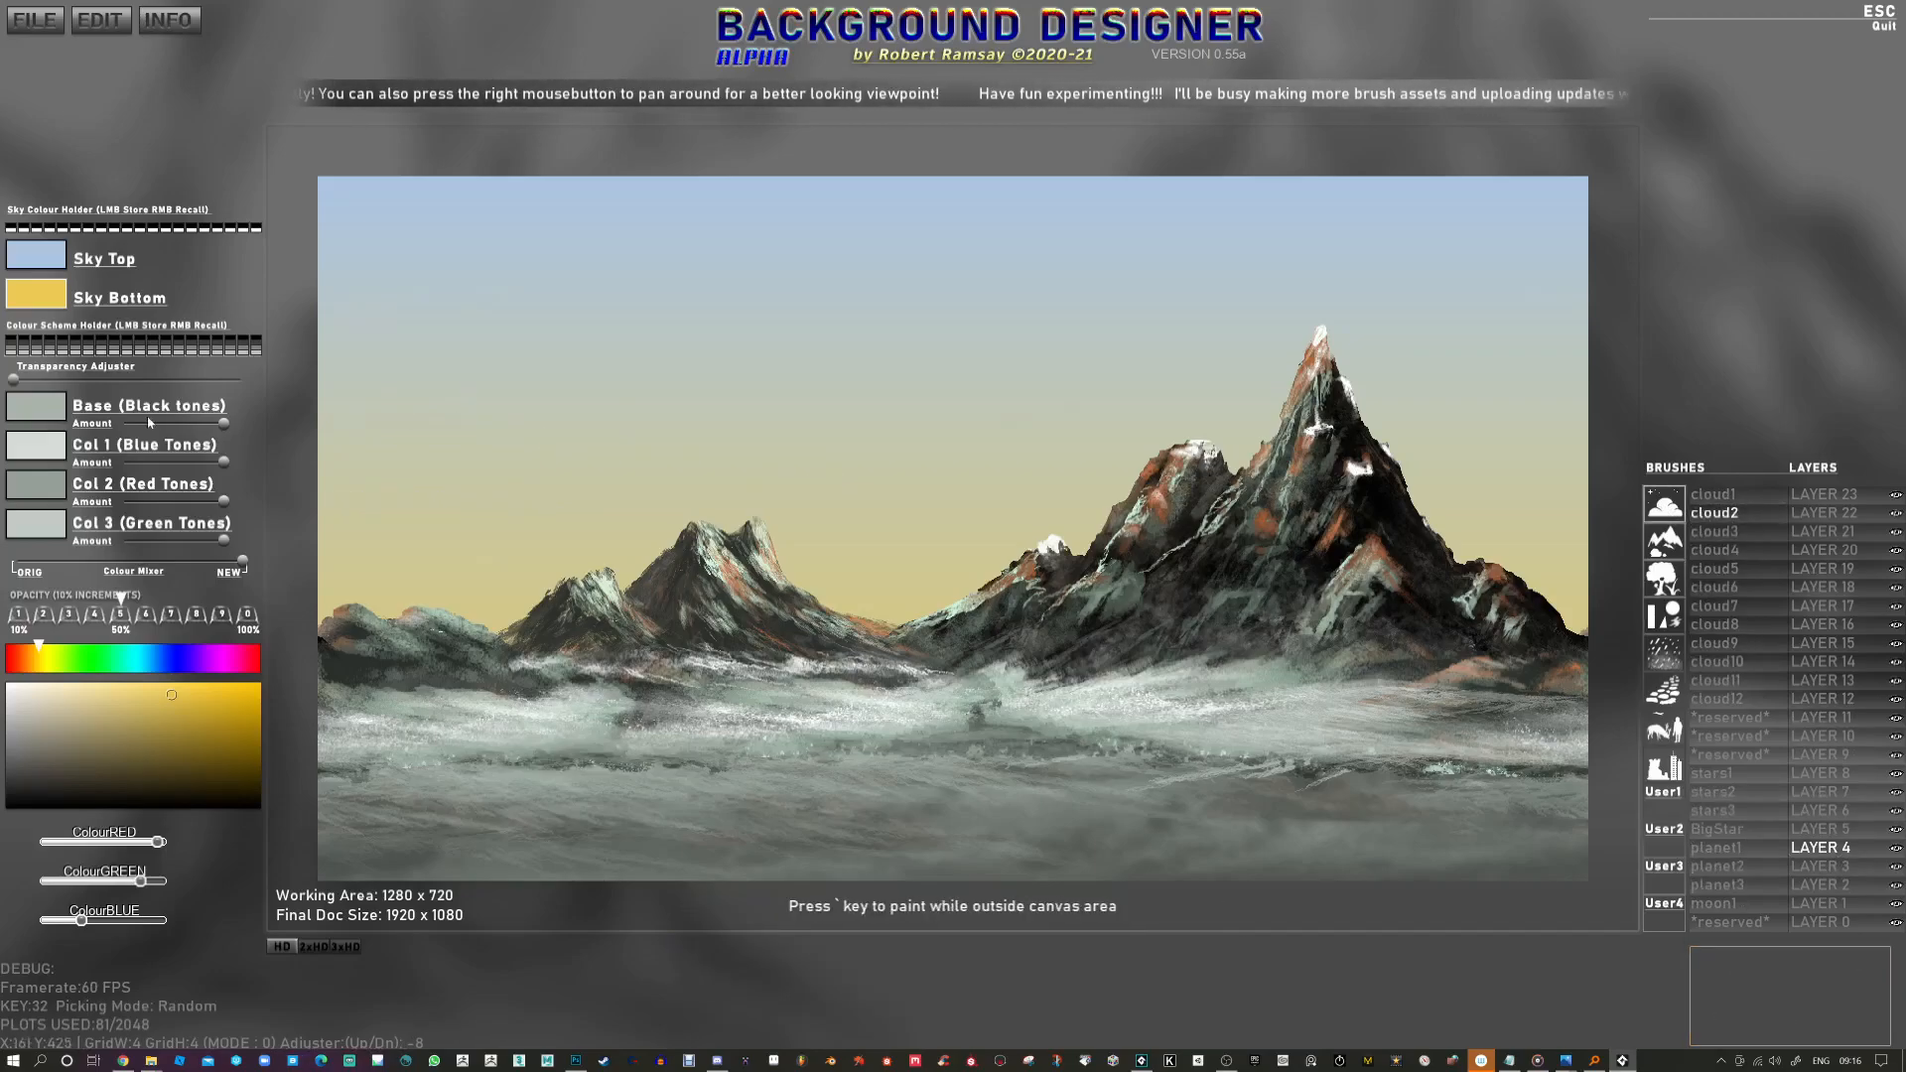
click(50, 479)
drag(18, 702, 13, 692)
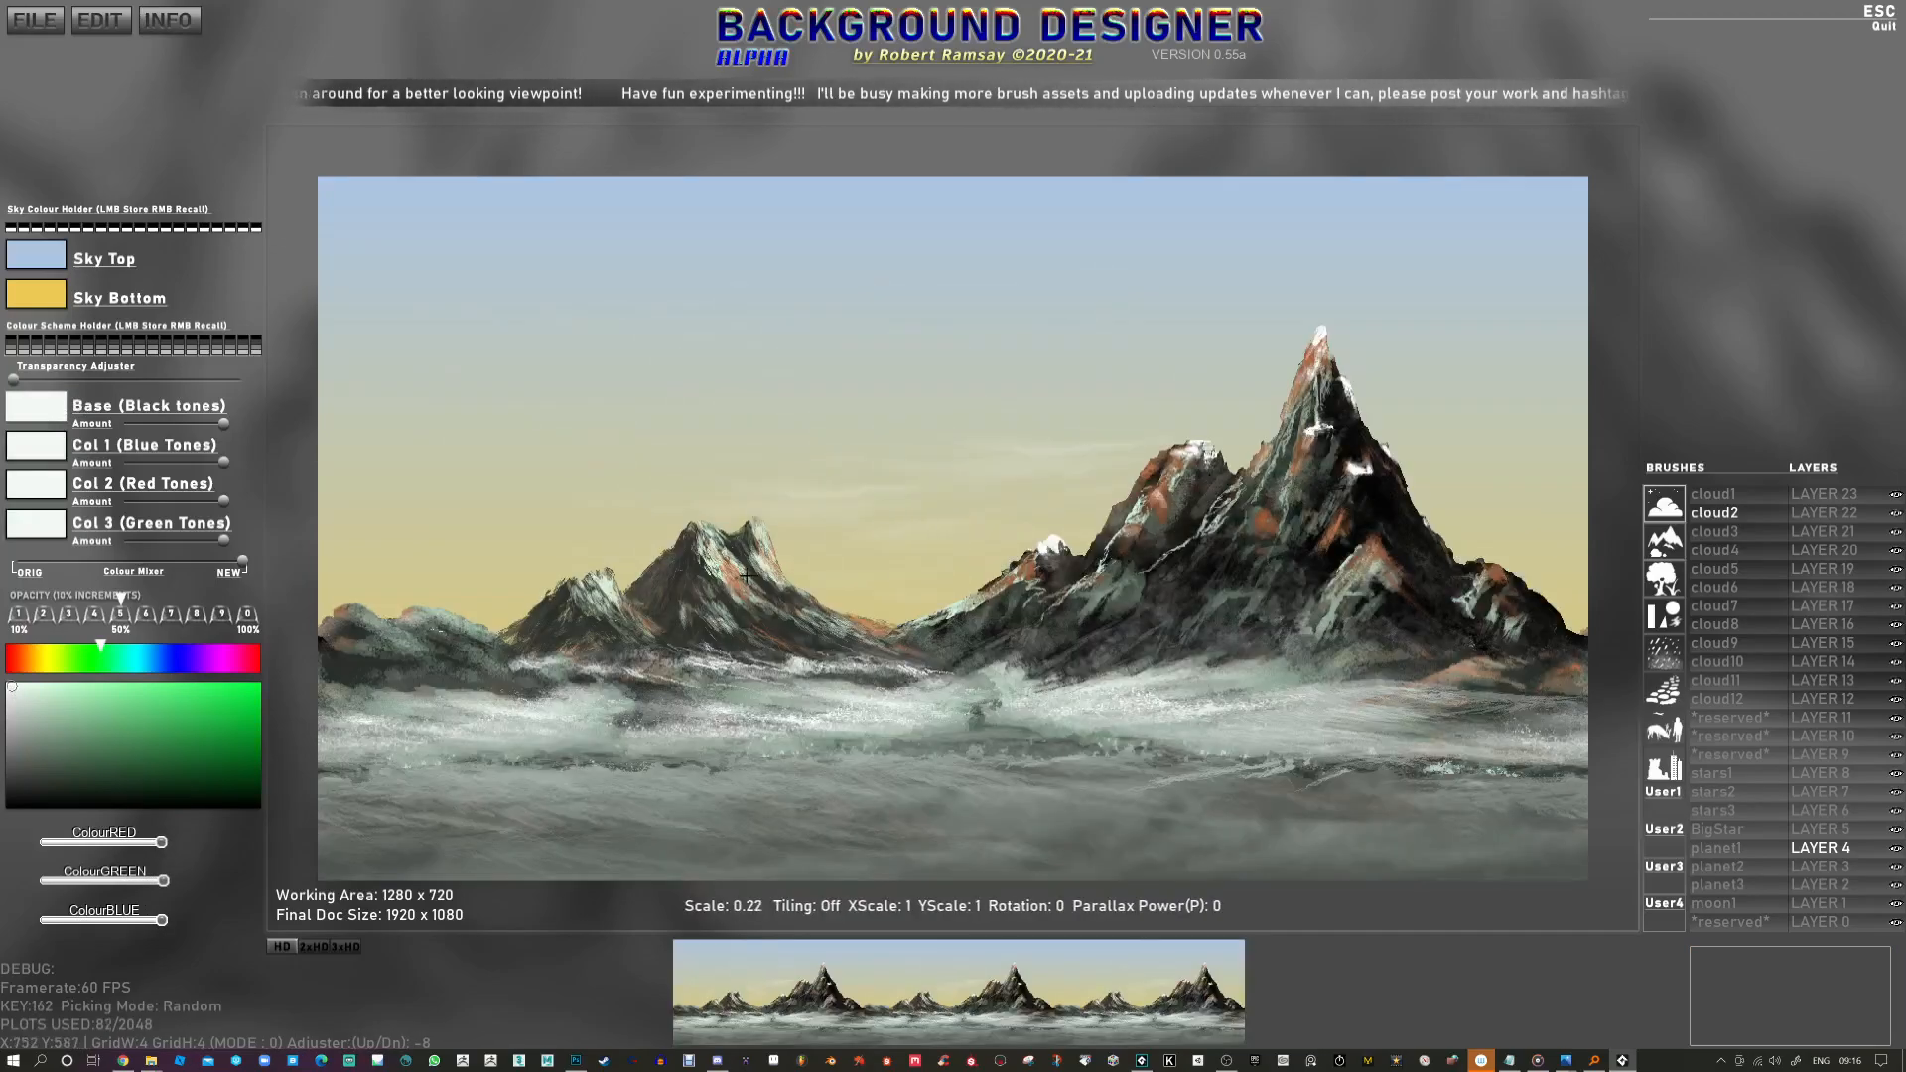
Step: Paint wispy cloud2 streaks across the sky behind the peaks at 50% opacity, varying the scale up to about 0.32, rotation and flips
key(x)
scroll(675, 496, up, 3)
click(542, 376)
click(956, 392)
scroll(1142, 556, down, 1)
key(e)
click(1191, 427)
click(1279, 462)
click(1211, 457)
key(r)
scroll(1098, 446, down, 1)
click(1013, 451)
key(y)
click(984, 365)
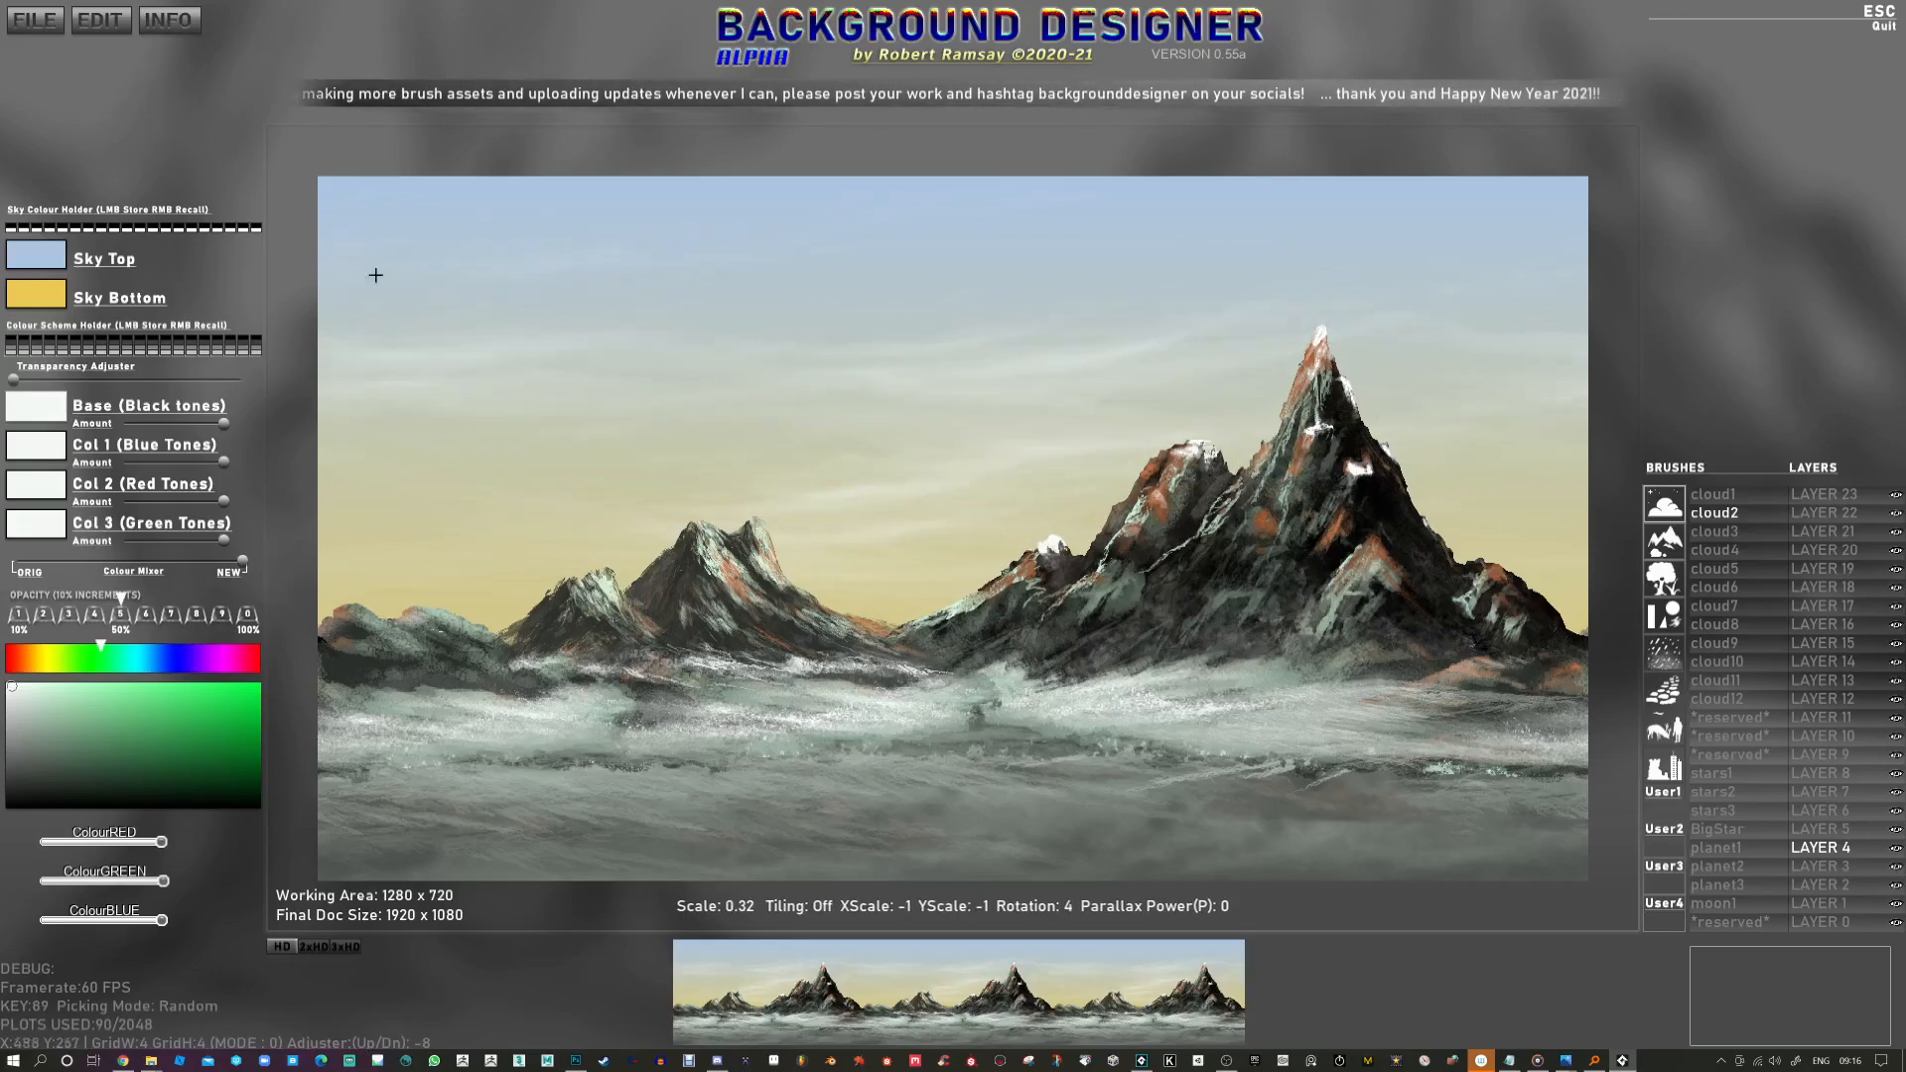
Step: Deepen the sky top to a stronger blue and shift the sky bottom to a warm orange
click(30, 252)
drag(73, 696, 103, 701)
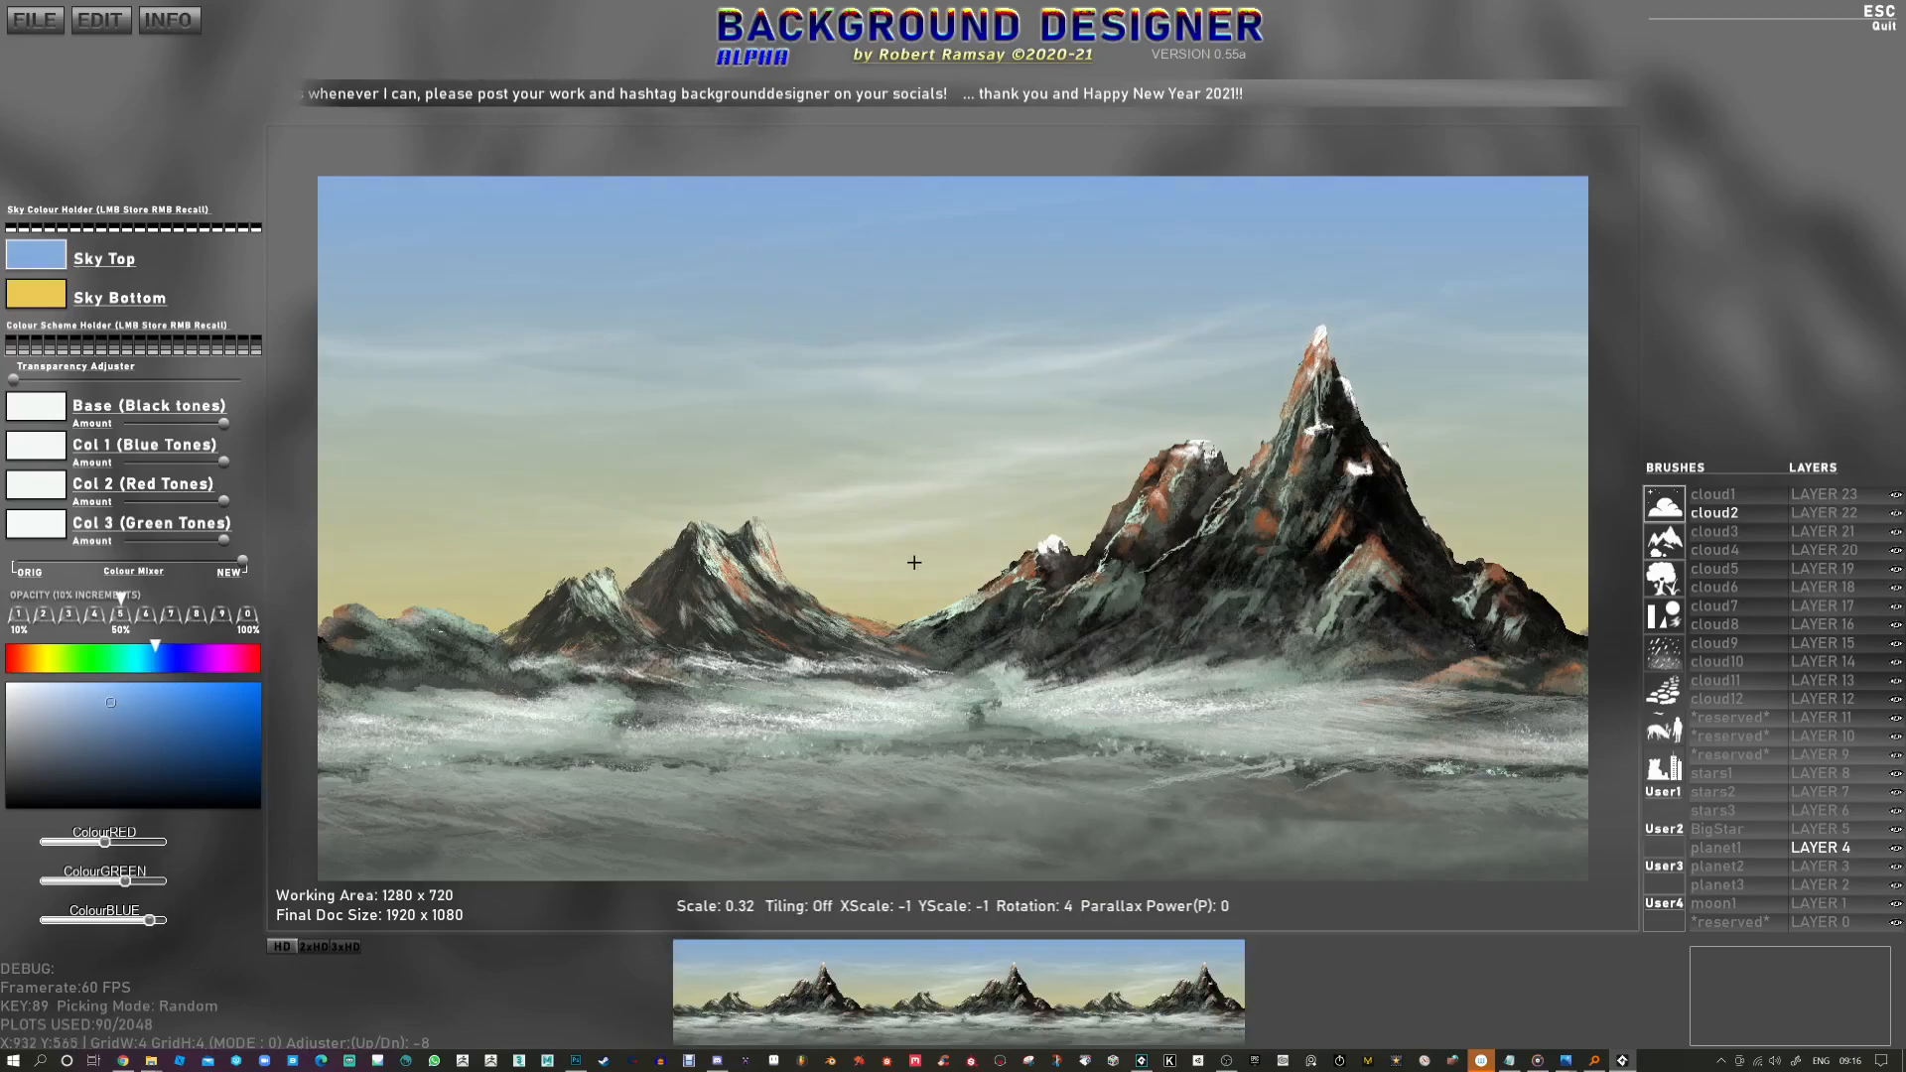
click(33, 295)
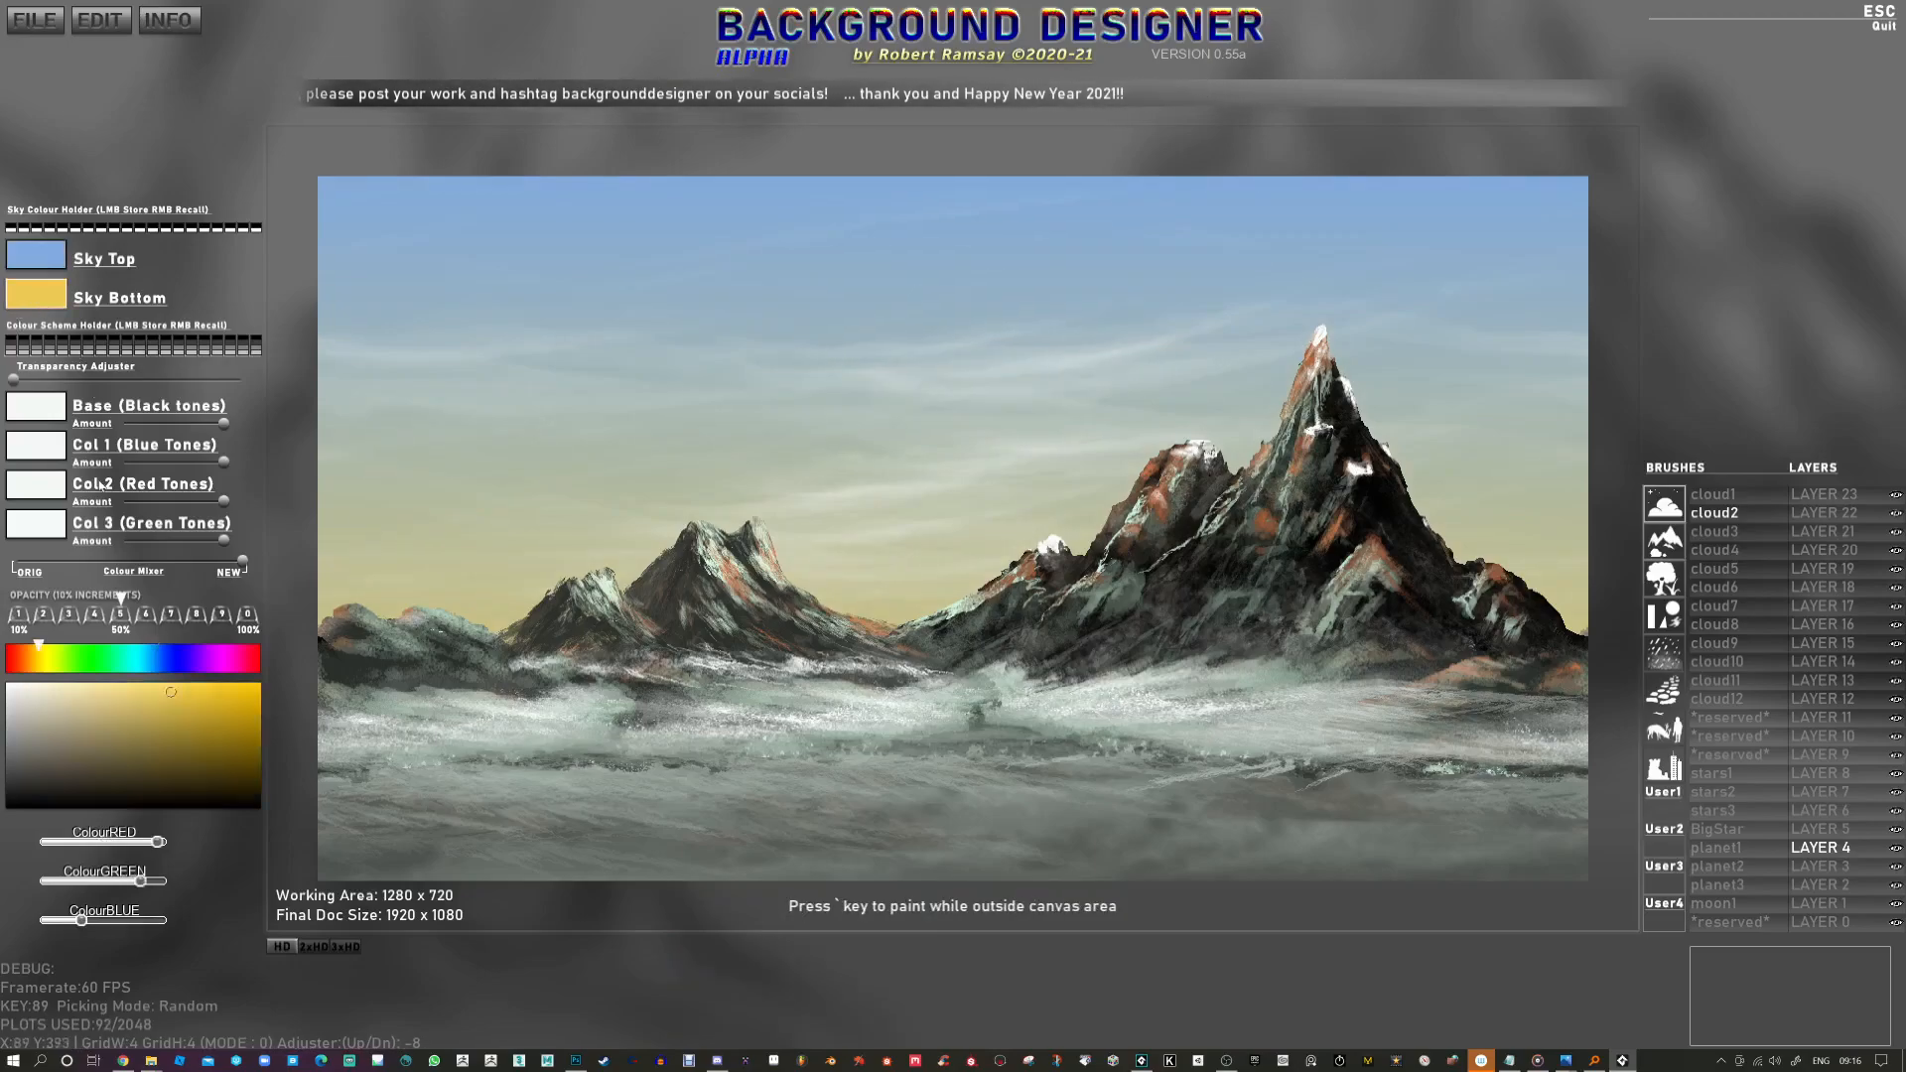
drag(177, 693, 178, 687)
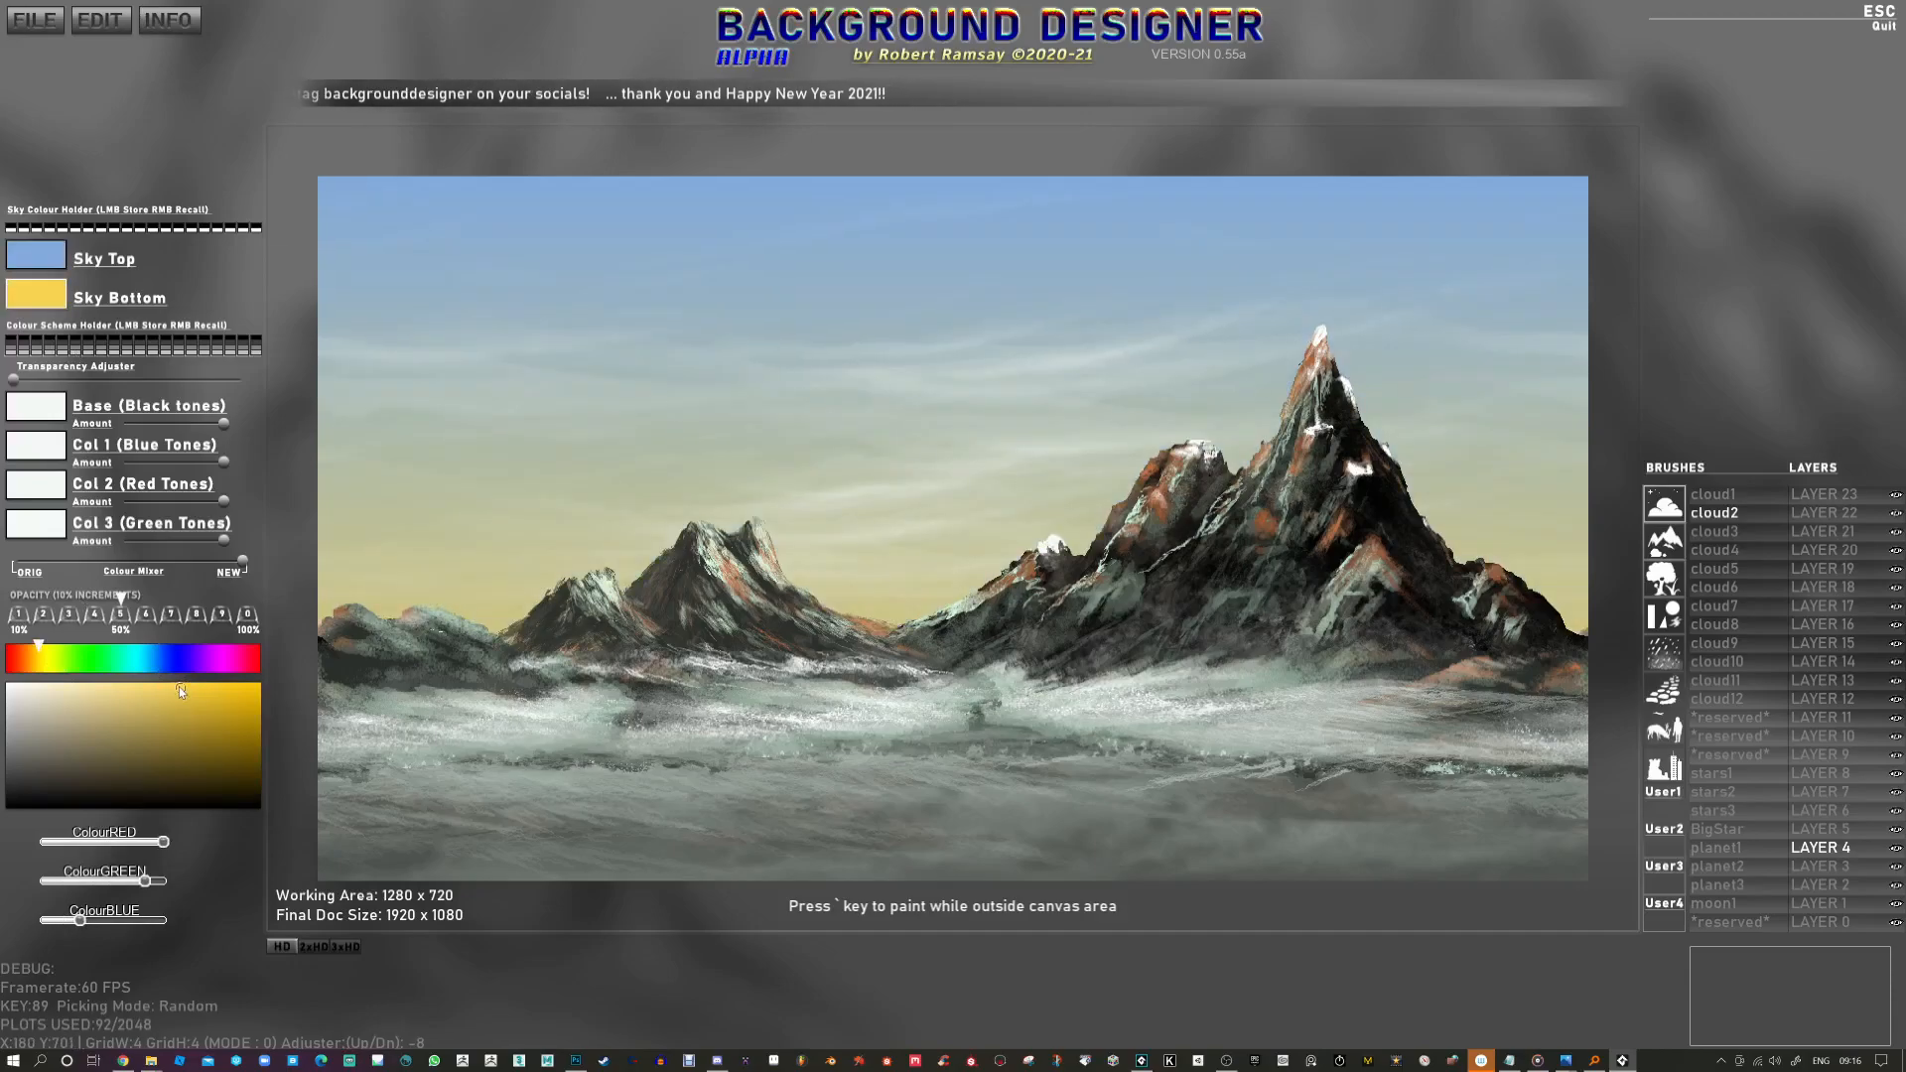
click(40, 653)
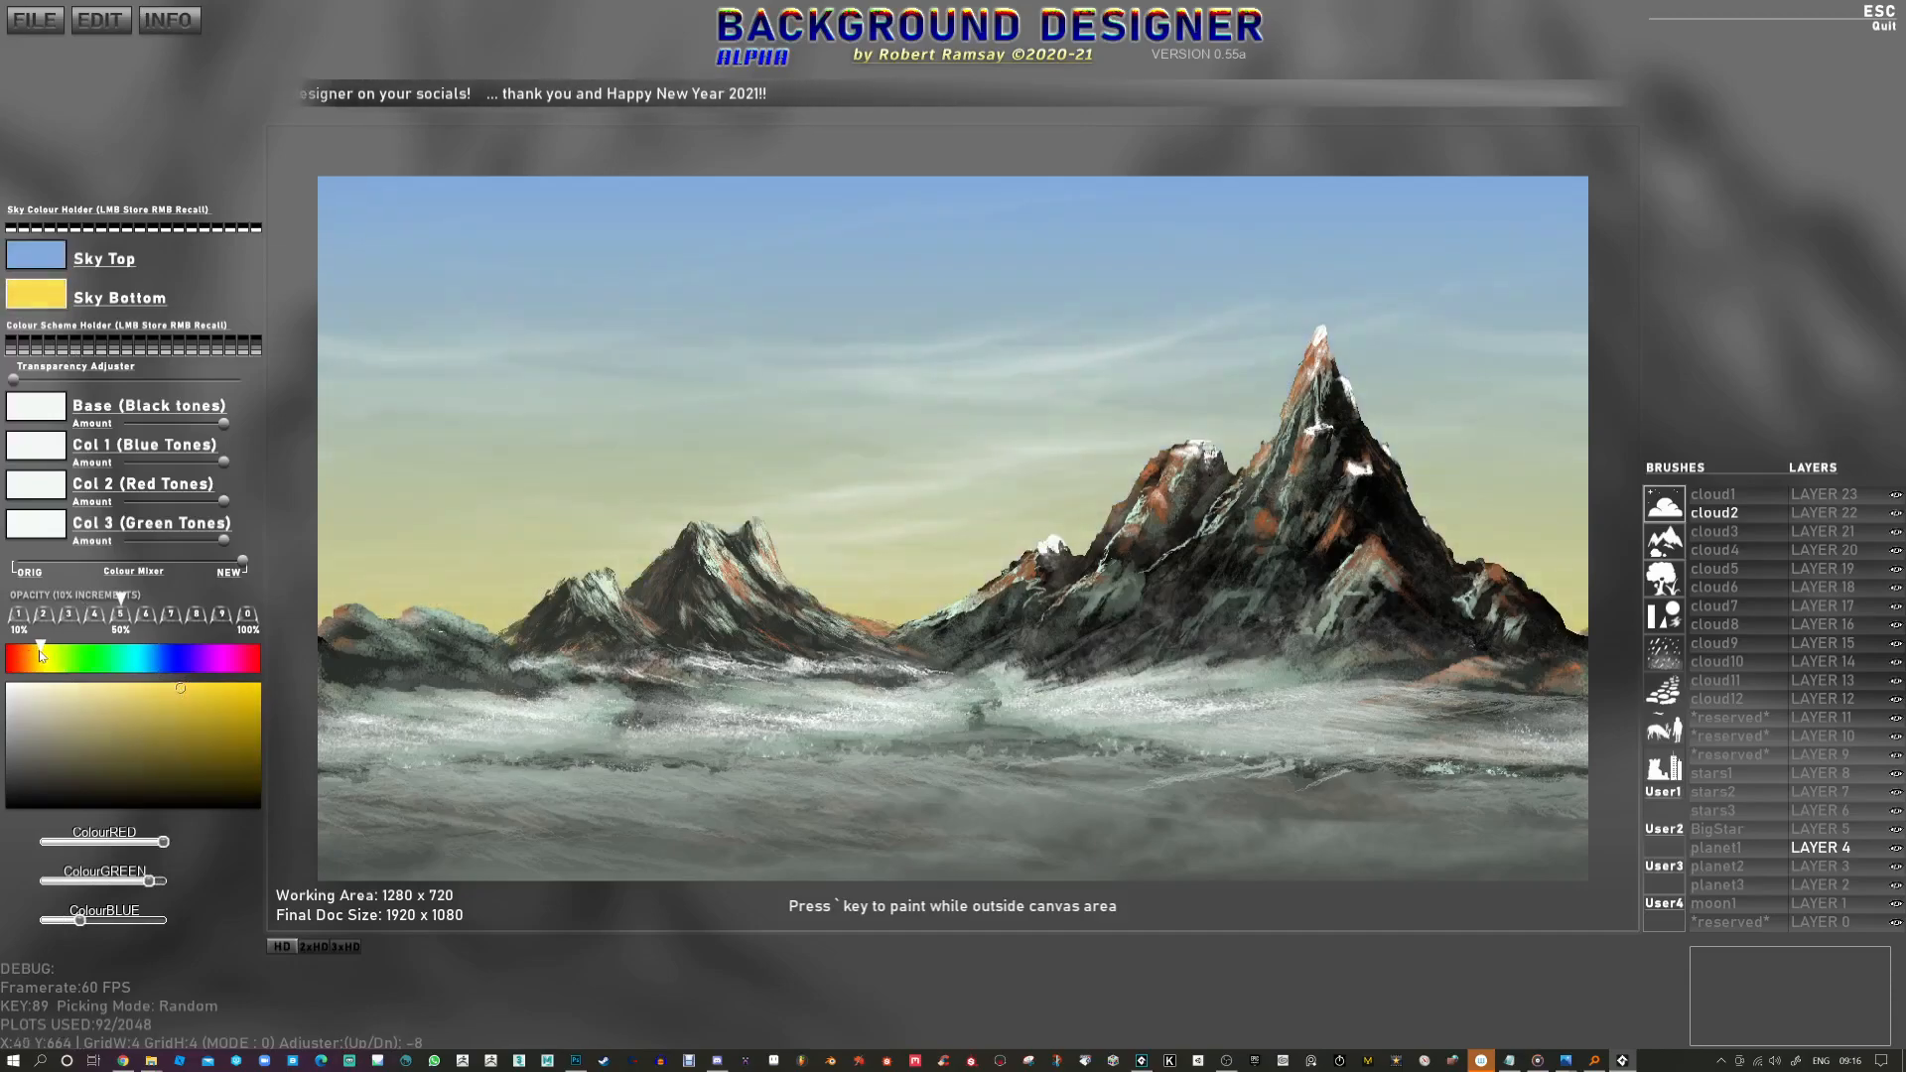
drag(39, 651, 34, 655)
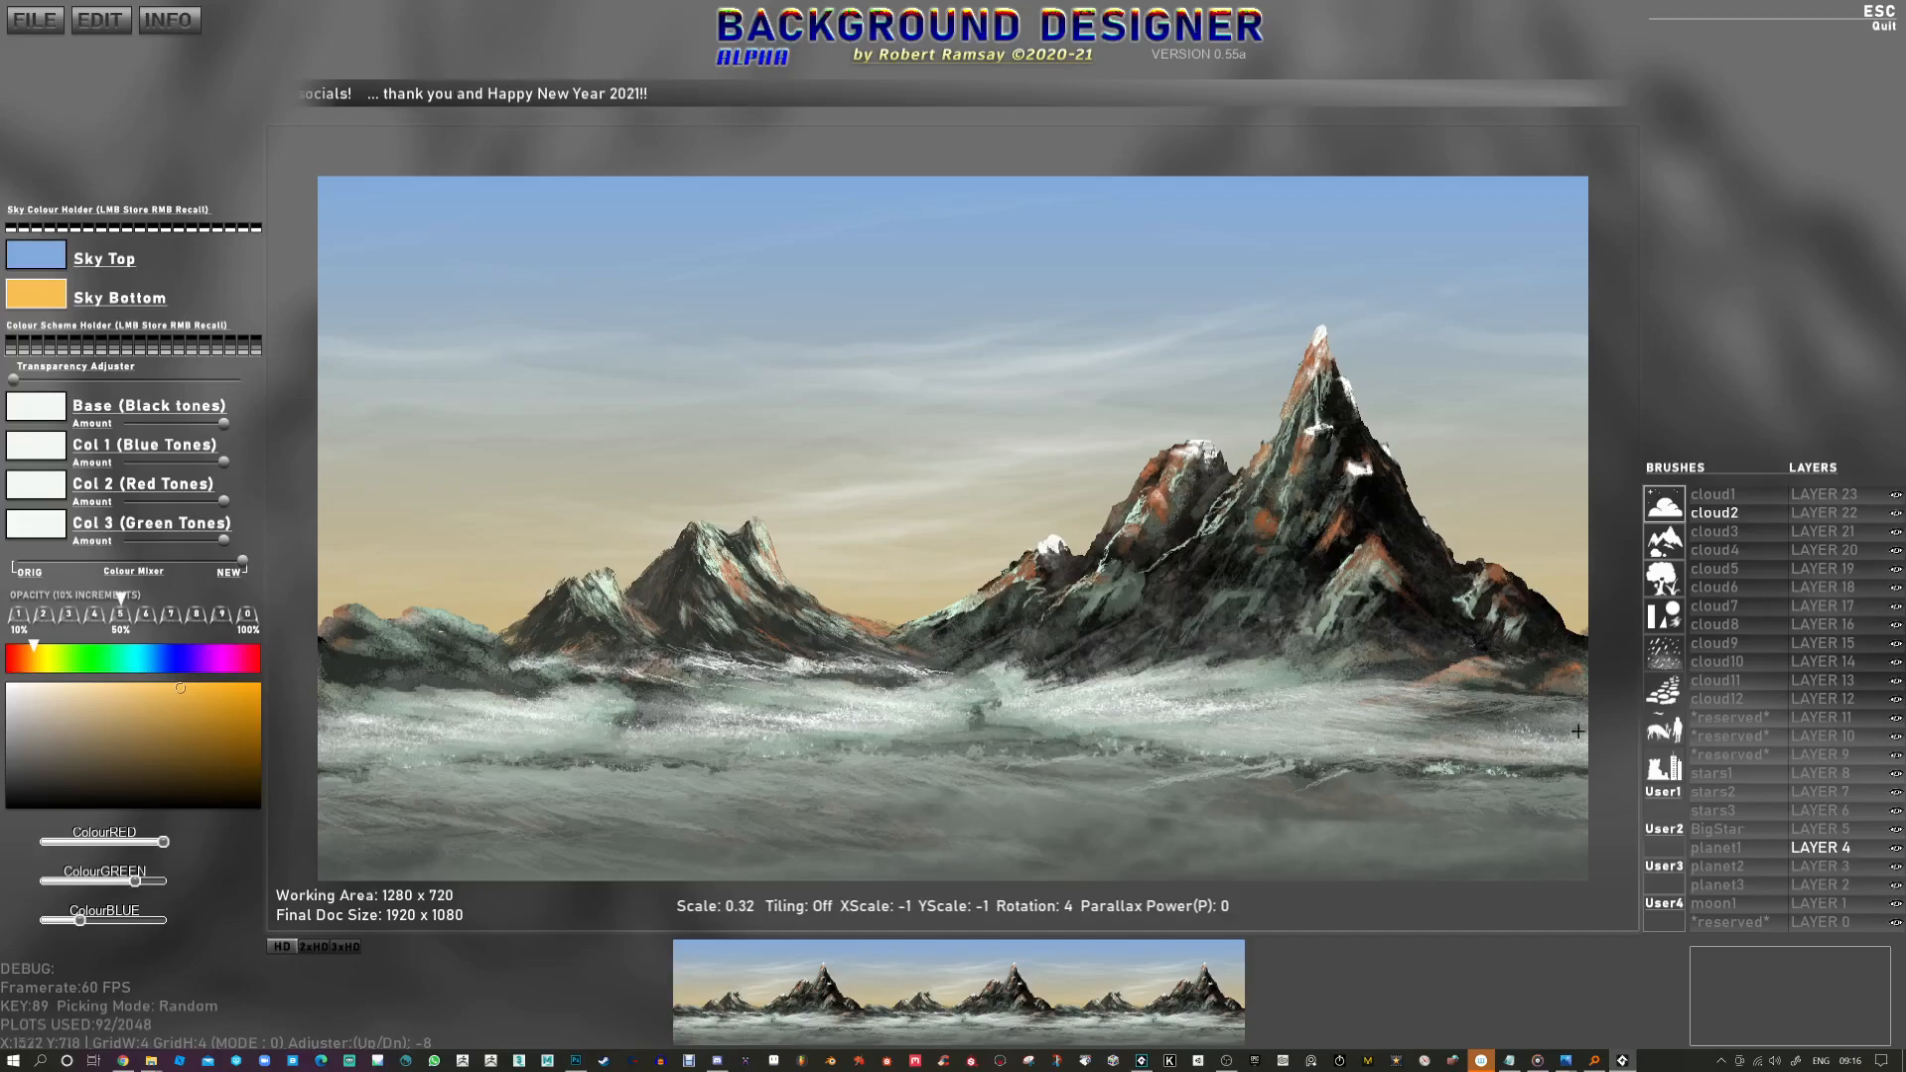
Step: Select layer 3 and switch to the fog4 brush in the weather category
click(1820, 866)
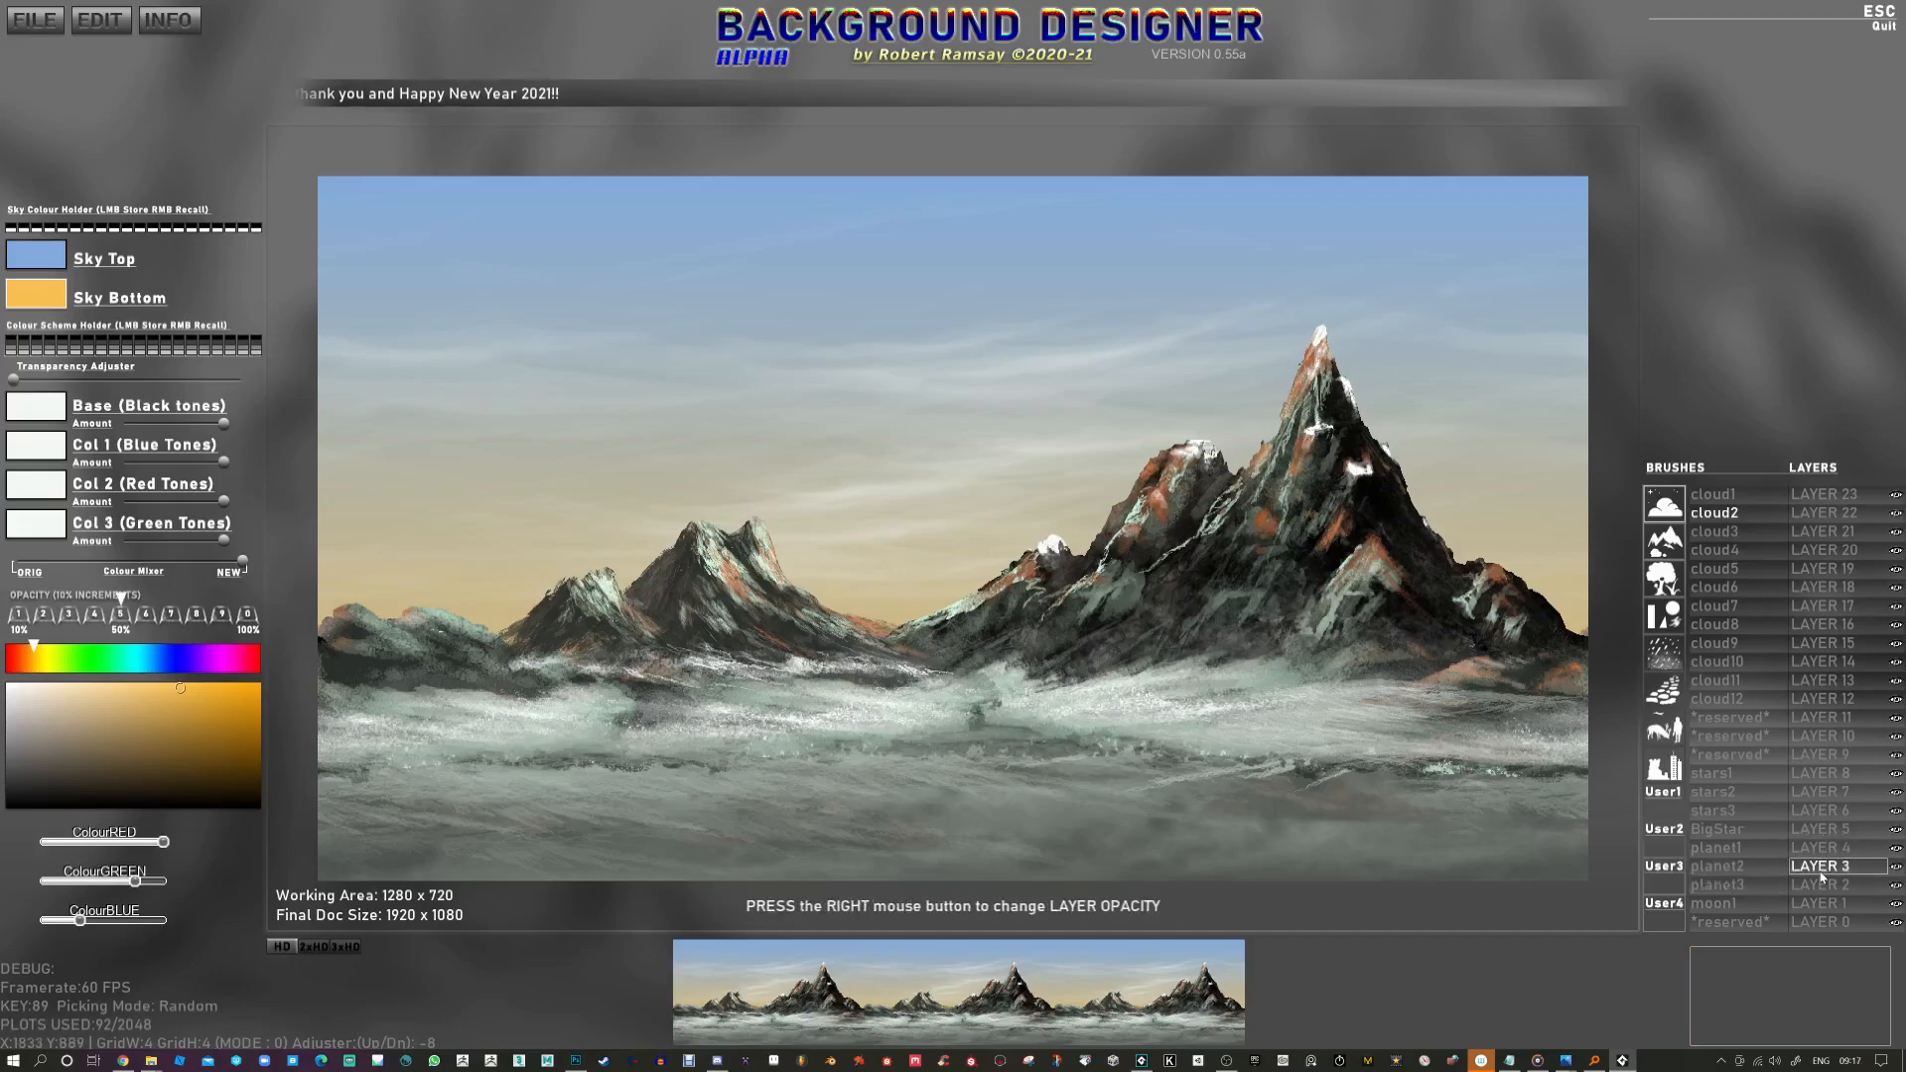
click(1665, 683)
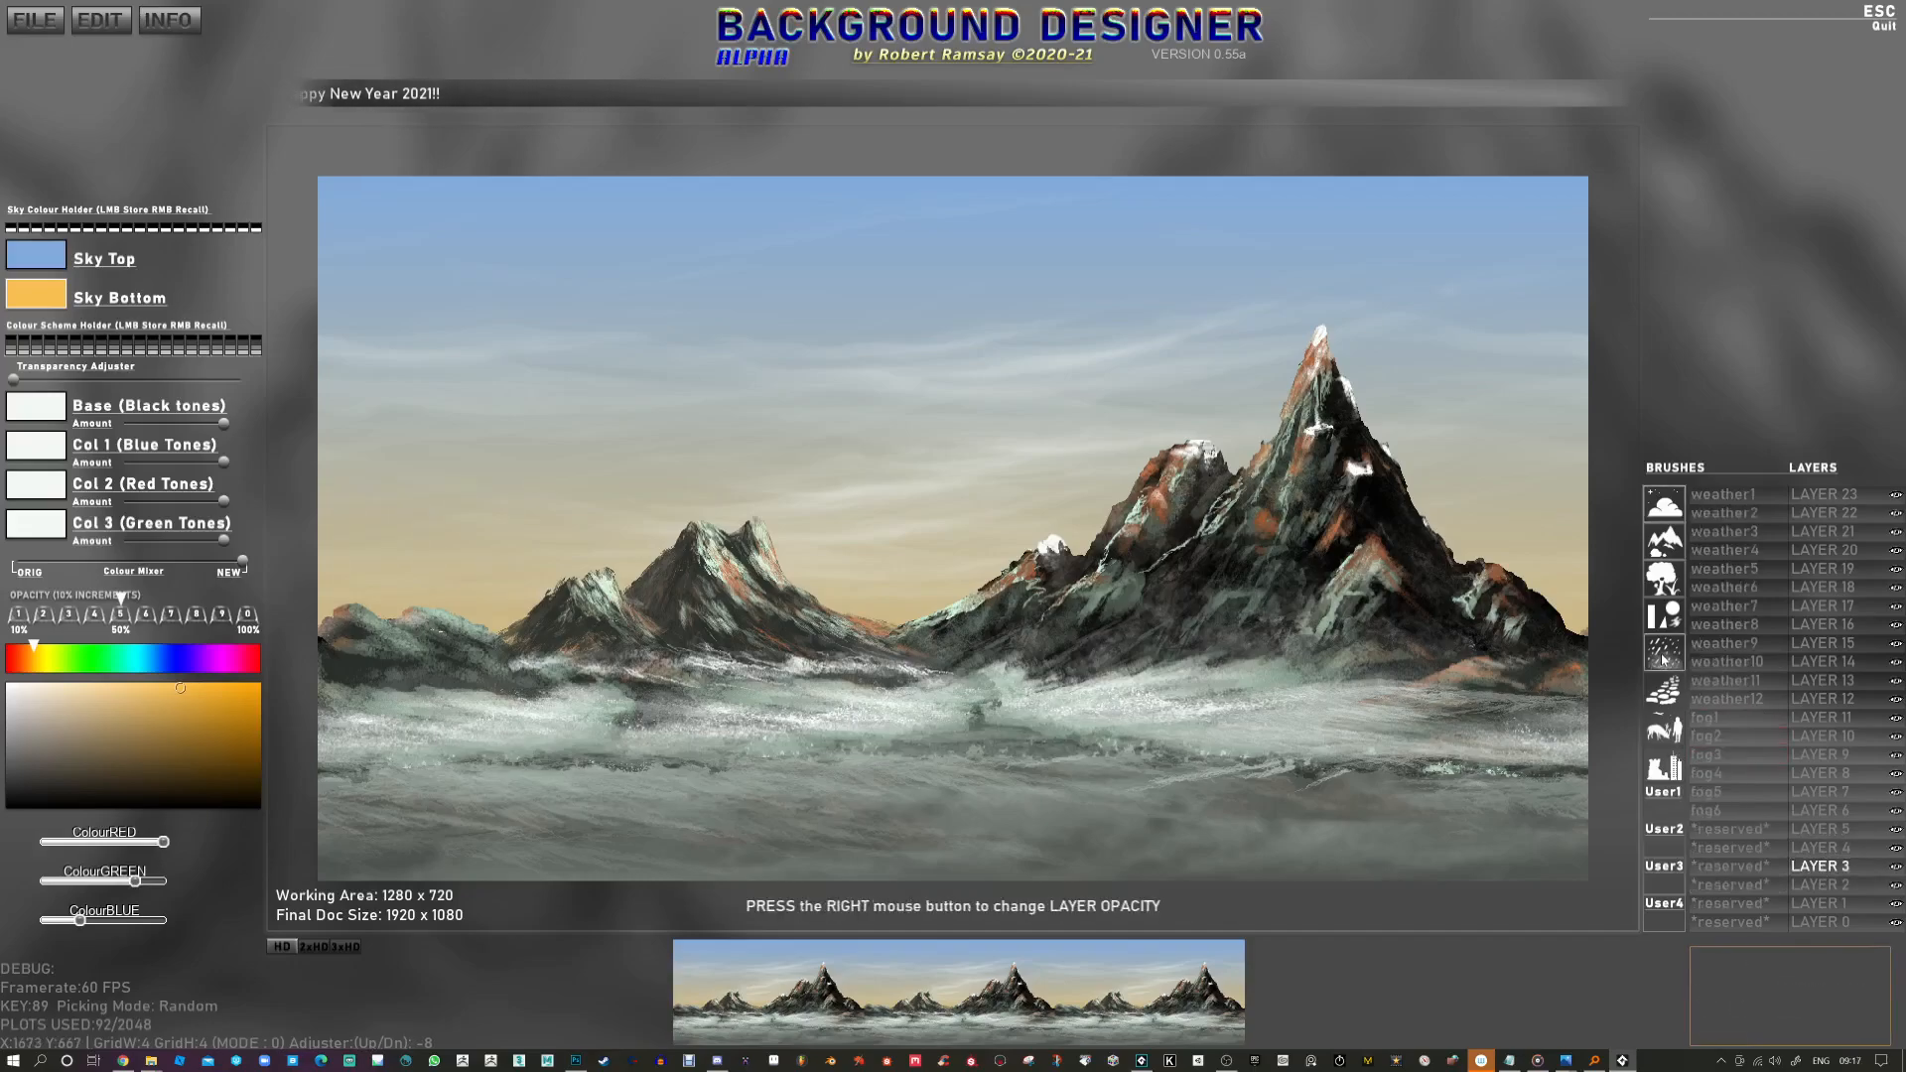
click(1713, 775)
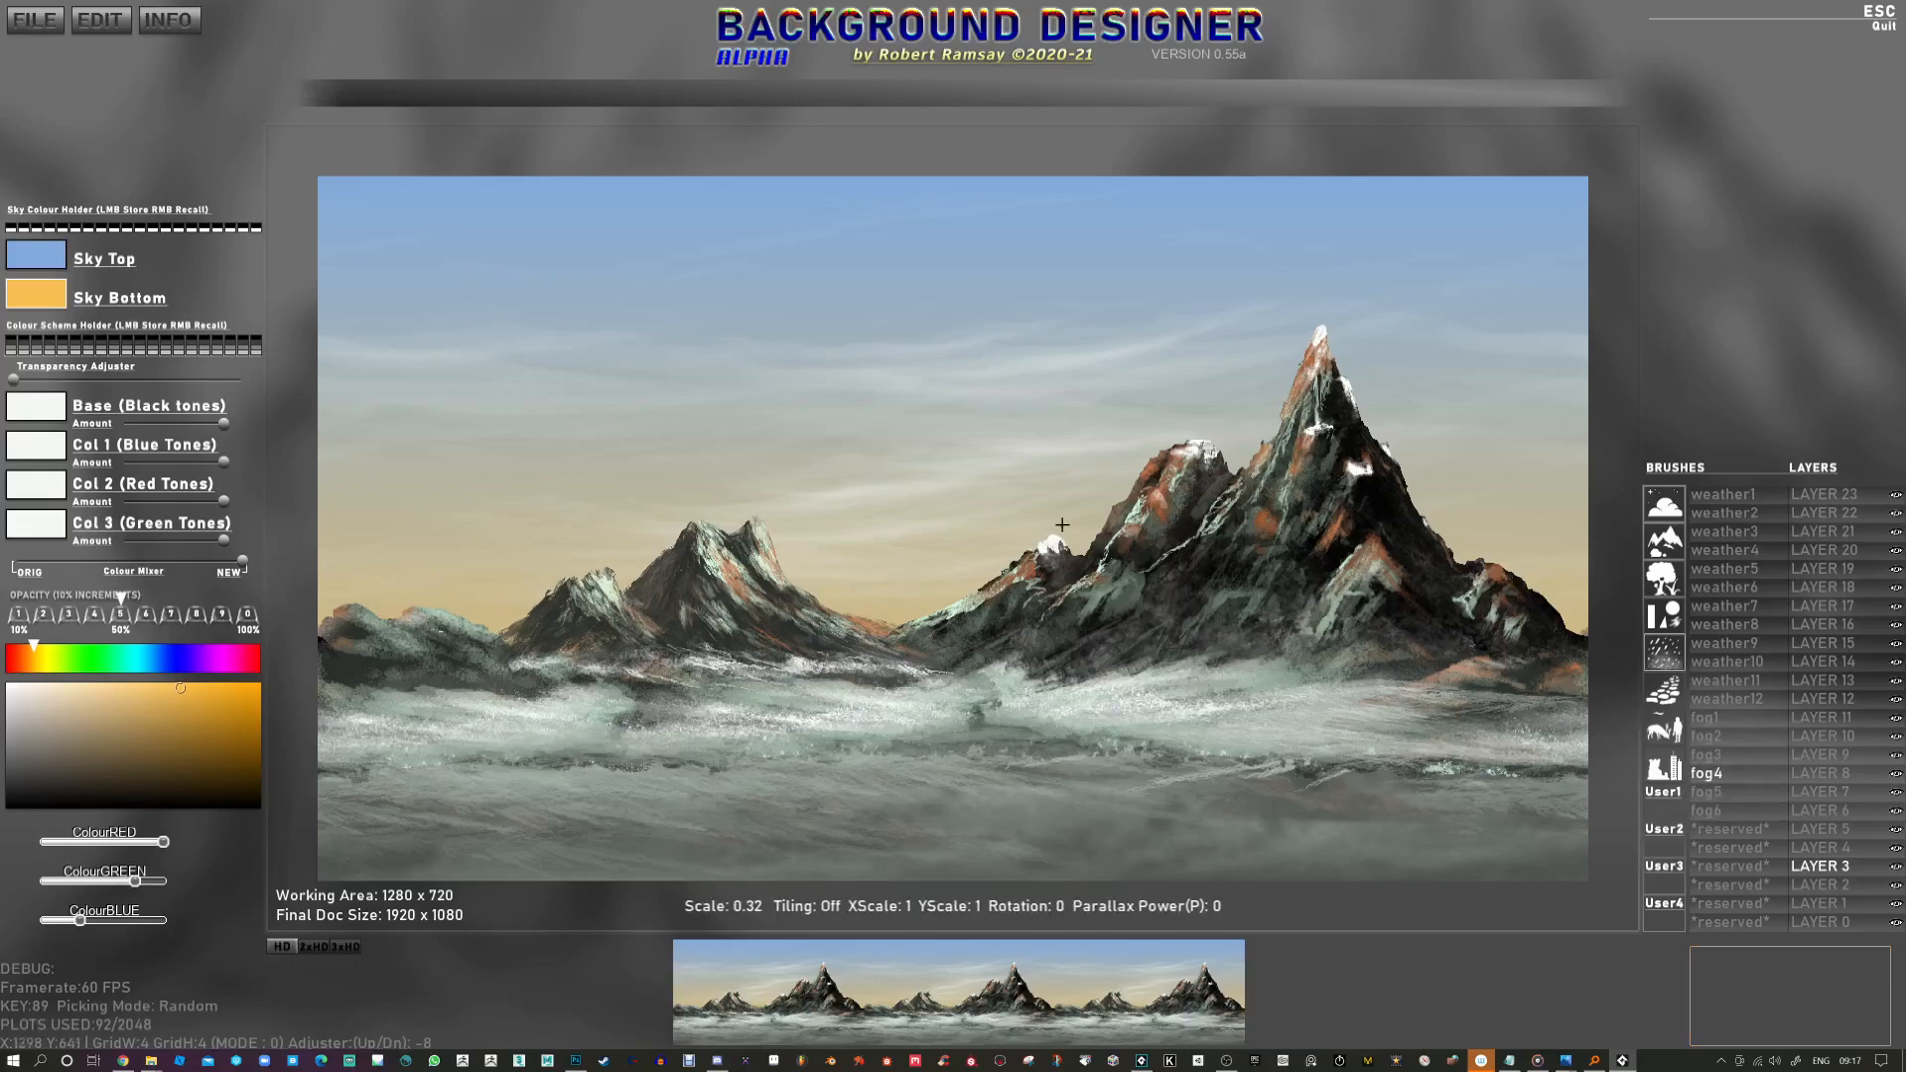
Step: Copy the sky bottom's orange to the fog4 brush's base colour and apply it to all four brush colours
click(42, 405)
alt+click(52, 289)
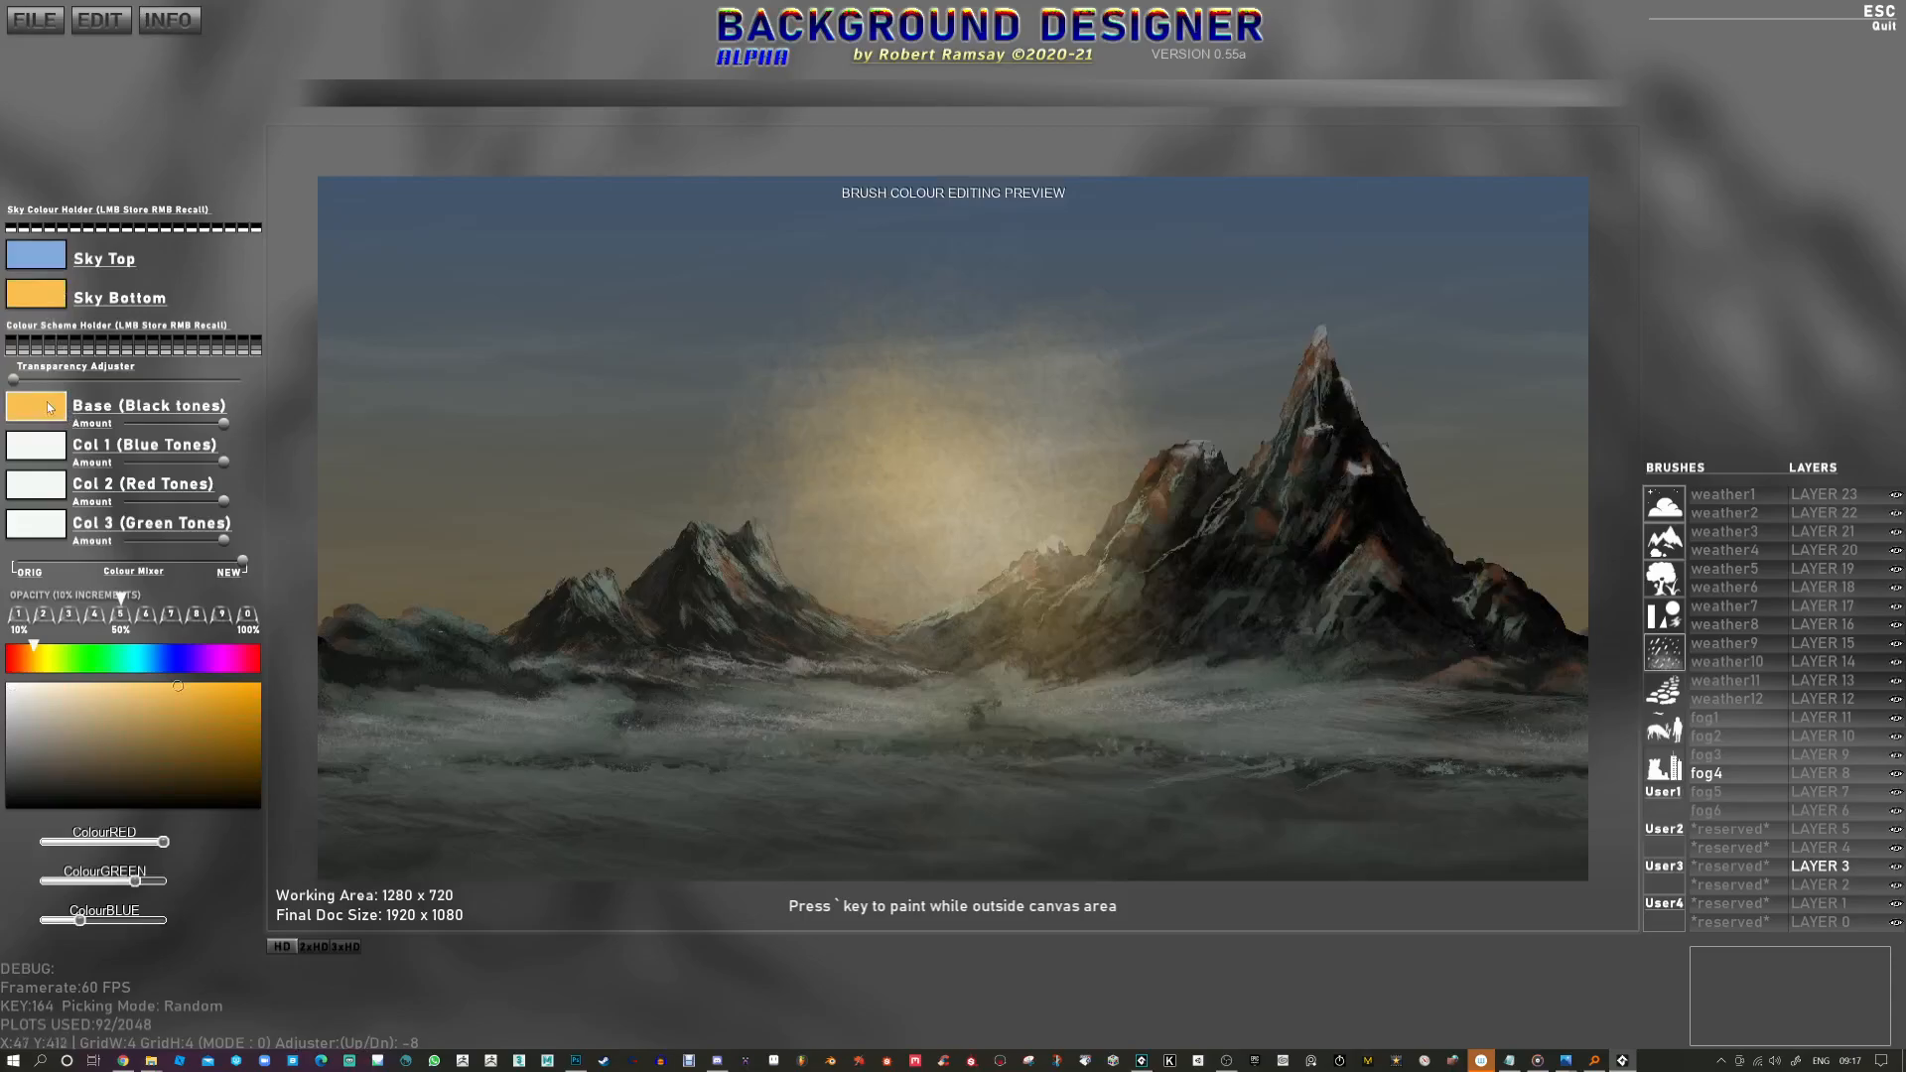
click(46, 403)
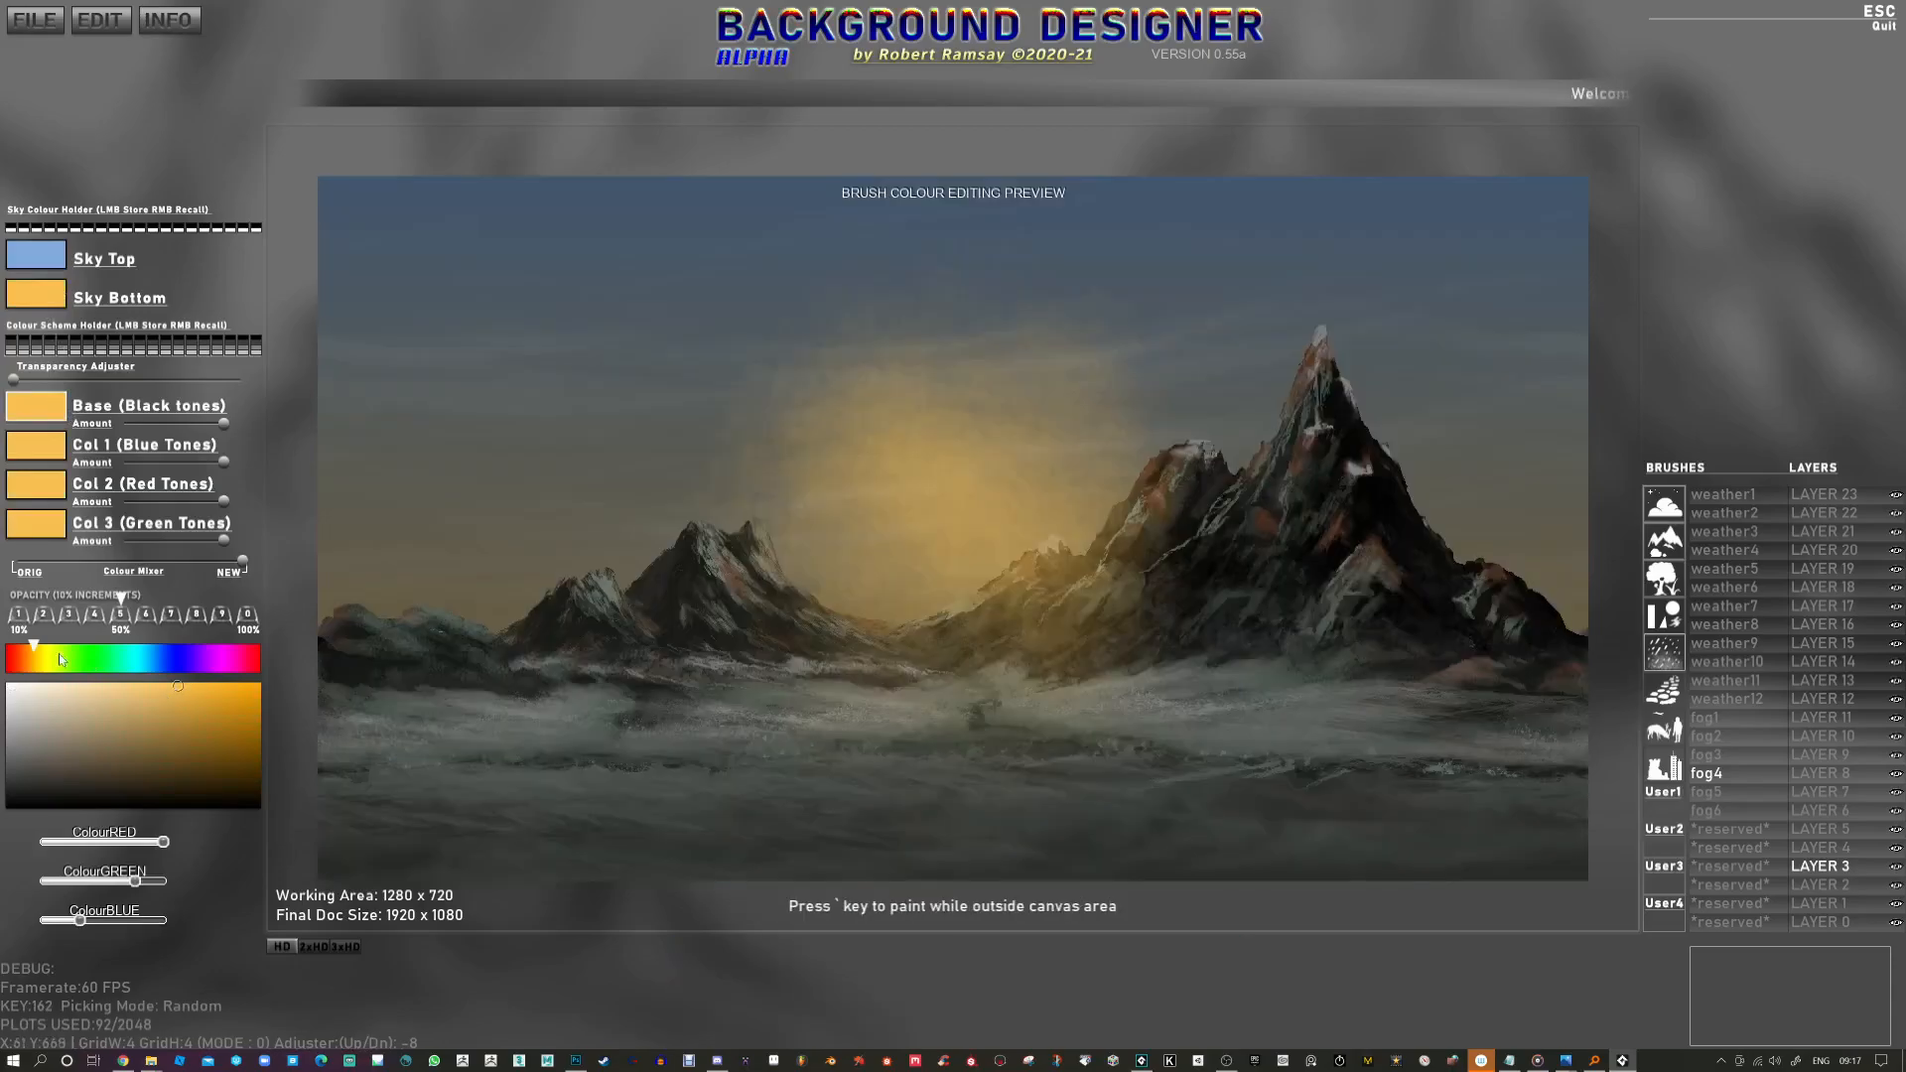
Step: Recolour the fog4 brush with yellow for Base and Col 2 and pale cream for Col 1 and Col 3
click(42, 655)
click(35, 655)
click(44, 662)
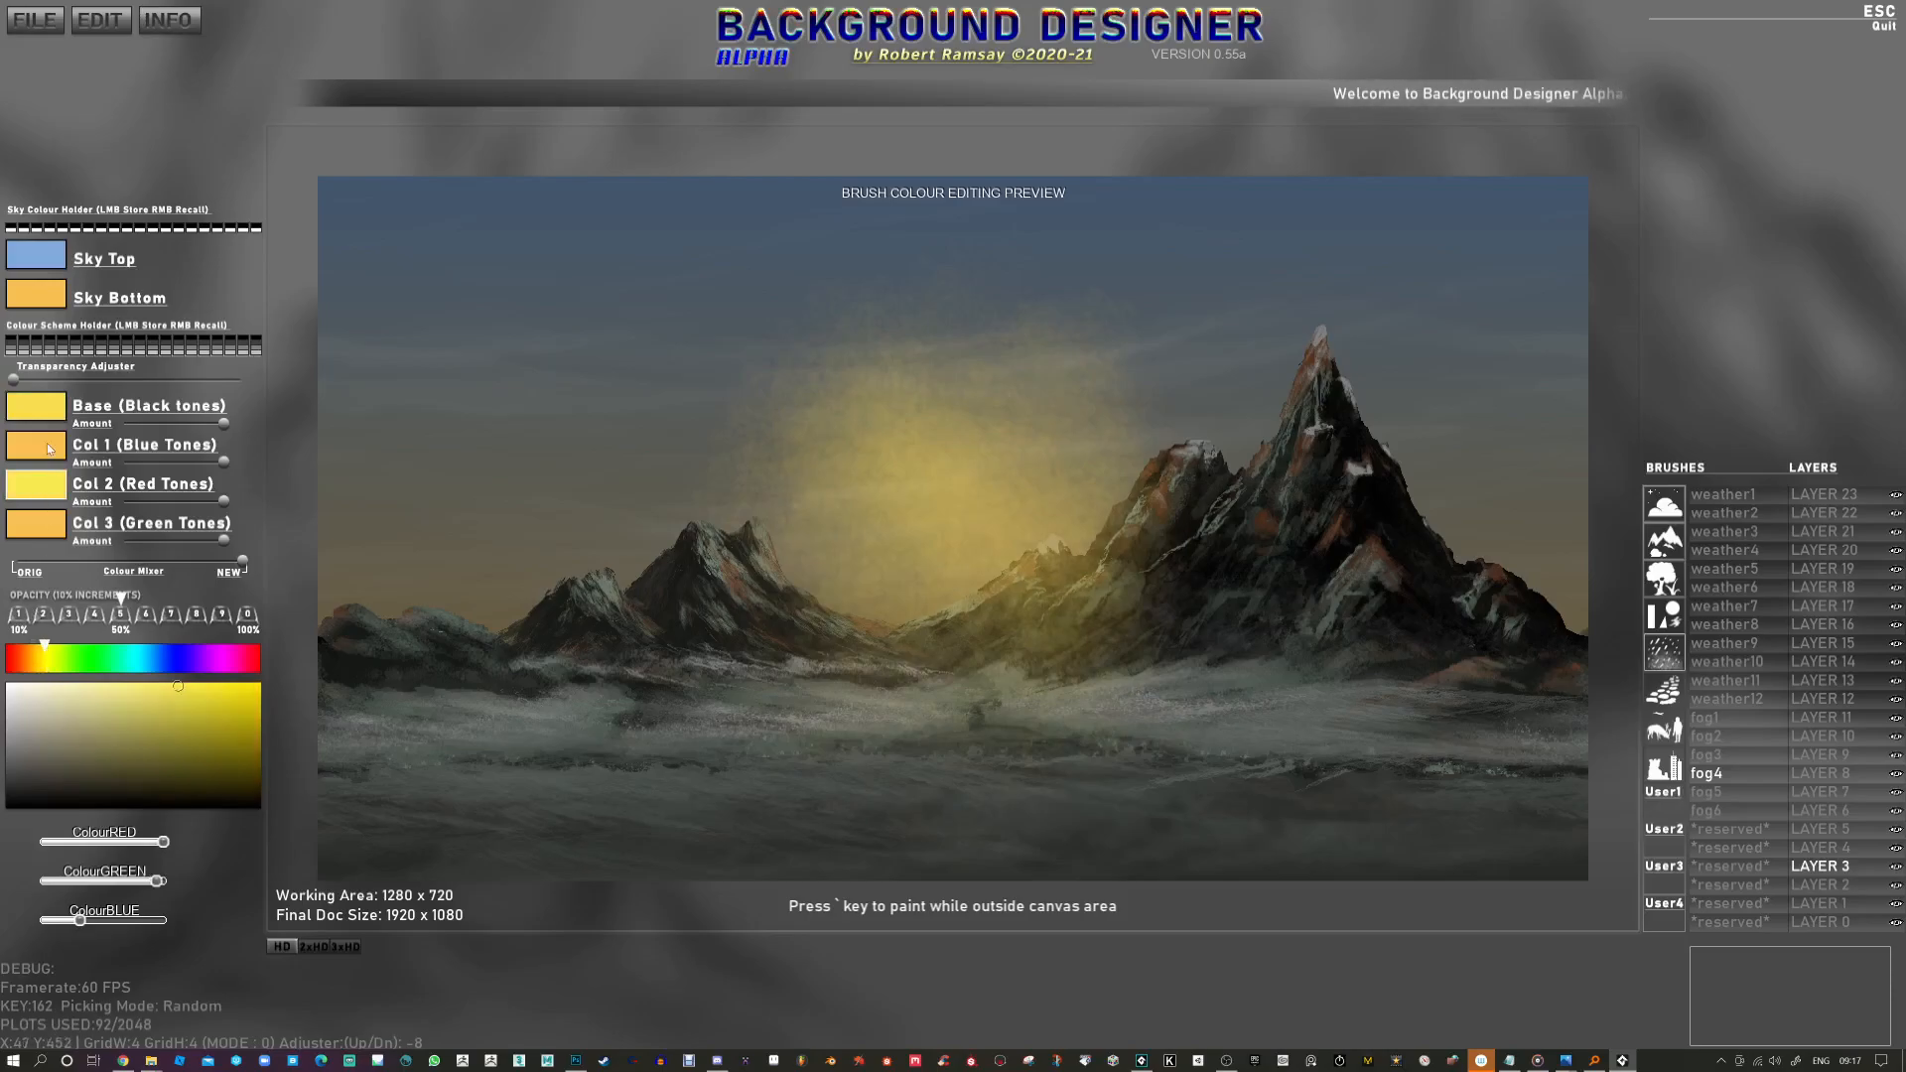
click(46, 443)
click(39, 655)
click(87, 687)
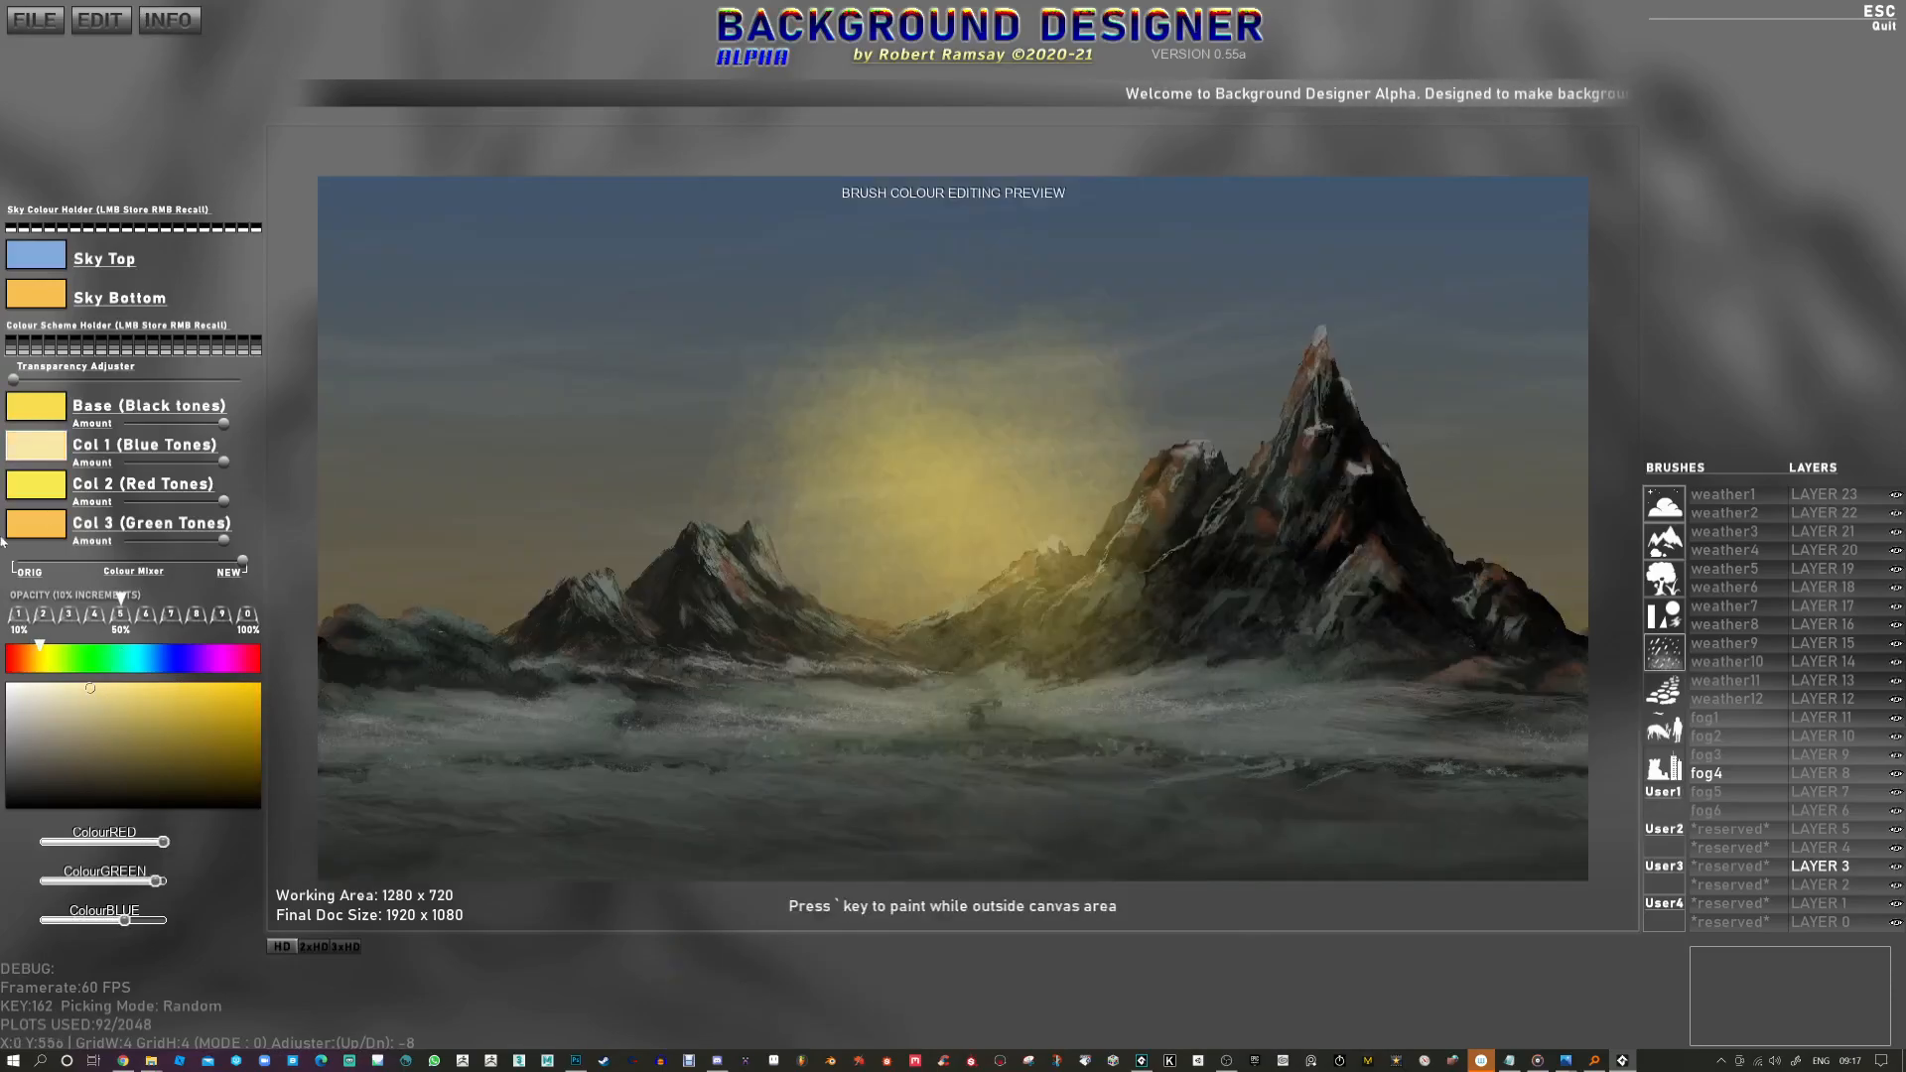
click(40, 532)
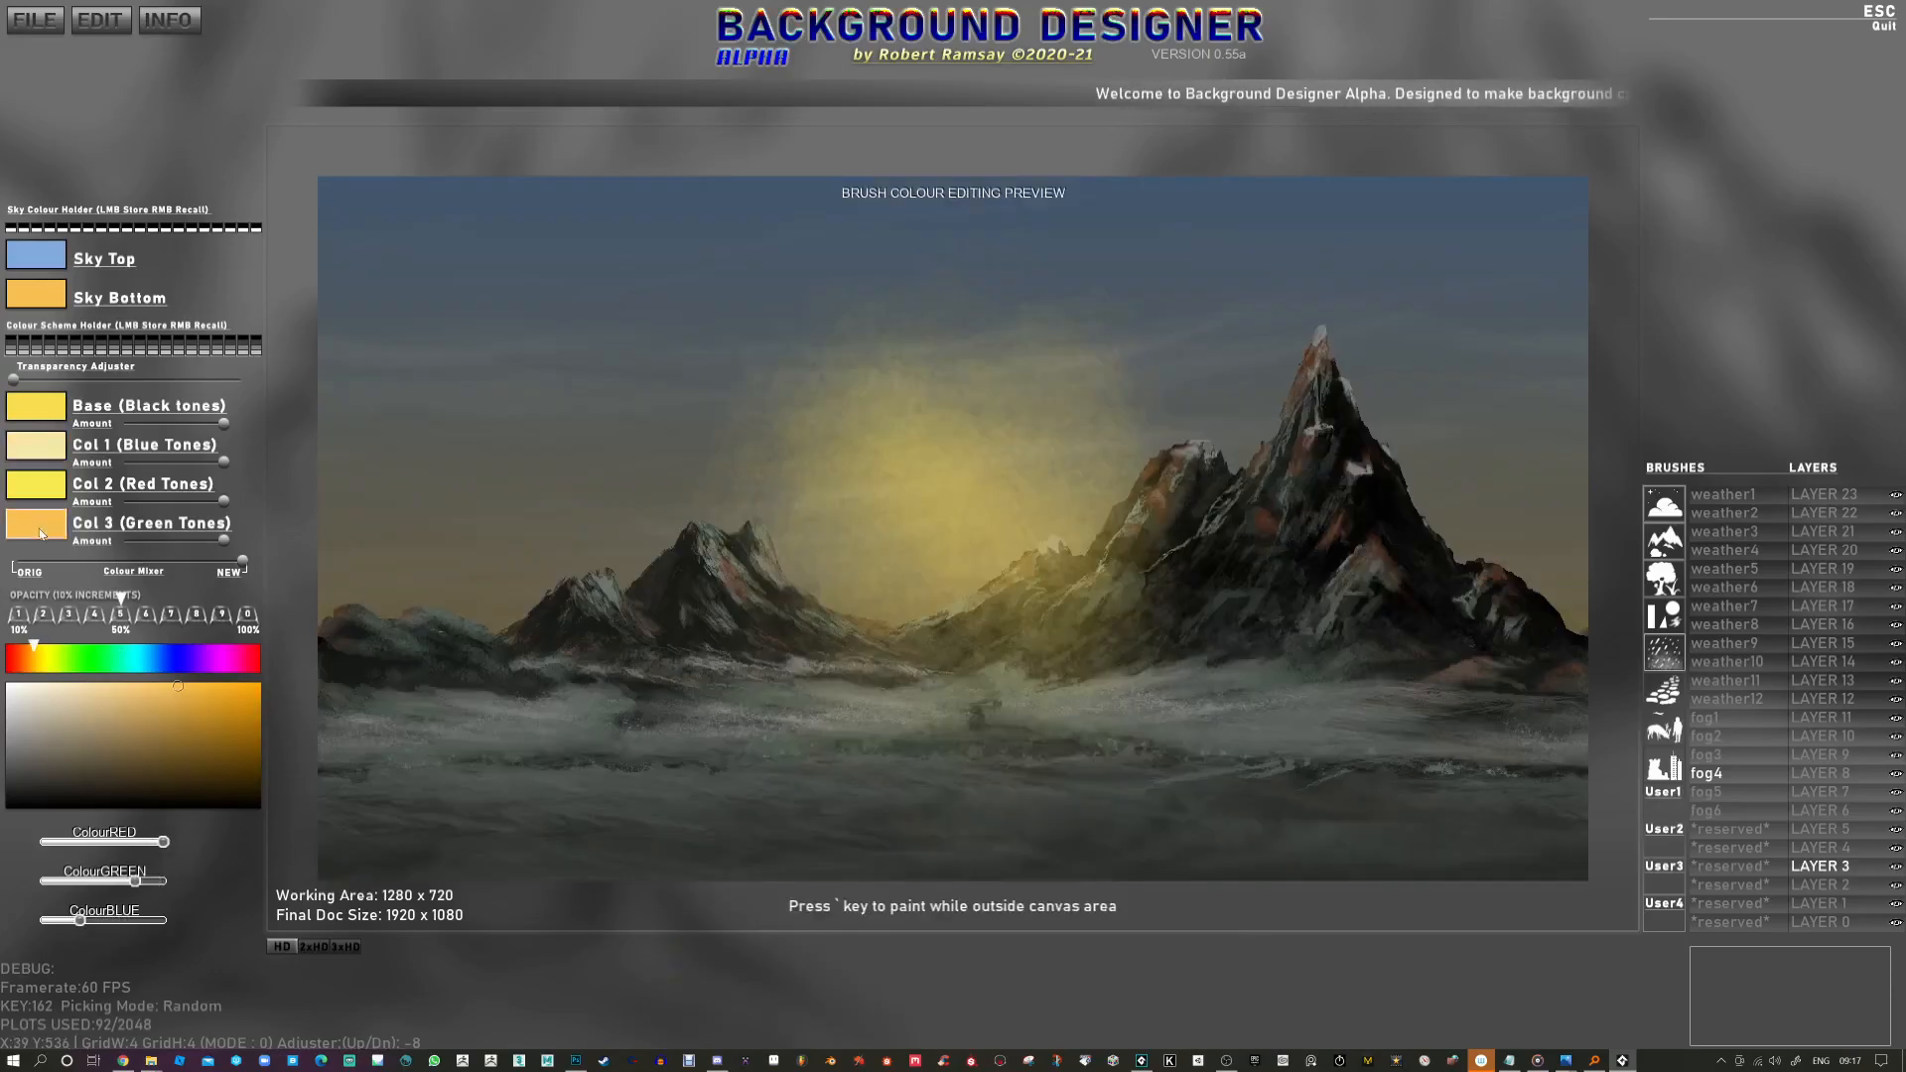
click(39, 661)
click(91, 687)
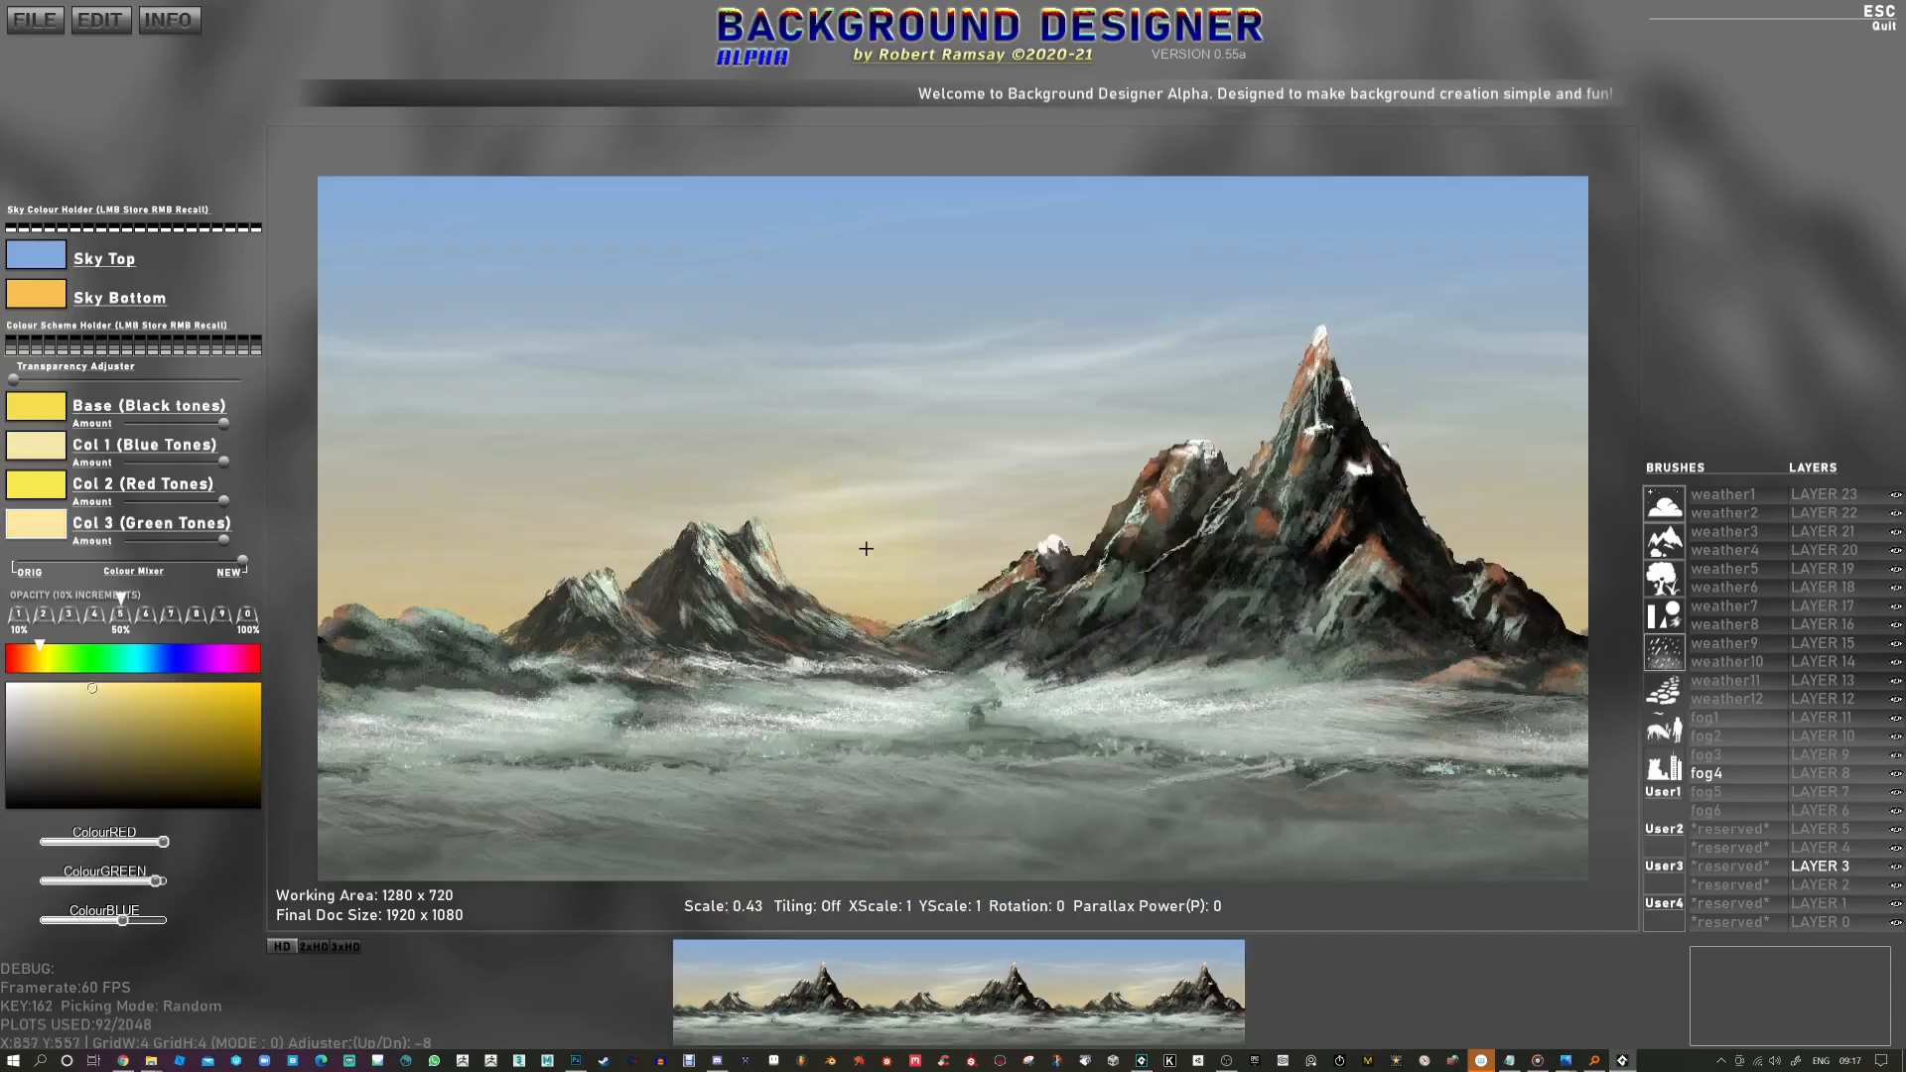
Step: Paint fog4 glow along the horizon behind the peaks, enlarging the brush scale from 0.43 to about 0.68
click(923, 598)
scroll(1089, 586, up, 2)
click(1082, 586)
scroll(1141, 586, up, 3)
click(1425, 585)
click(527, 693)
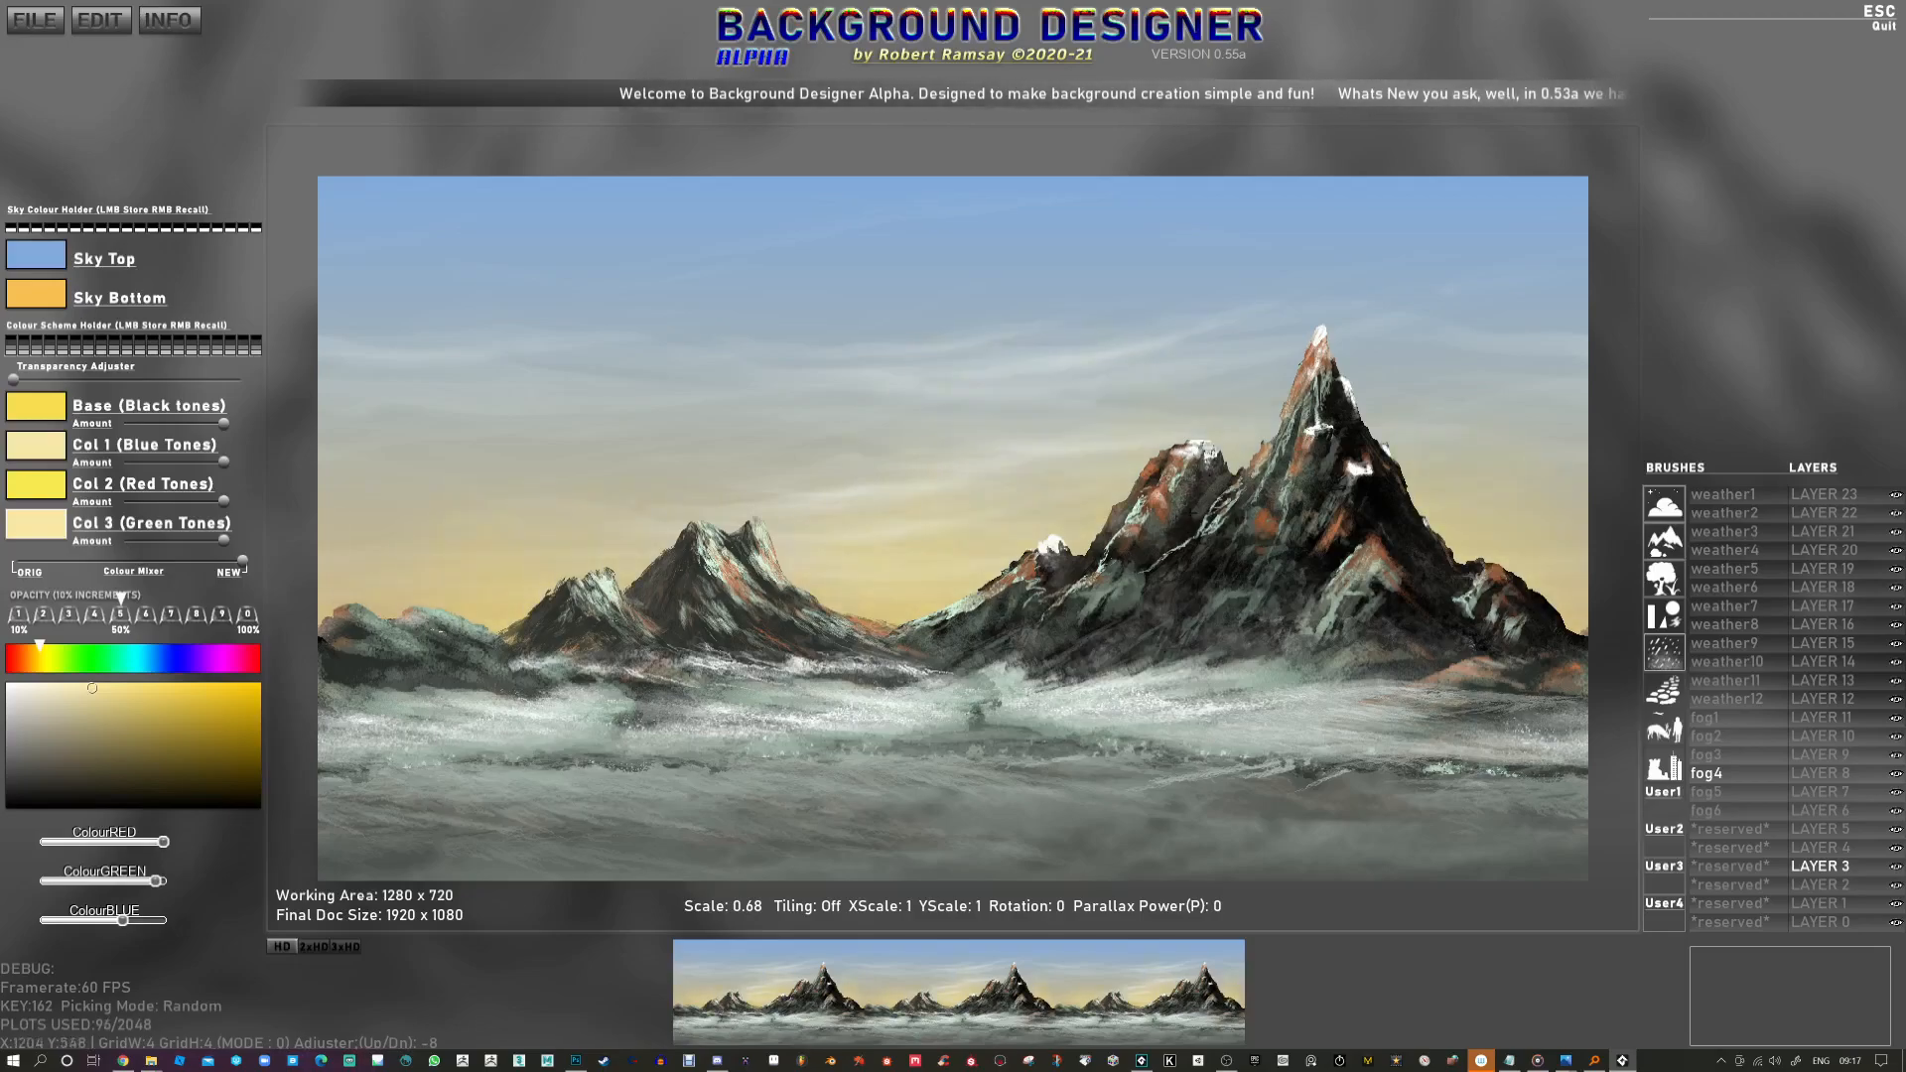
Step: Switch to the cloud4 brush in the cloud category and apply the sky bottom's orange to all four brush colours
click(1672, 510)
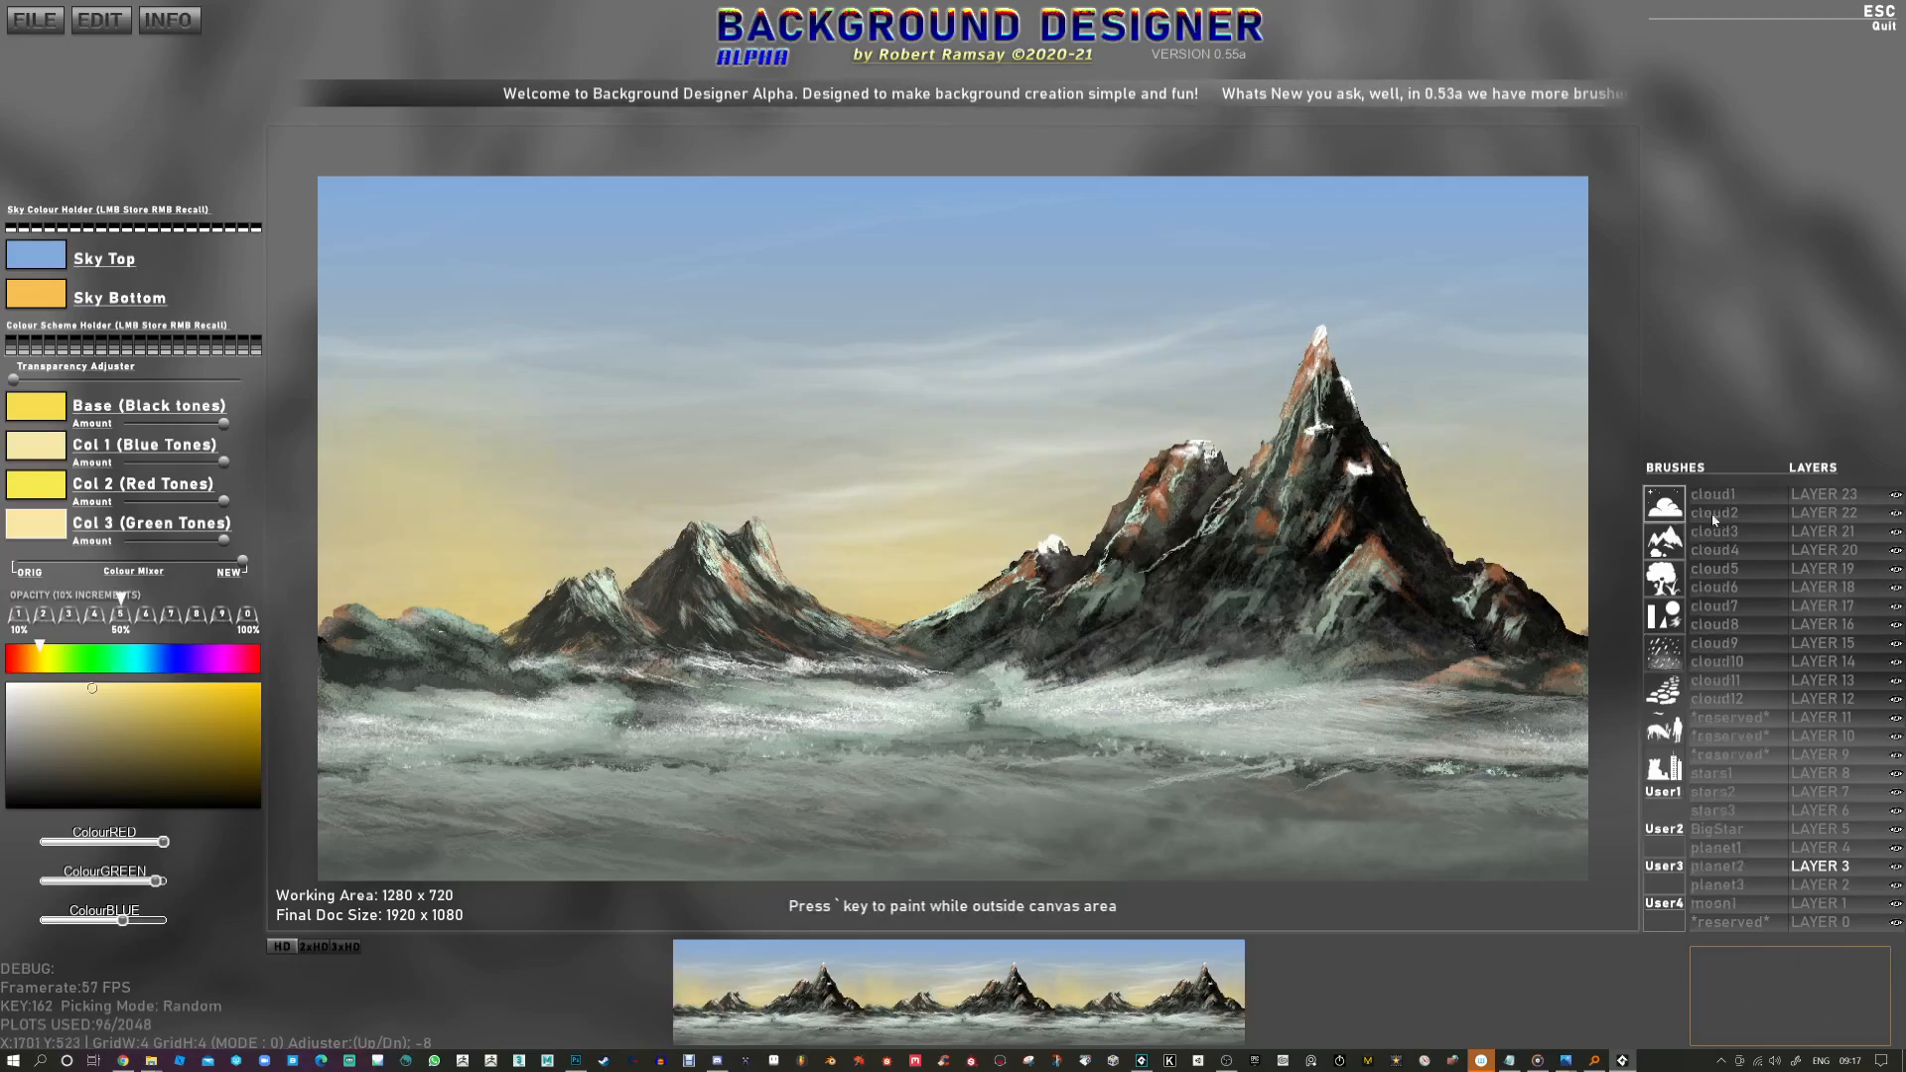
click(1729, 550)
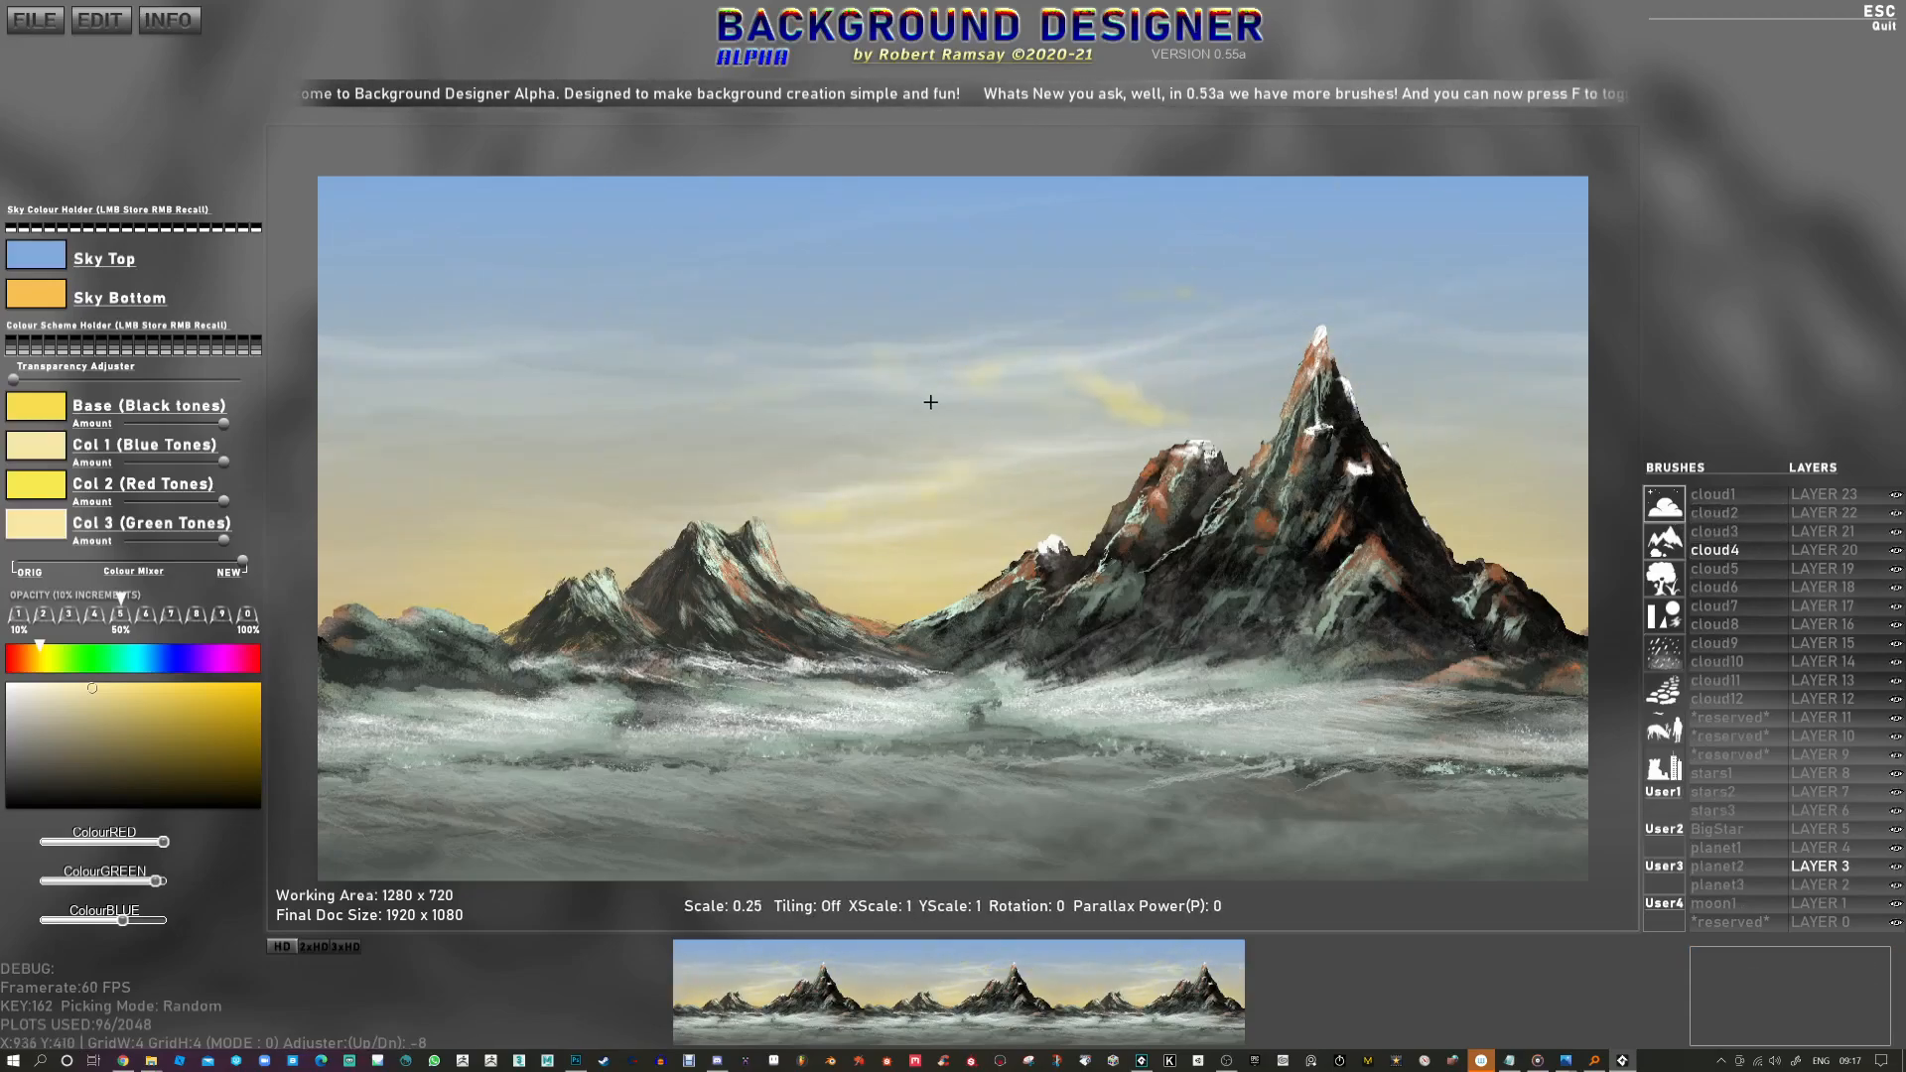
mouse_move(150, 420)
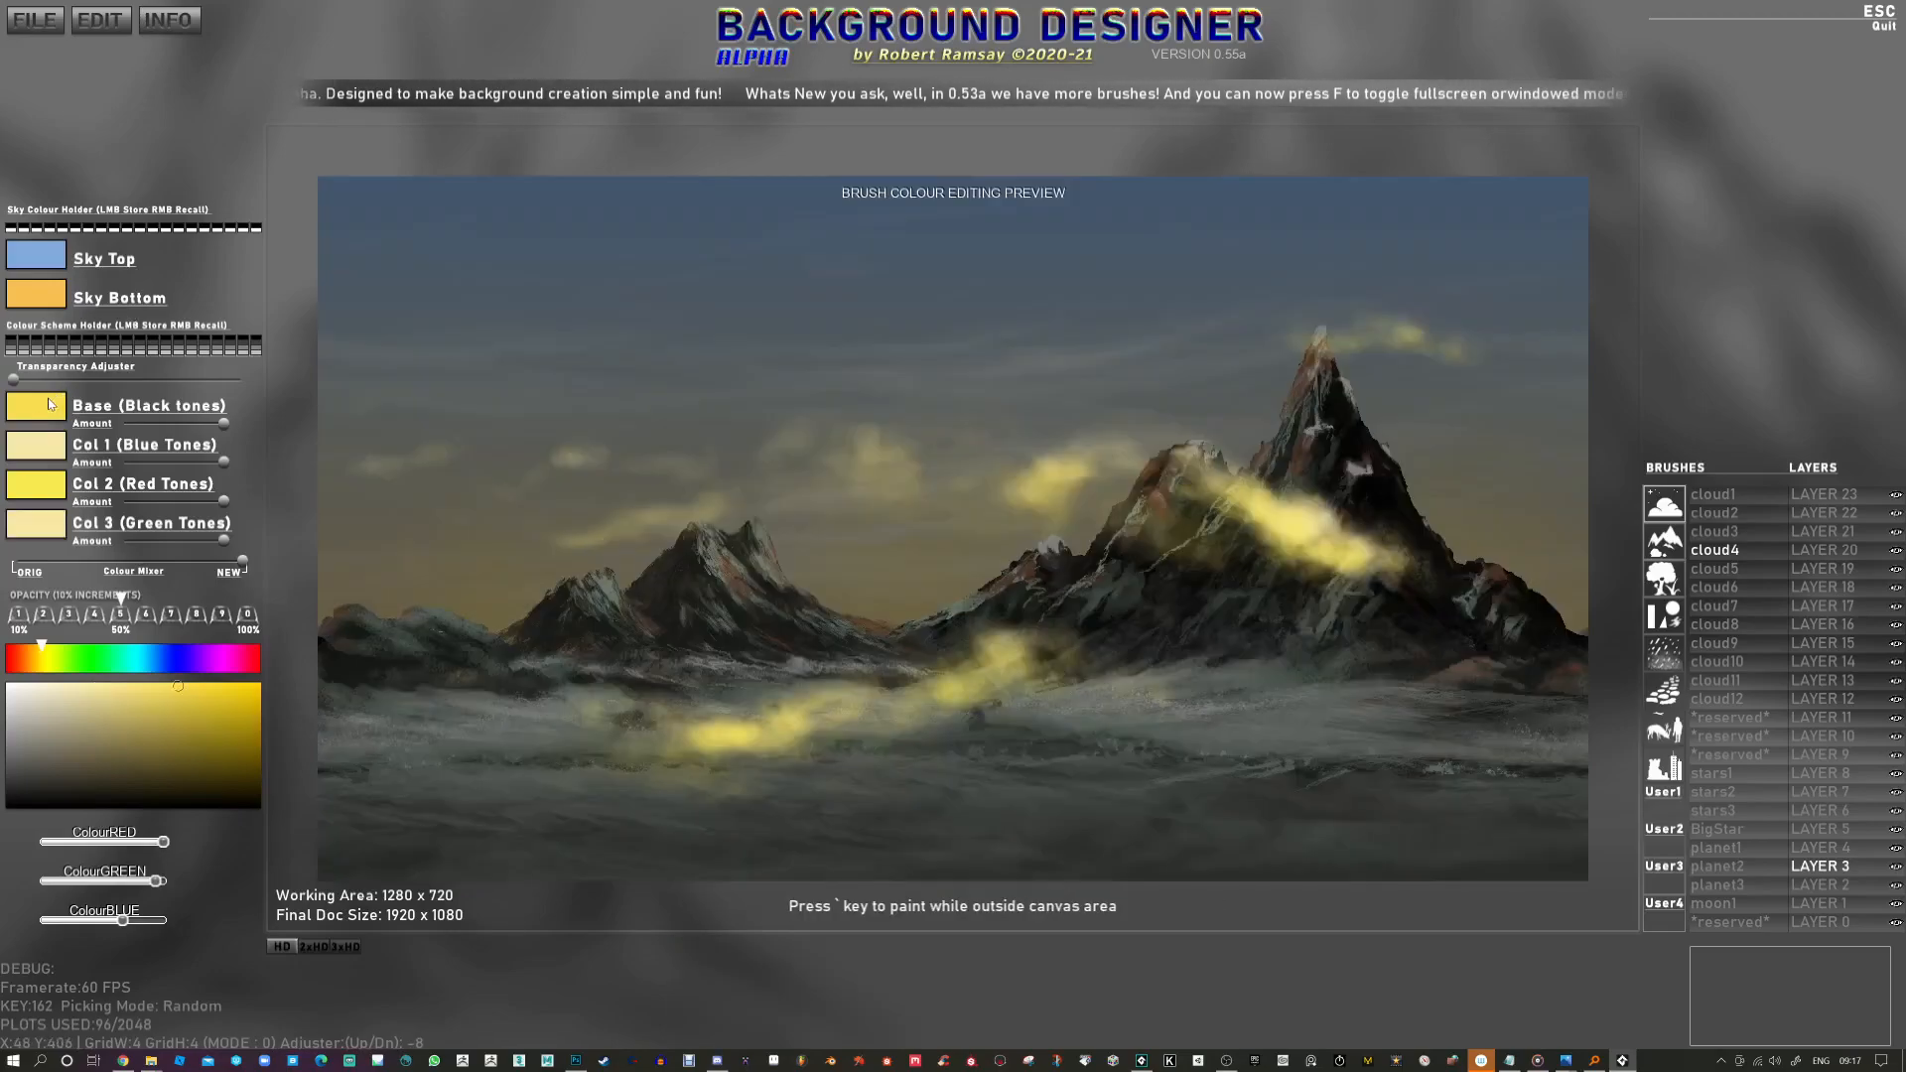
click(50, 300)
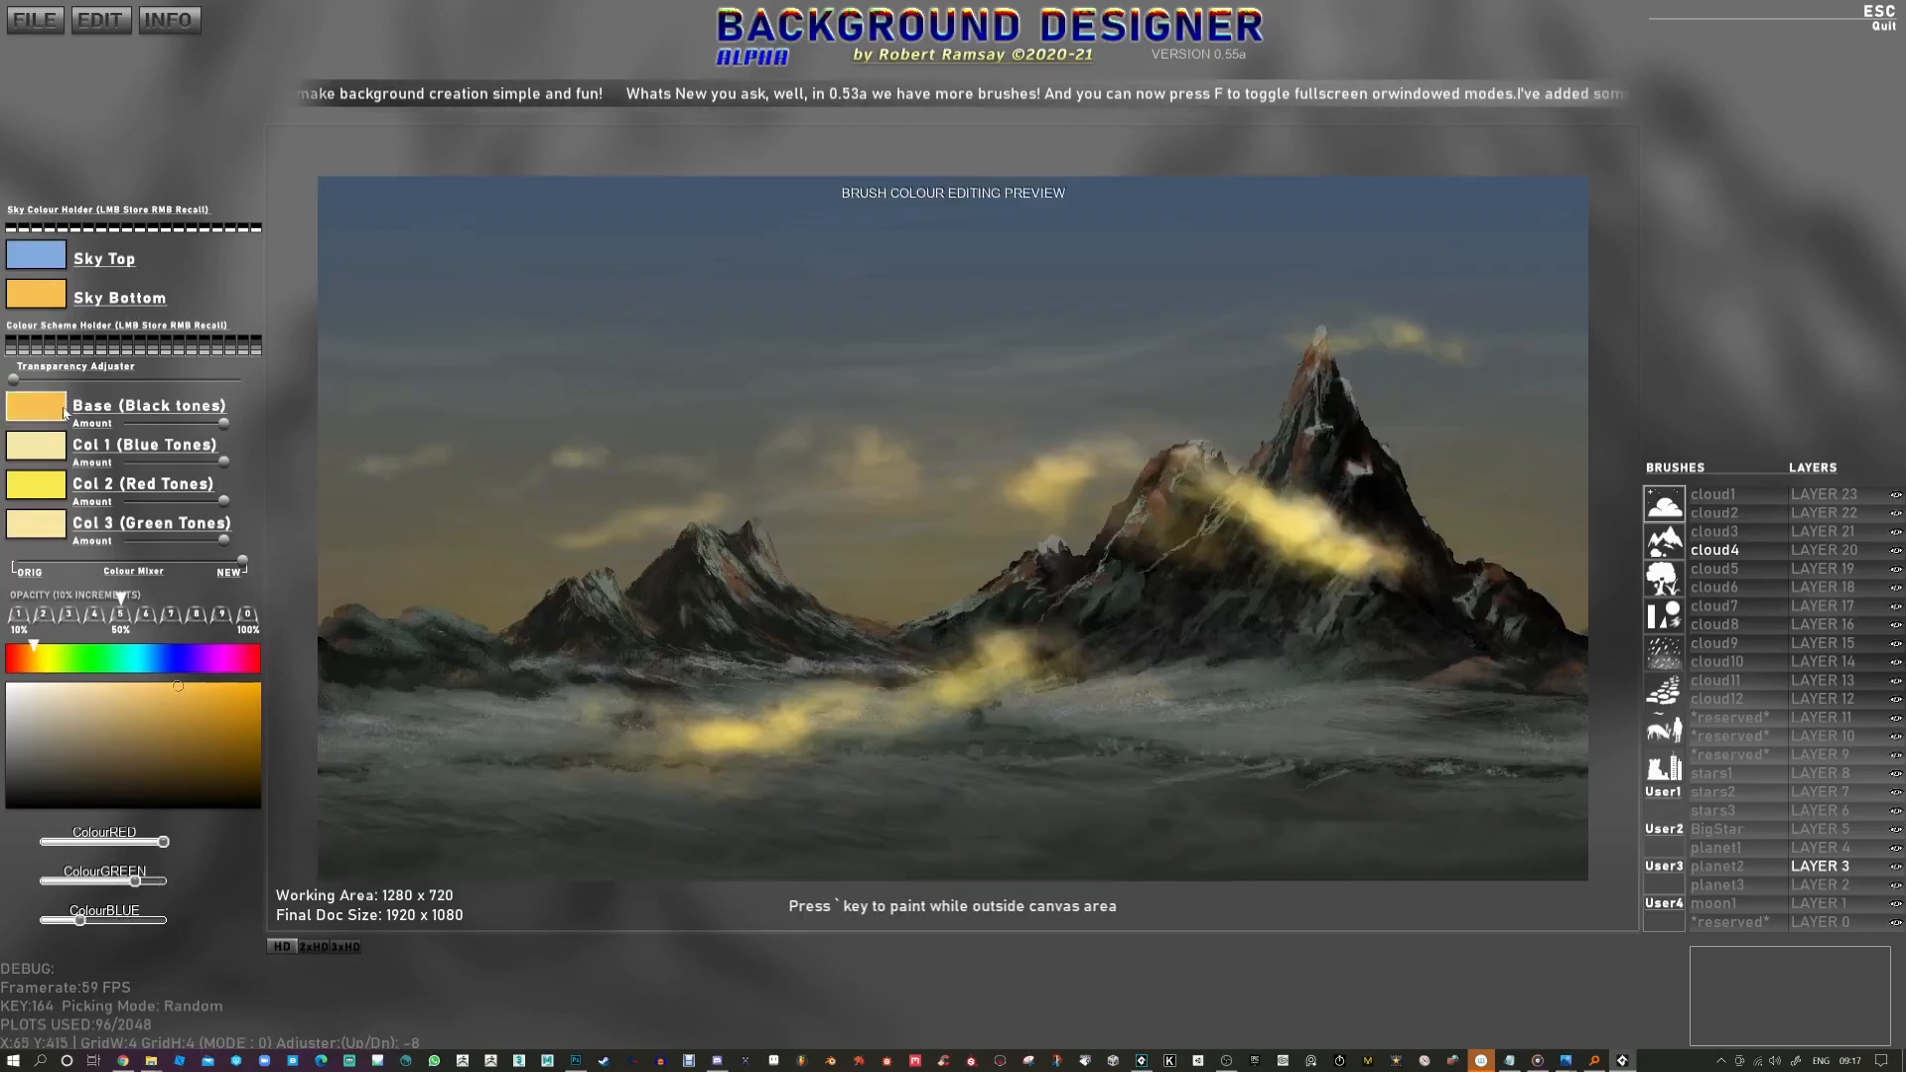
click(66, 412)
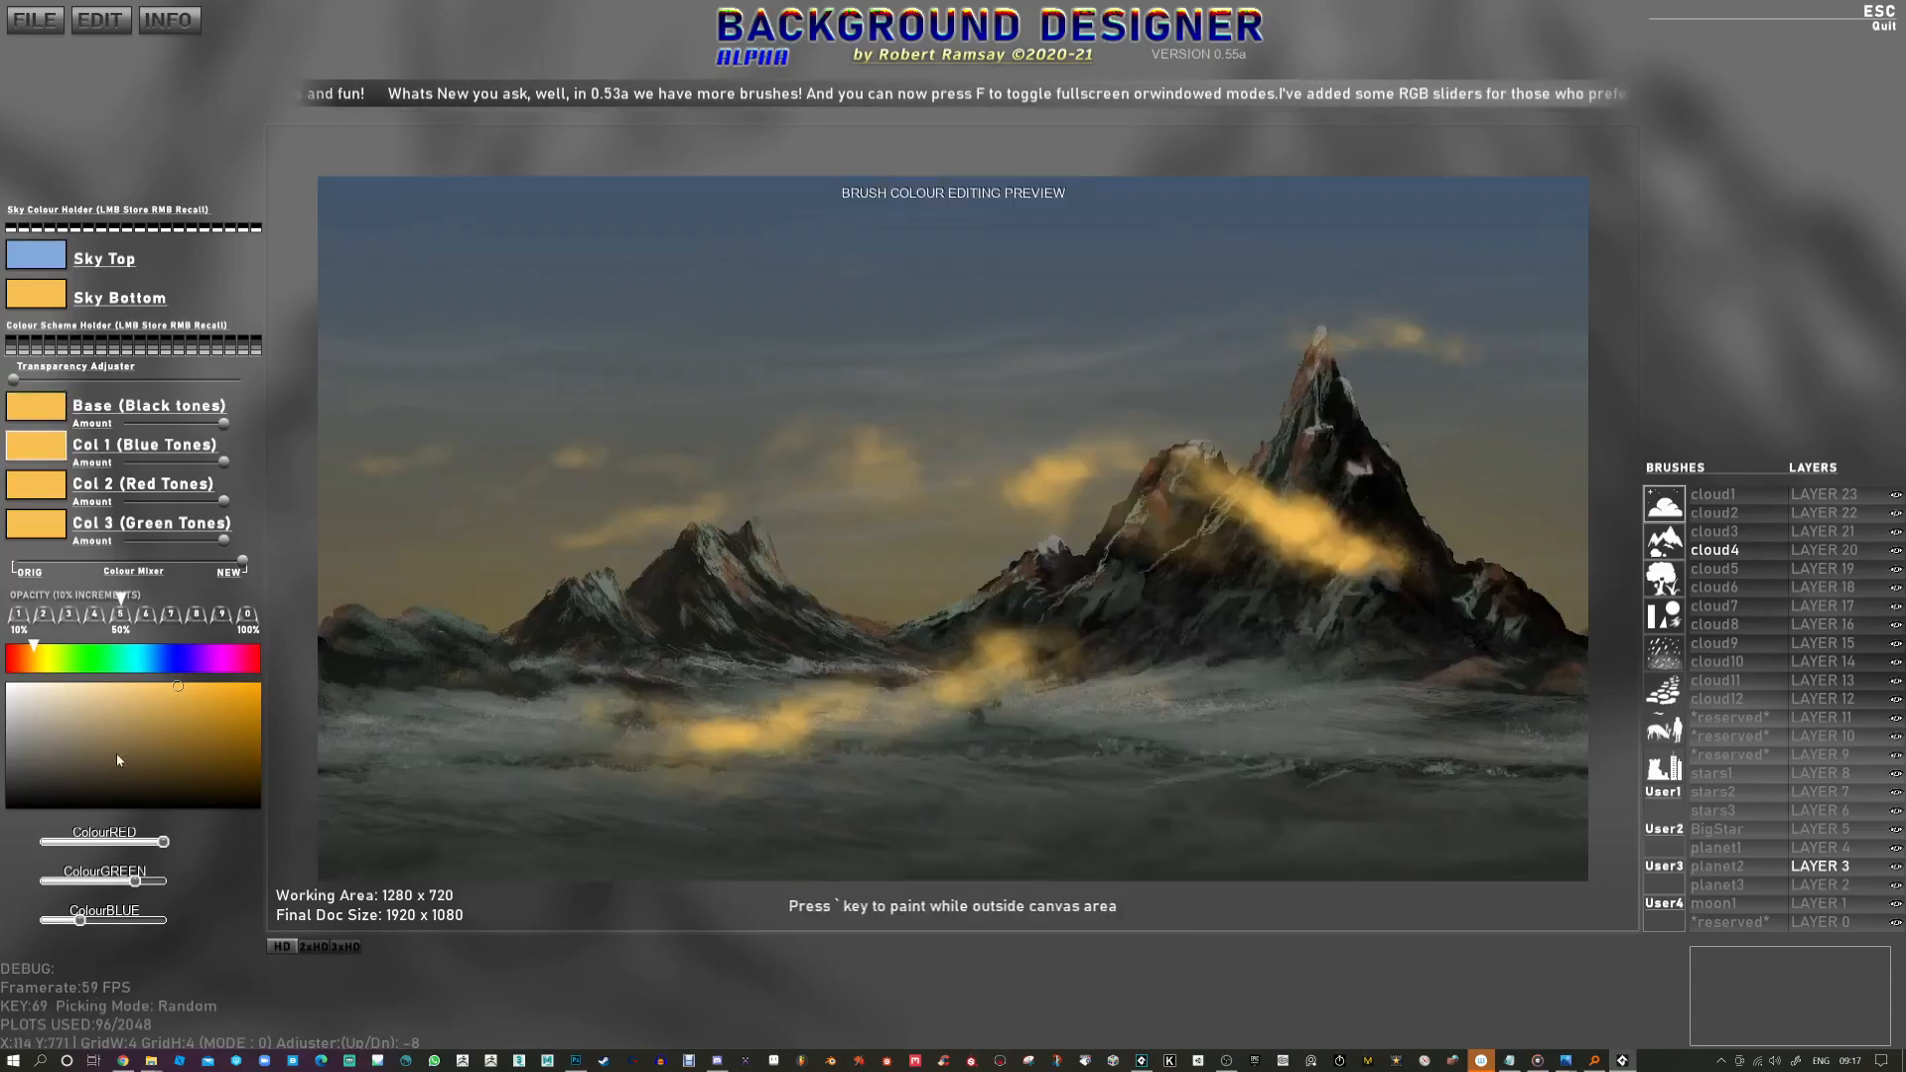
Step: Darken the Col 1 orange and generate local variations of it across all four cloud4 colours using Local picking mode
click(181, 707)
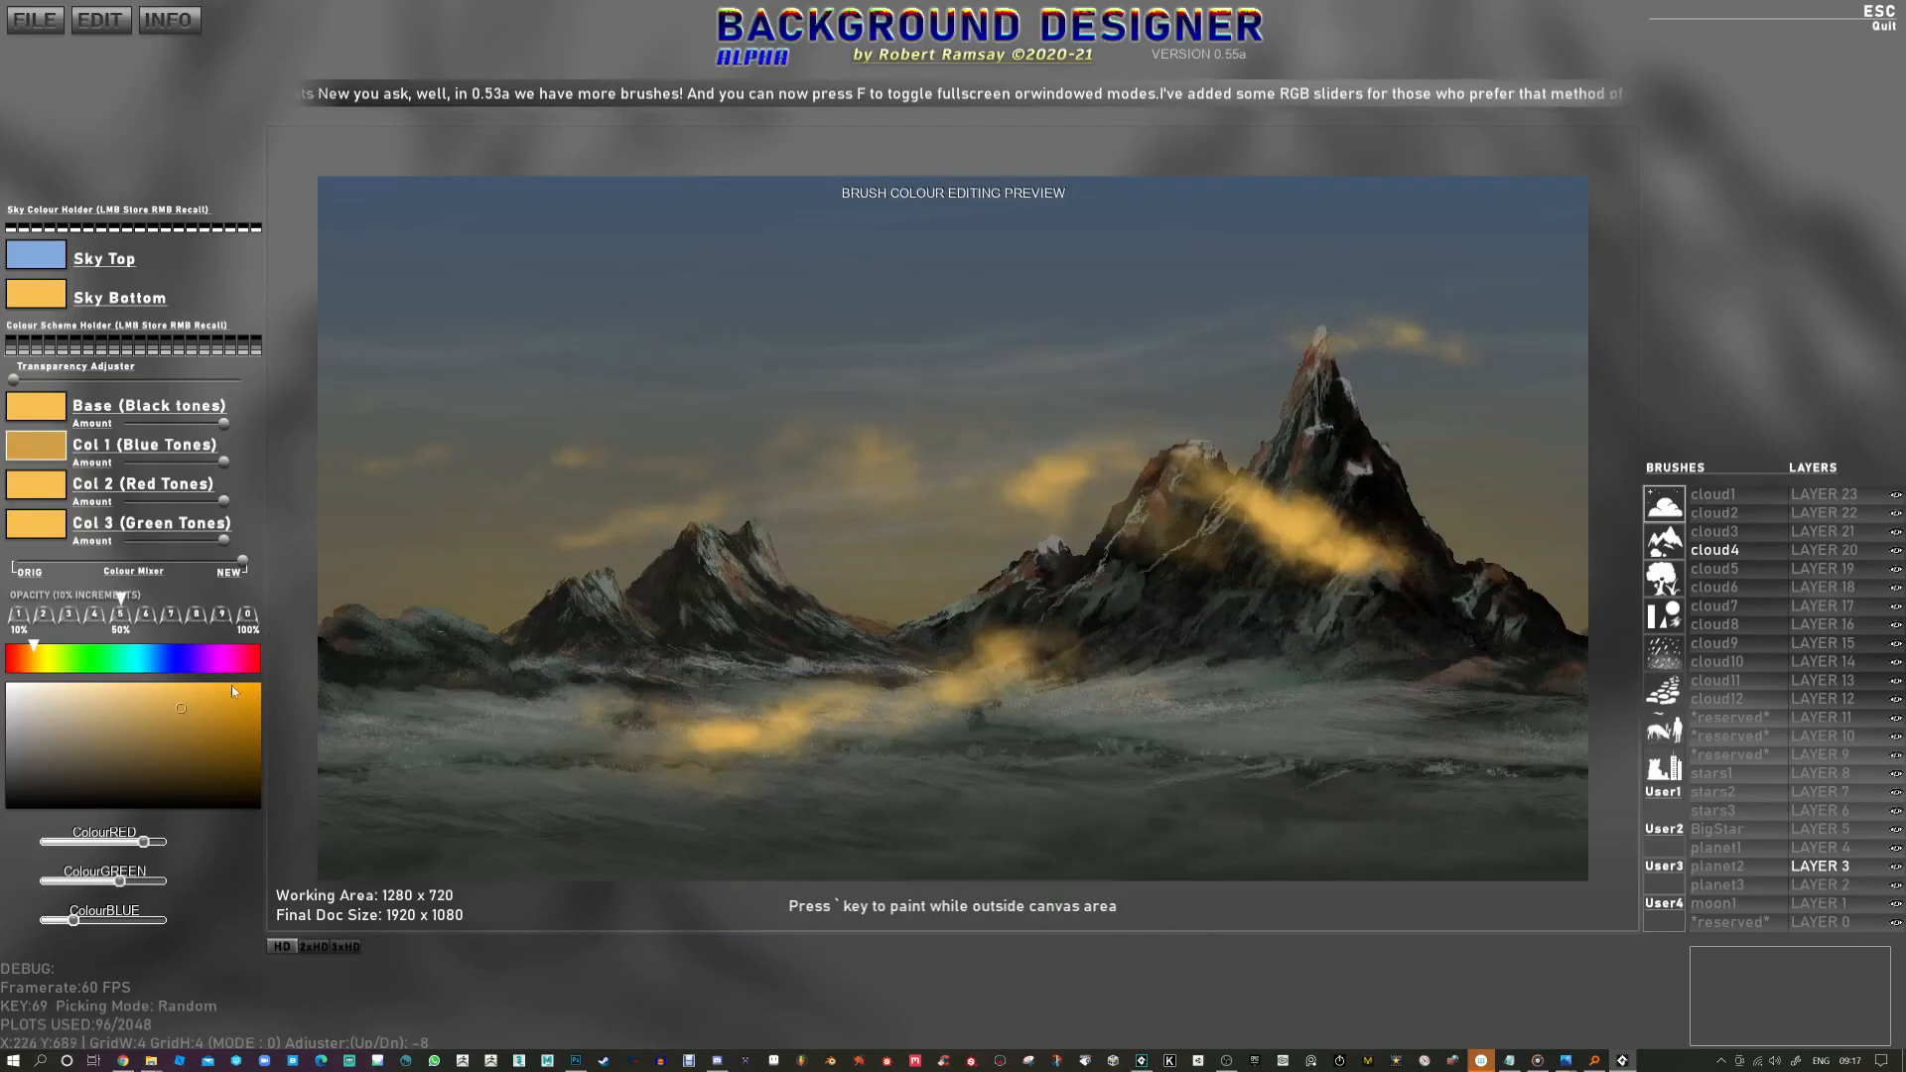
scroll(642, 760, down, 2)
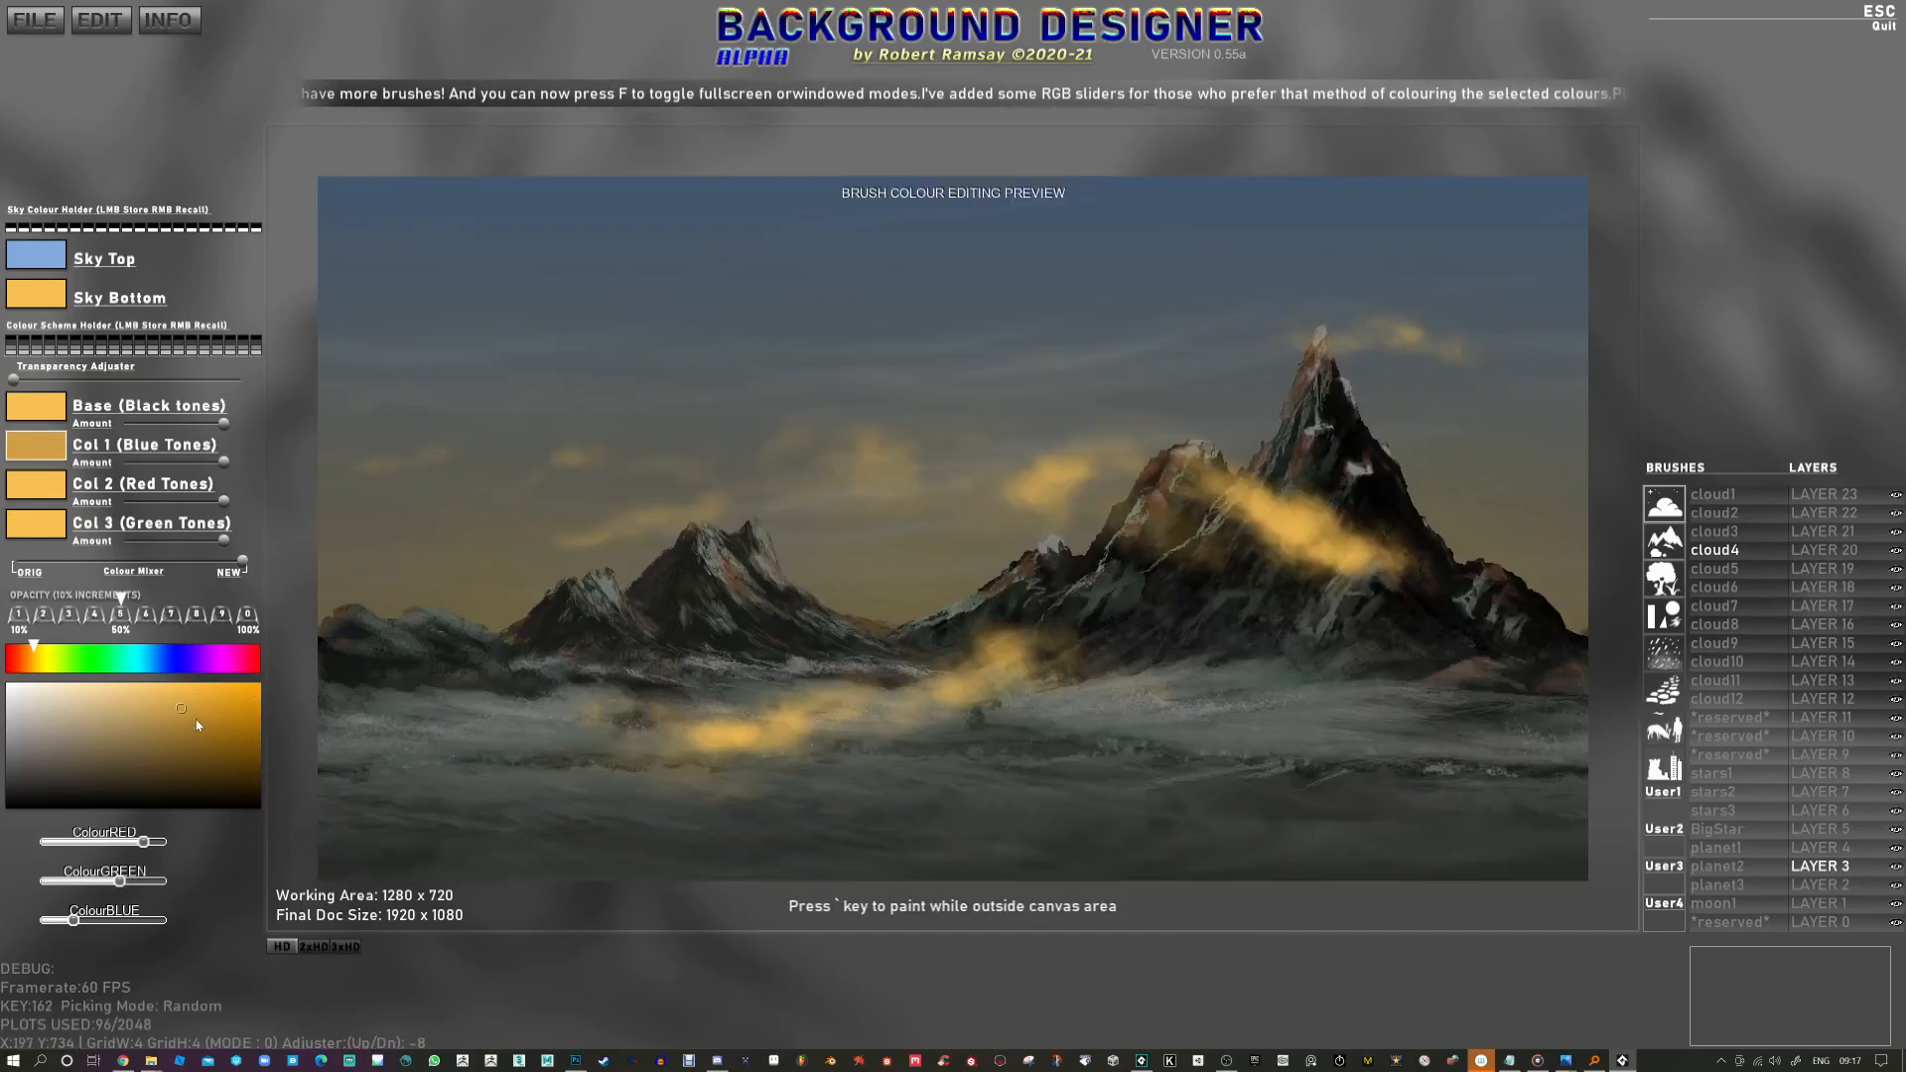
key(Tab)
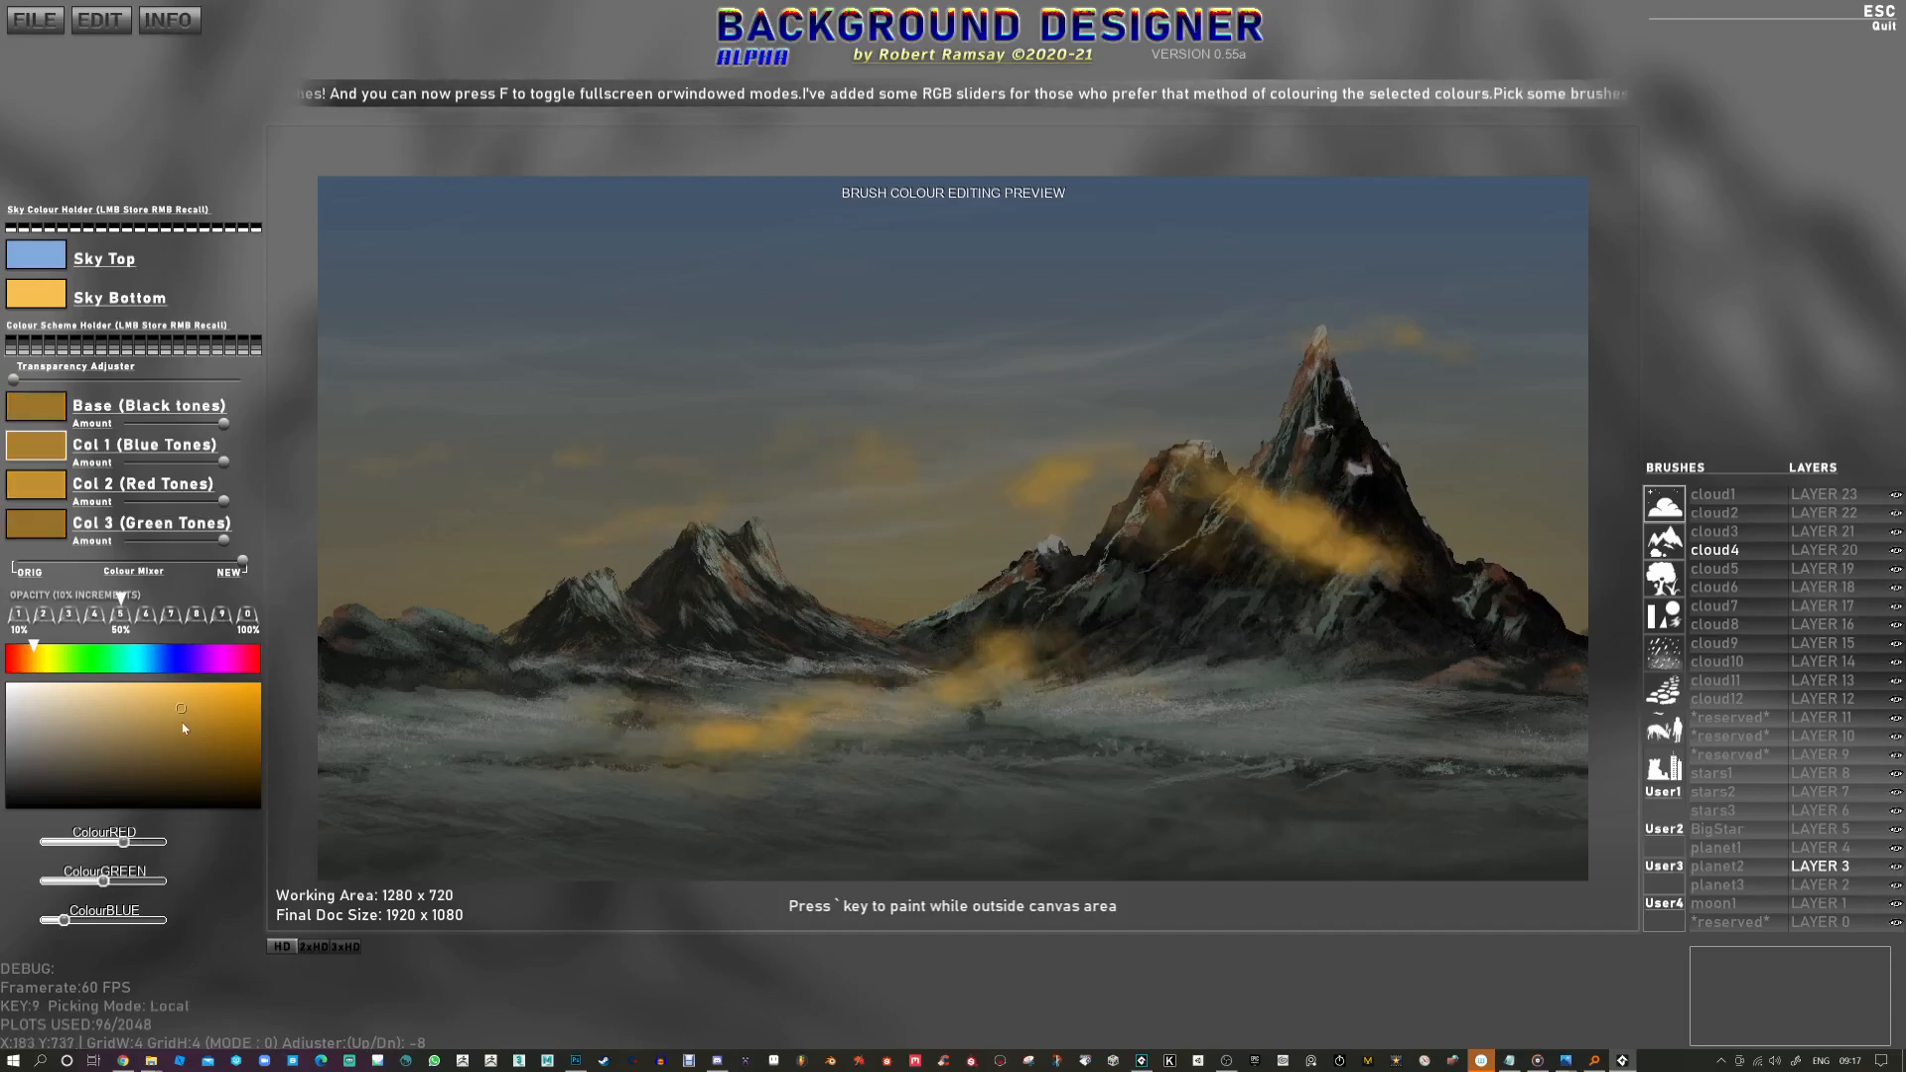
click(188, 722)
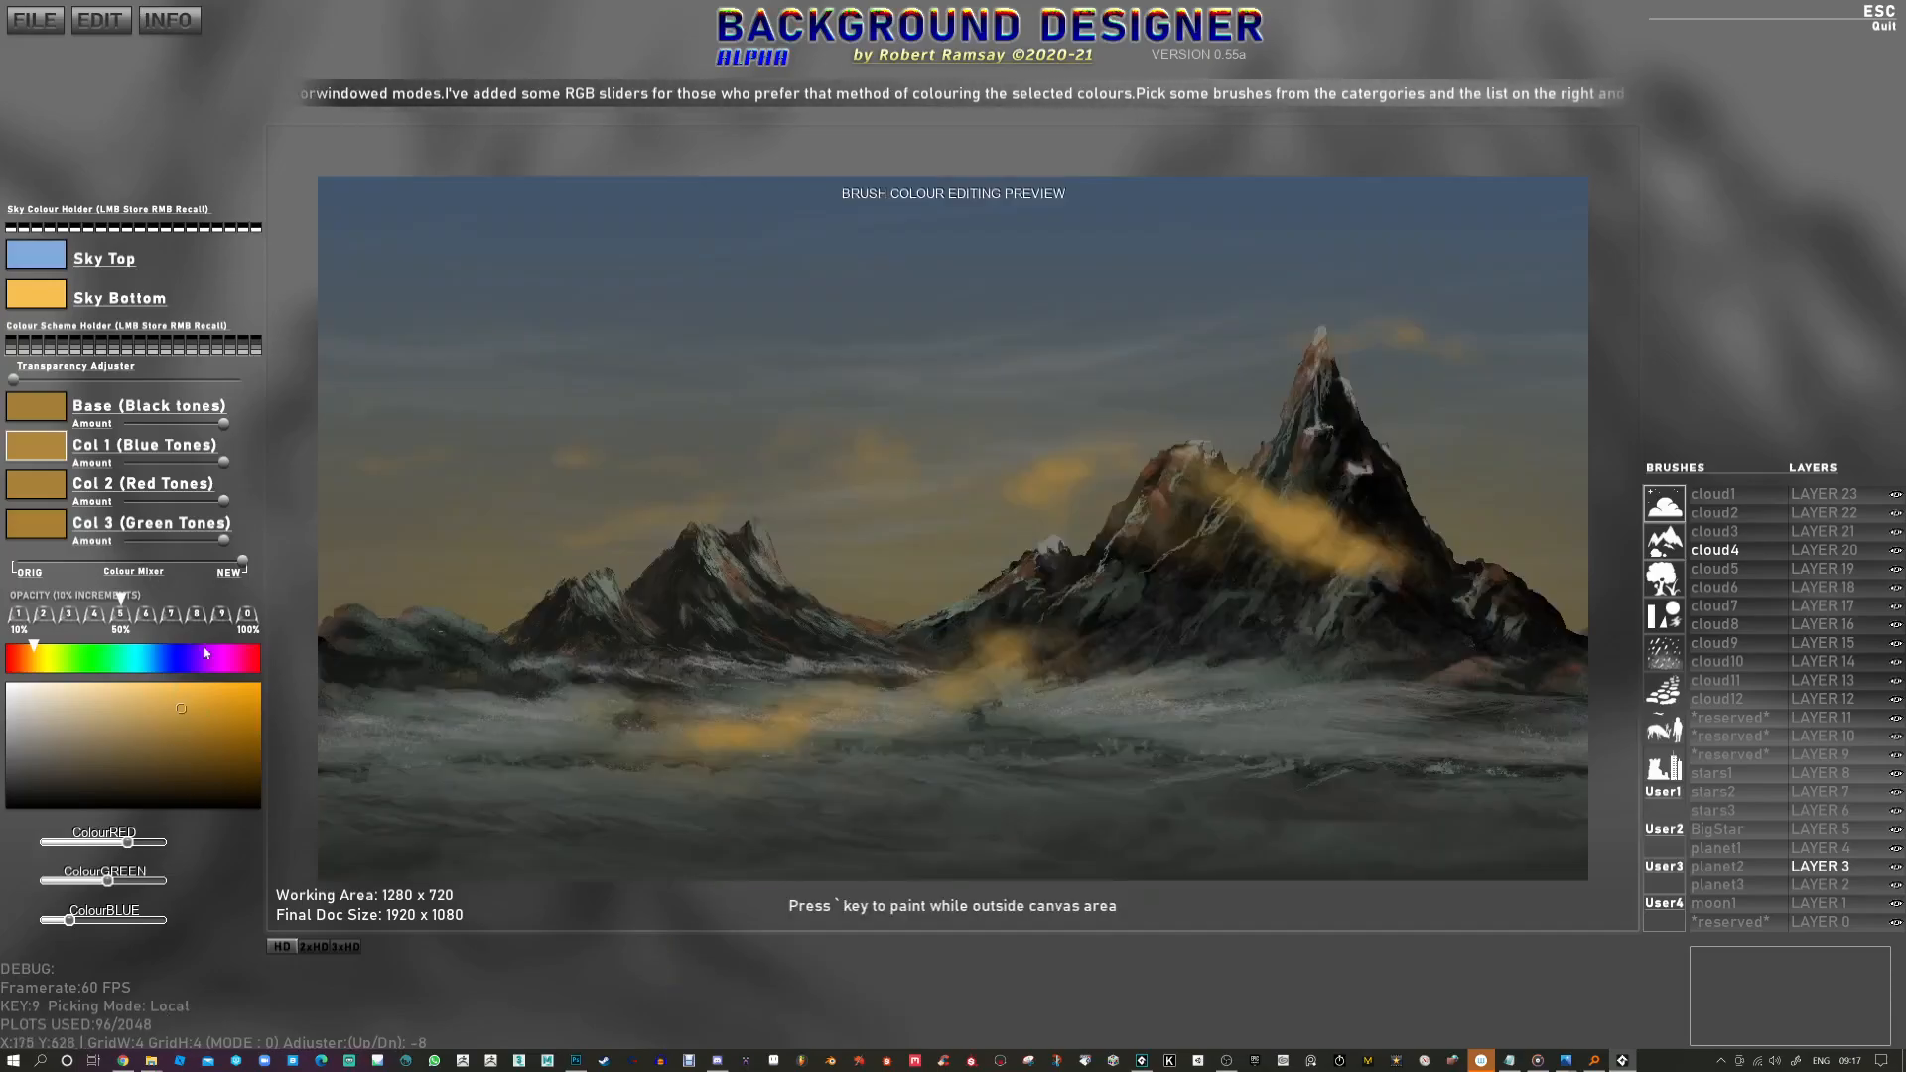
click(181, 717)
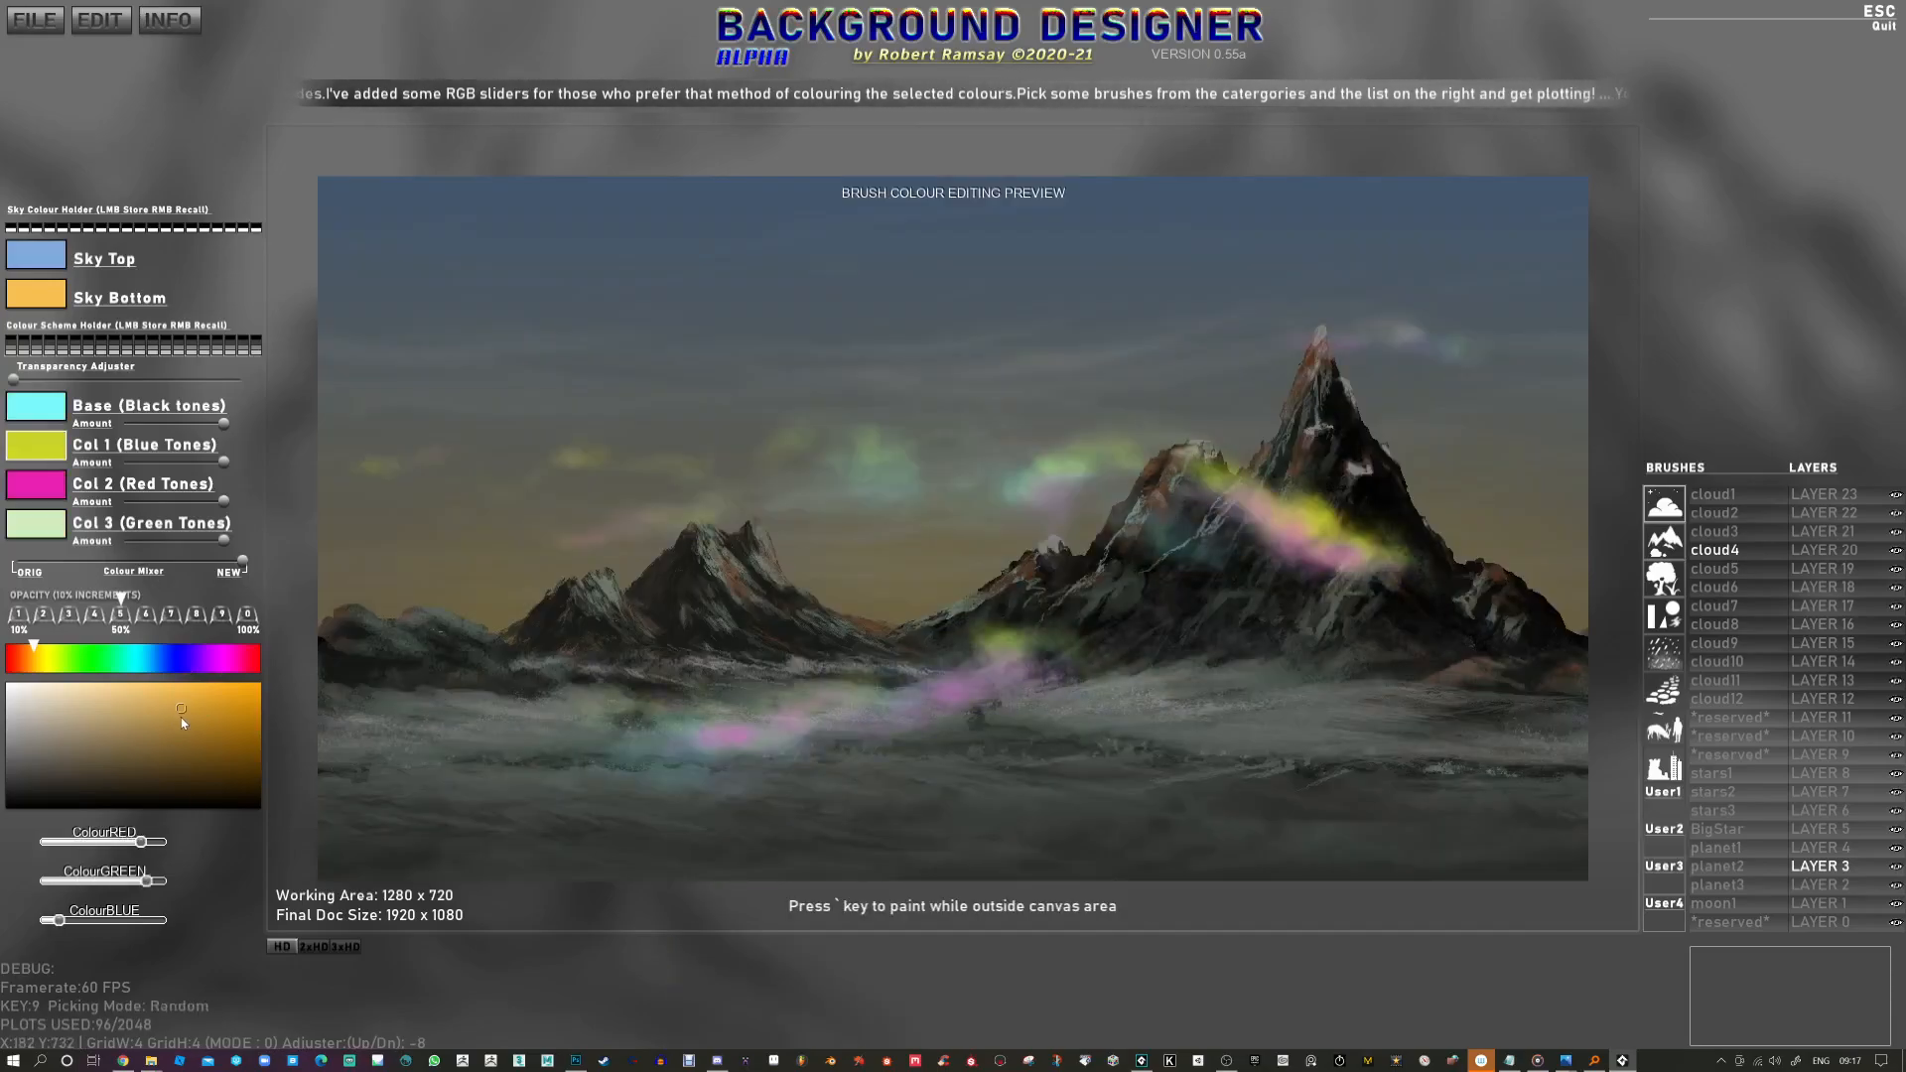
click(181, 746)
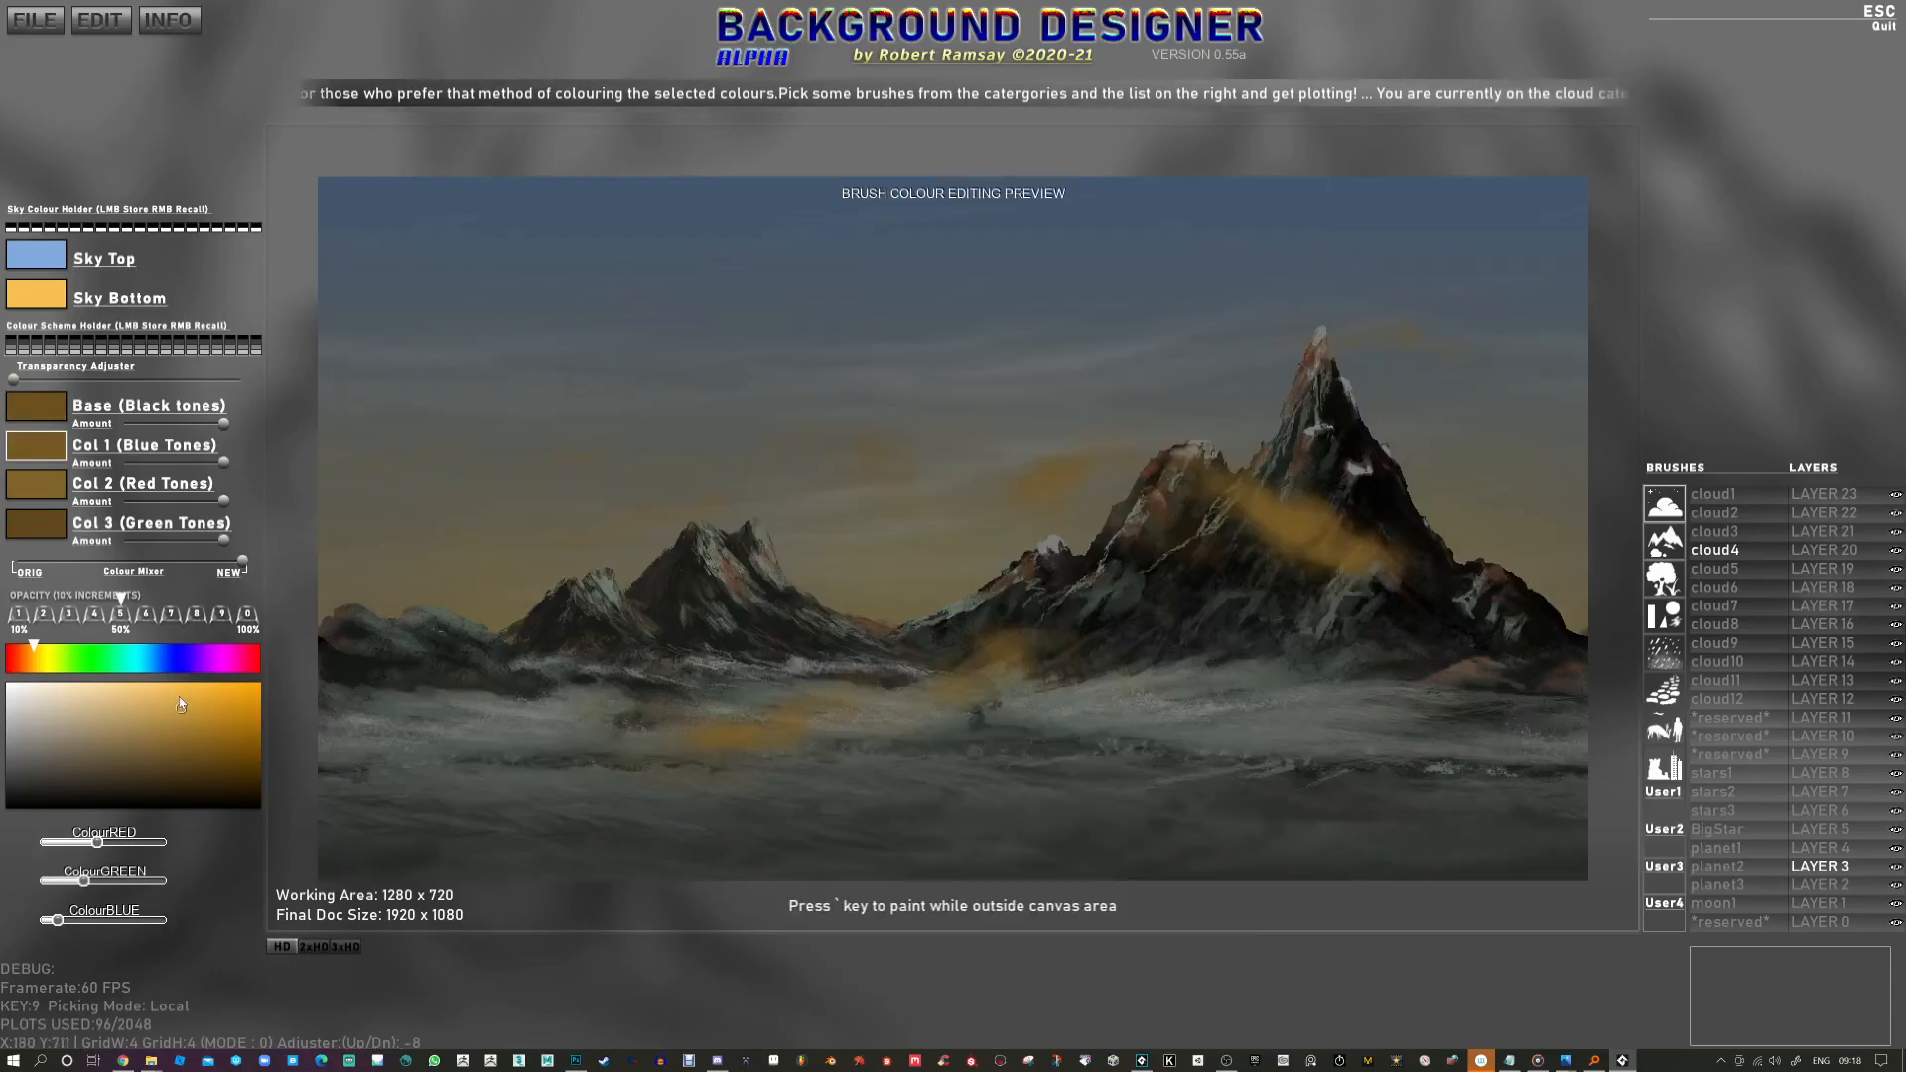
click(204, 700)
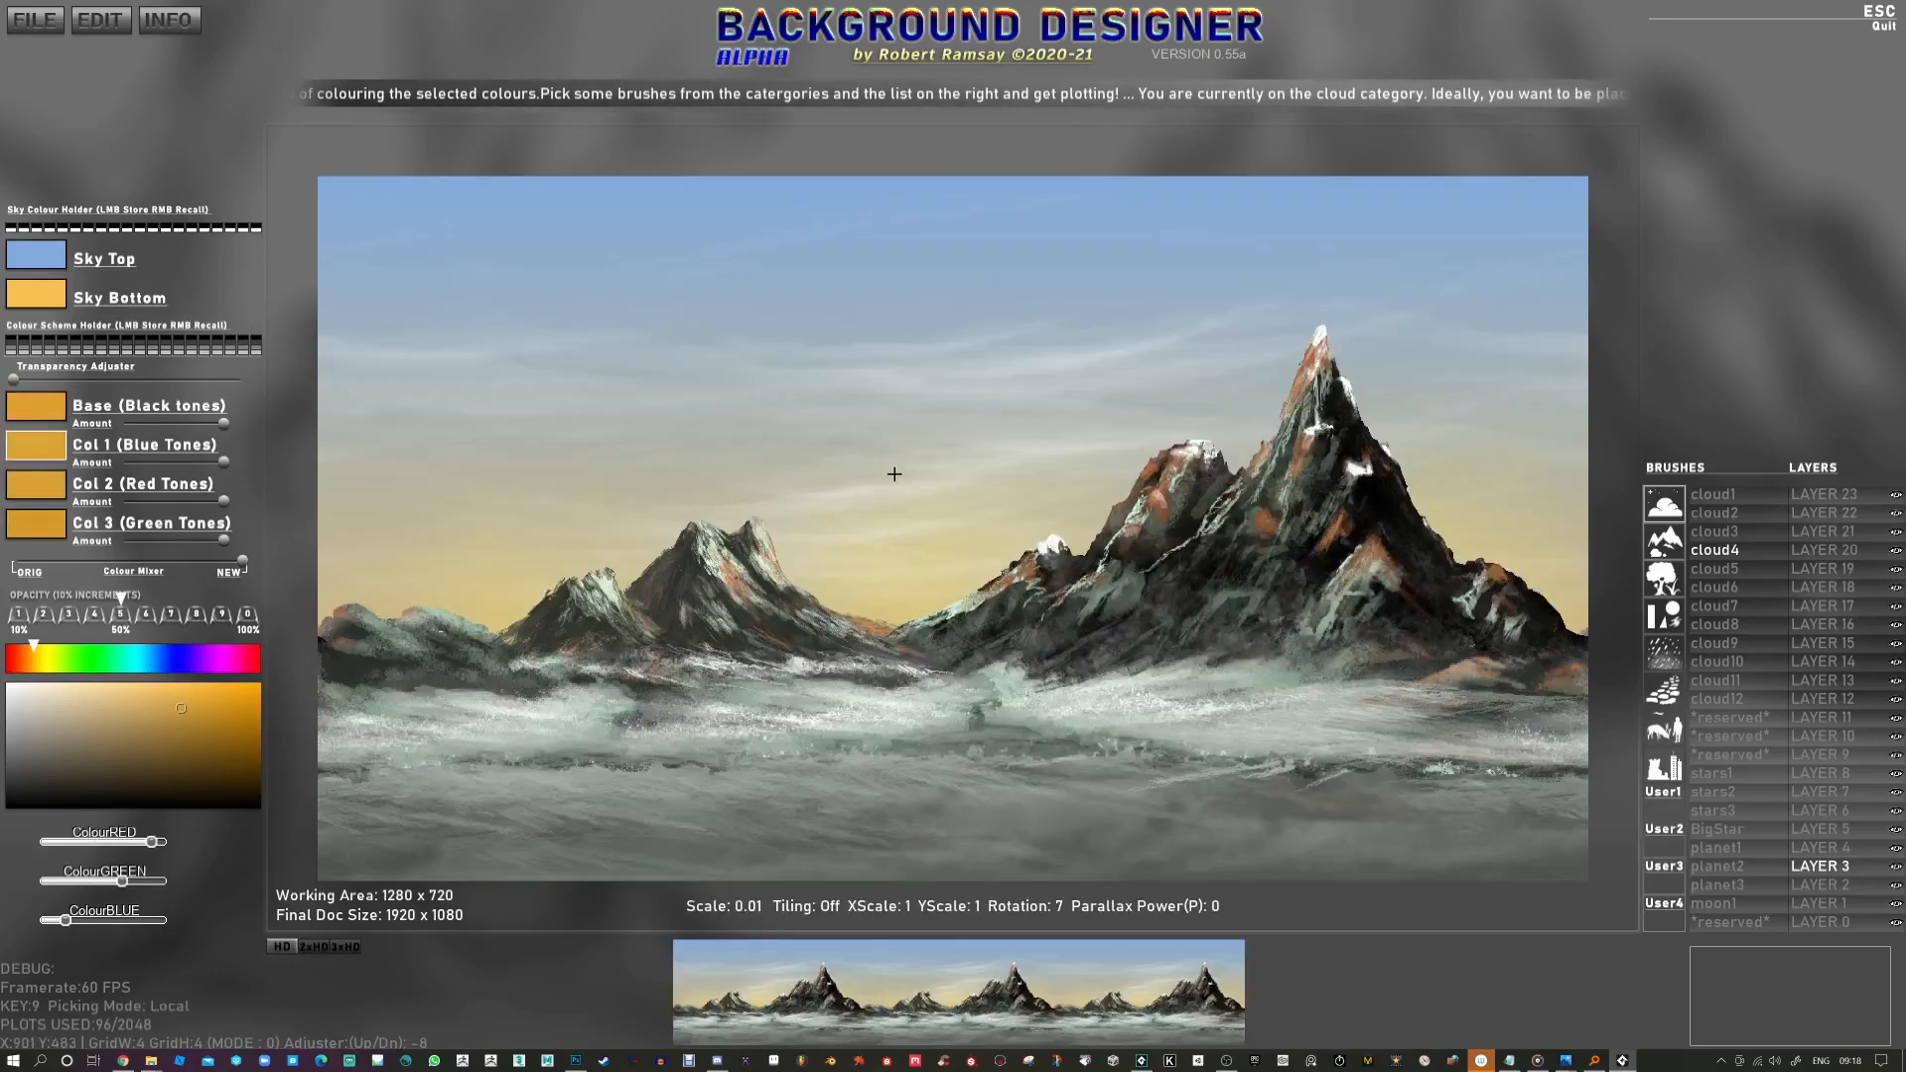
Step: Paint faint orange cloud4 wisps beside the tallest peak, reducing the opacity to 50% and adjusting the scale to about 0.29
key(9)
scroll(892, 476, up, 5)
scroll(892, 475, down, 7)
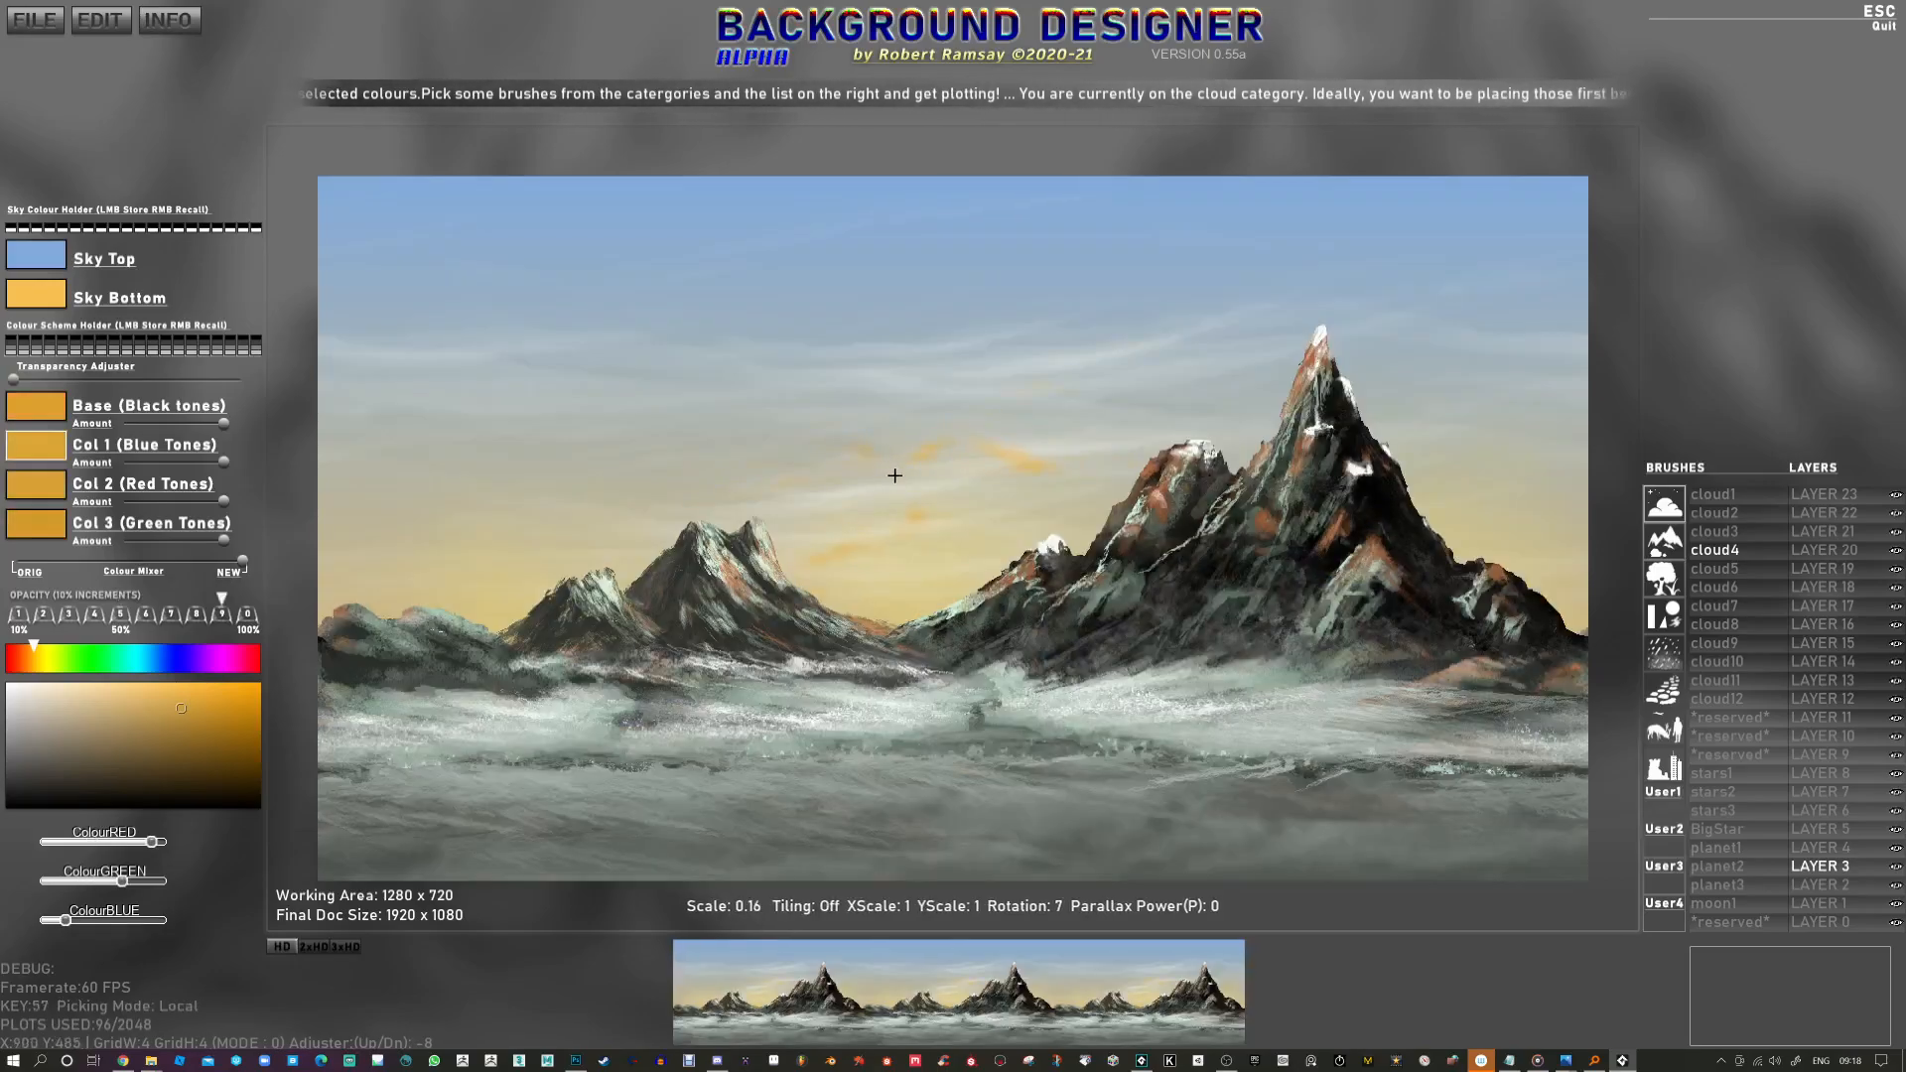
key(3)
key(5)
scroll(1080, 447, up, 3)
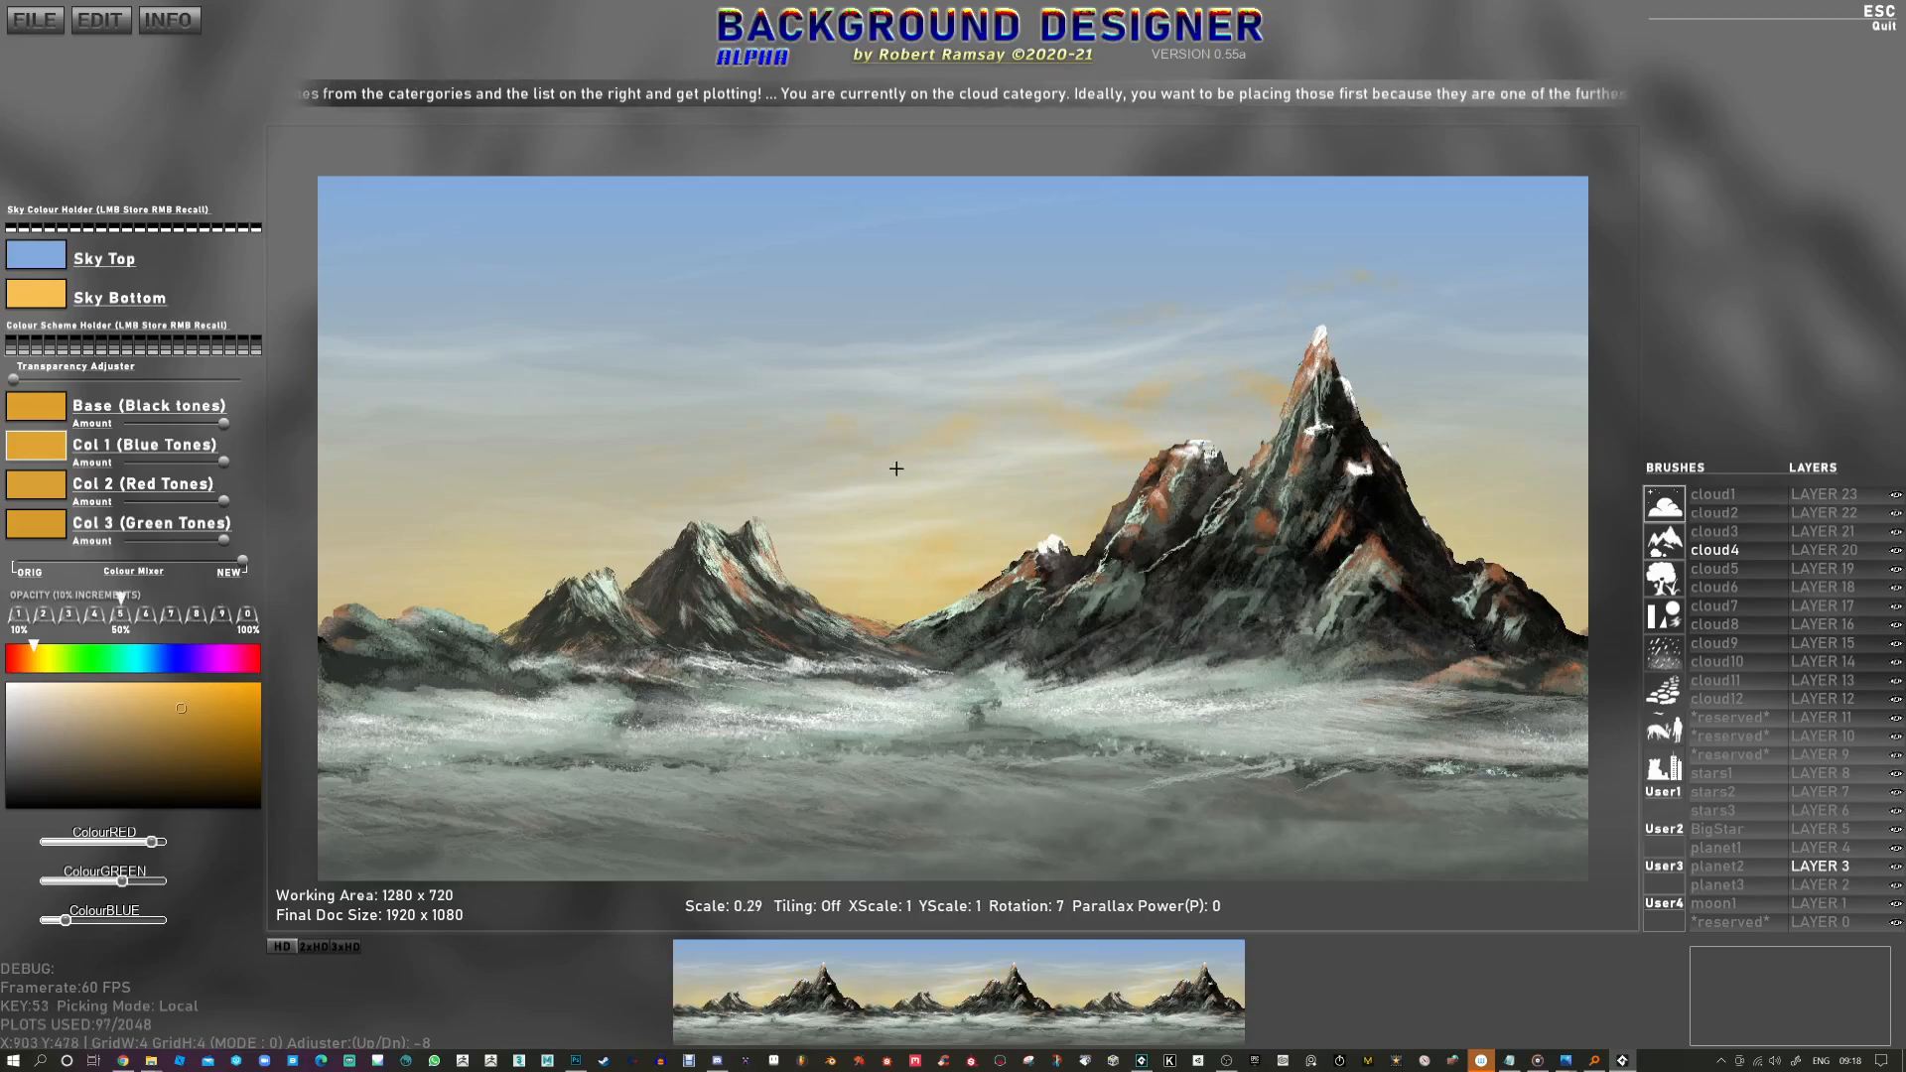
Step: Switch to the cloud5 brush and paint a faint orange cloud above the smaller peaks at 20% opacity
click(1763, 572)
key(2)
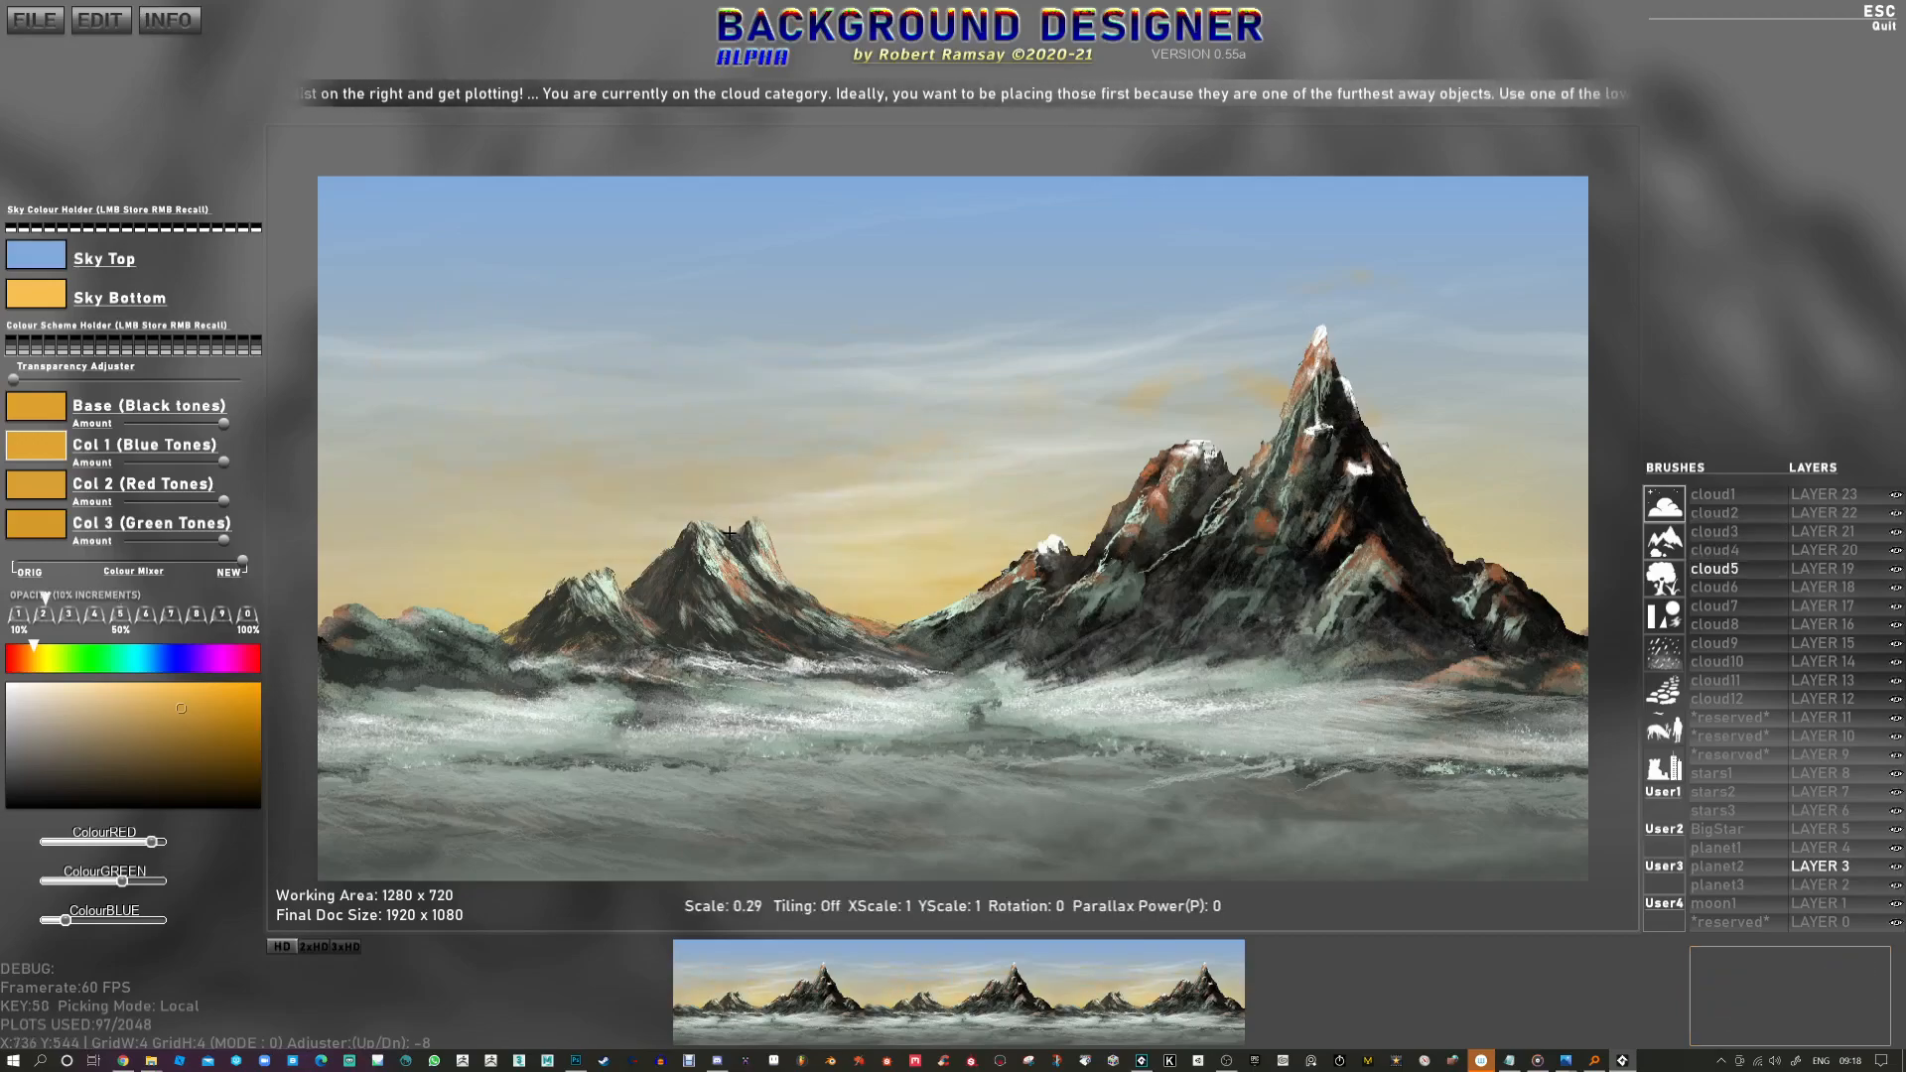
scroll(979, 285, down, 1)
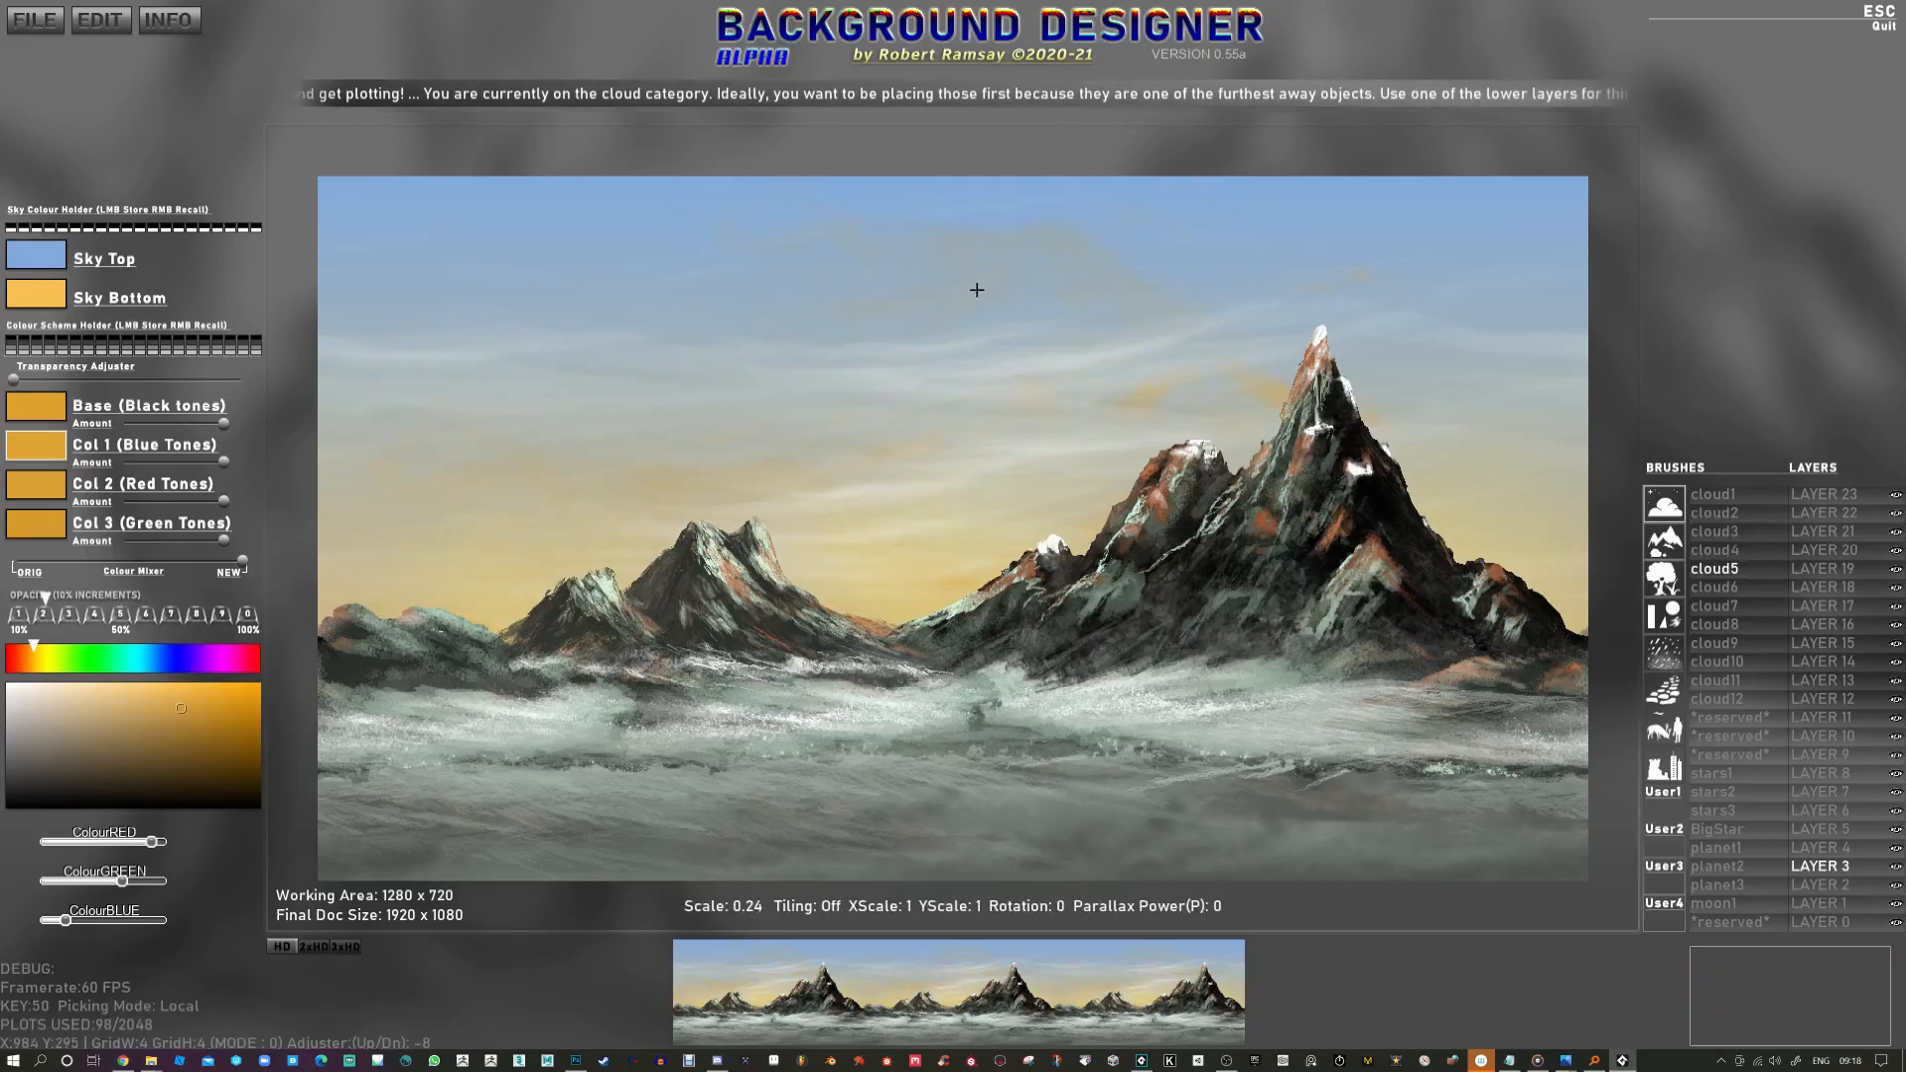
Step: Recolour the cloud5 brush bright yellow and paint streaks beside the tall peak and above the smaller peaks, varying scale, flip and rotation
mouse_move(45, 481)
drag(37, 663, 43, 663)
click(206, 693)
click(50, 457)
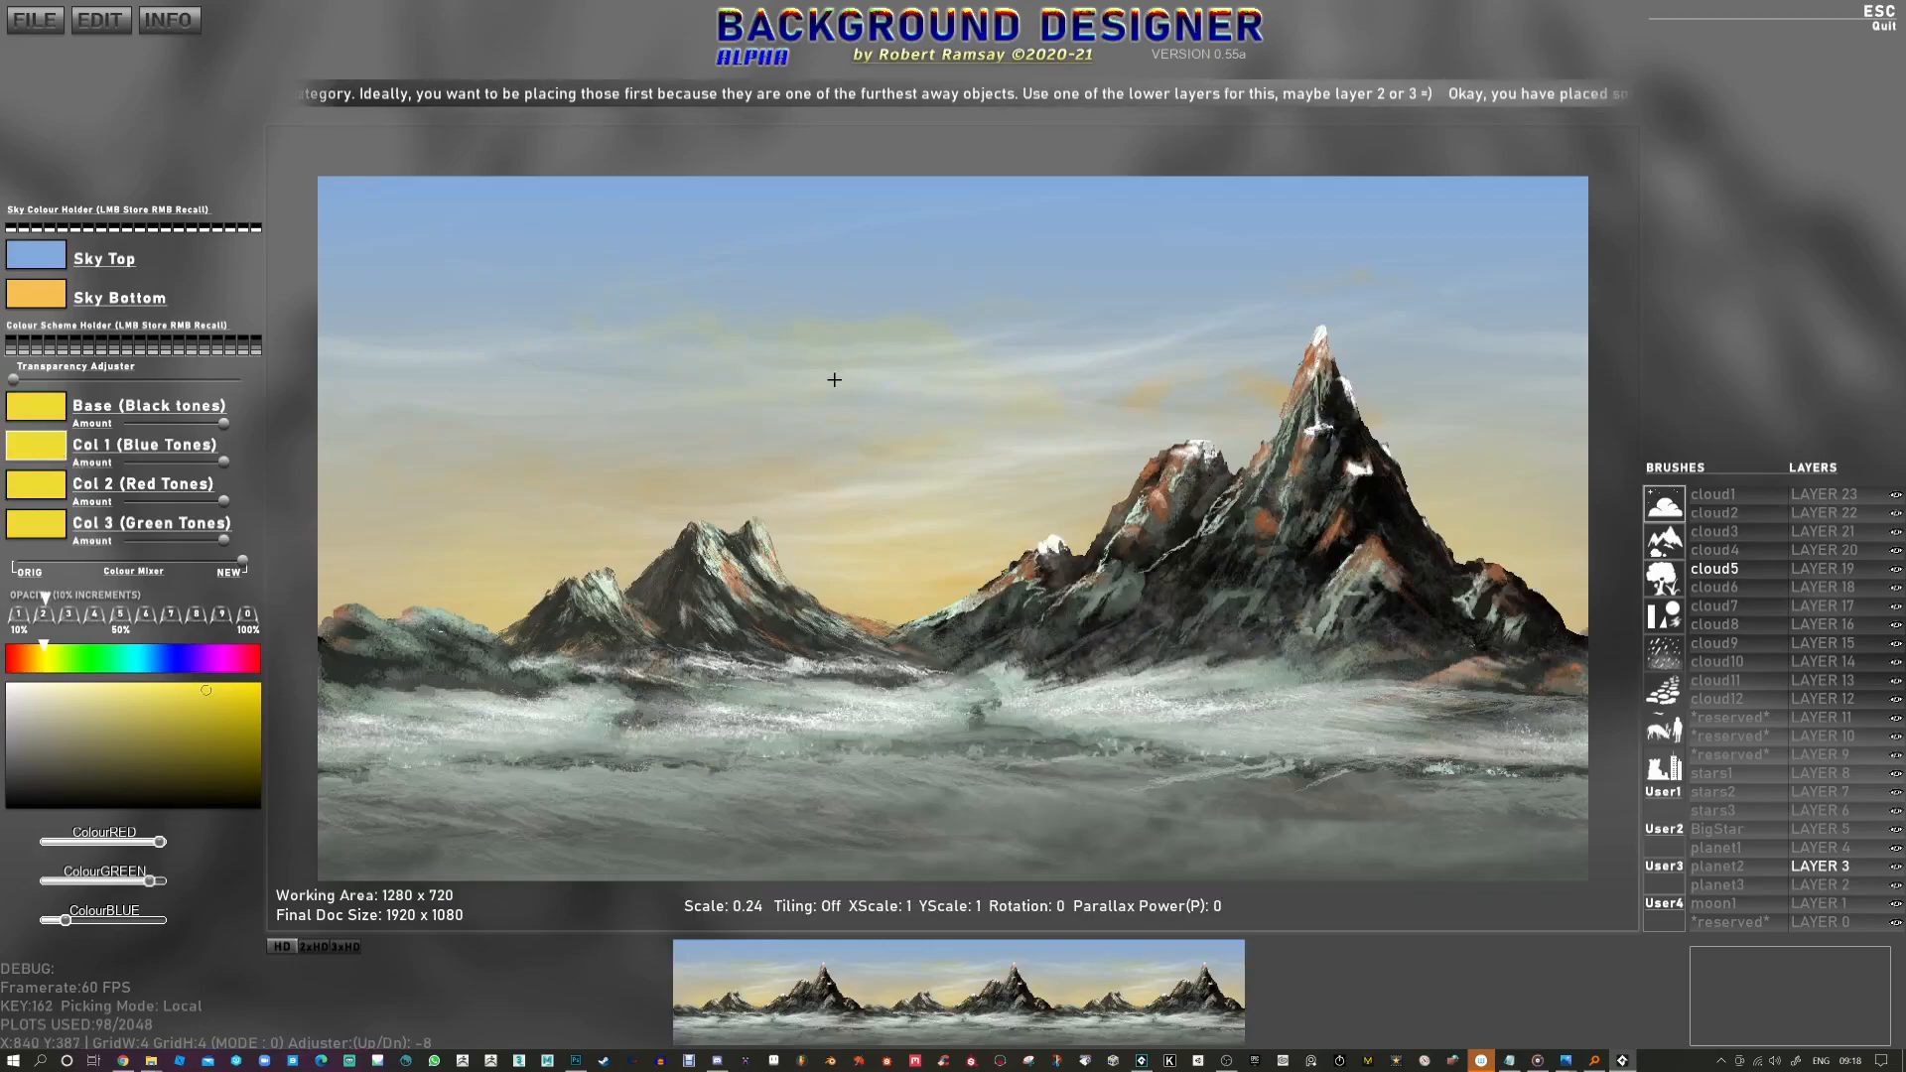
key(r)
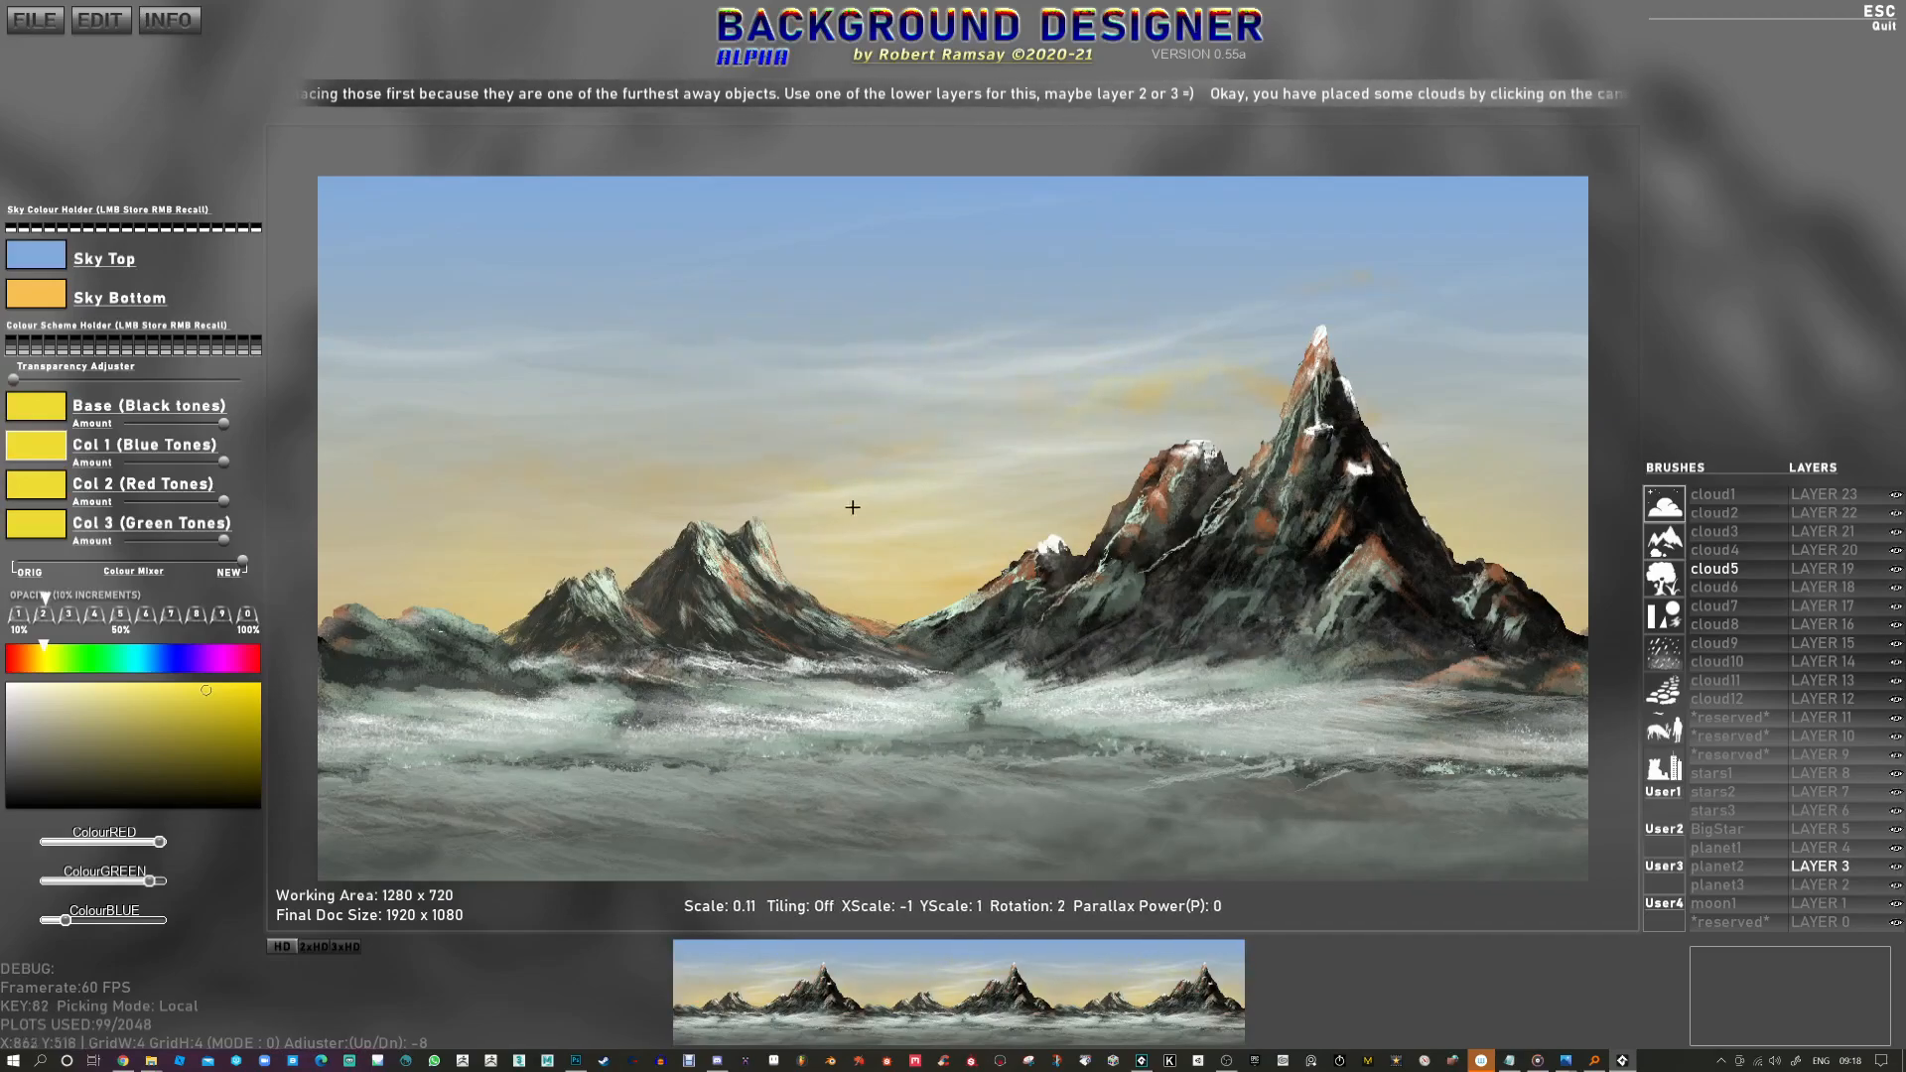
click(718, 509)
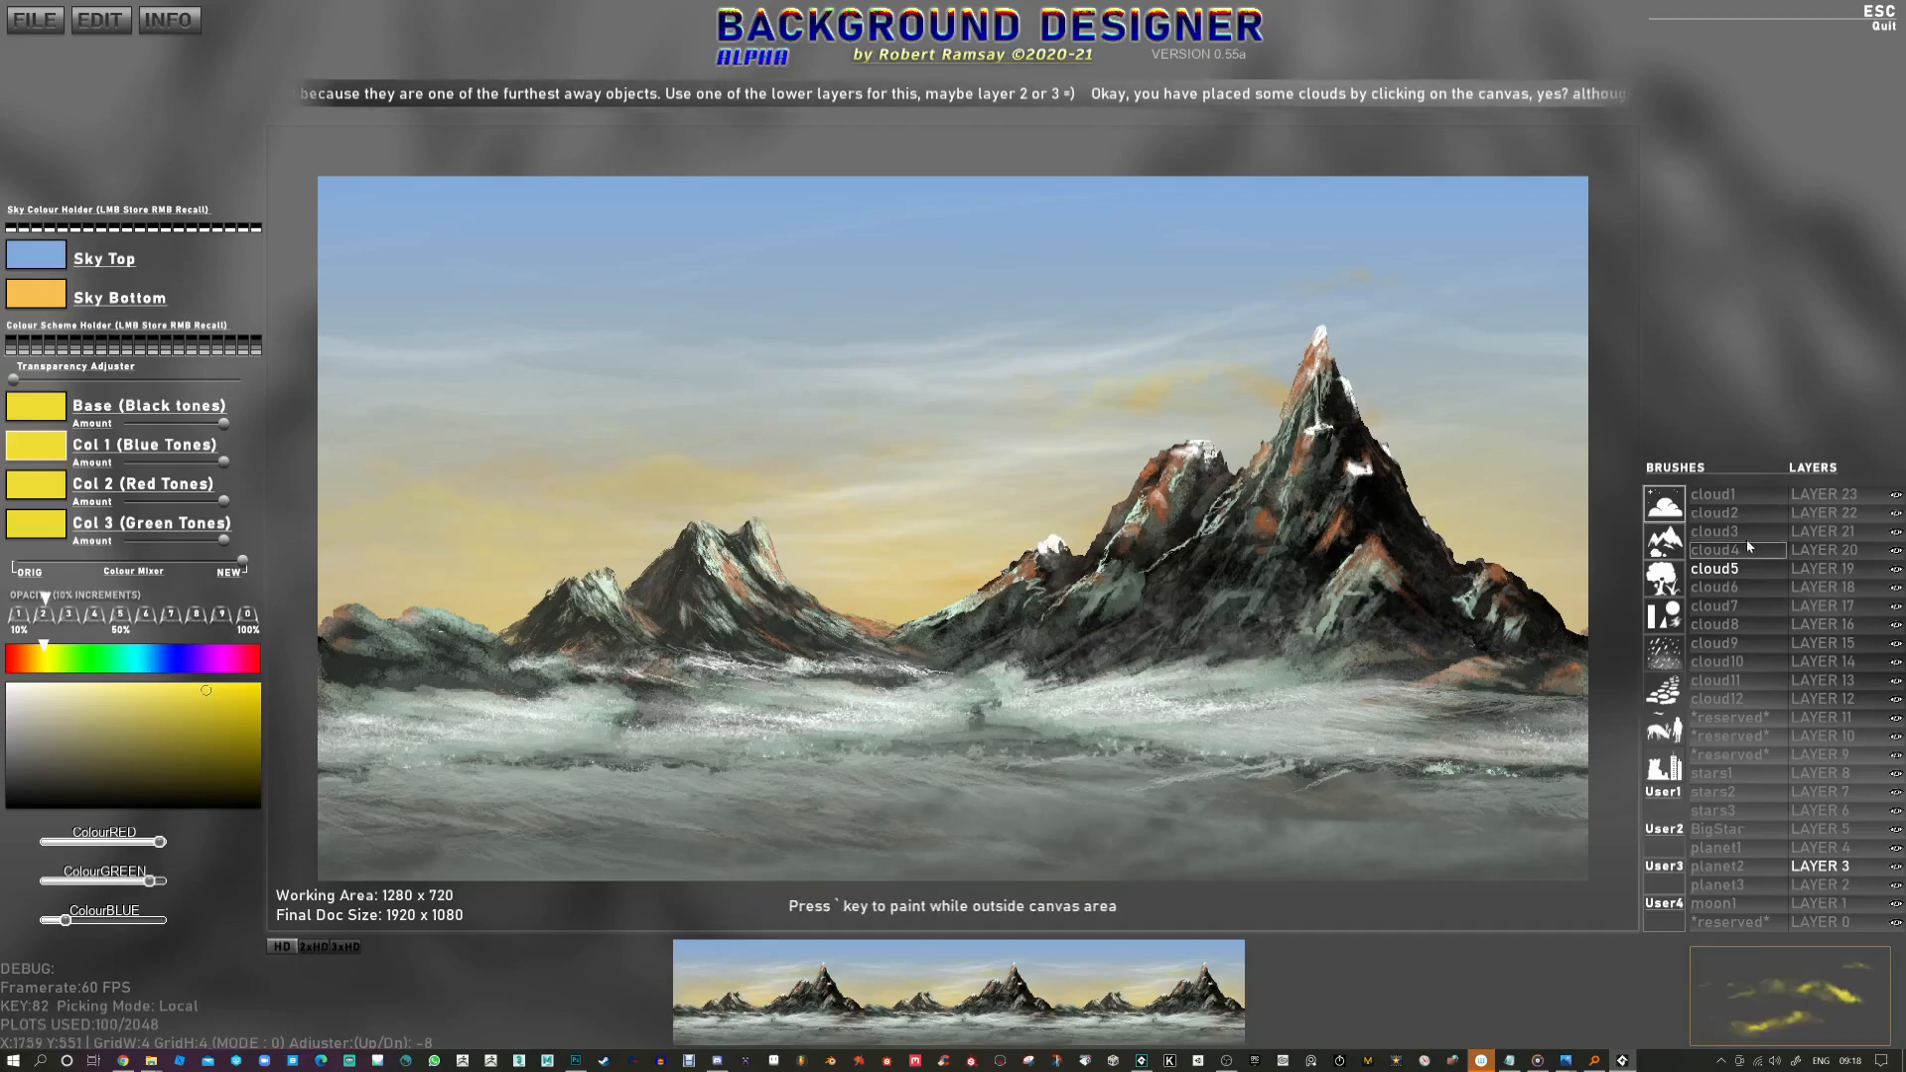
Step: Halve the cloud7 brush's Base, Col 1 and Col 2 amounts and paint a yellow cloud above the smaller peaks at 0.51 scale, 30% opacity
click(1729, 604)
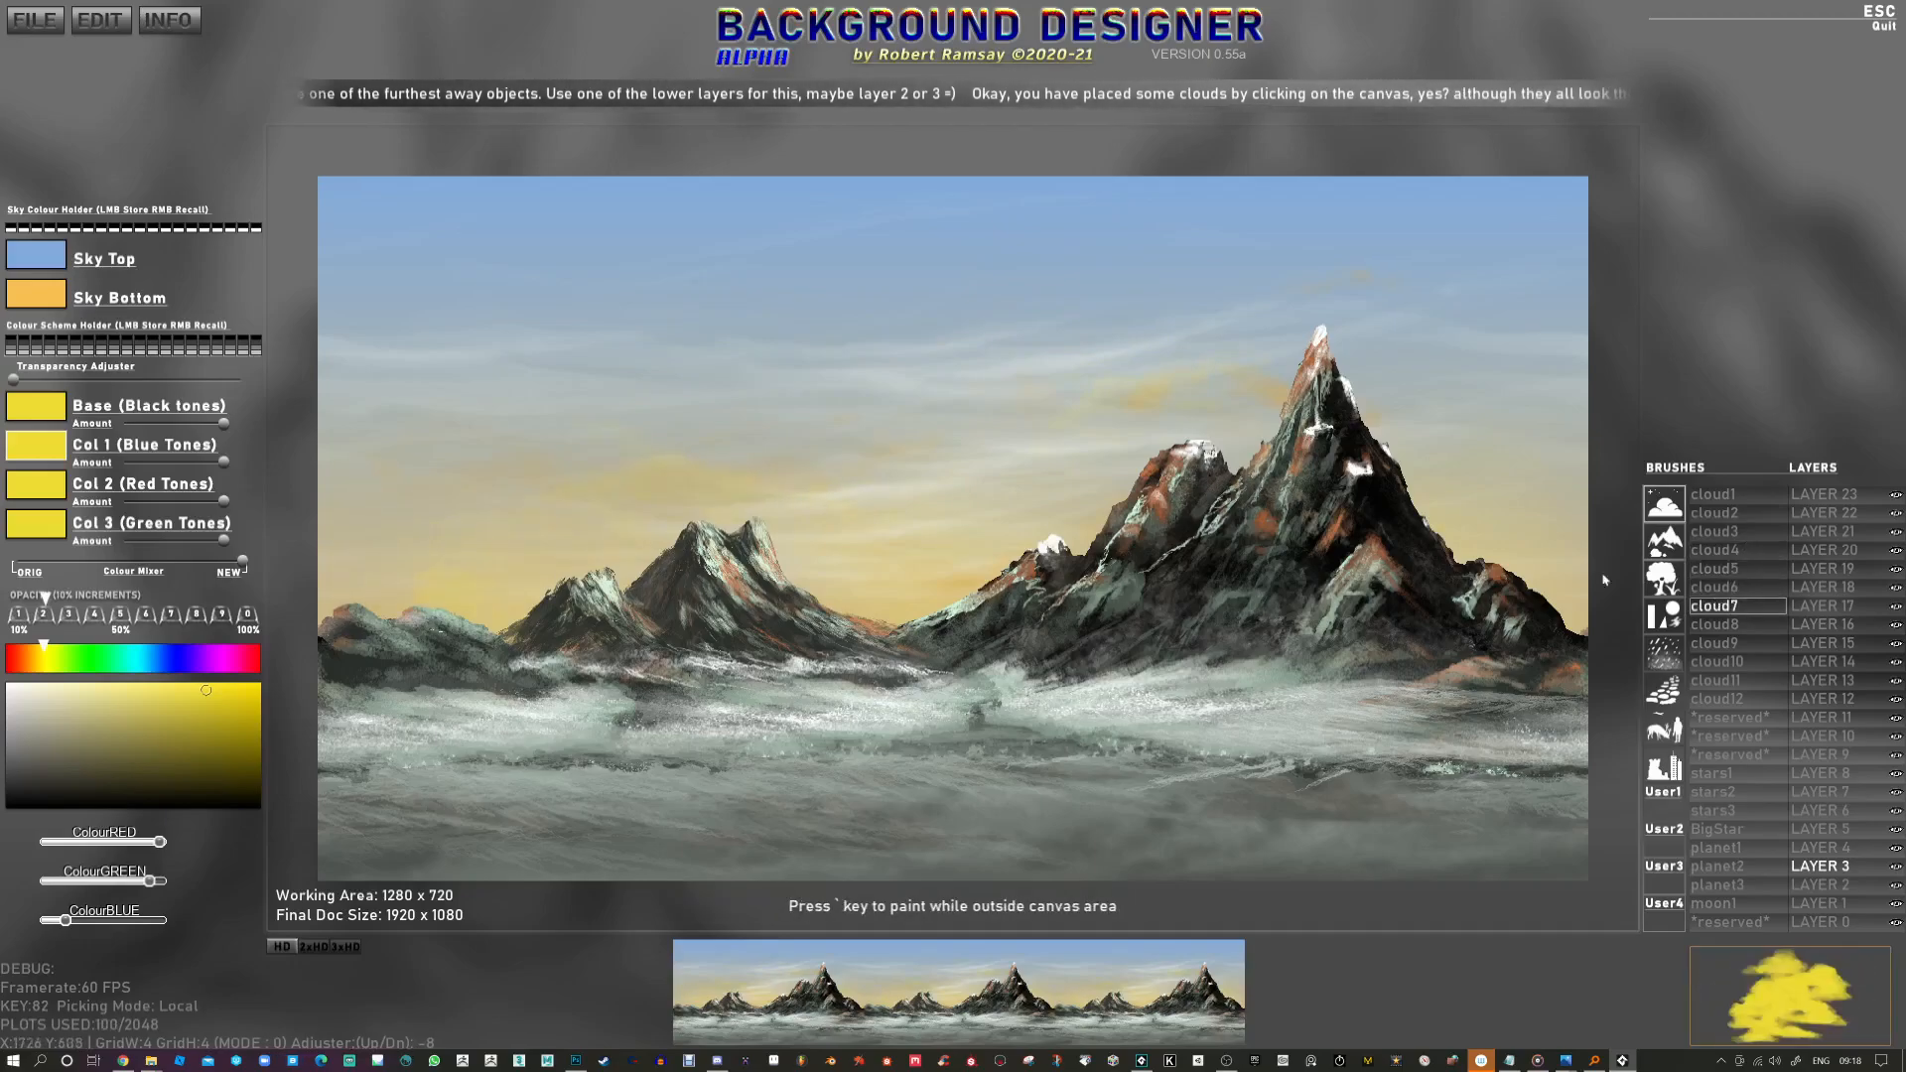
scroll(786, 353, up, 4)
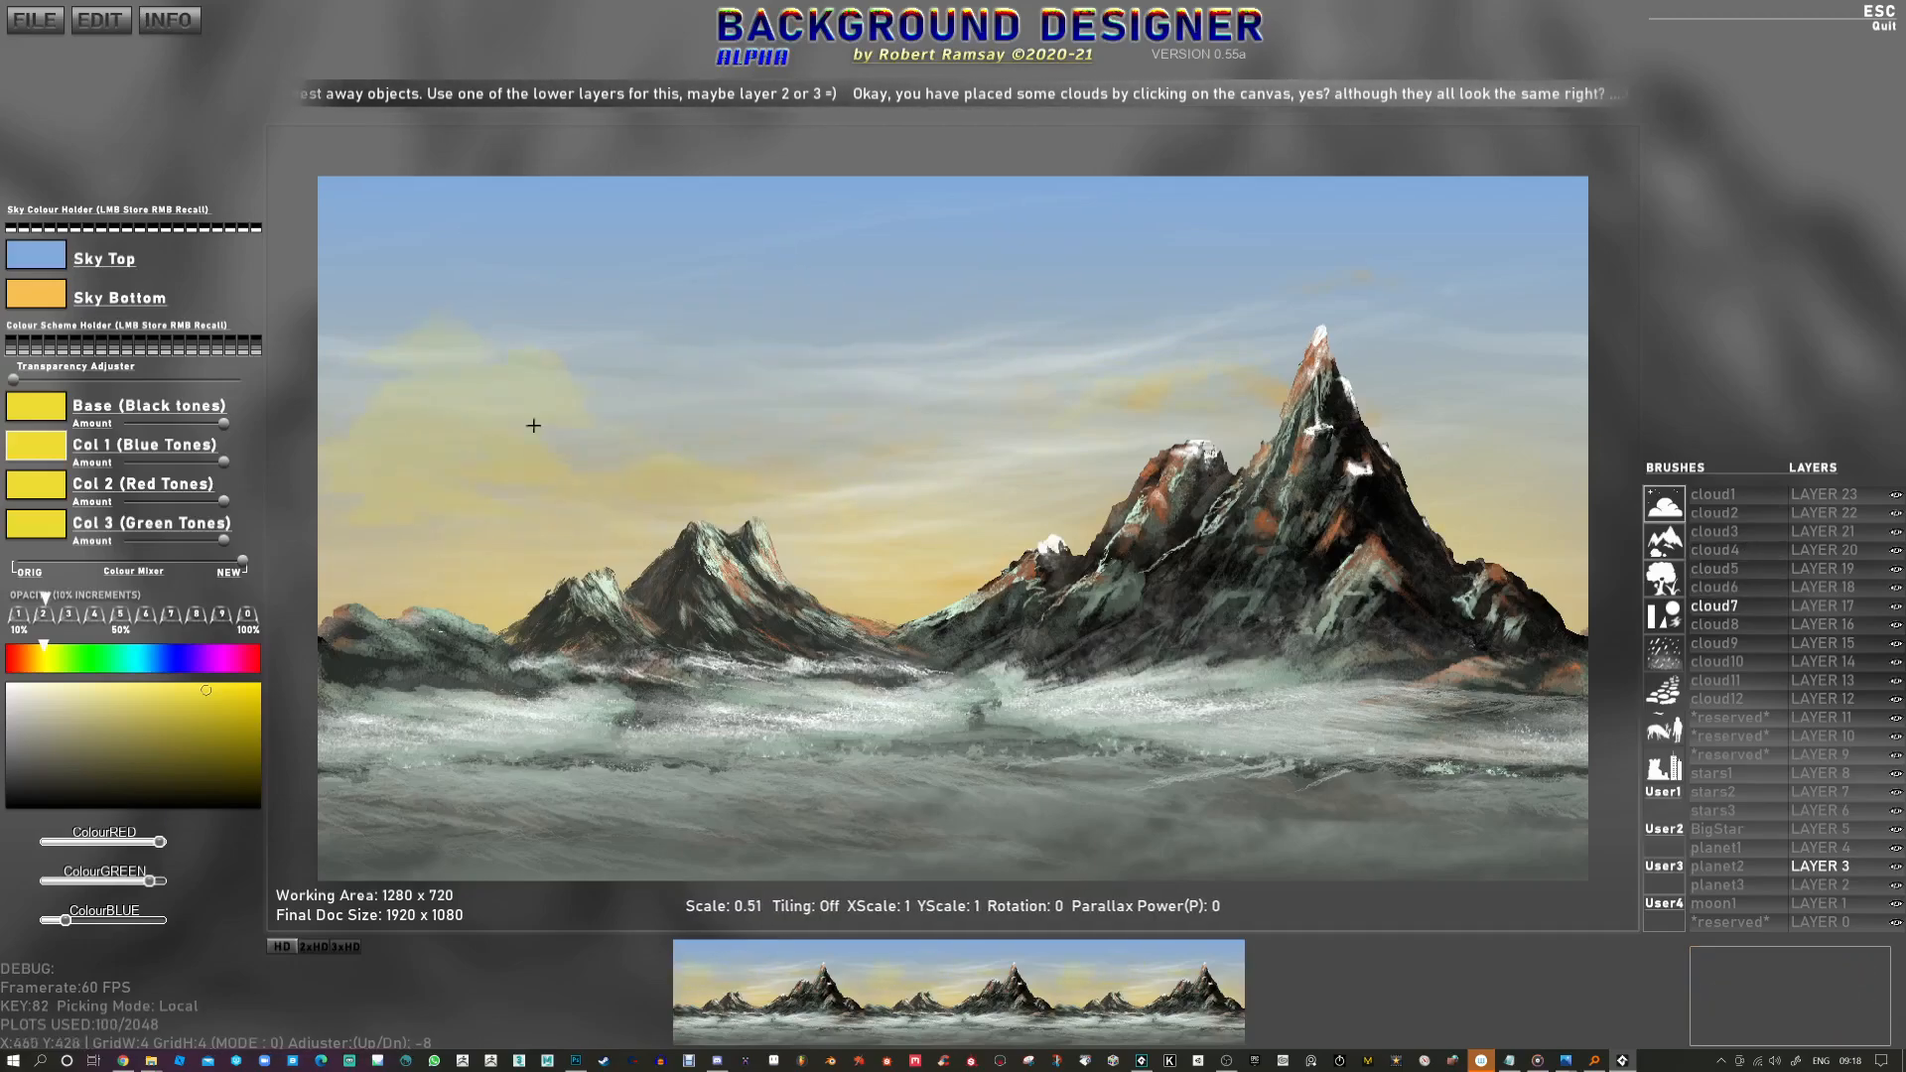
mouse_move(25, 433)
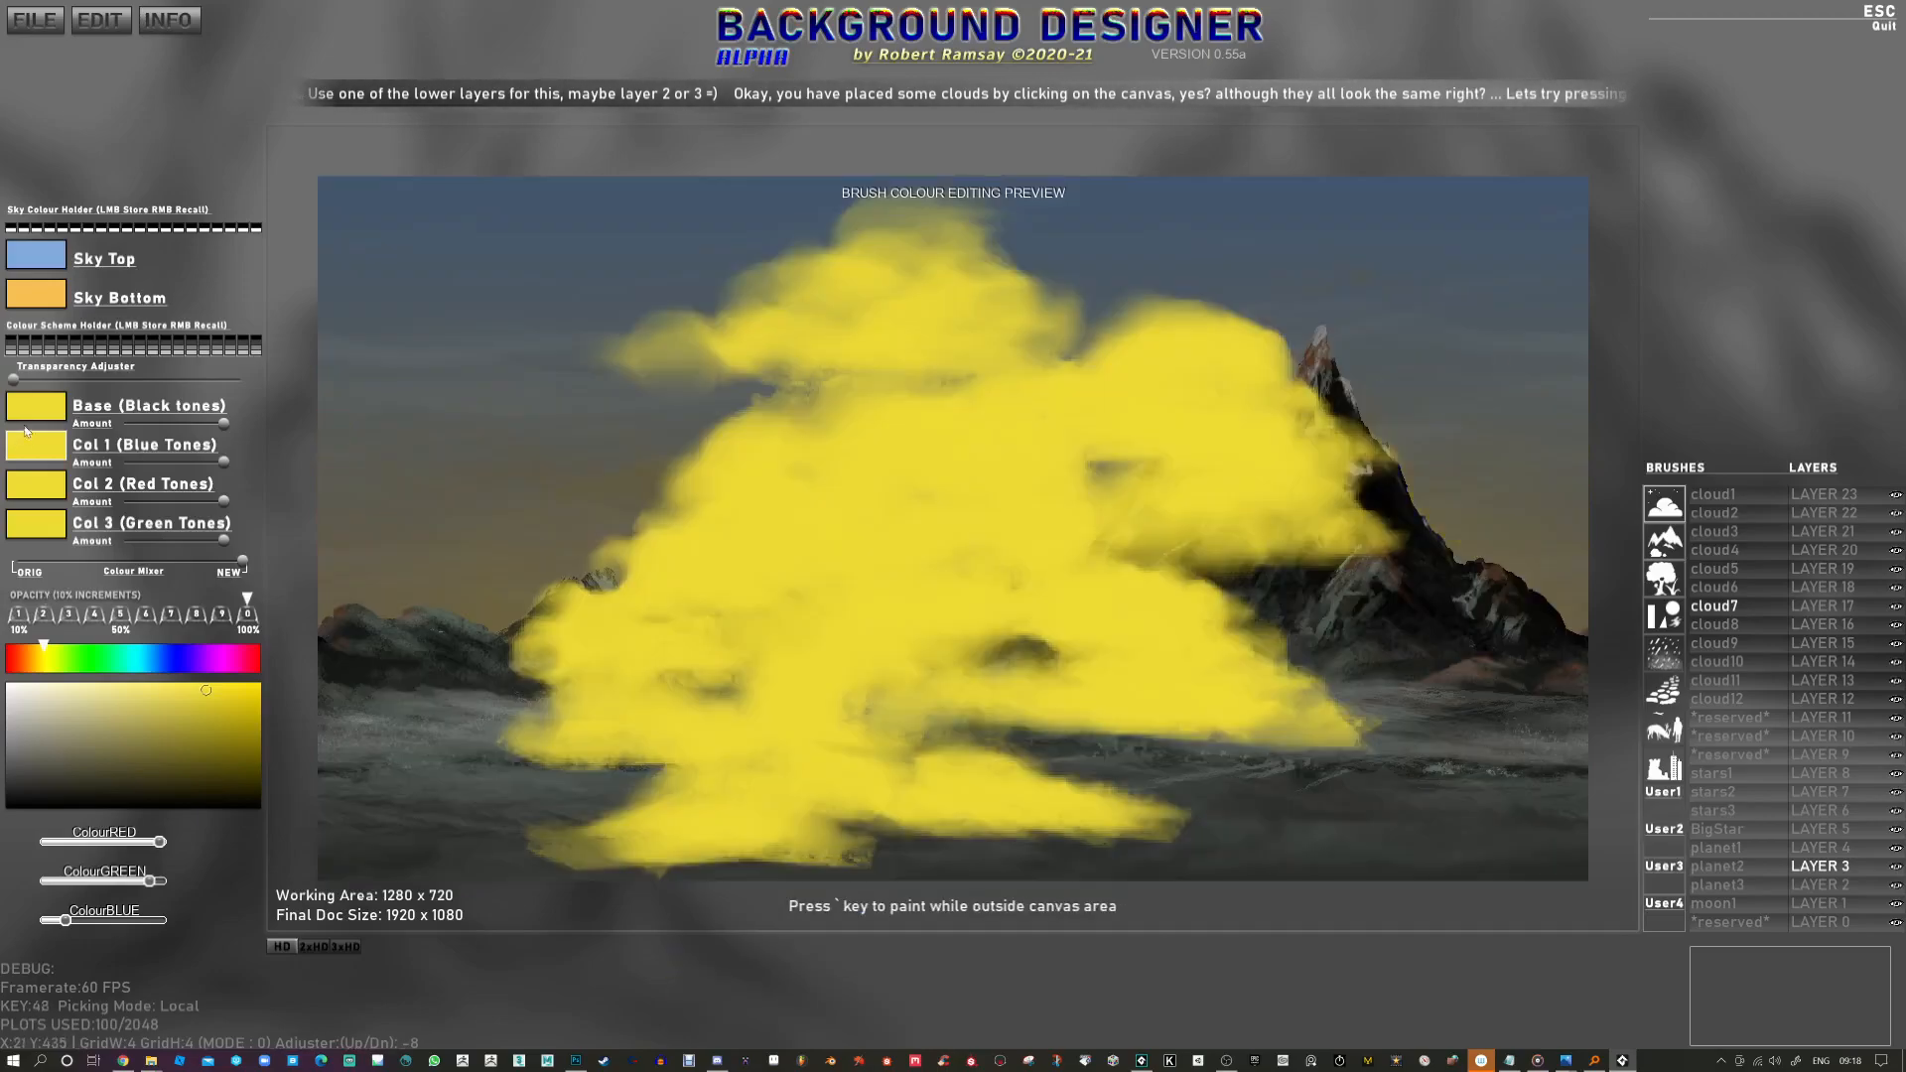
drag(205, 429, 110, 428)
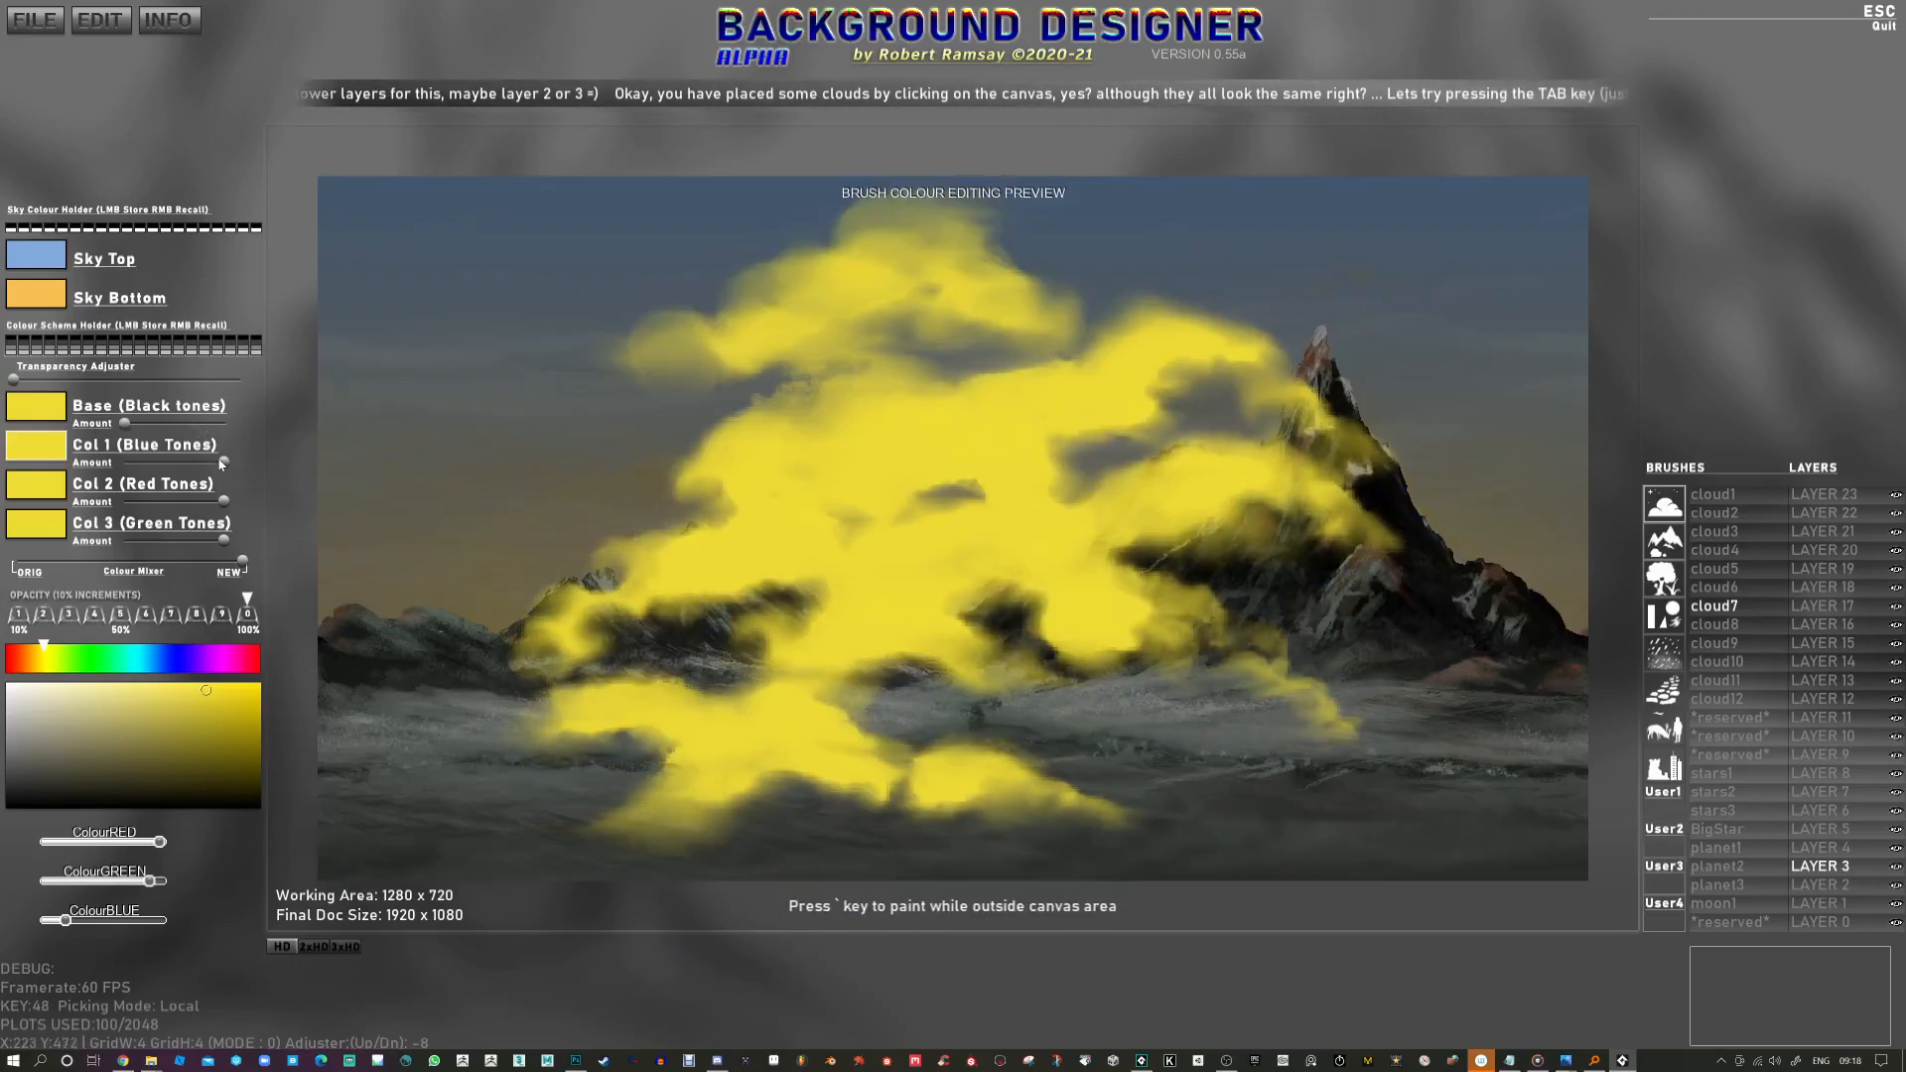
drag(222, 464, 95, 468)
drag(223, 502, 111, 503)
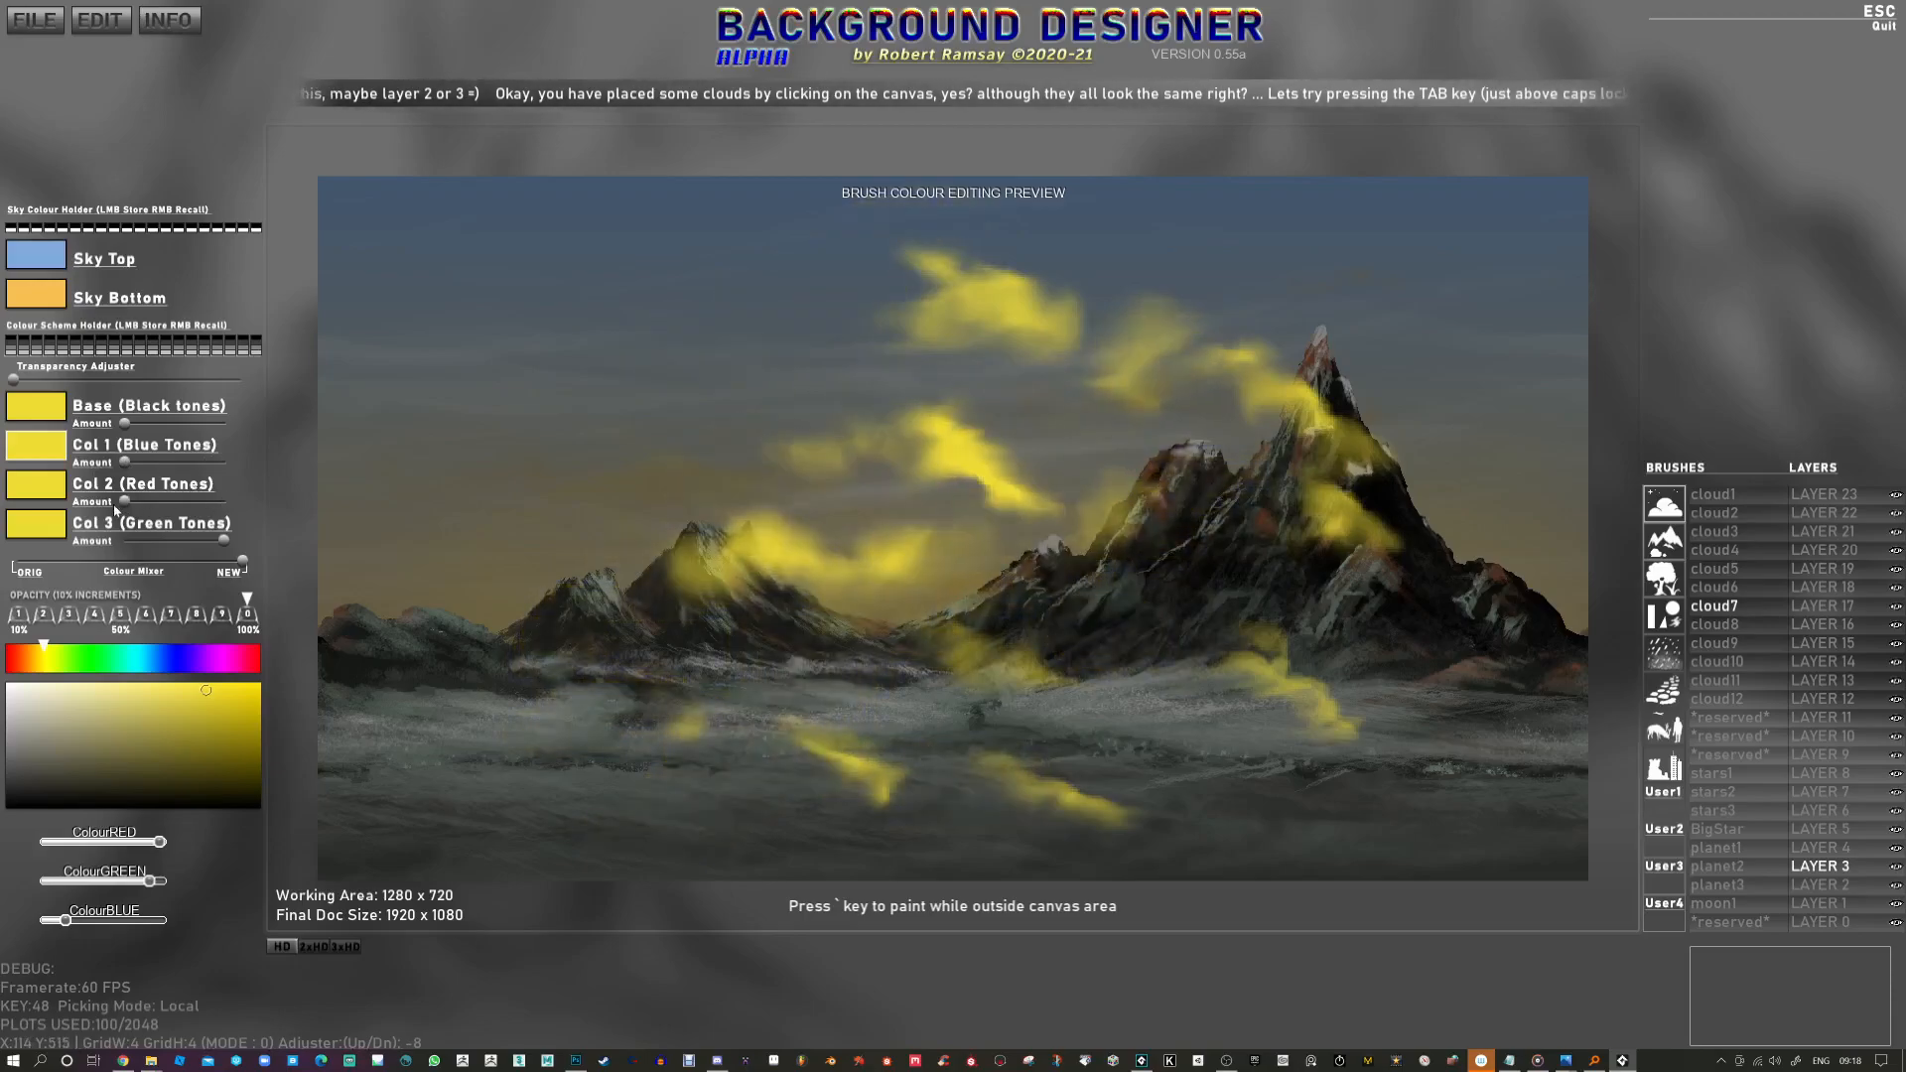
key(1)
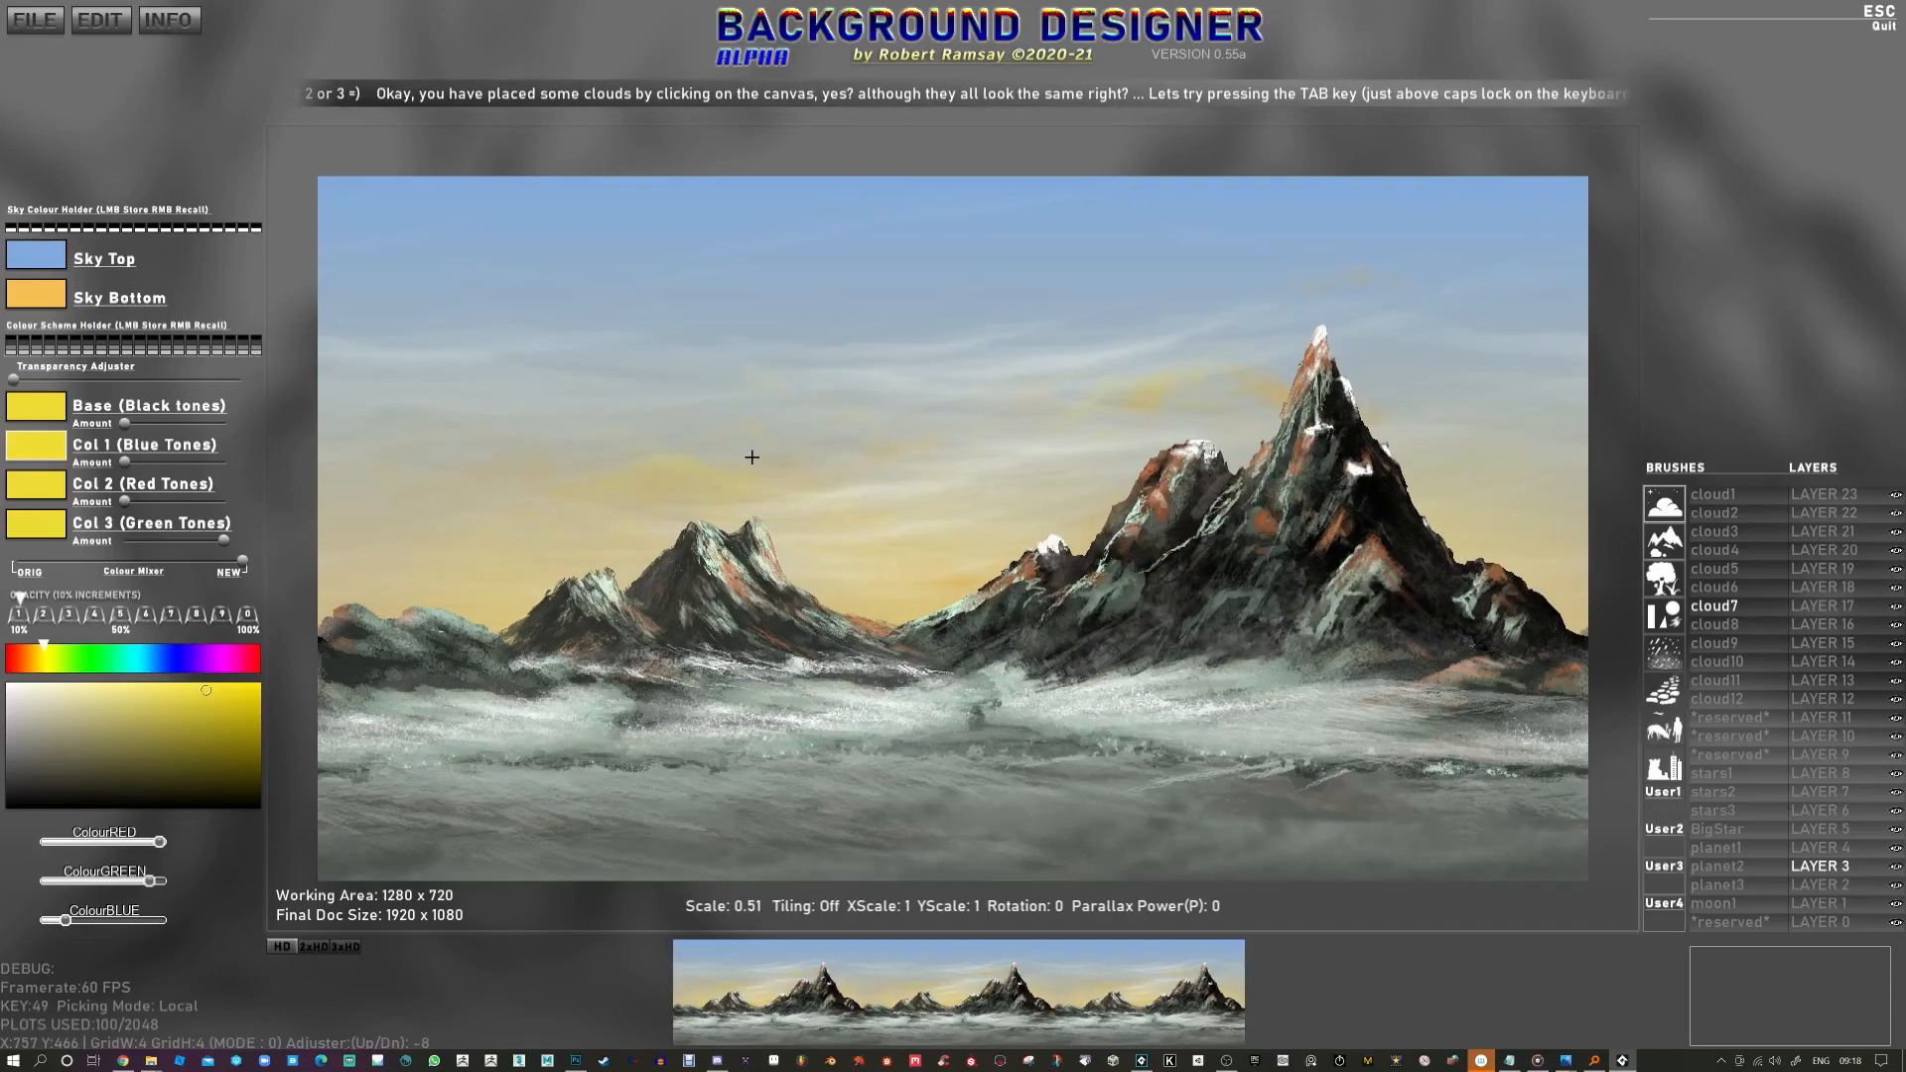
key(3)
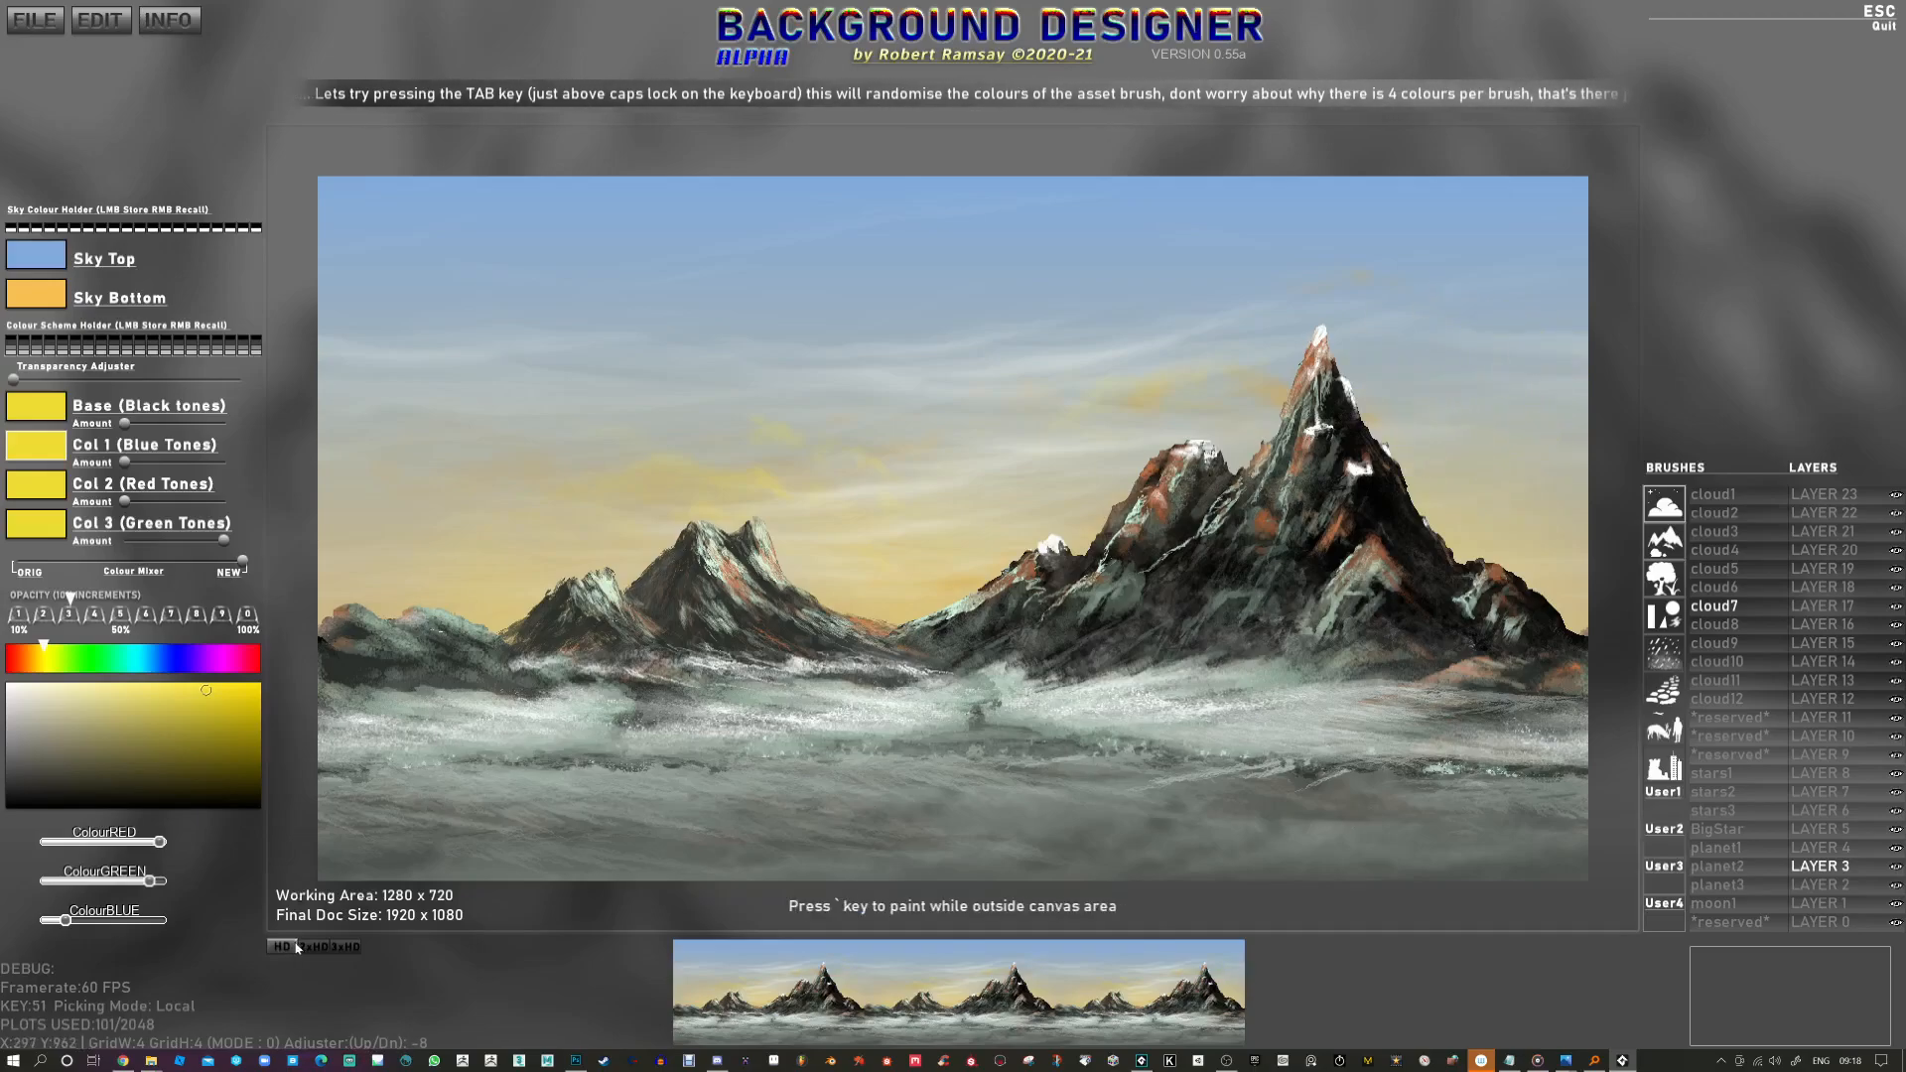
Step: Save the full merged image as a PNG named Background in the Background_Designer_V038 folder
key(ctrl+s)
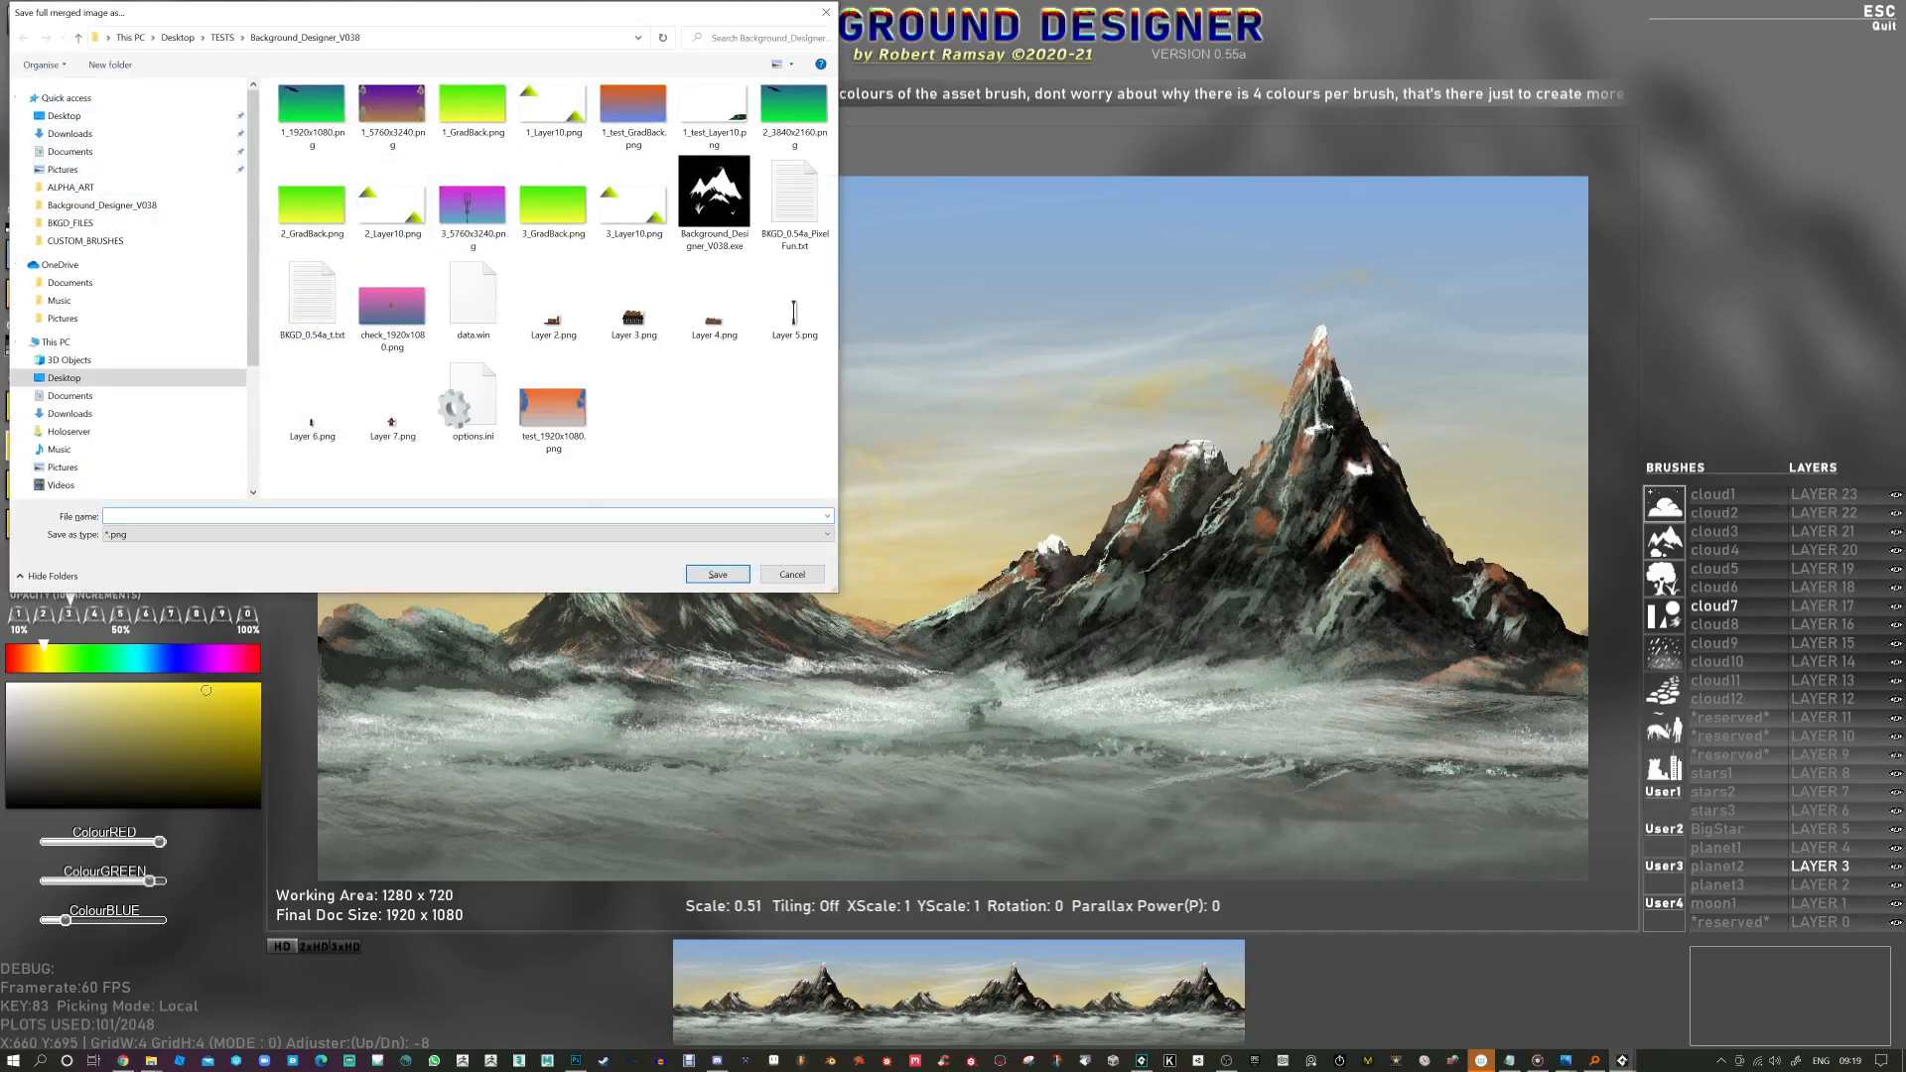
text(Background)
key(Return)
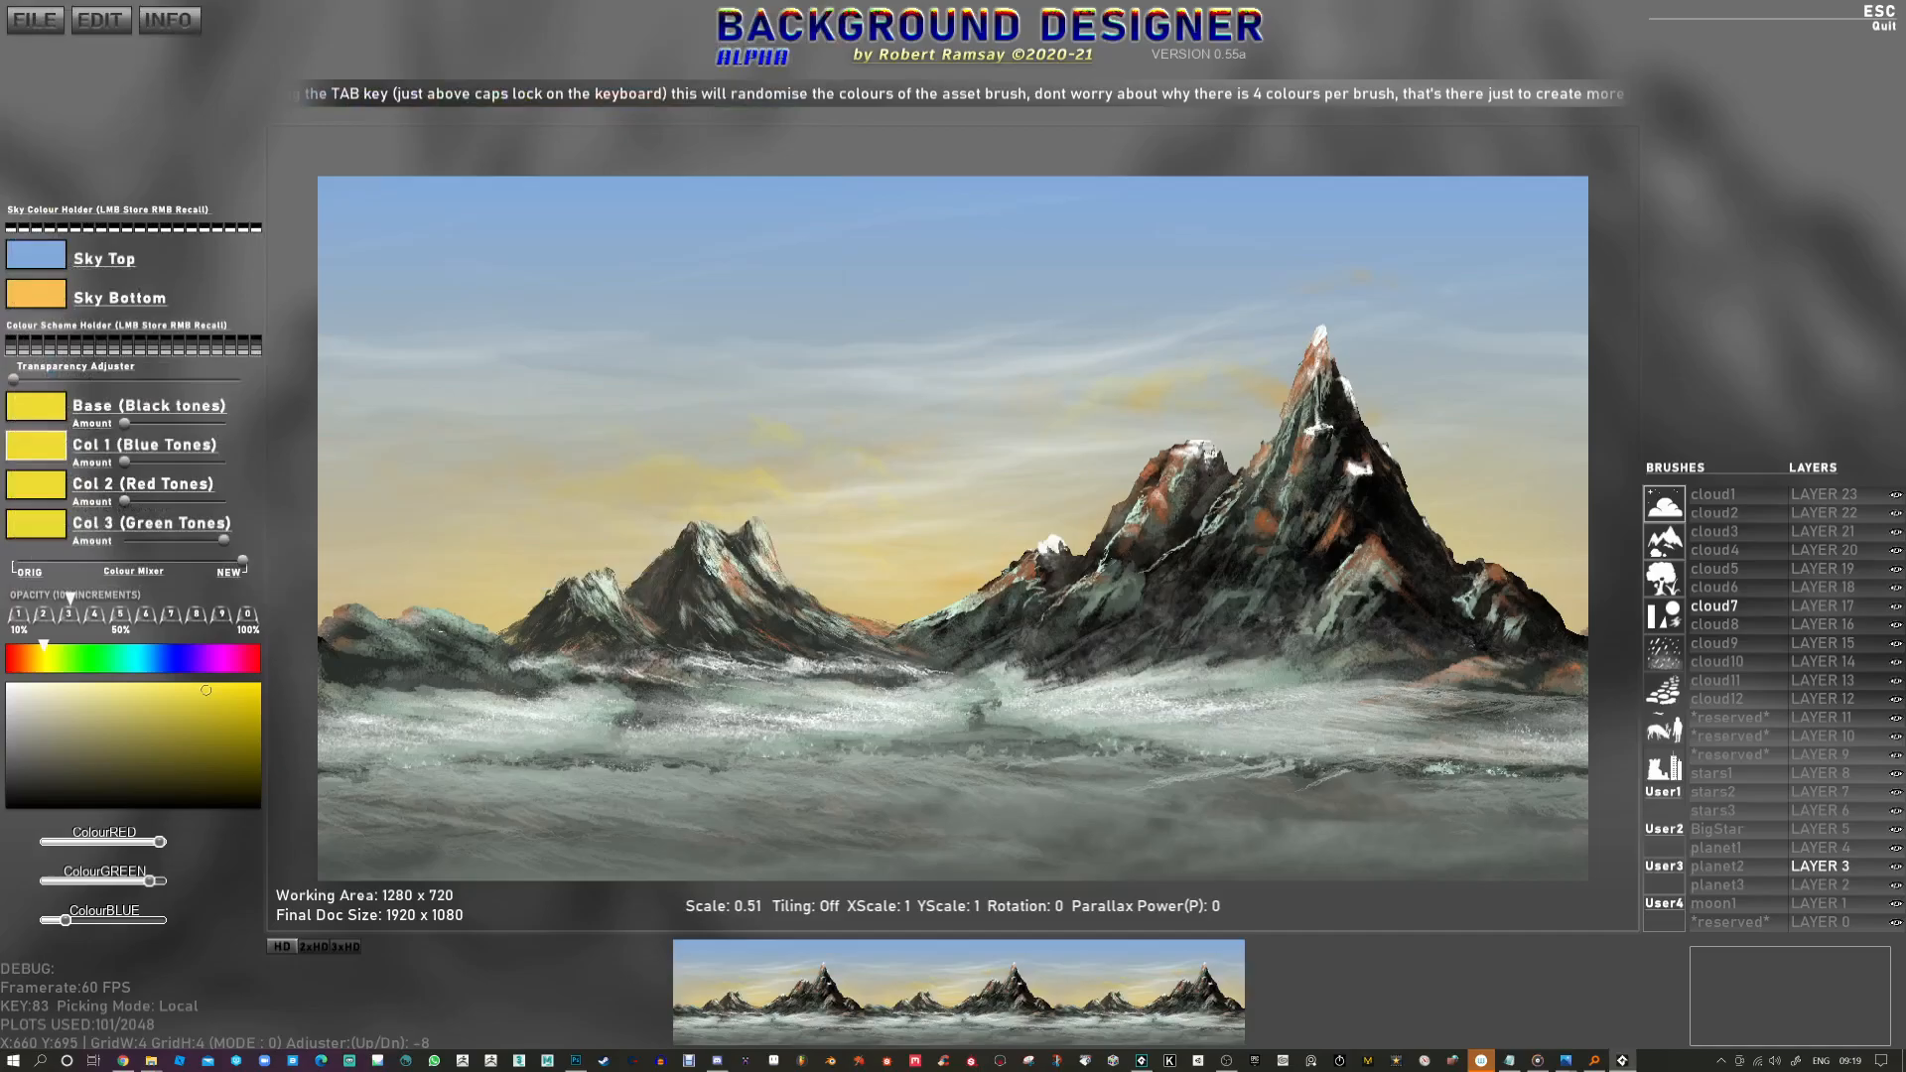
Step: Switch to Photoshop and start opening an existing image file
key(alt+Tab)
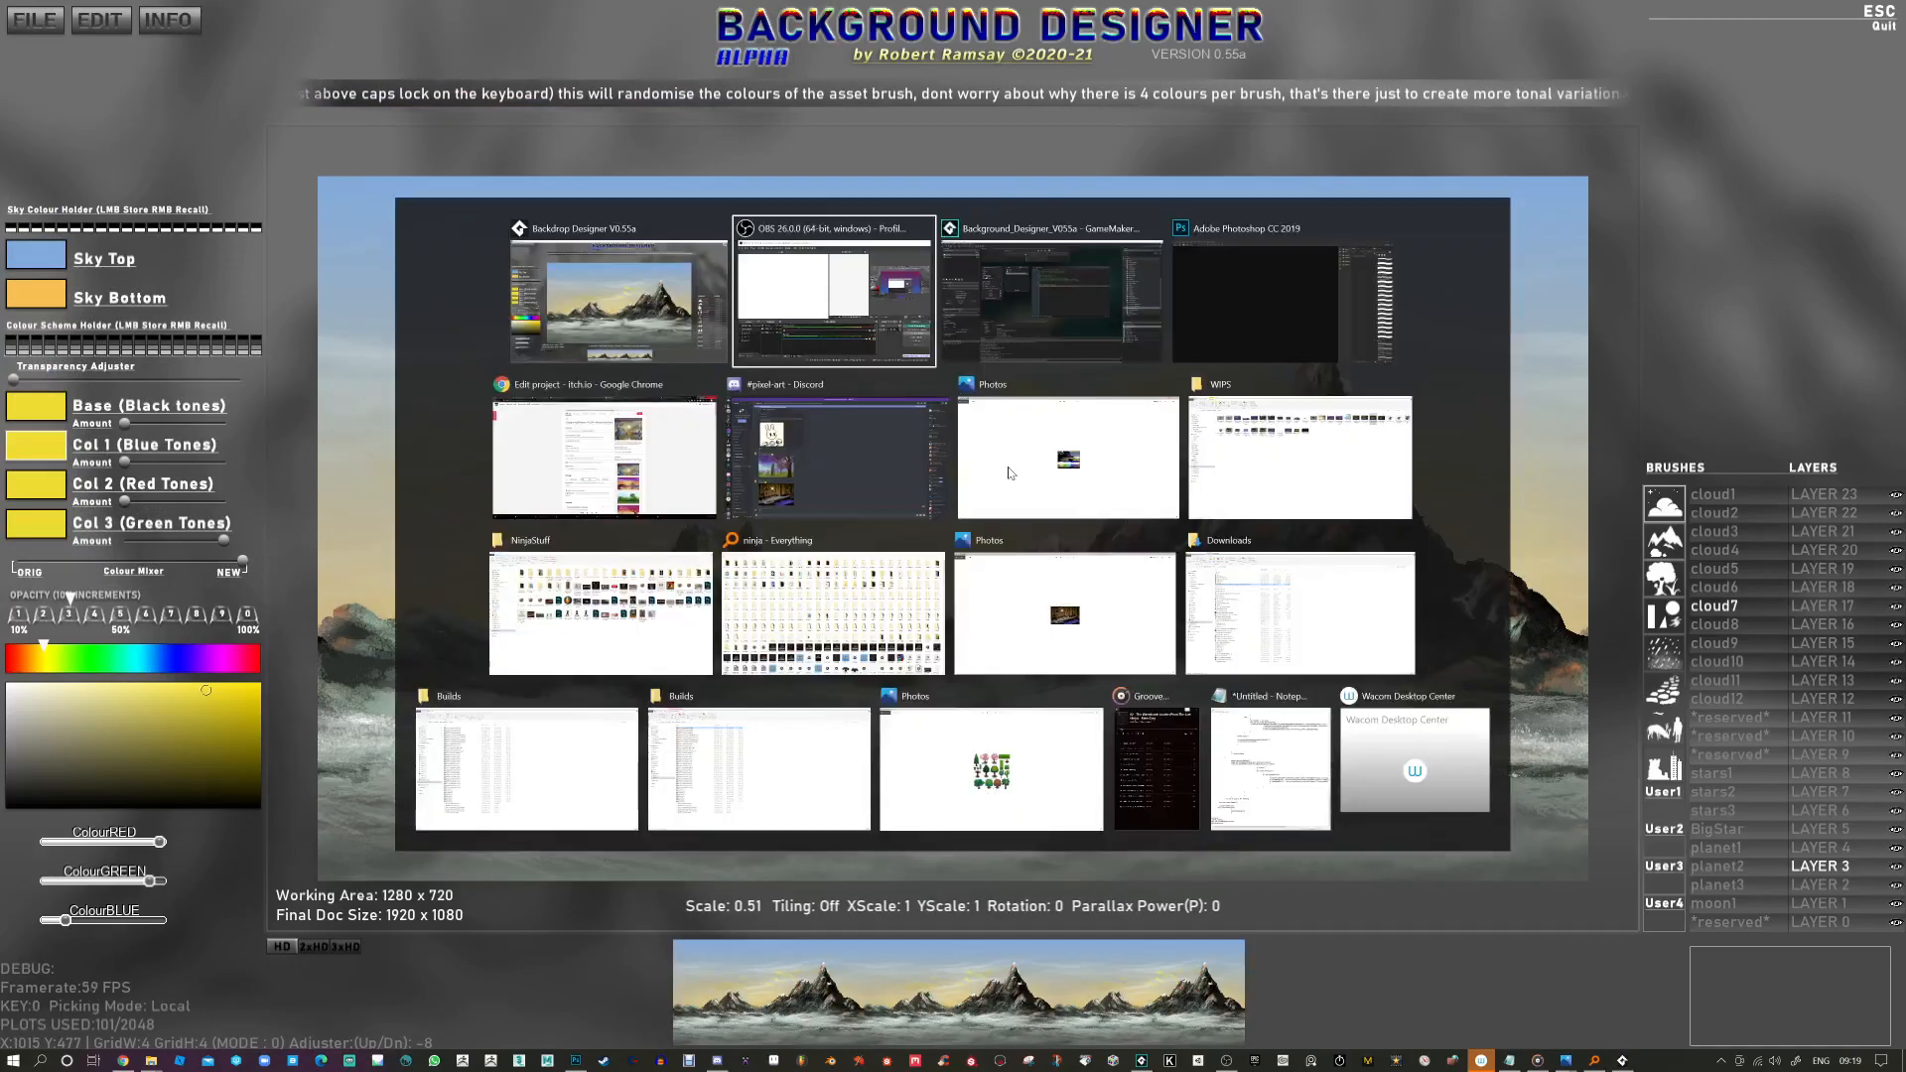
key(Tab)
key(Tab)
click(37, 11)
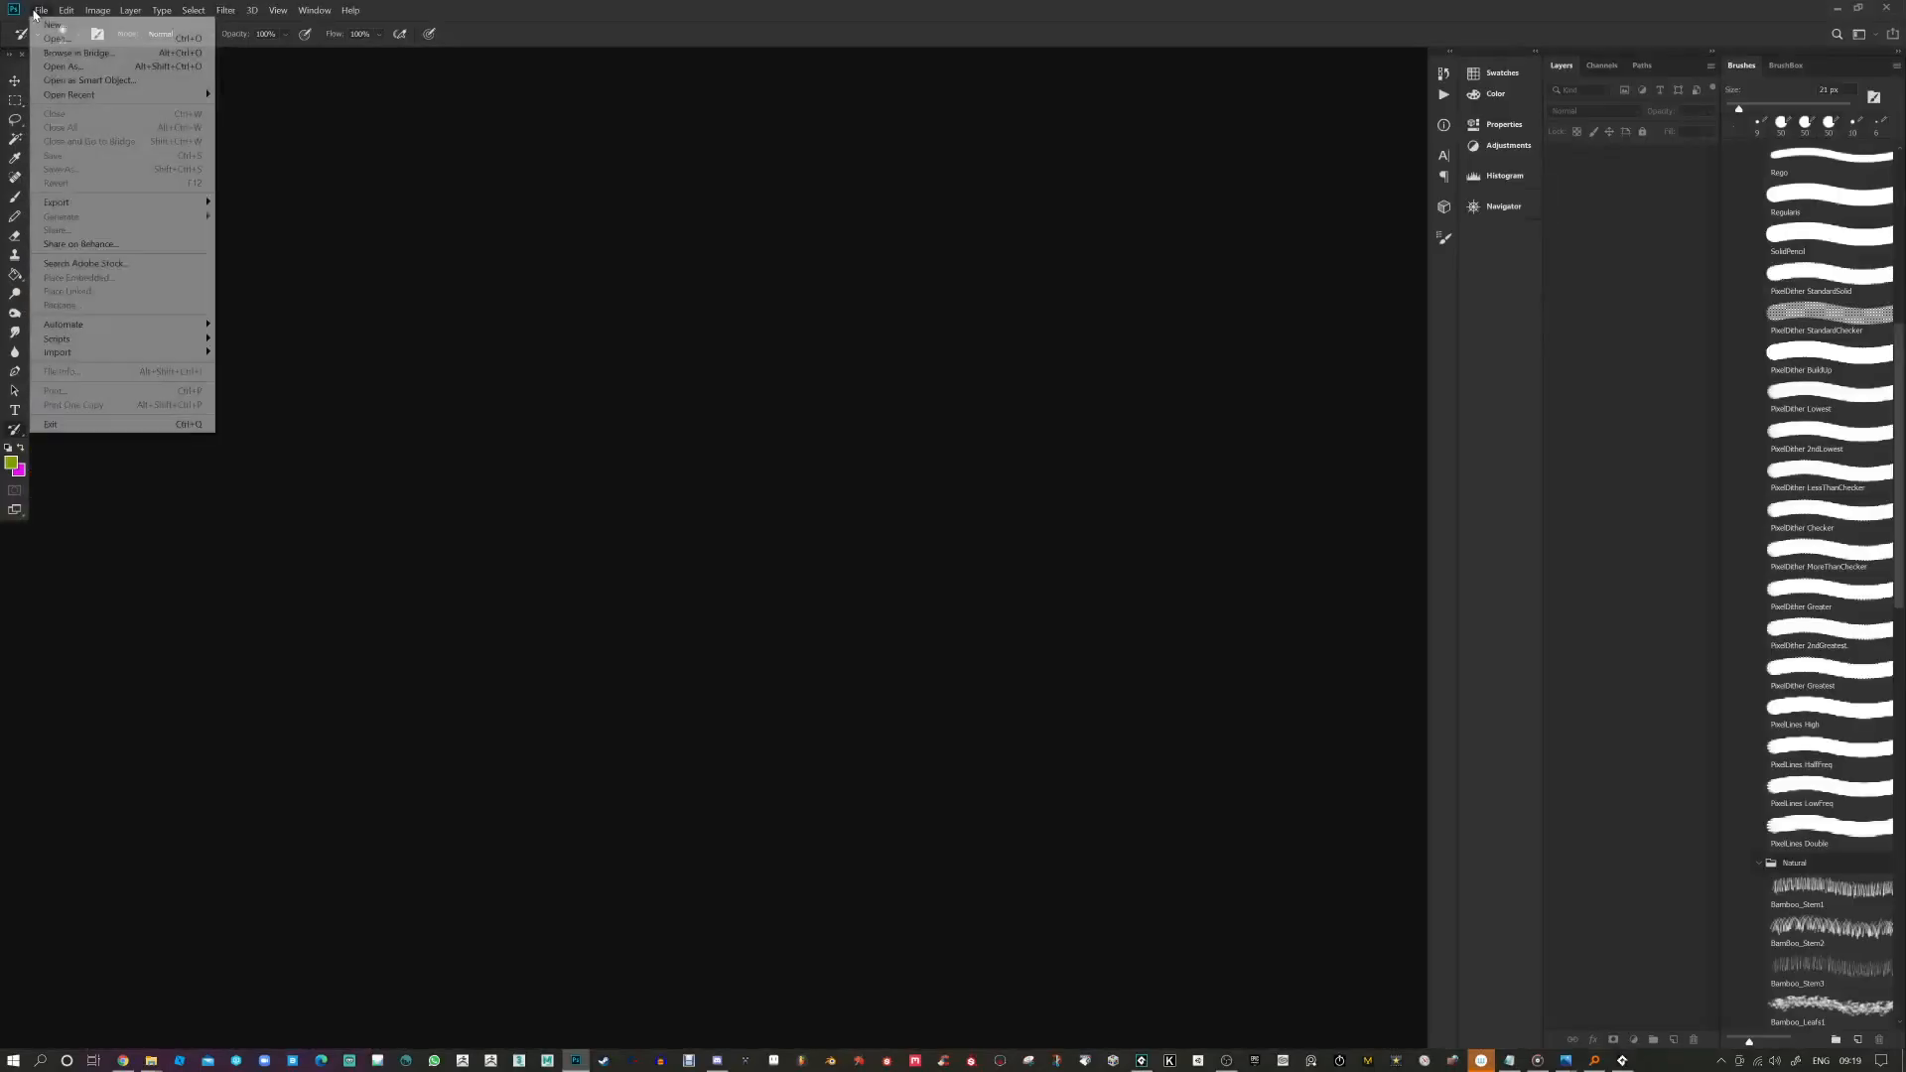
click(57, 38)
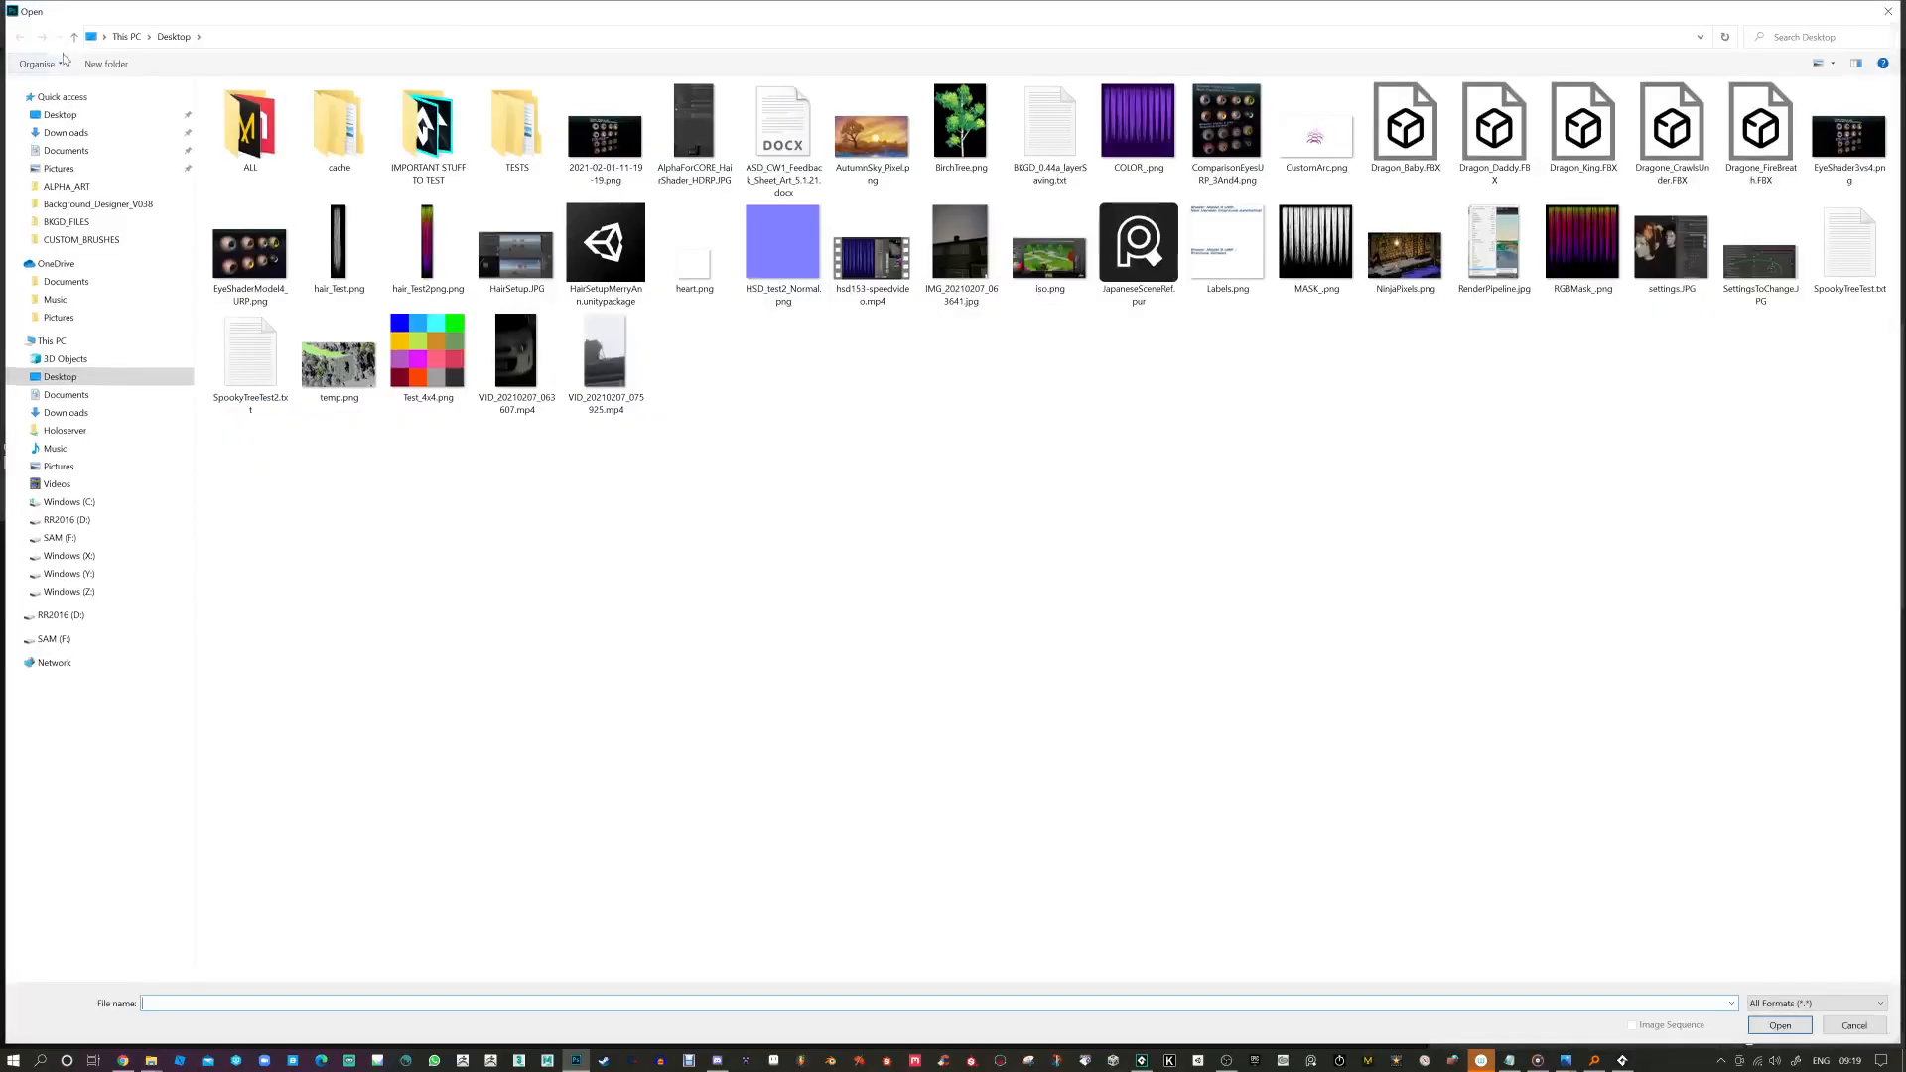
click(78, 187)
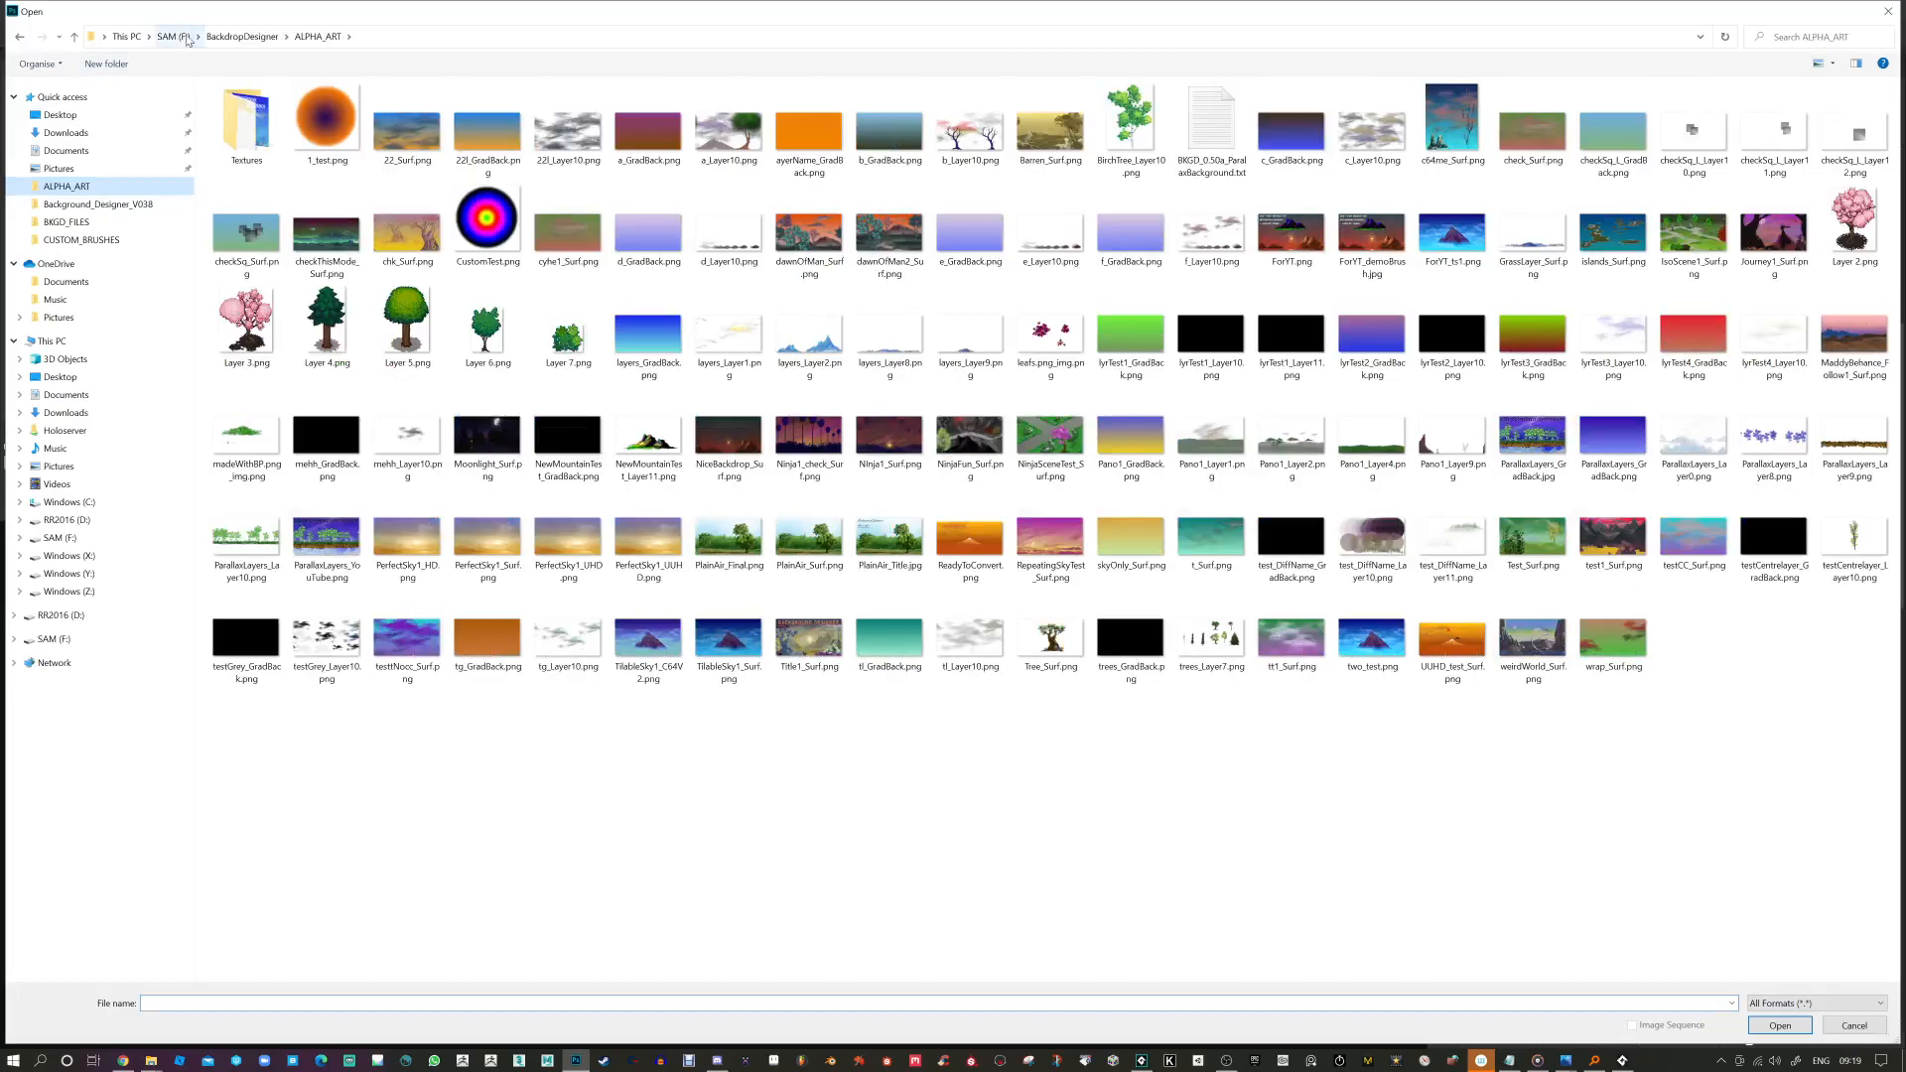
click(224, 38)
click(588, 369)
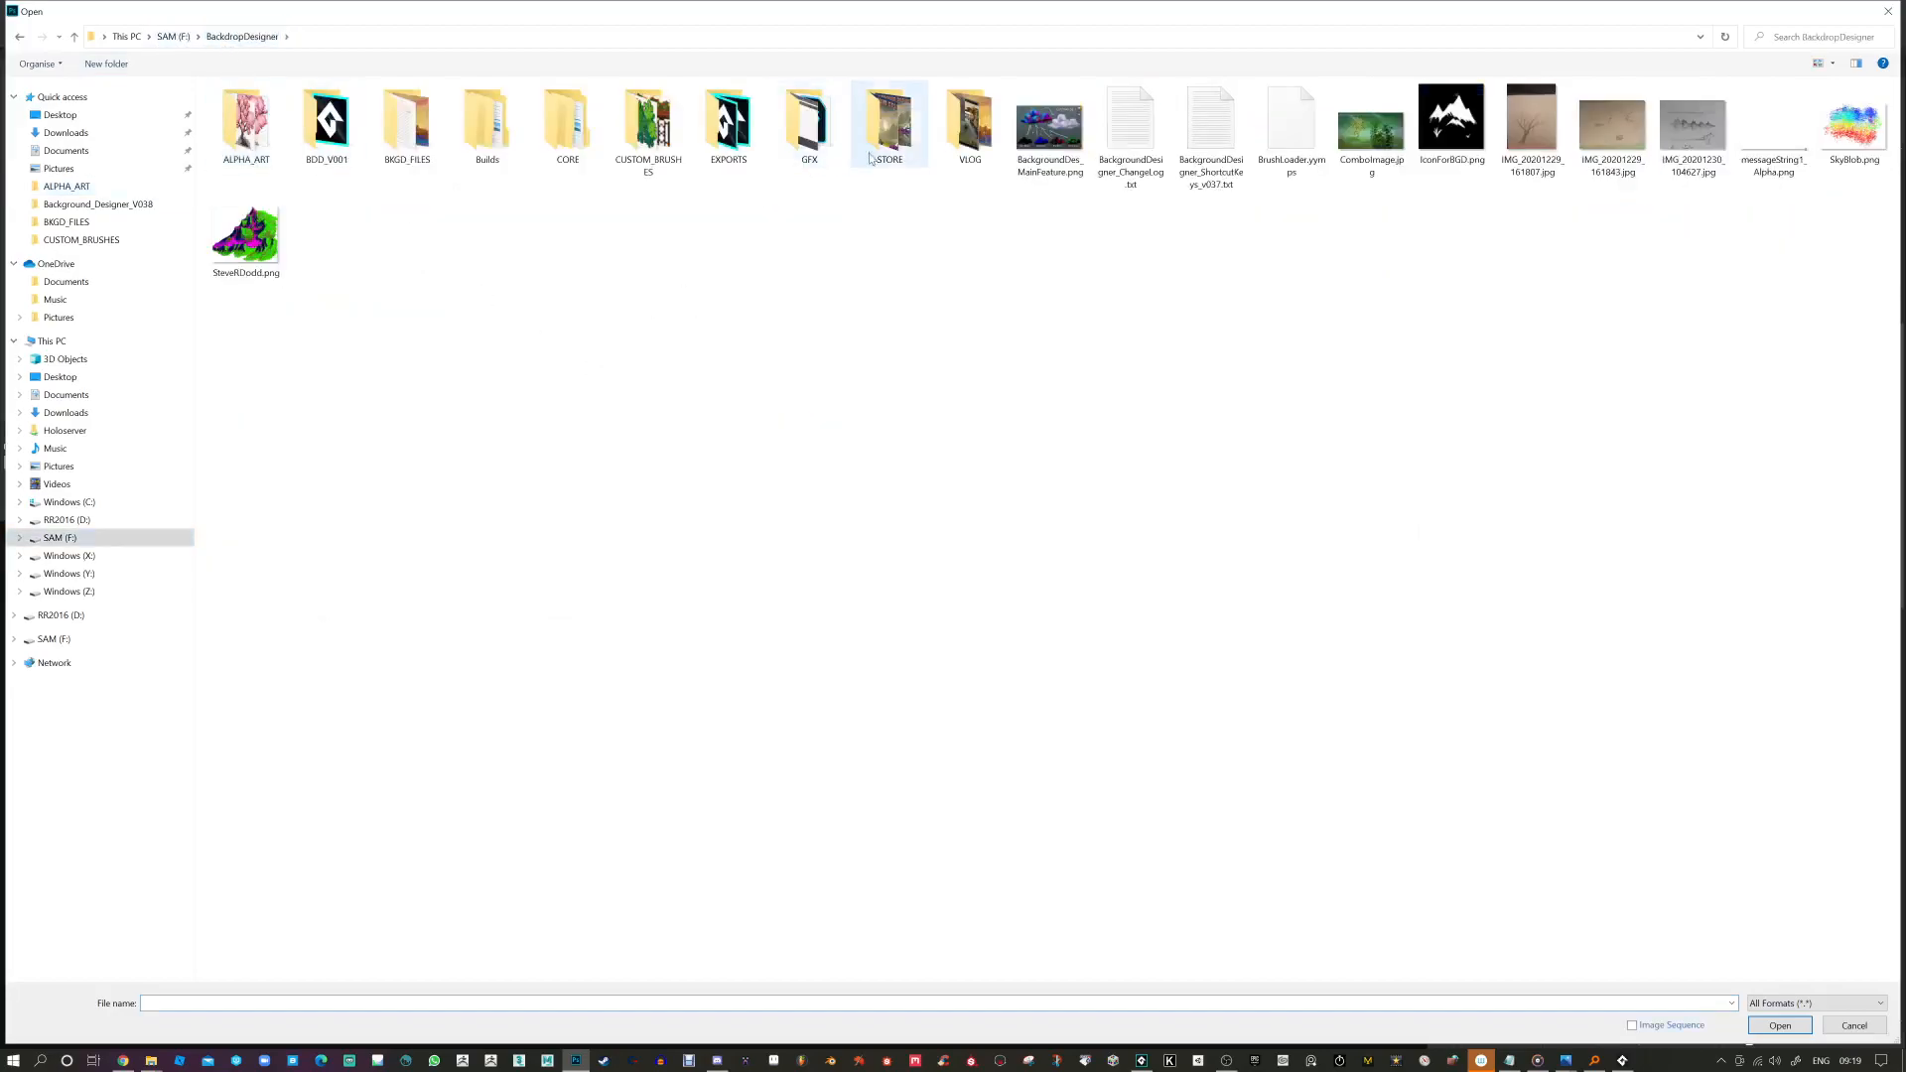
Step: Go to the file location of the recent Background1 entry and open Background1_1920x1080.png from the Background_Designer_V038 folder
click(71, 96)
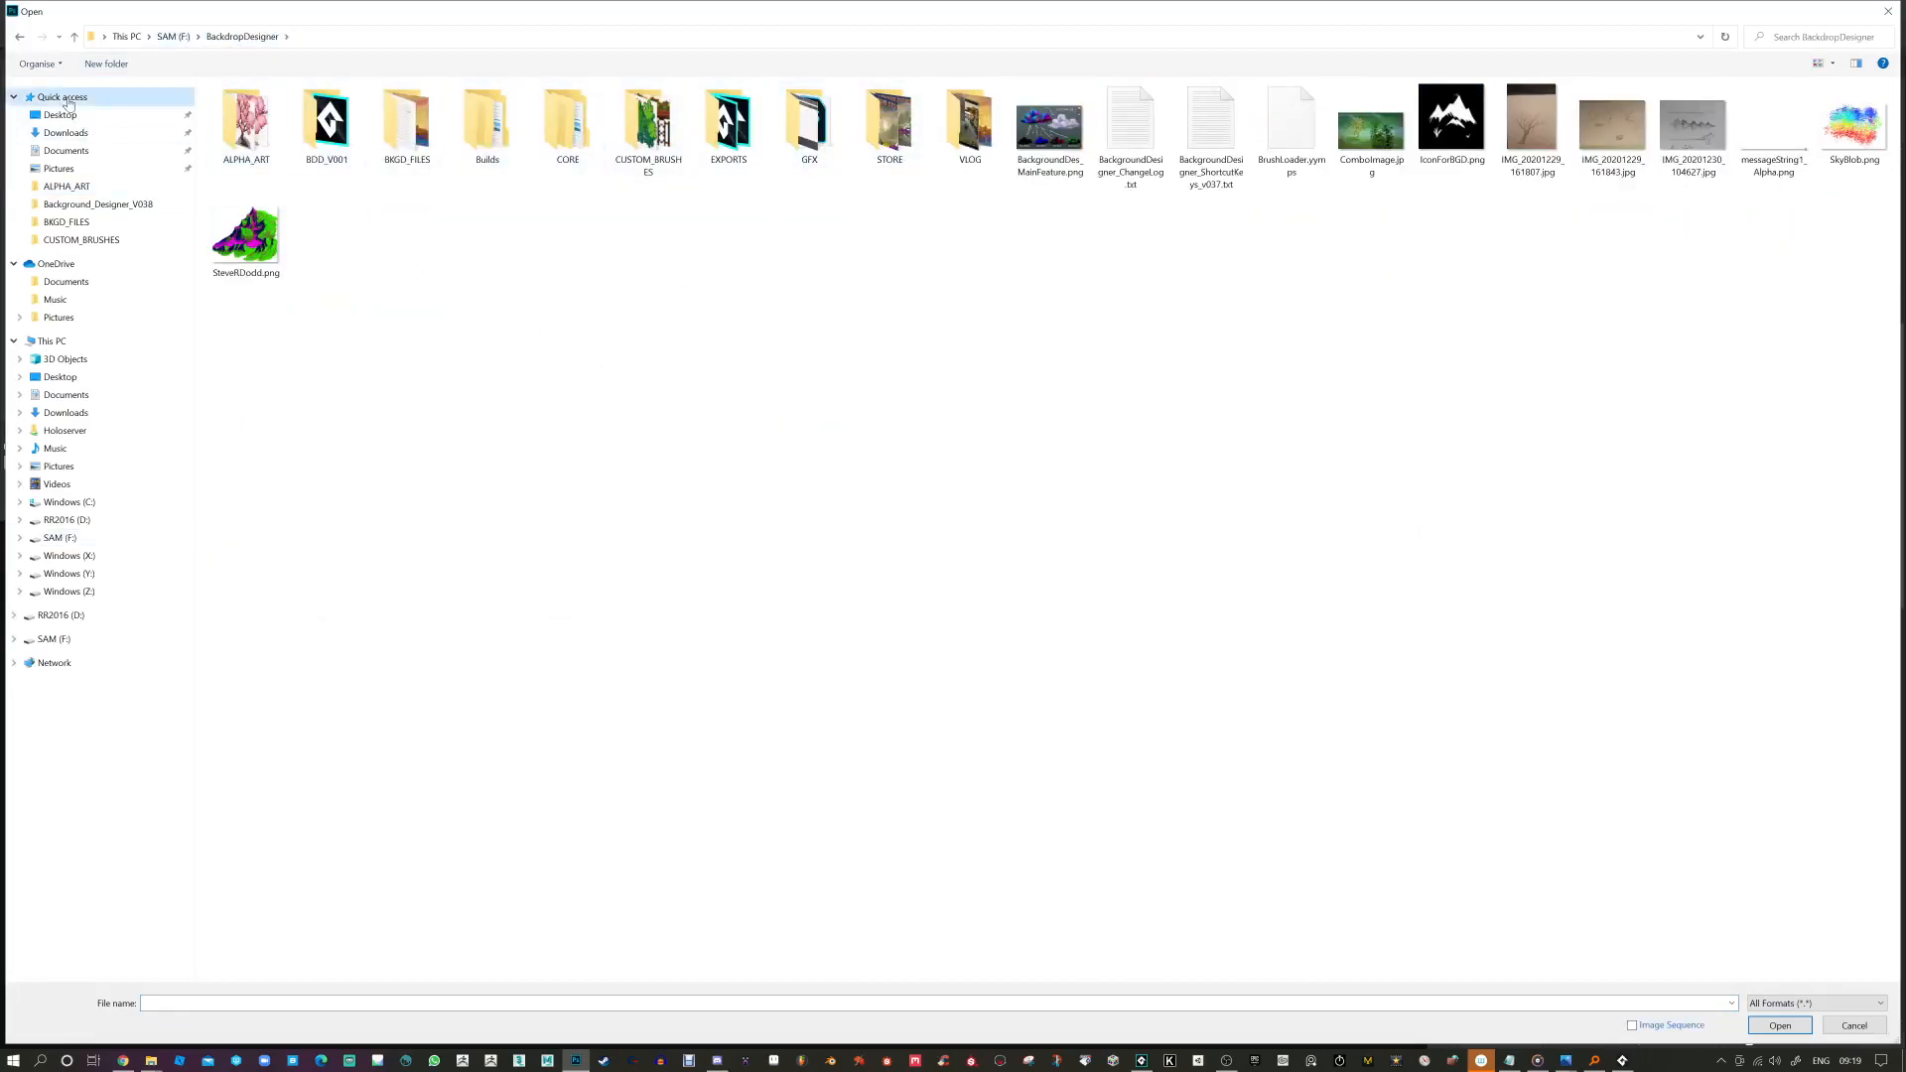
click(268, 110)
right_click(269, 116)
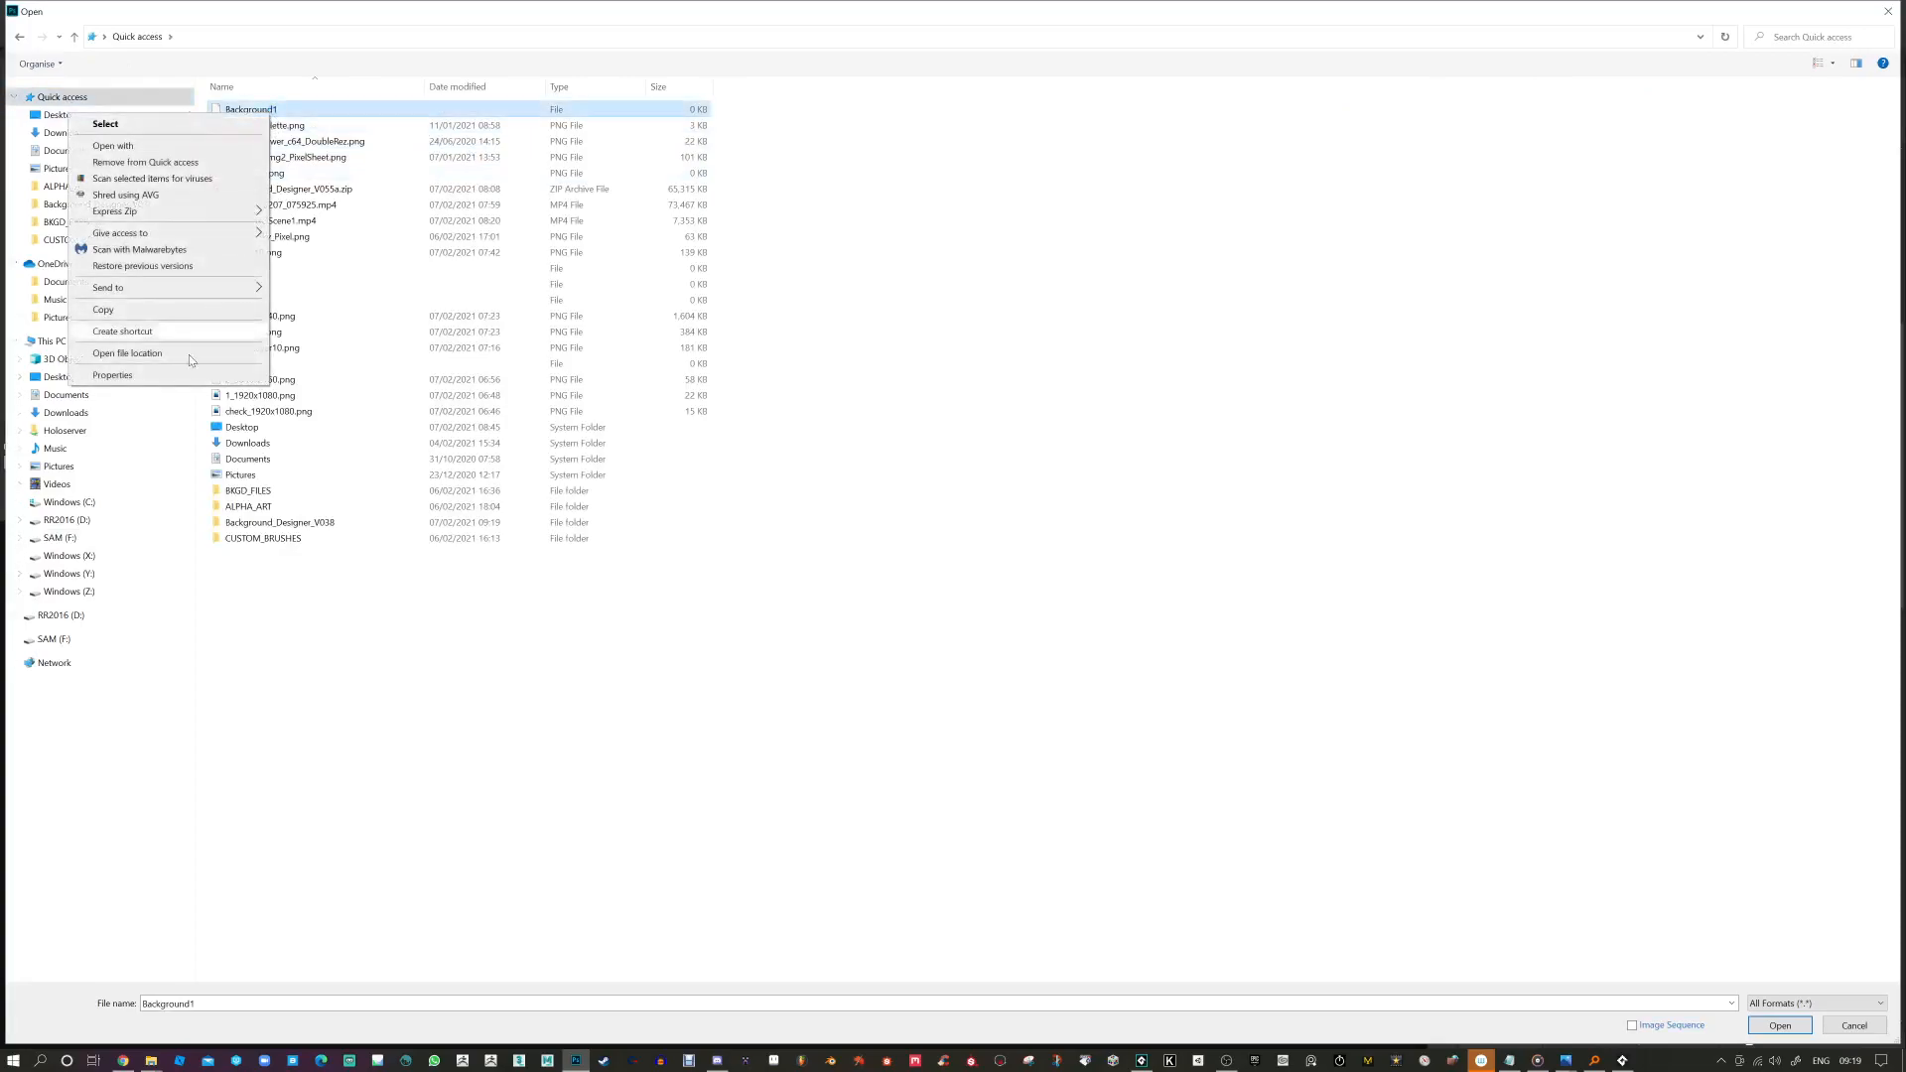
click(189, 350)
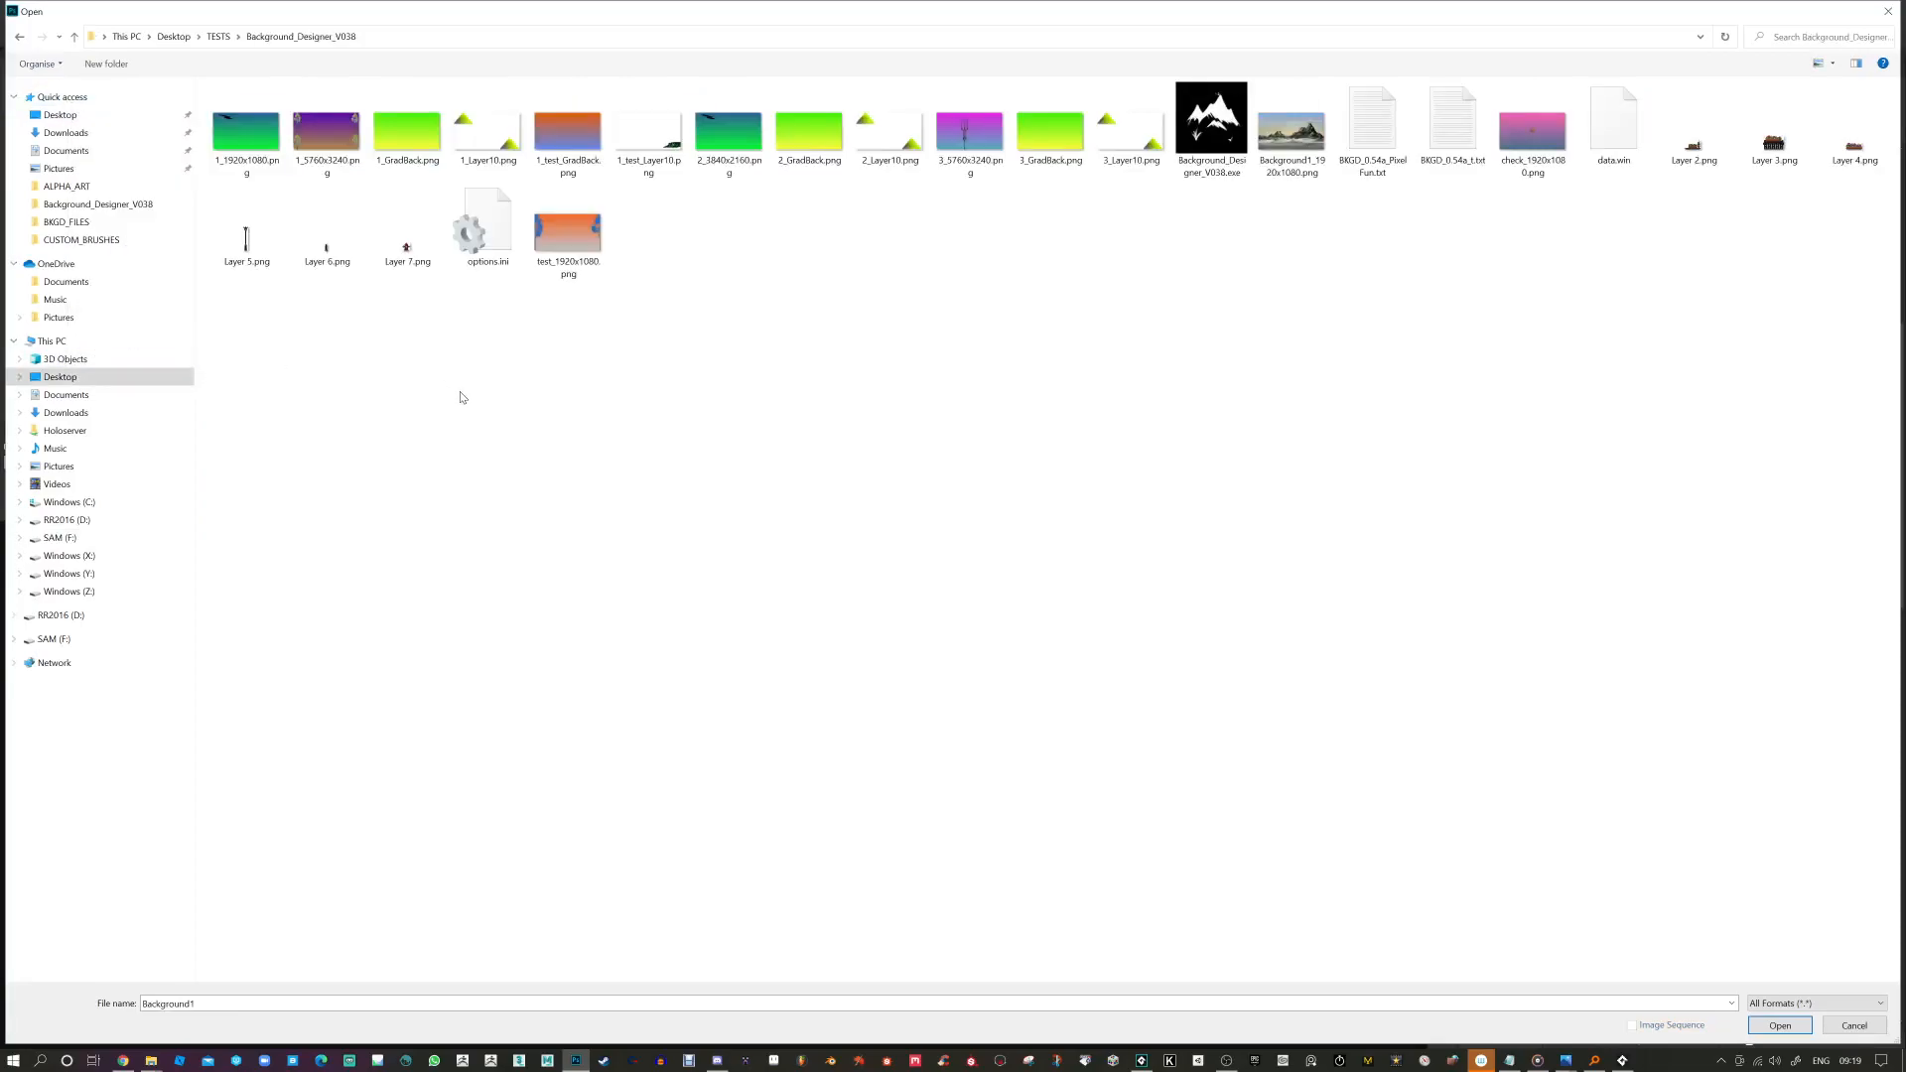
double_click(1296, 135)
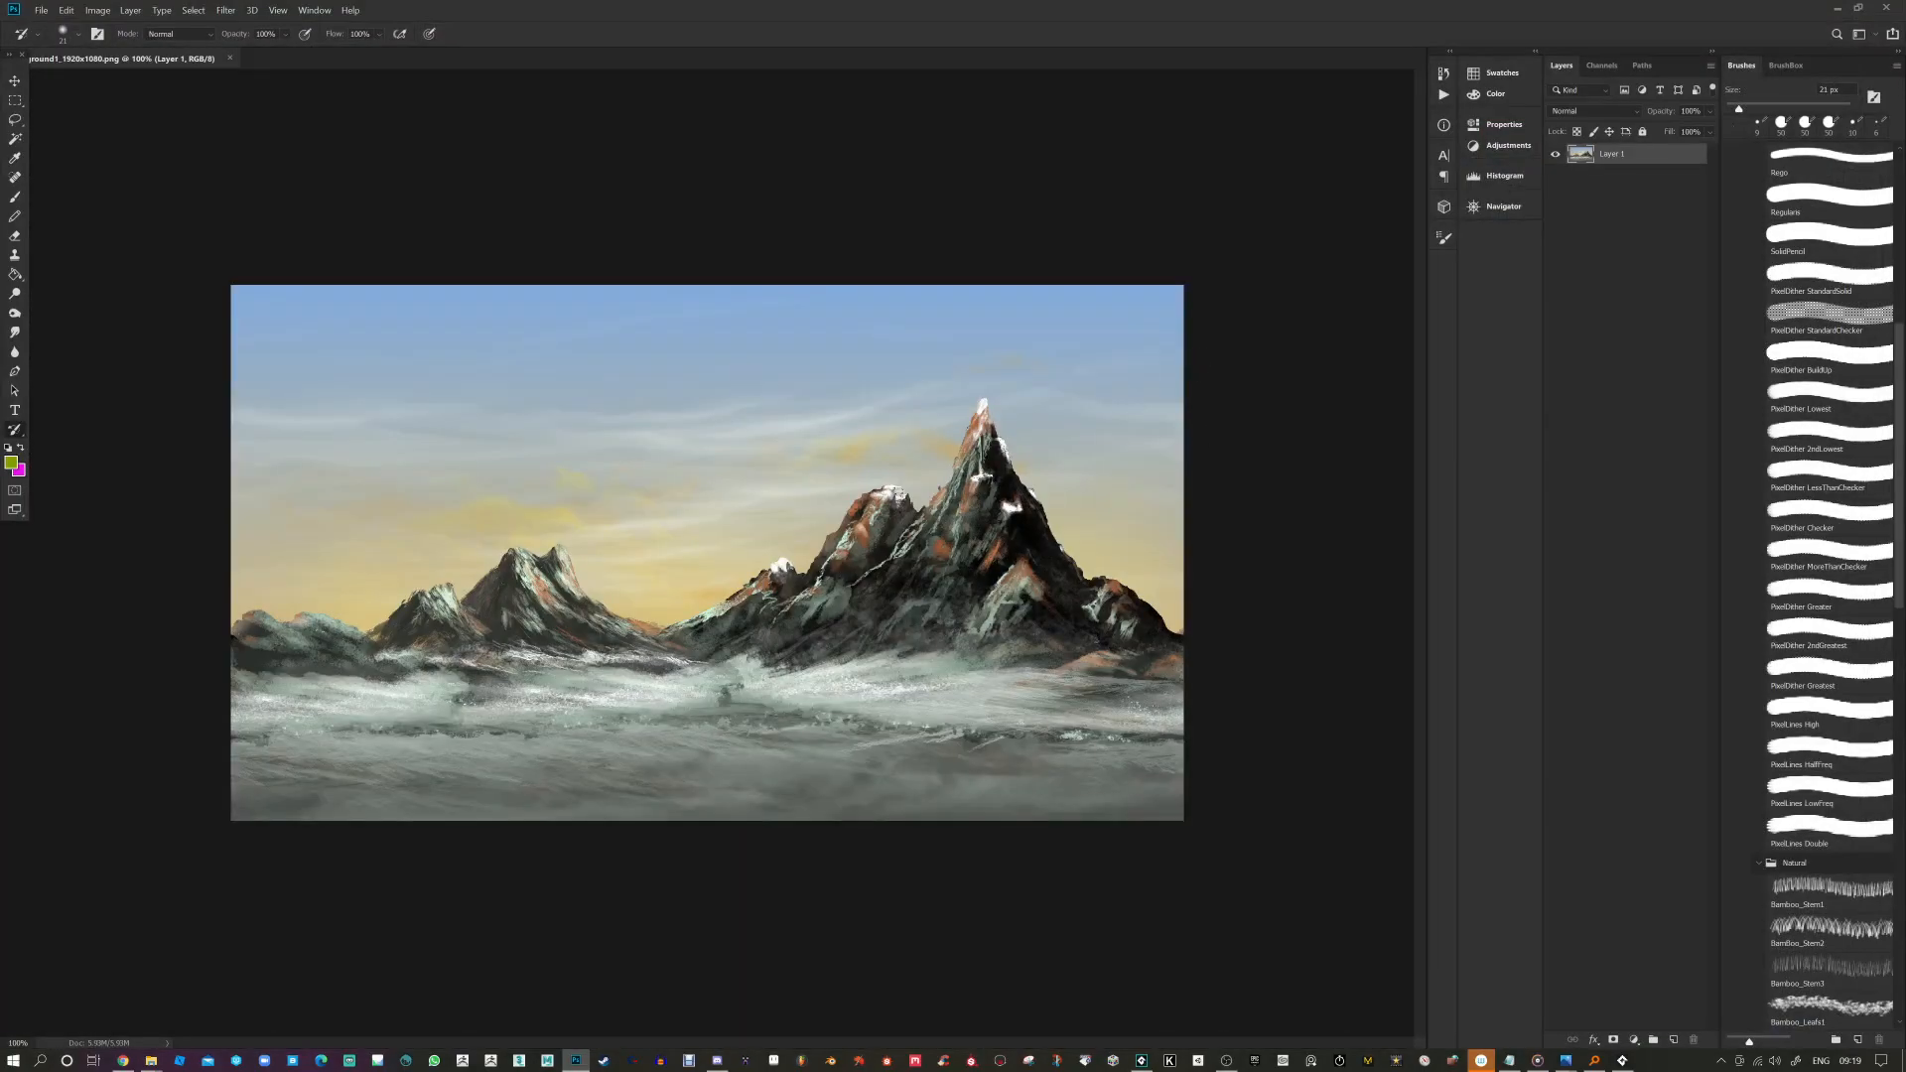
Step: Compare the exported PNG in Photoshop with the original artwork in Background Designer by alternating between the two programs
key(alt+Tab)
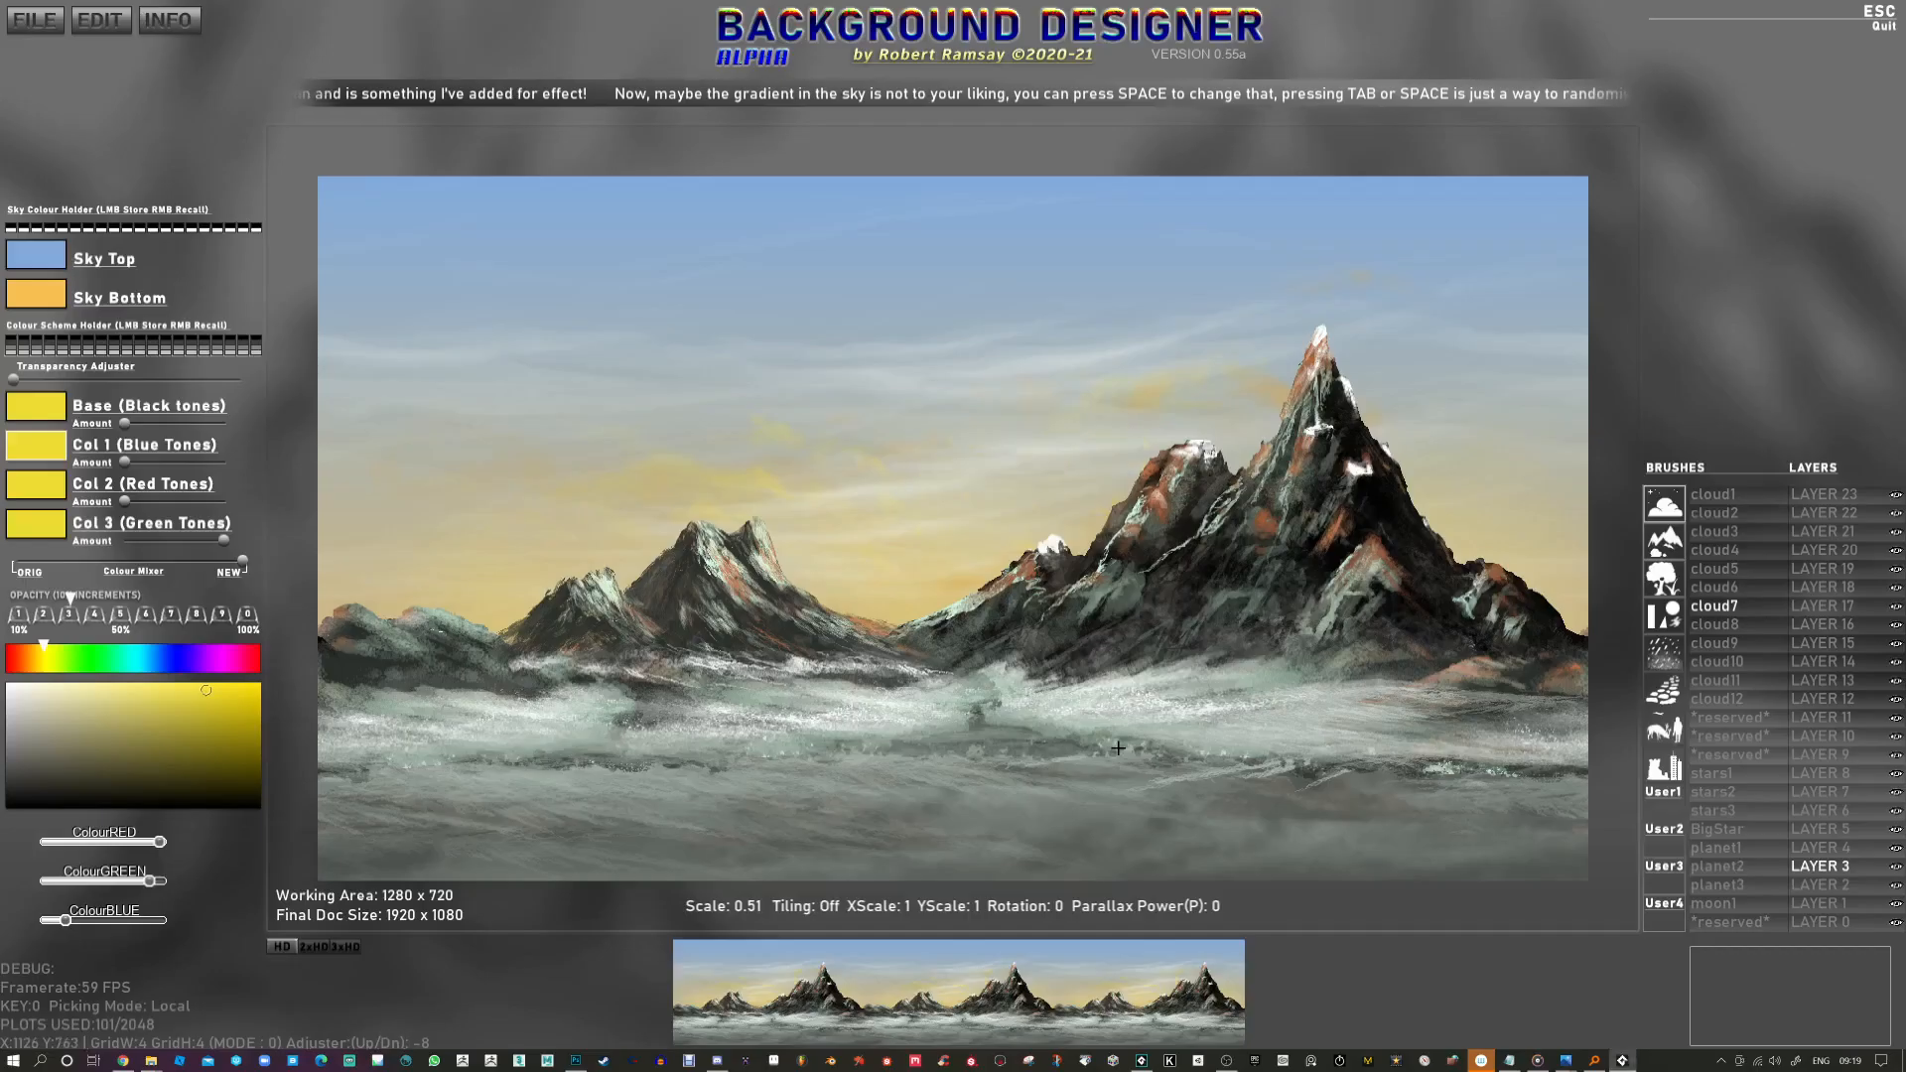
key(alt+Tab)
key(alt+Tab)
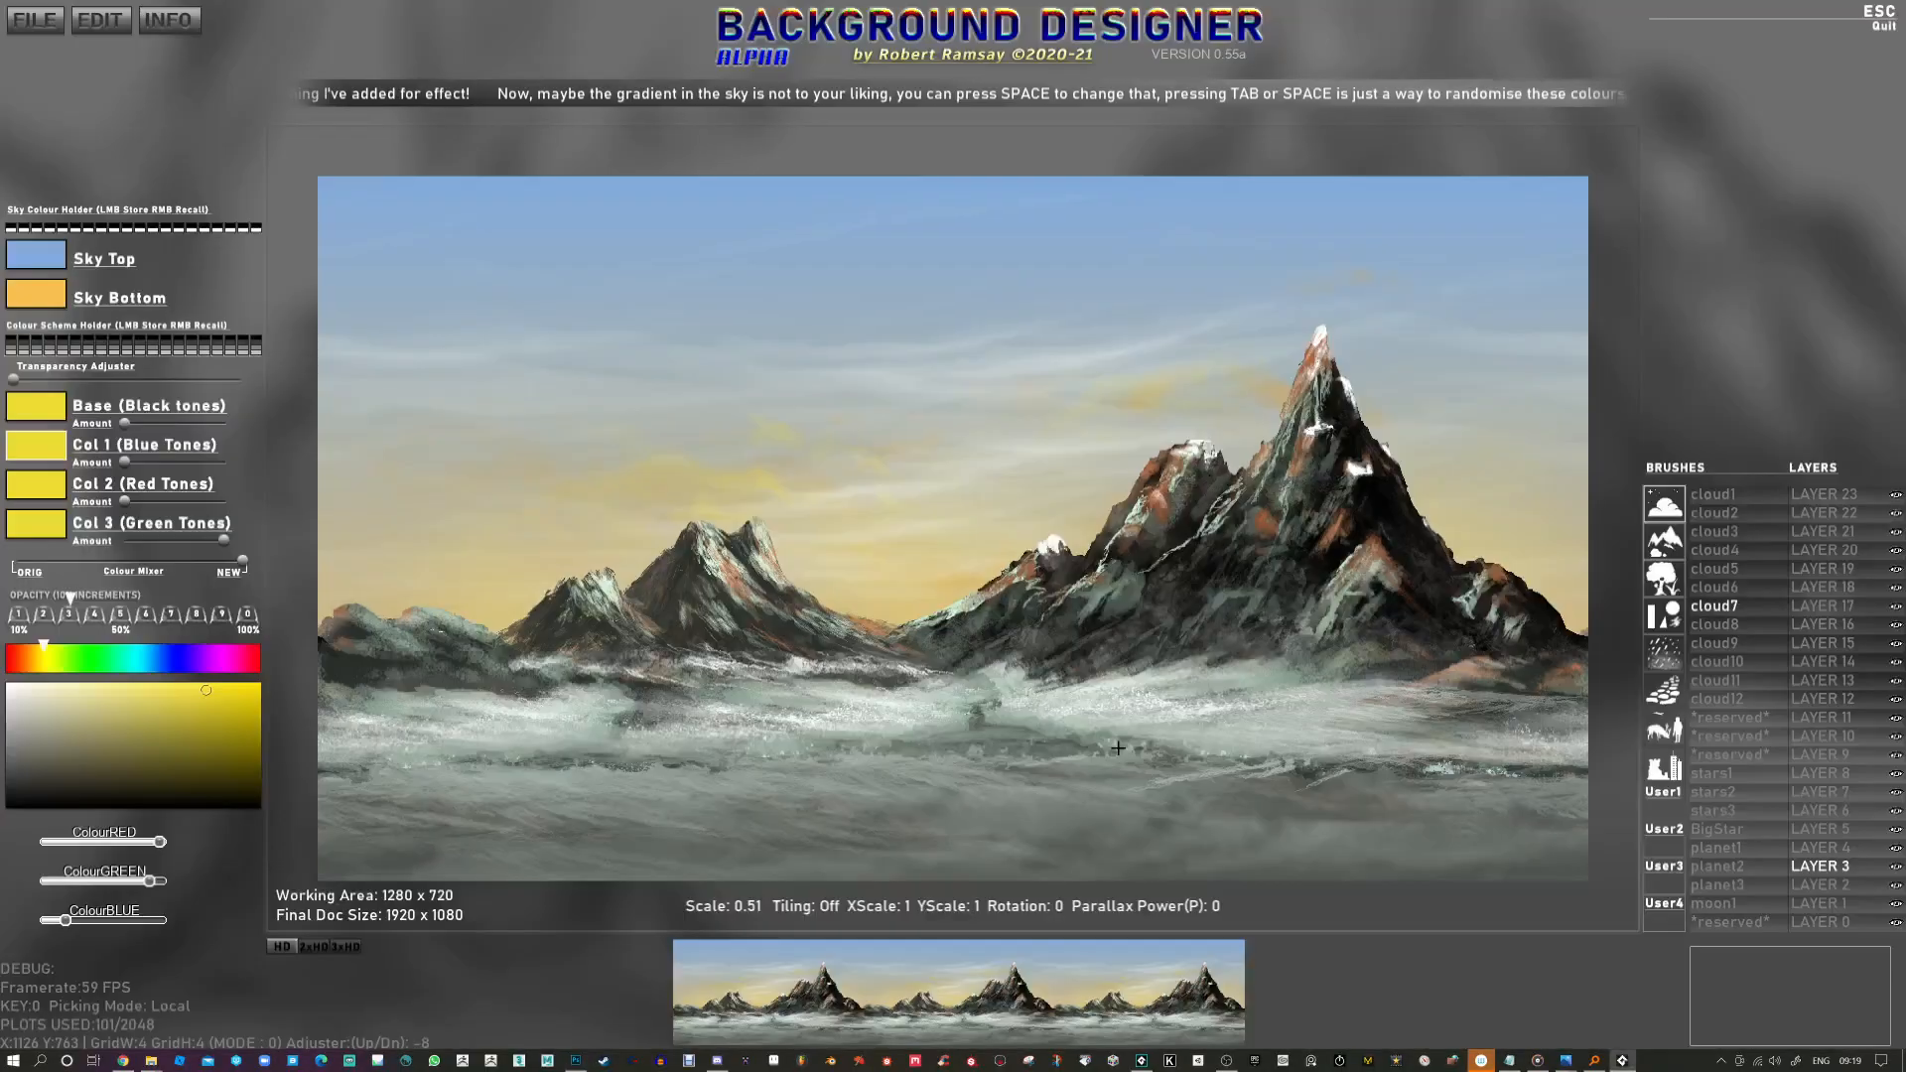
key(alt+Tab)
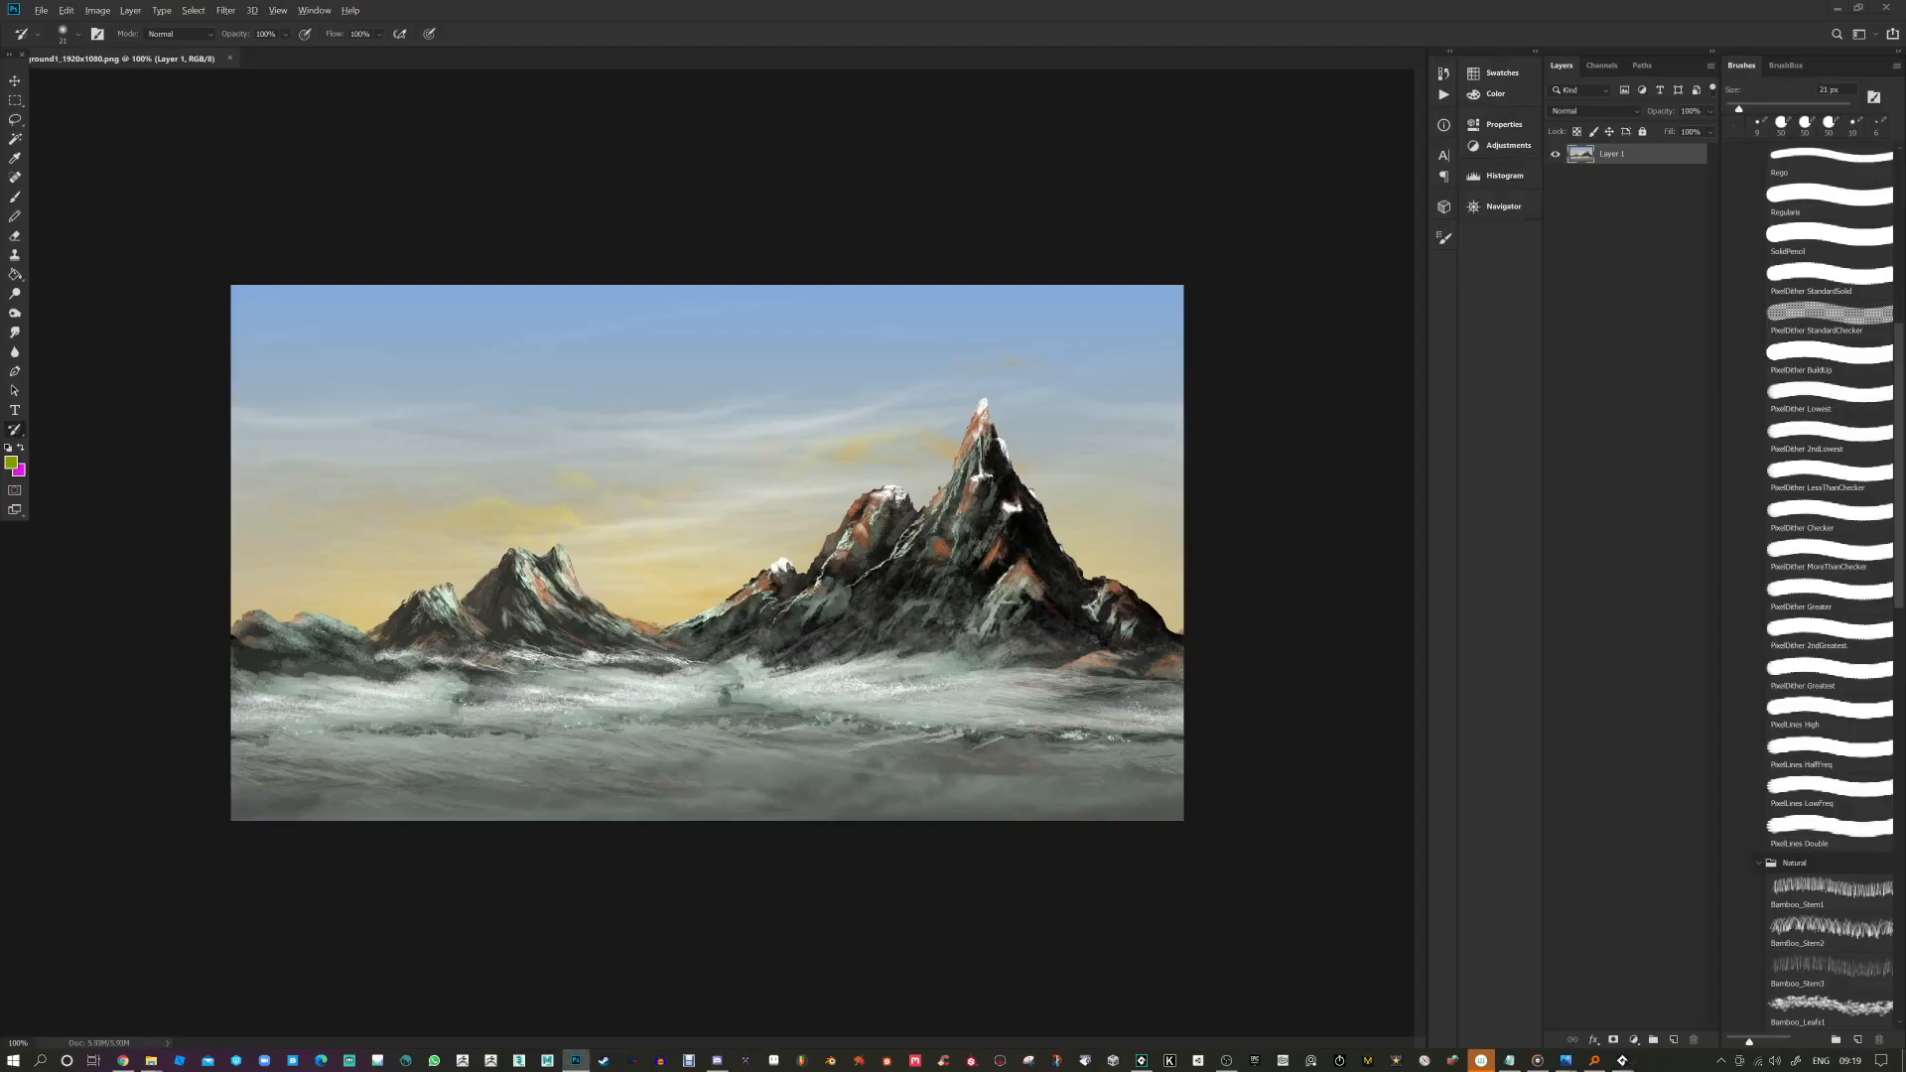
key(alt+Tab)
key(alt+Tab)
key(alt+Tab)
key(alt+Tab)
Step: Resize the mountain image to 640 x 360 pixels with Bilinear resampling and fit it to the window
click(89, 12)
click(140, 117)
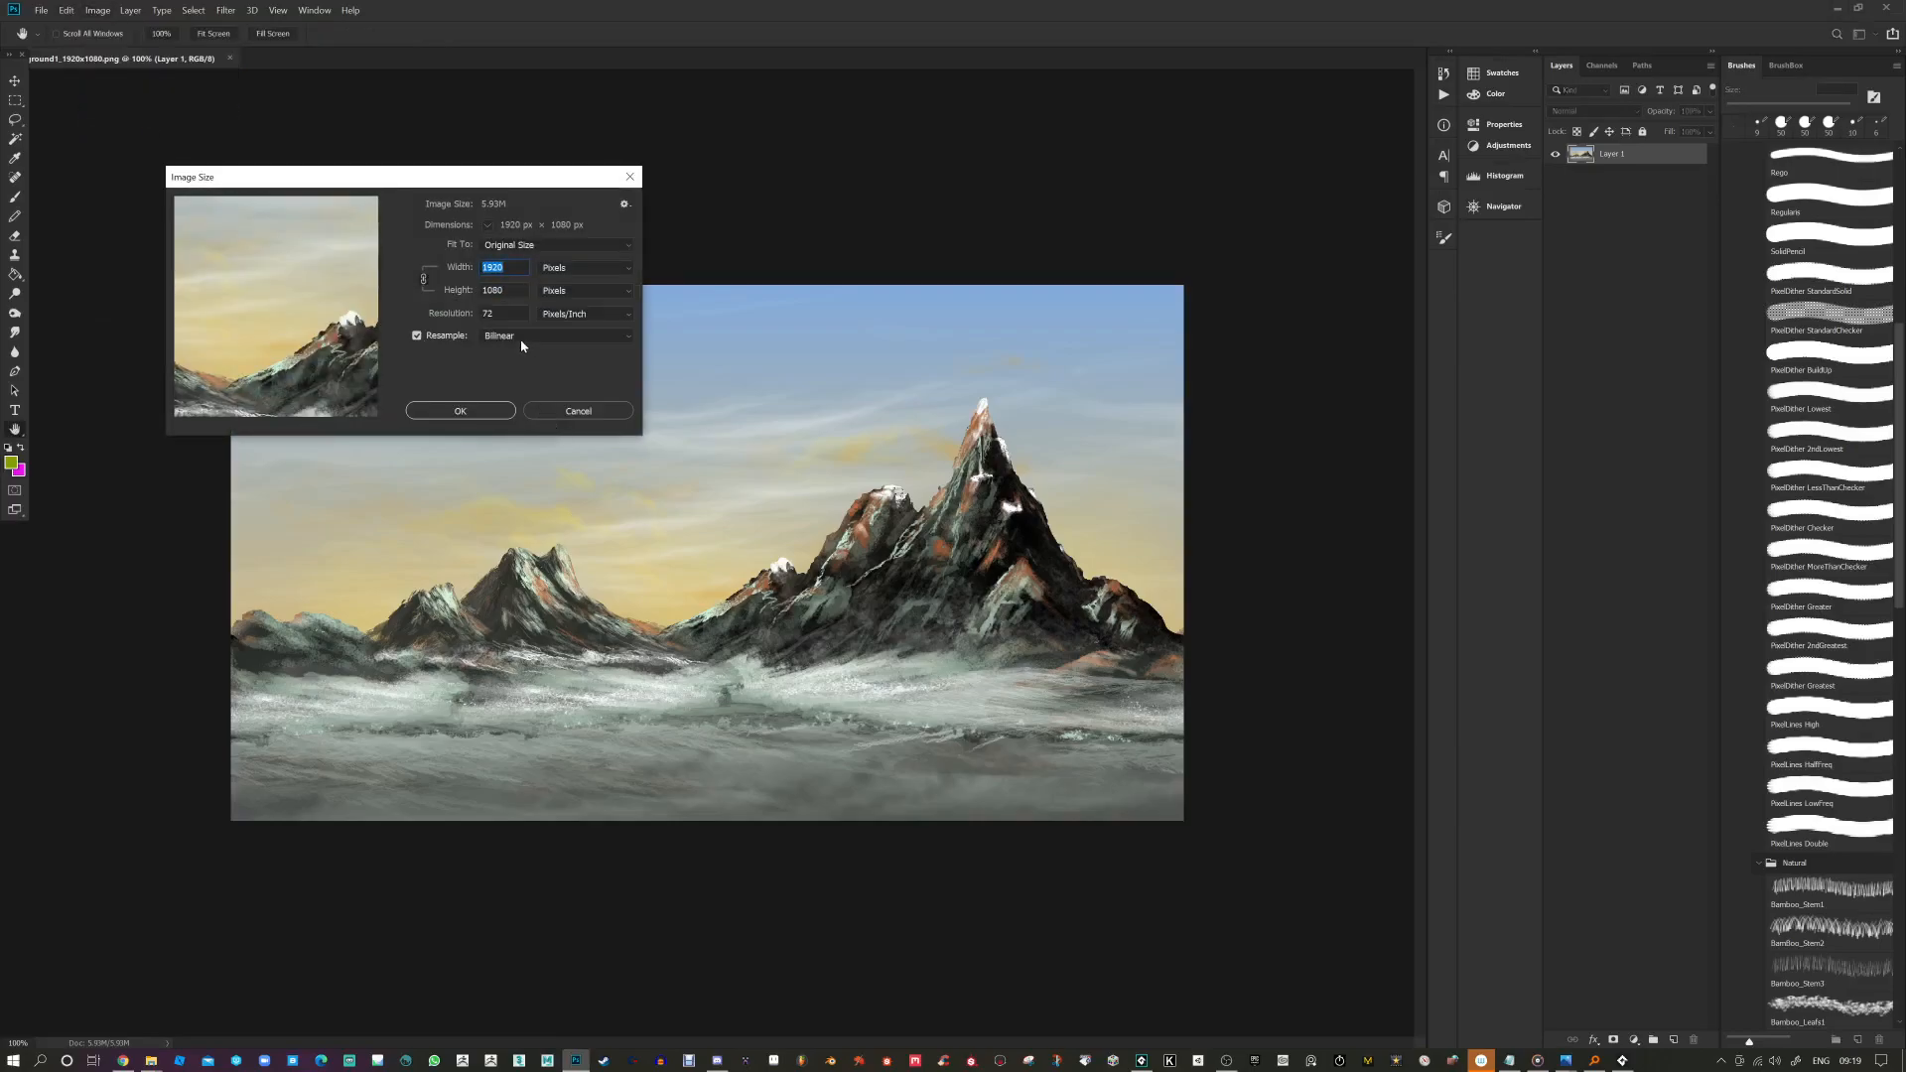
text(640)
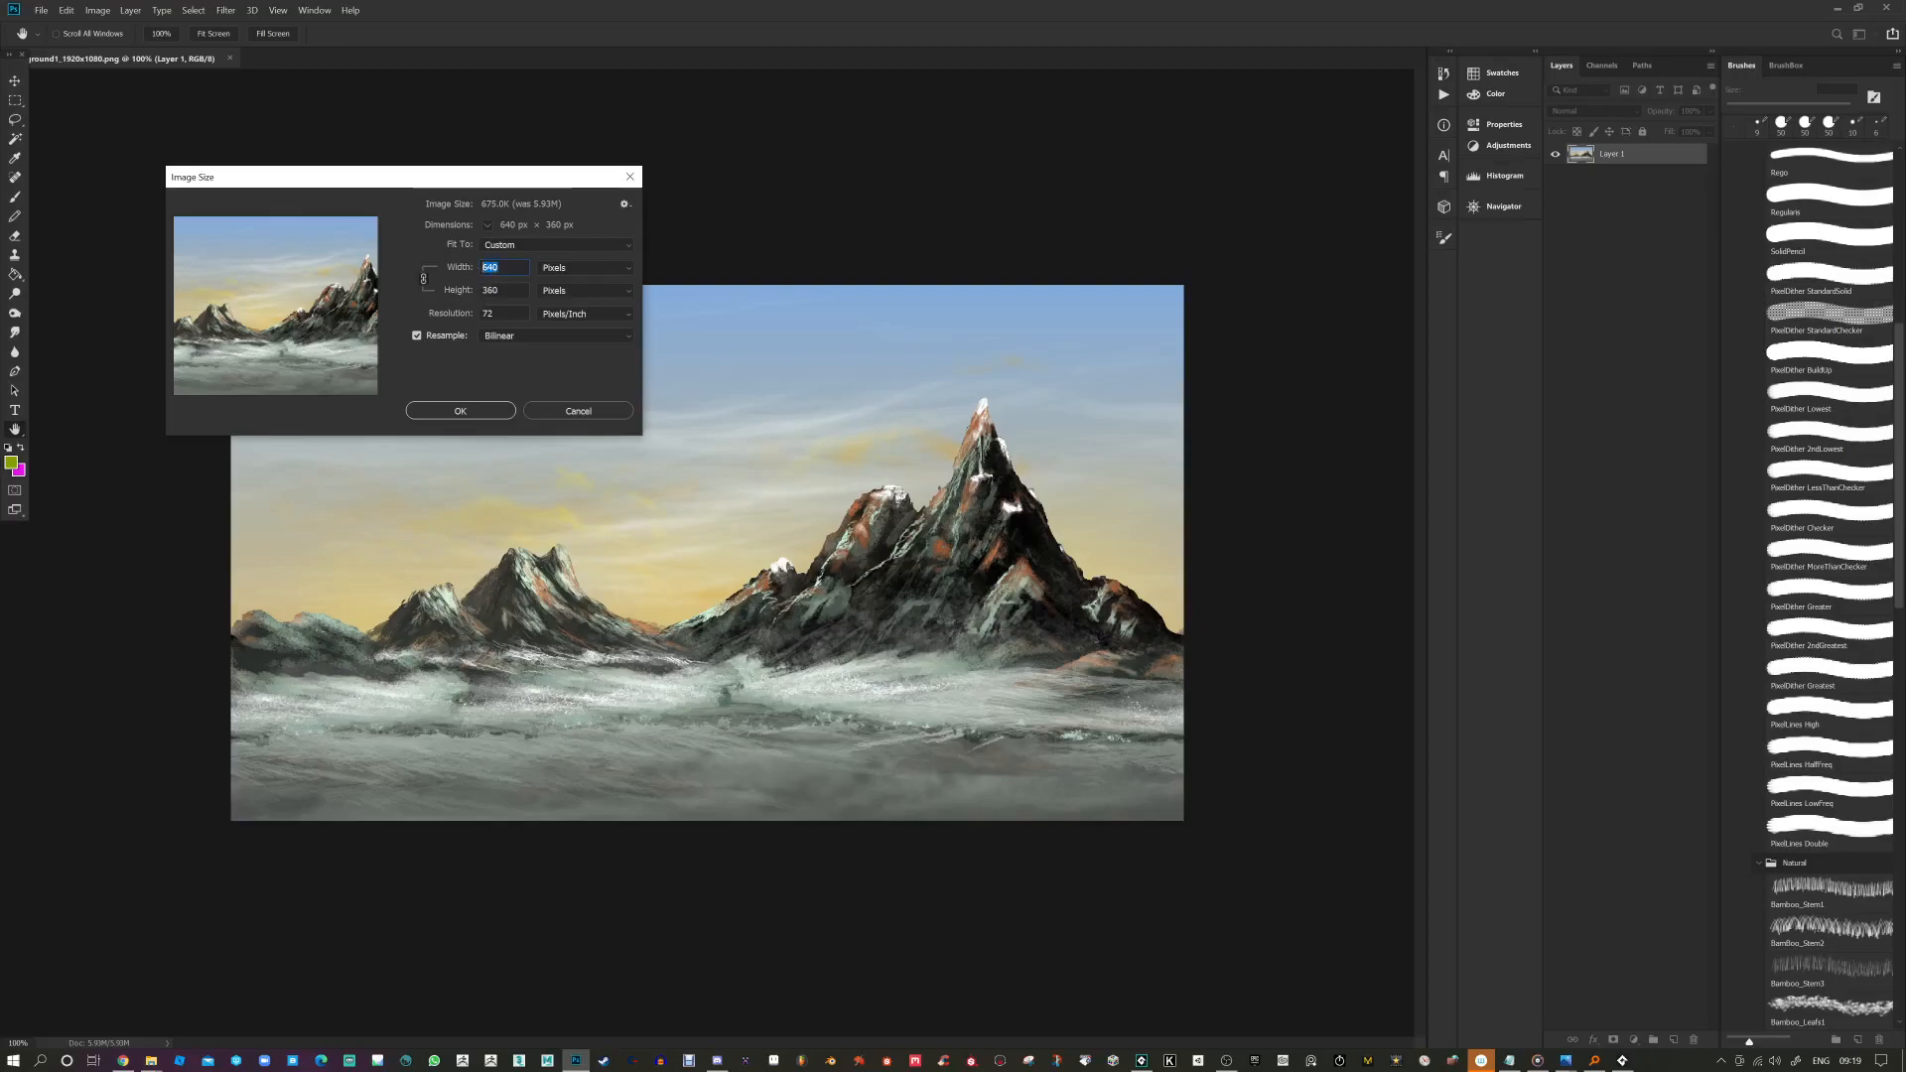
click(482, 290)
click(489, 267)
click(489, 289)
click(460, 410)
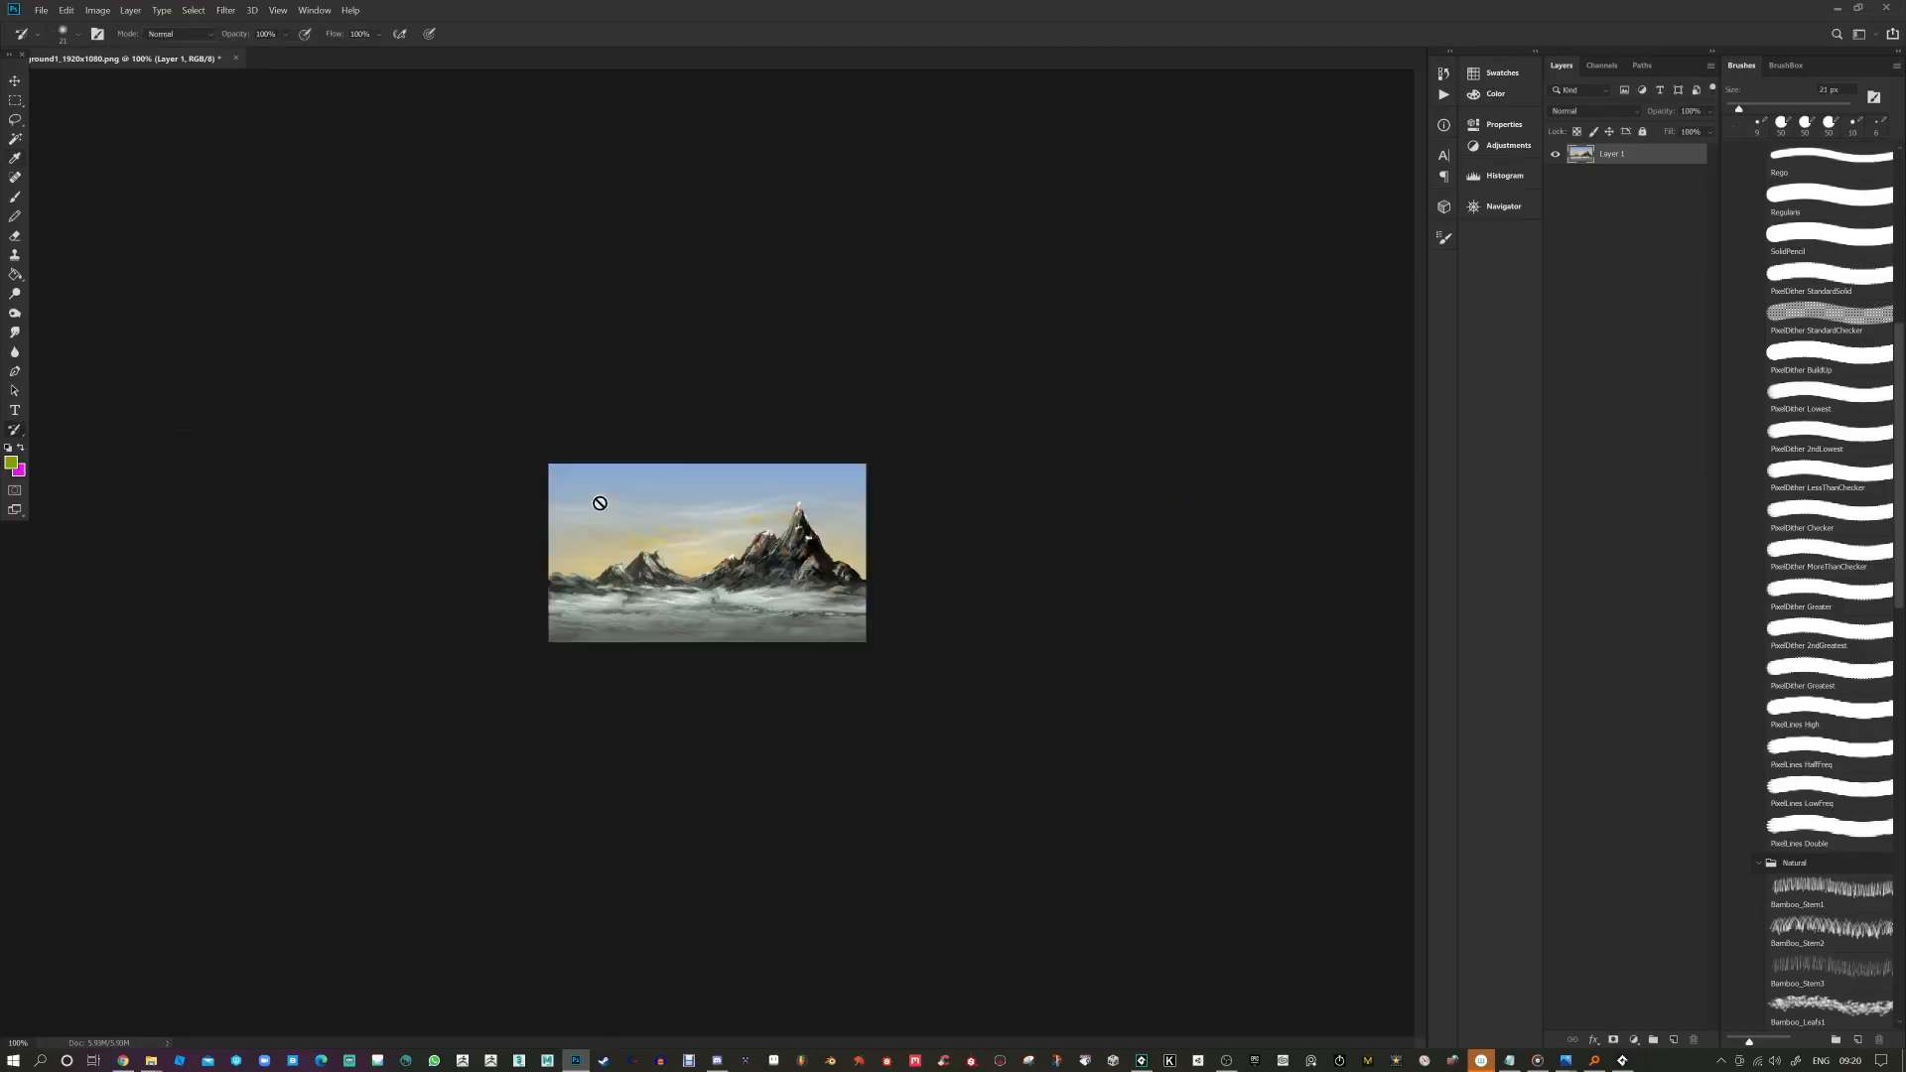
key(ctrl+0)
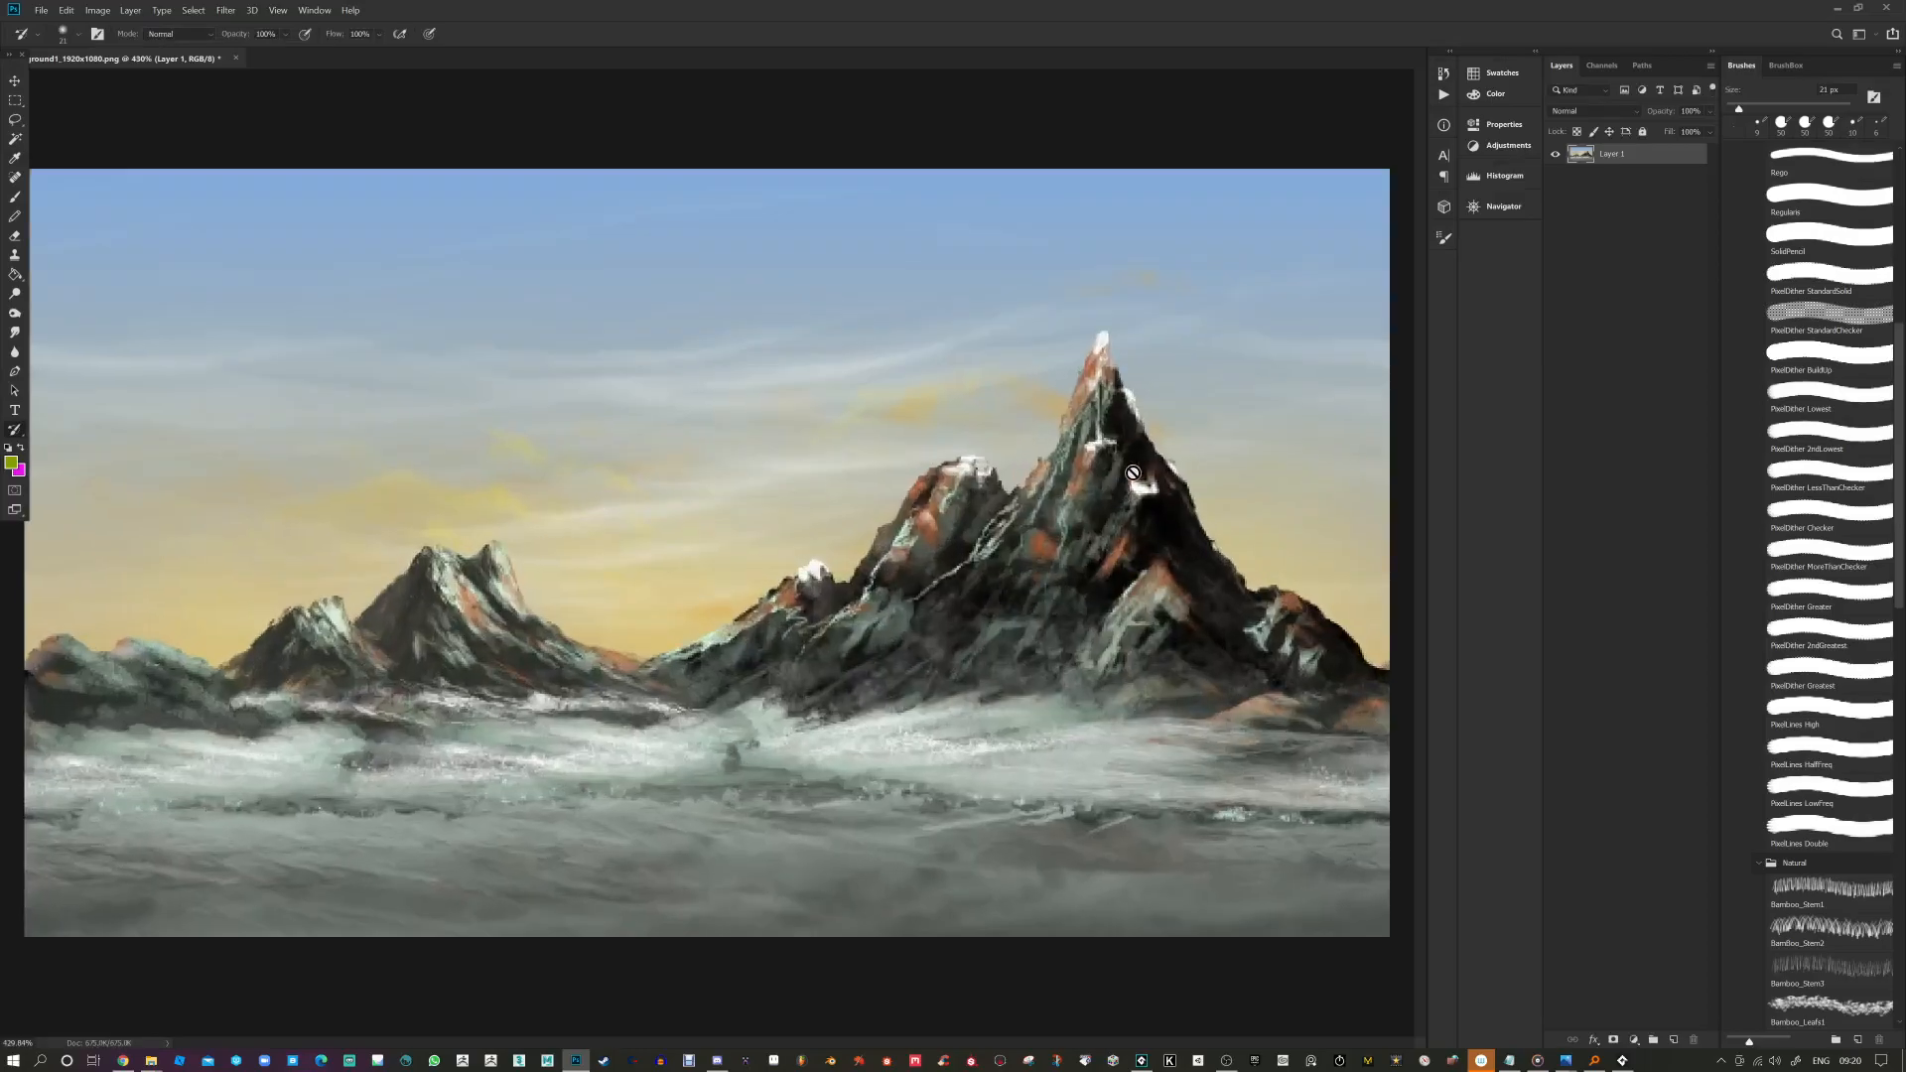
Step: Convert the image to Indexed Color with a Local (Selective) palette, 16 colours and Diffusion dither at 13%
click(96, 10)
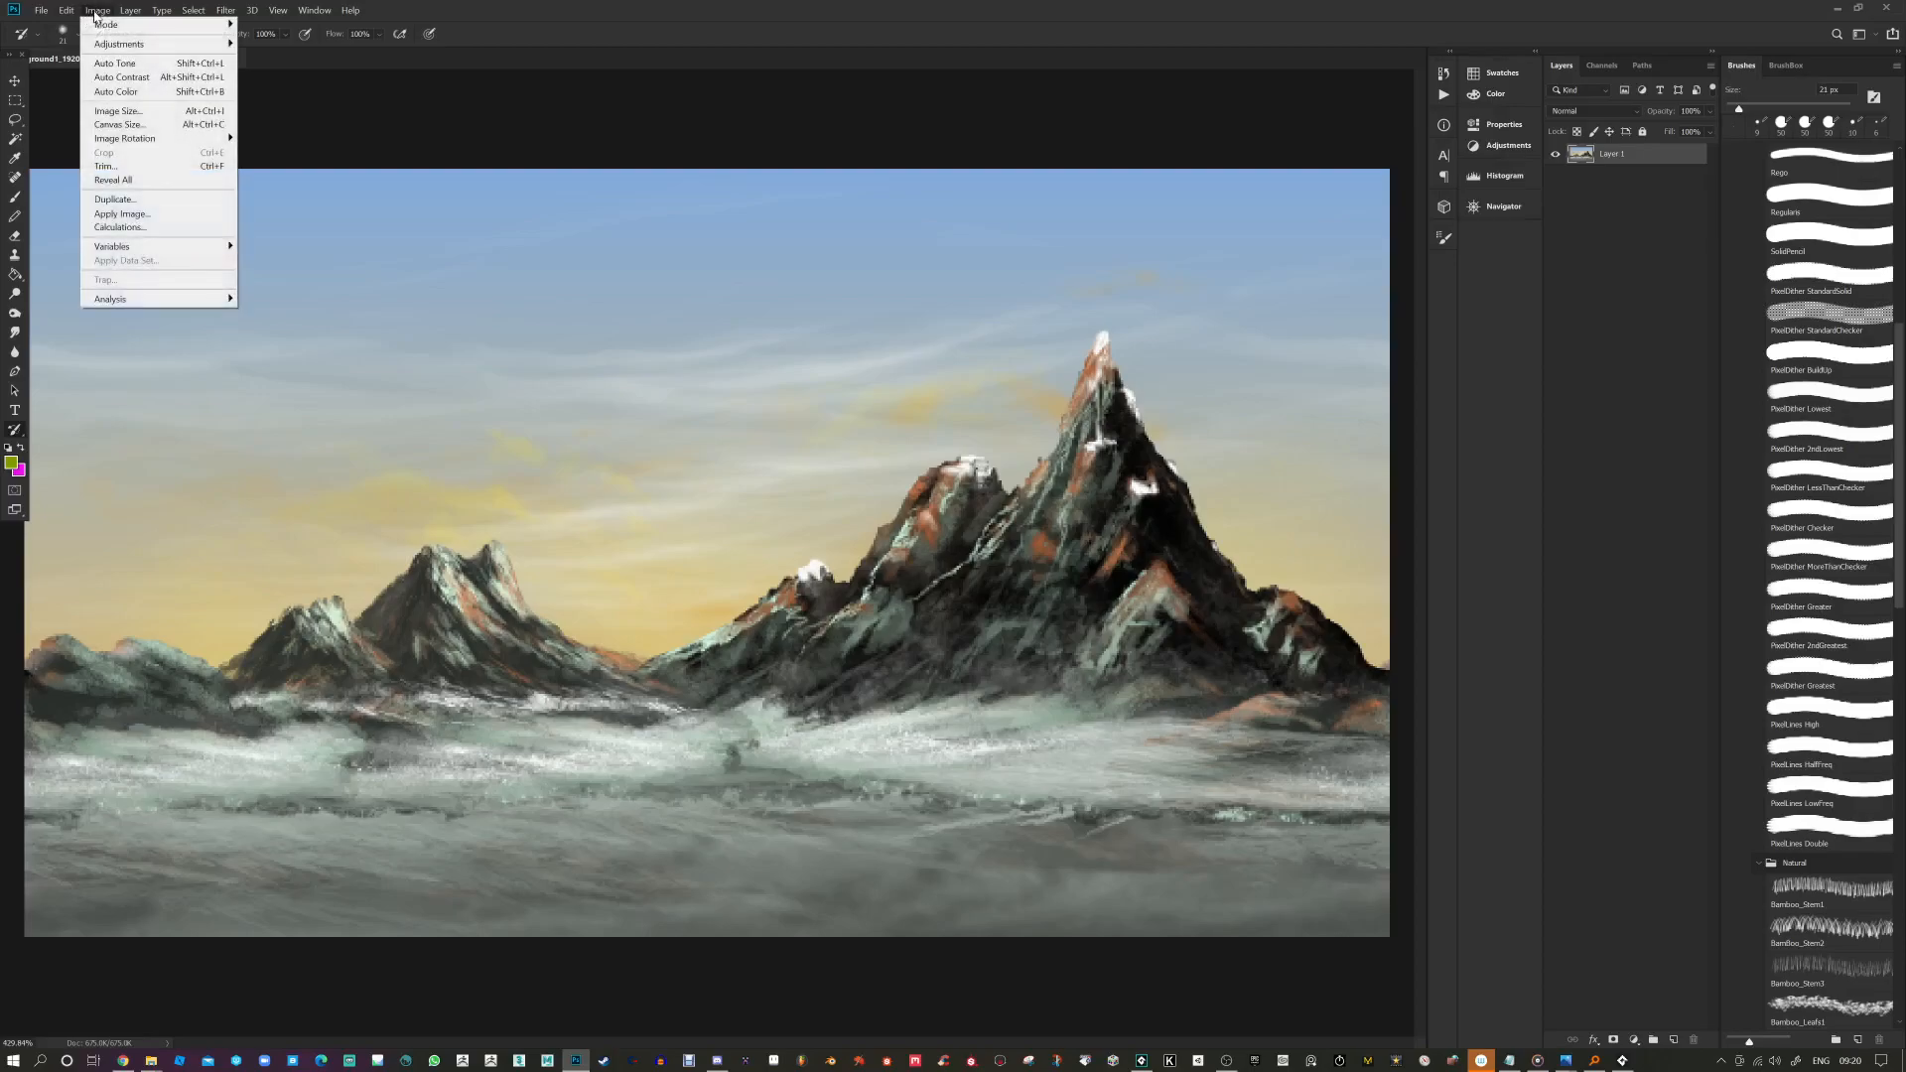
mouse_move(109, 26)
click(263, 70)
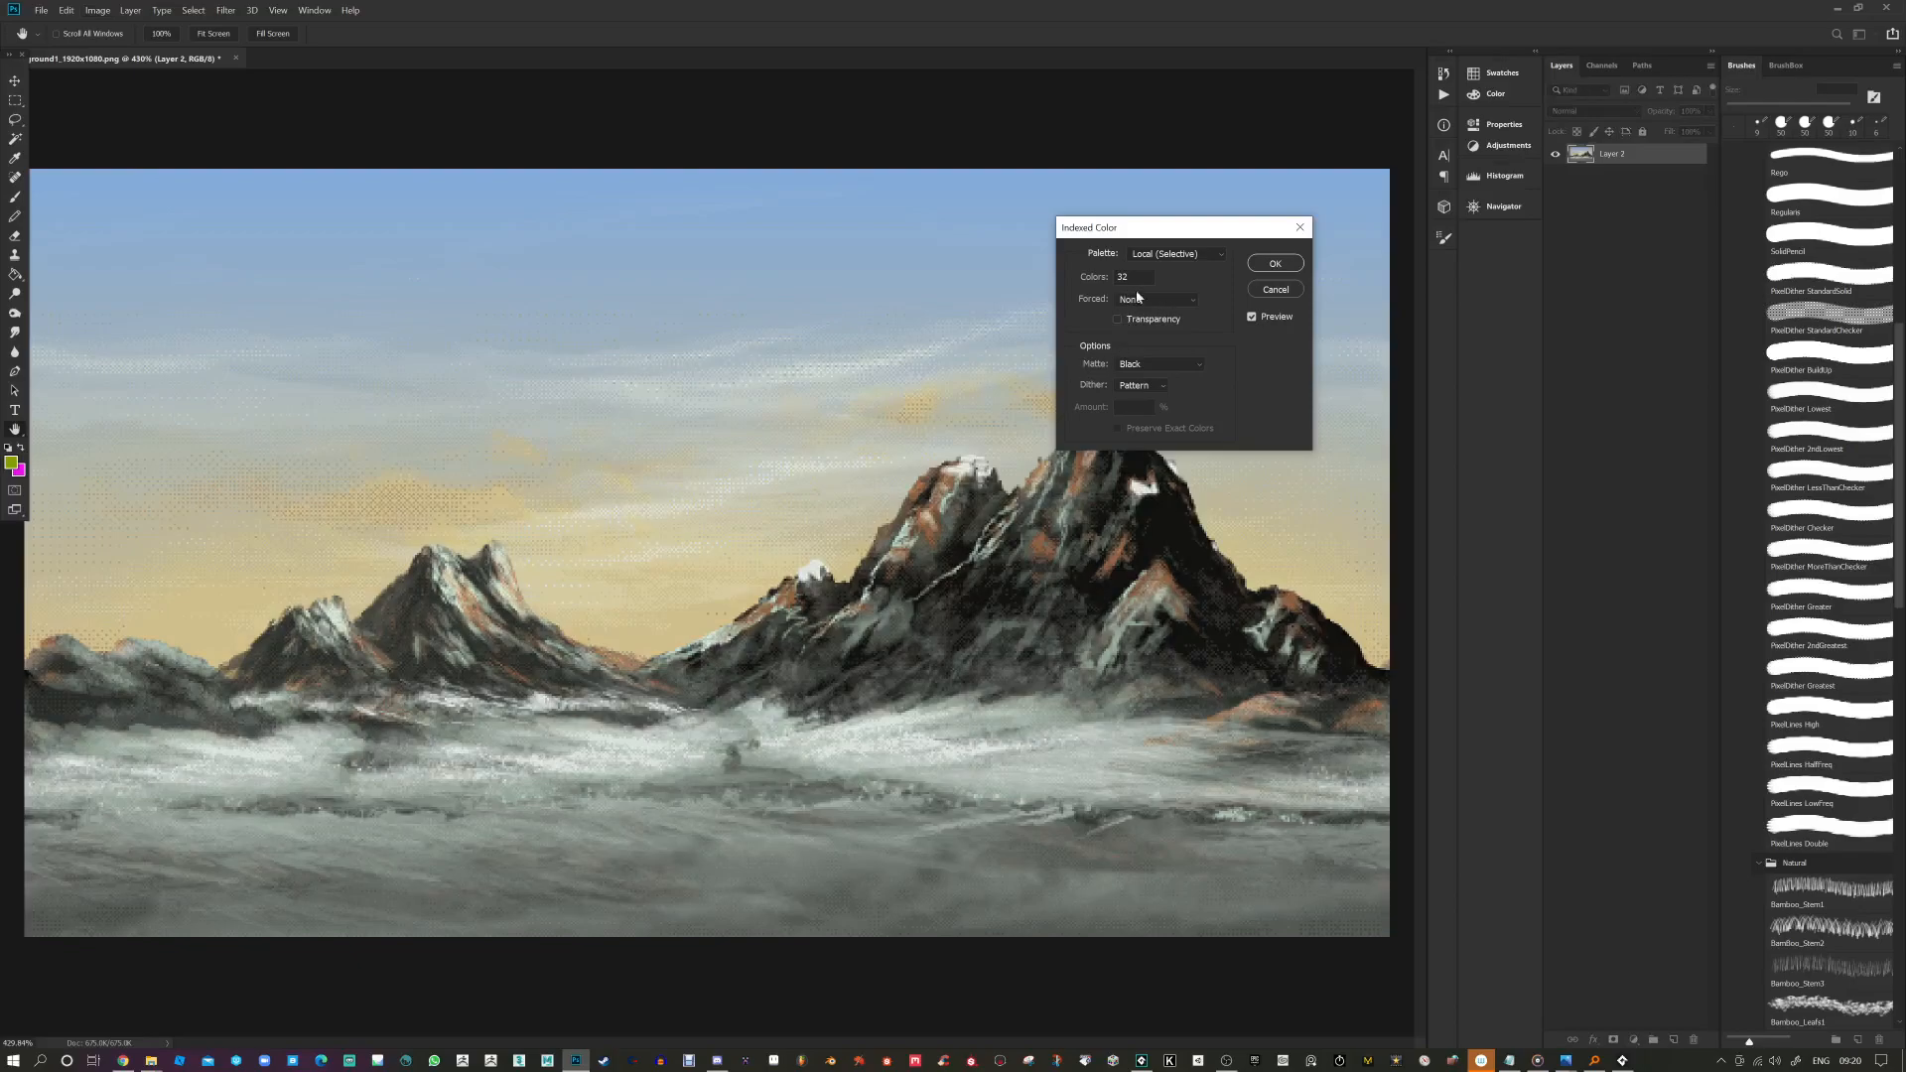
text(24)
click(1101, 280)
text(16)
click(1159, 391)
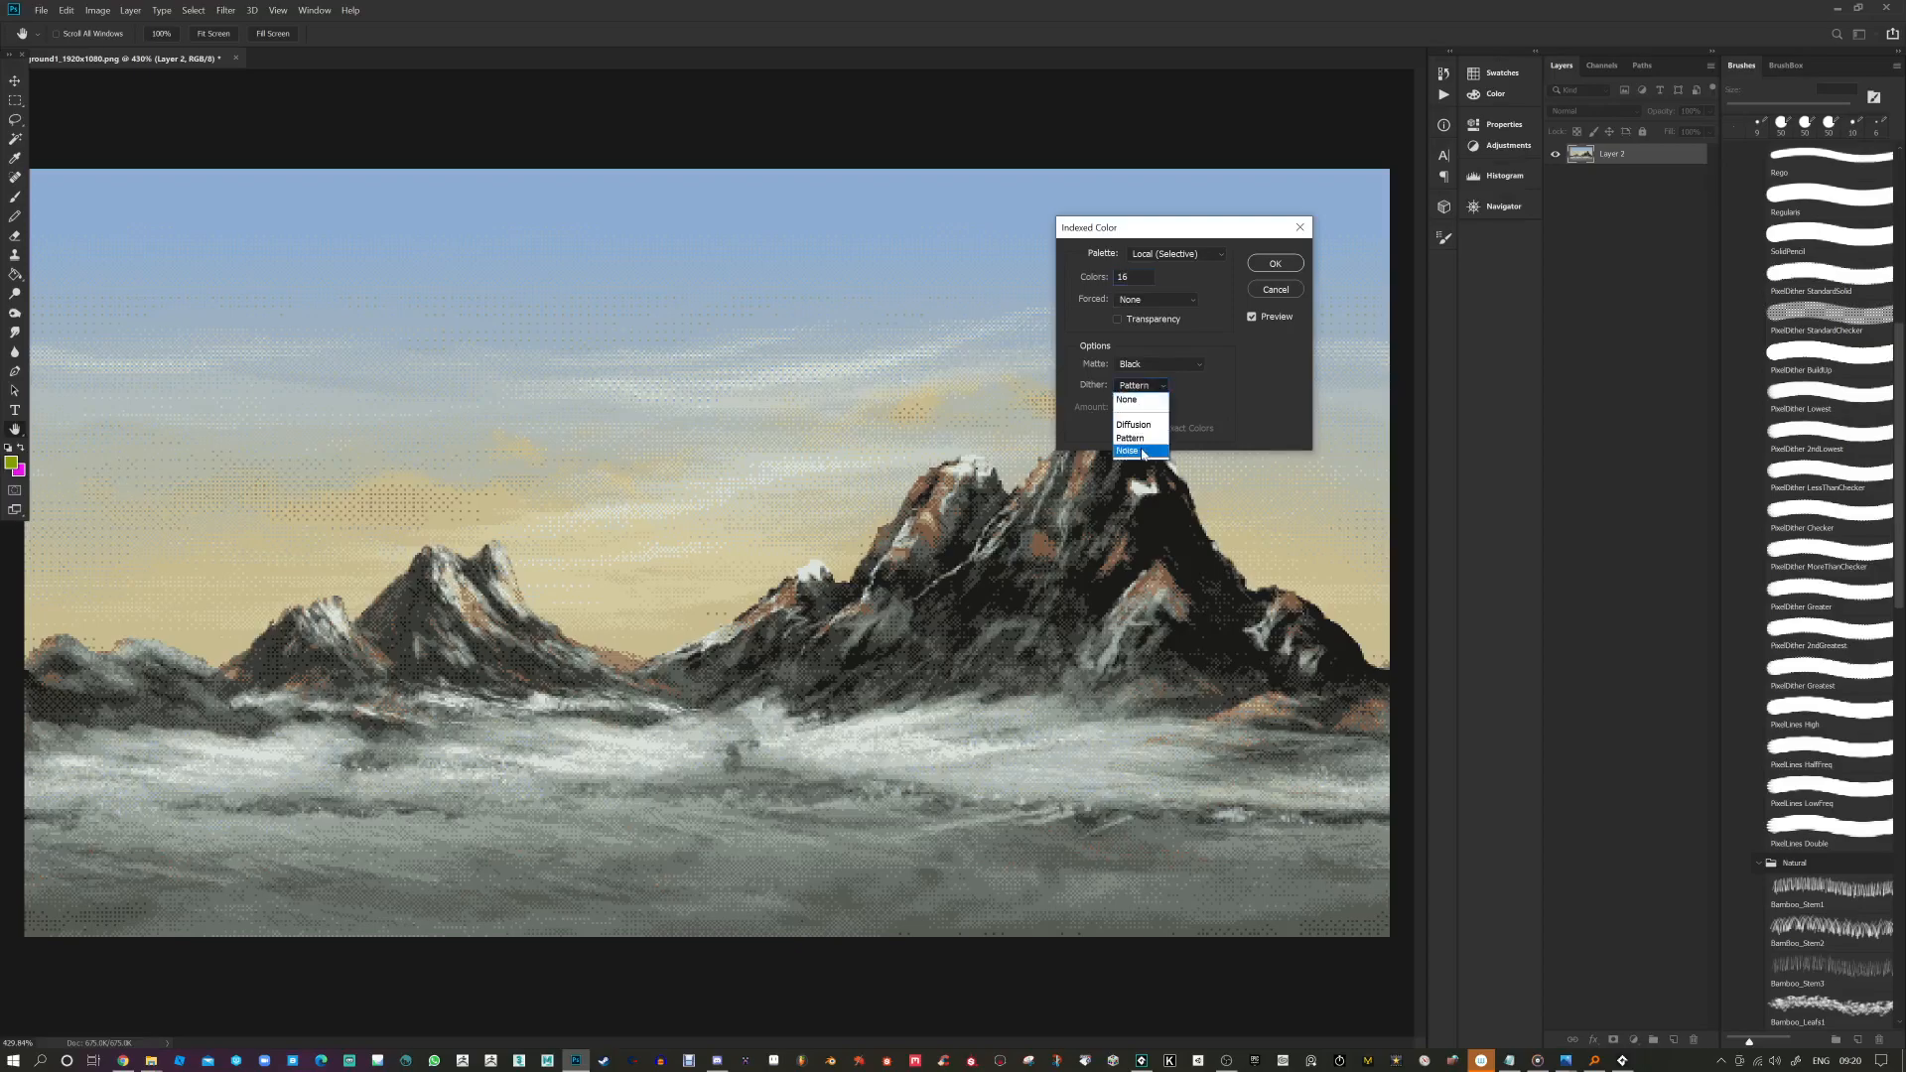
click(1120, 425)
drag(1105, 414, 1083, 417)
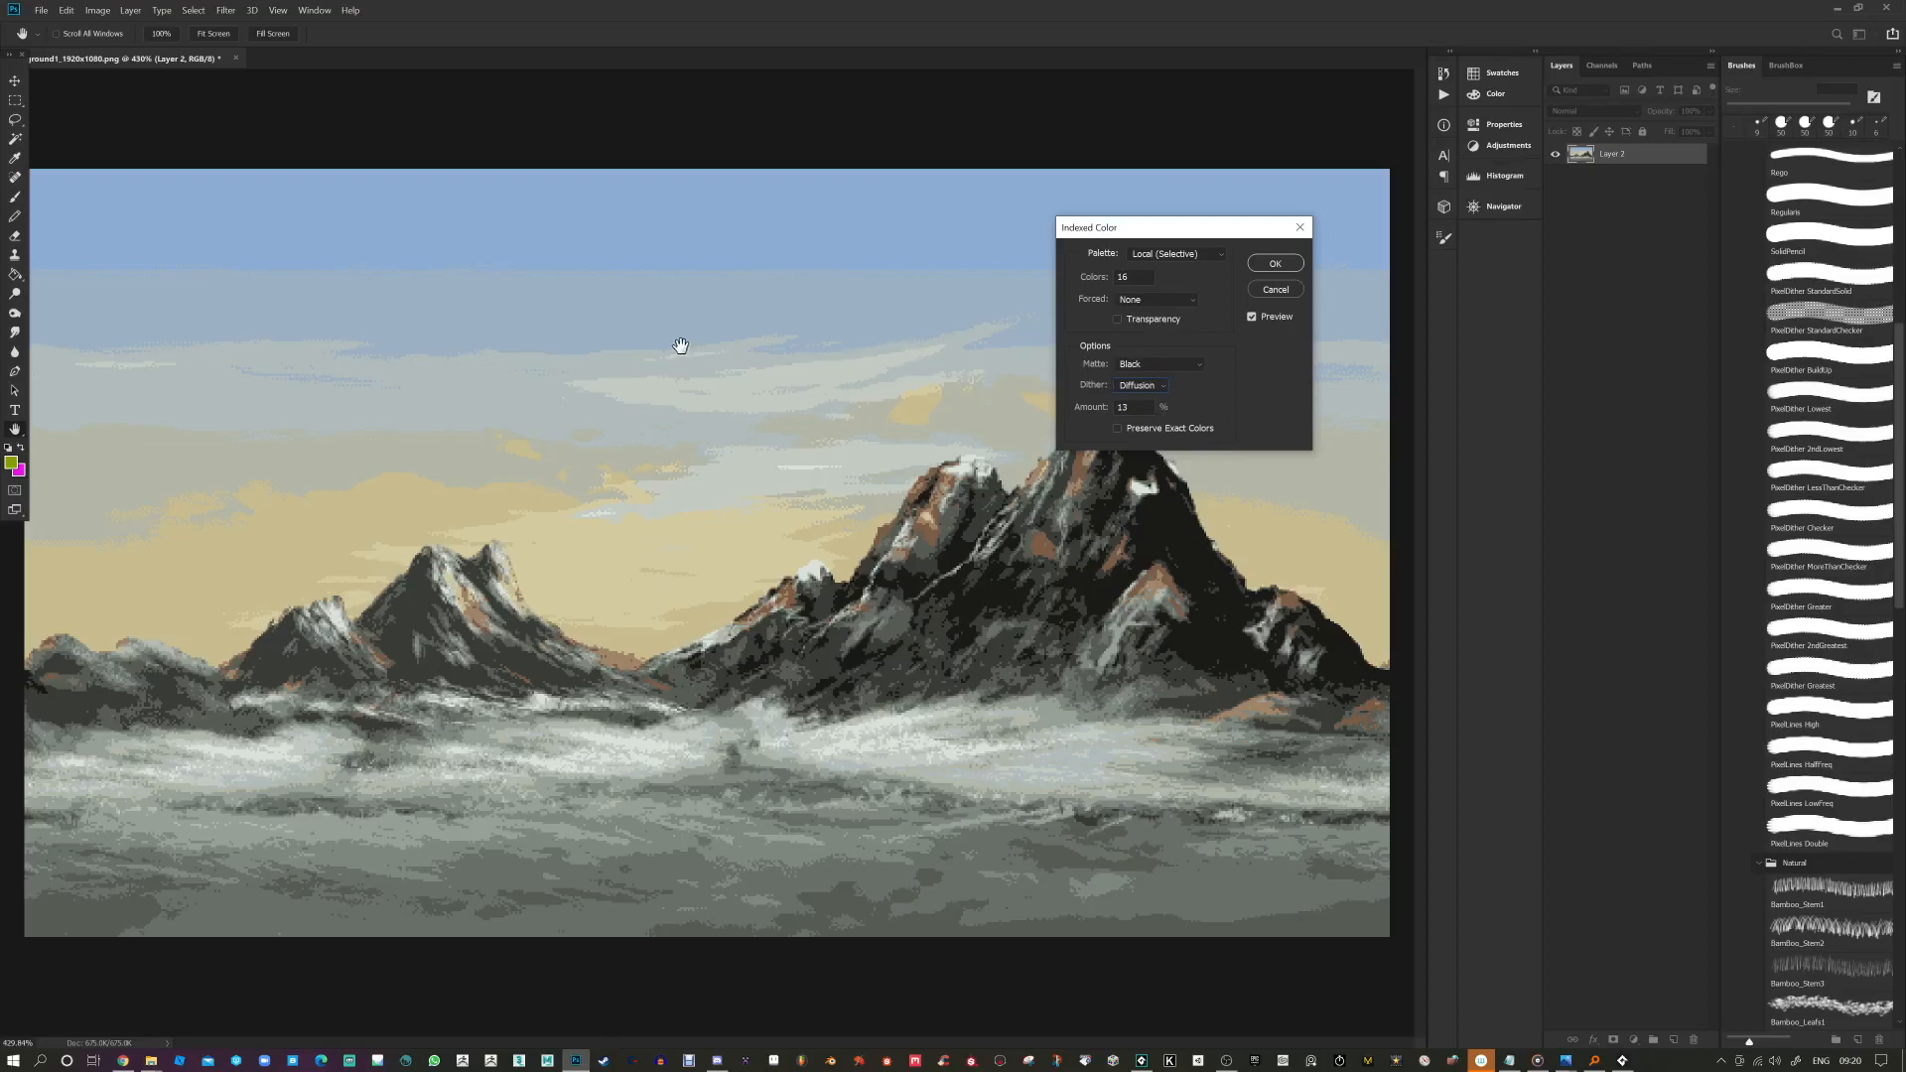
click(1277, 265)
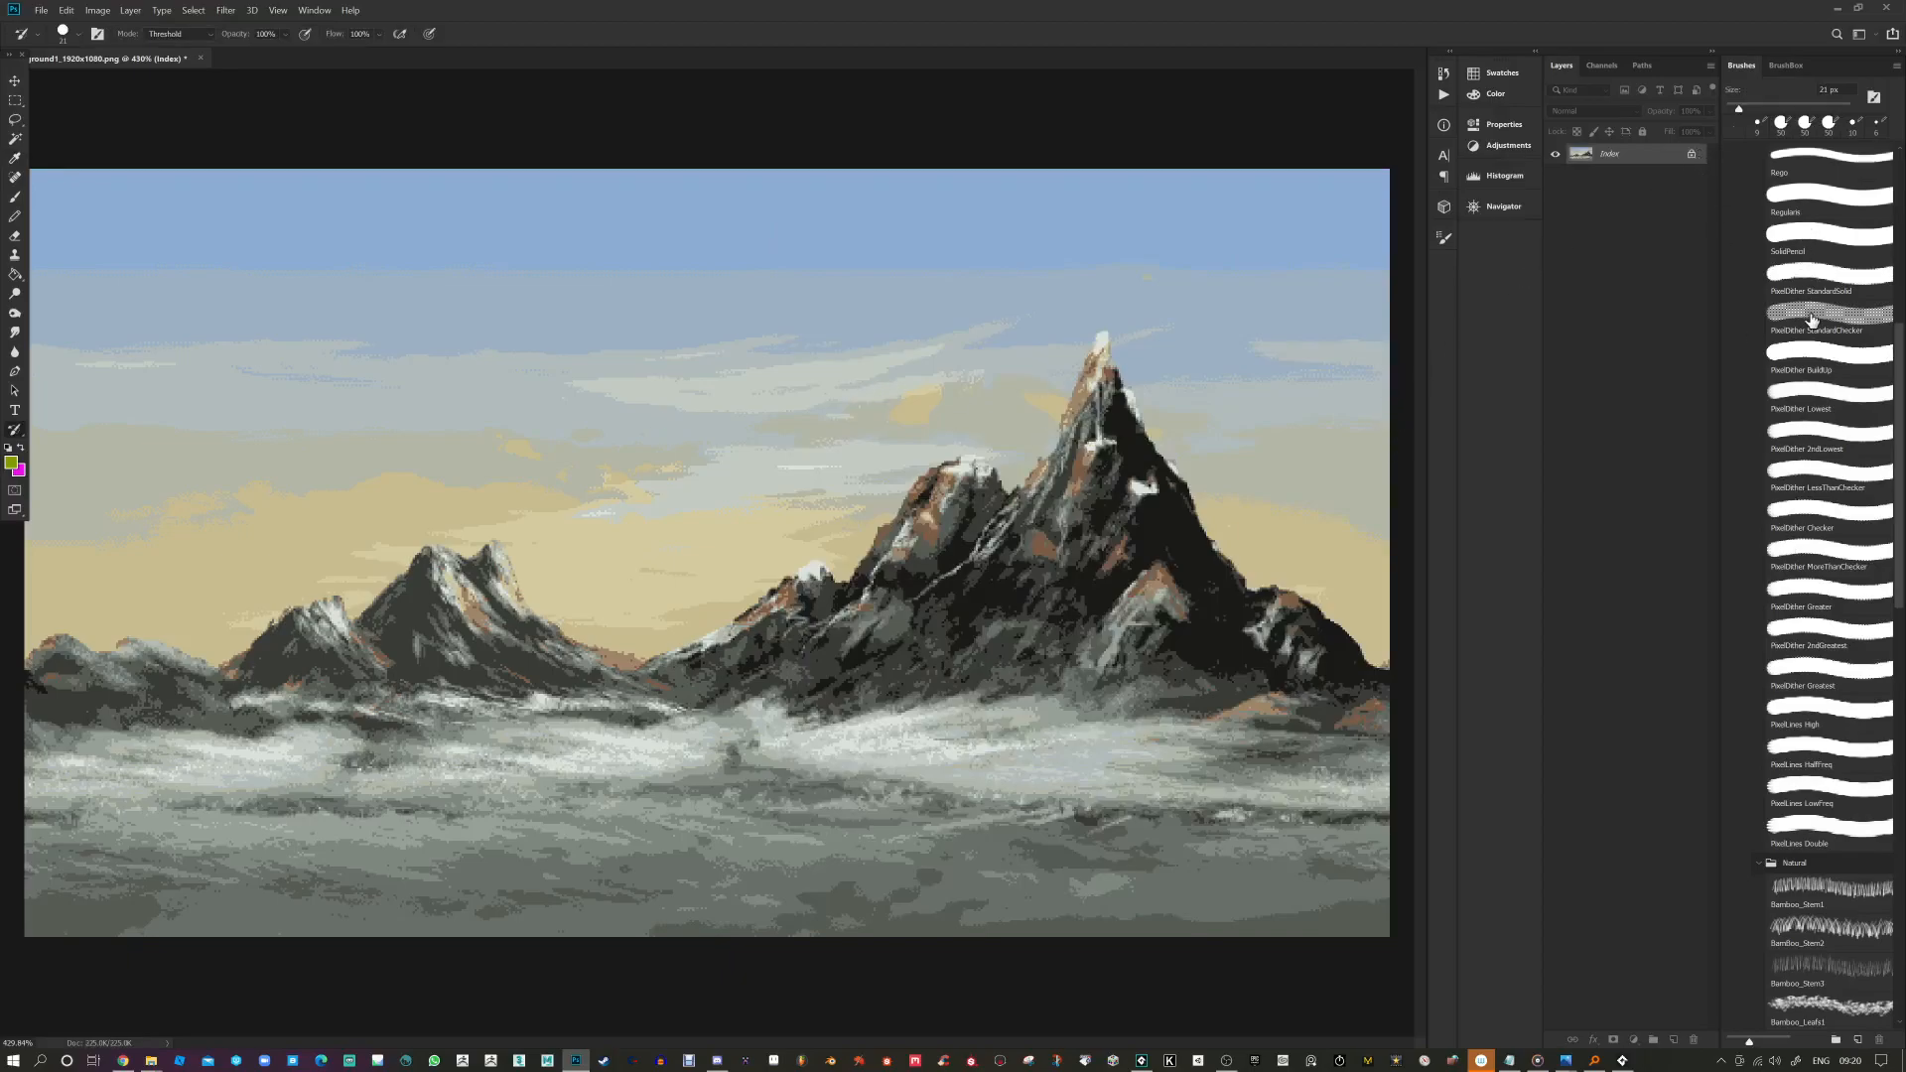
Step: Switch to Chrome and search for "artstation pixel brushes" in a new tab to reach the Pixel Art Brushes & Style for Photoshop page
key(alt+Tab)
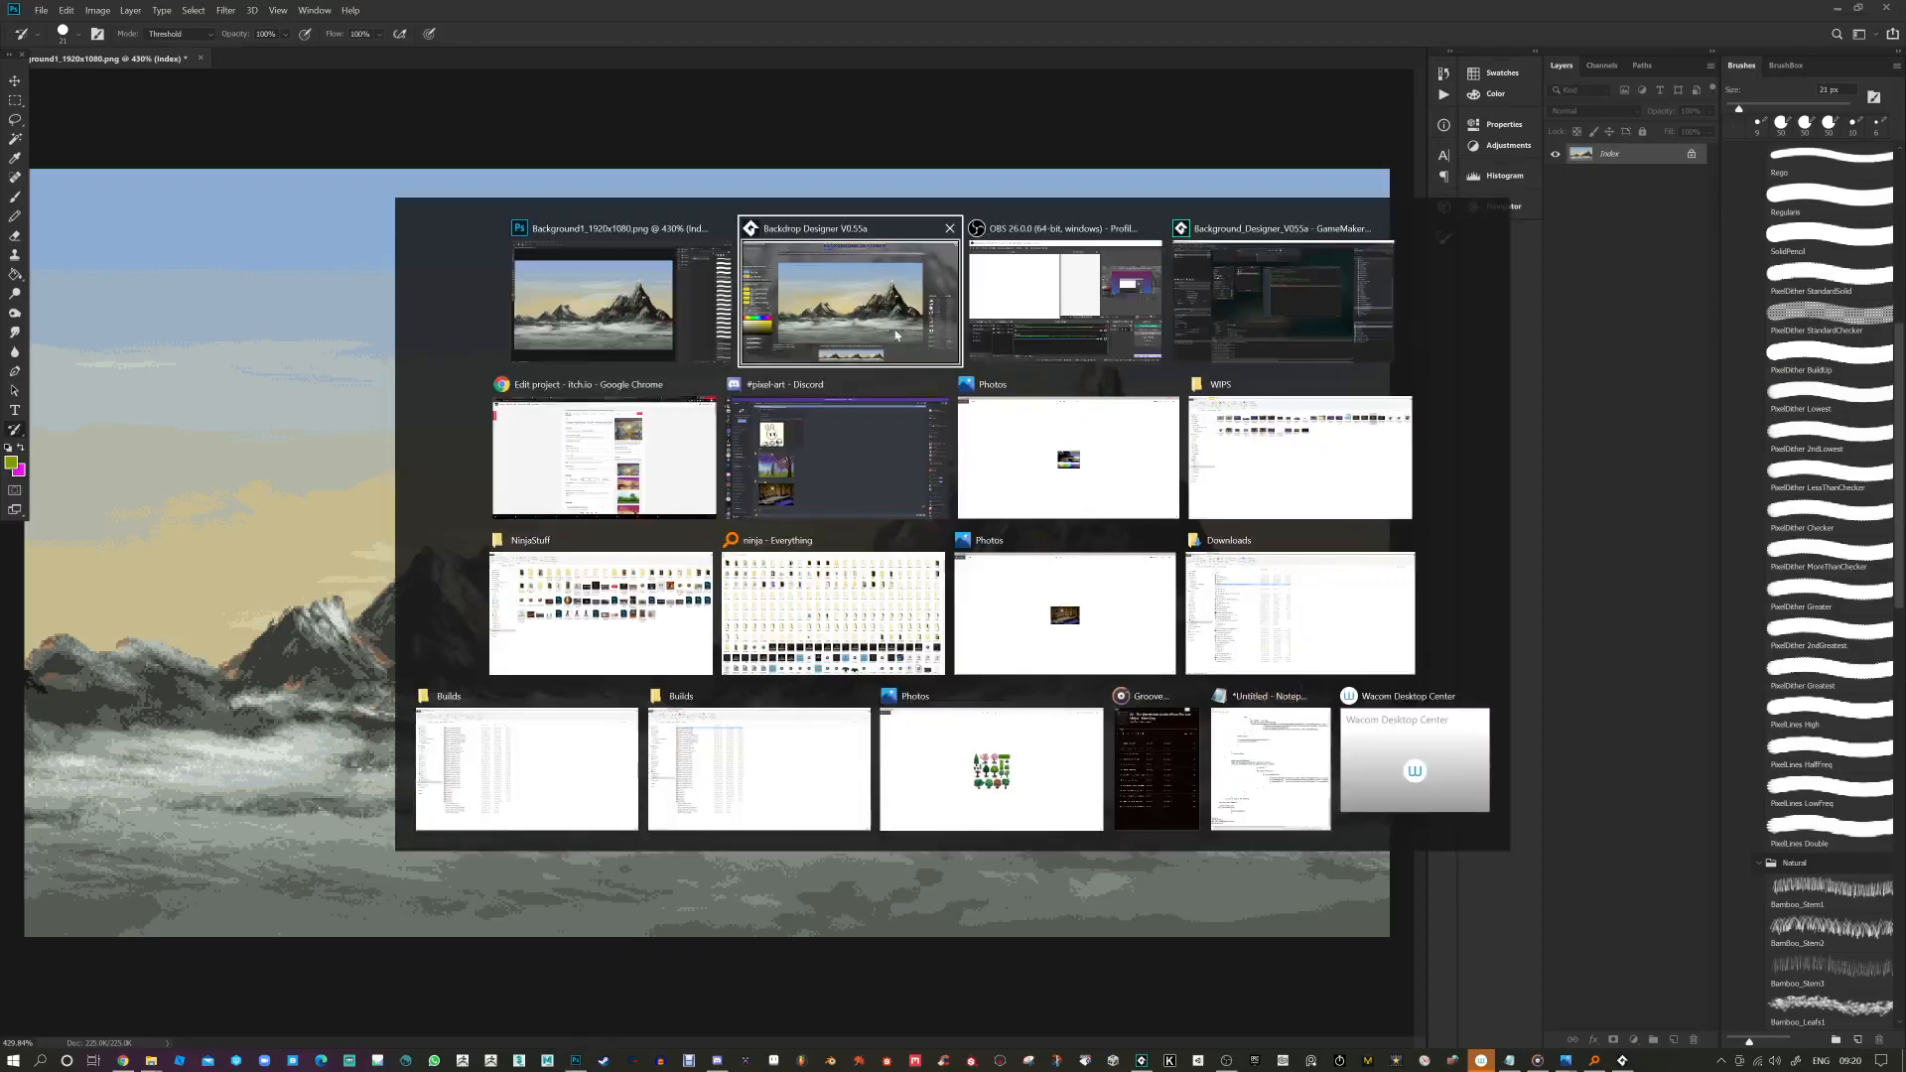
click(635, 444)
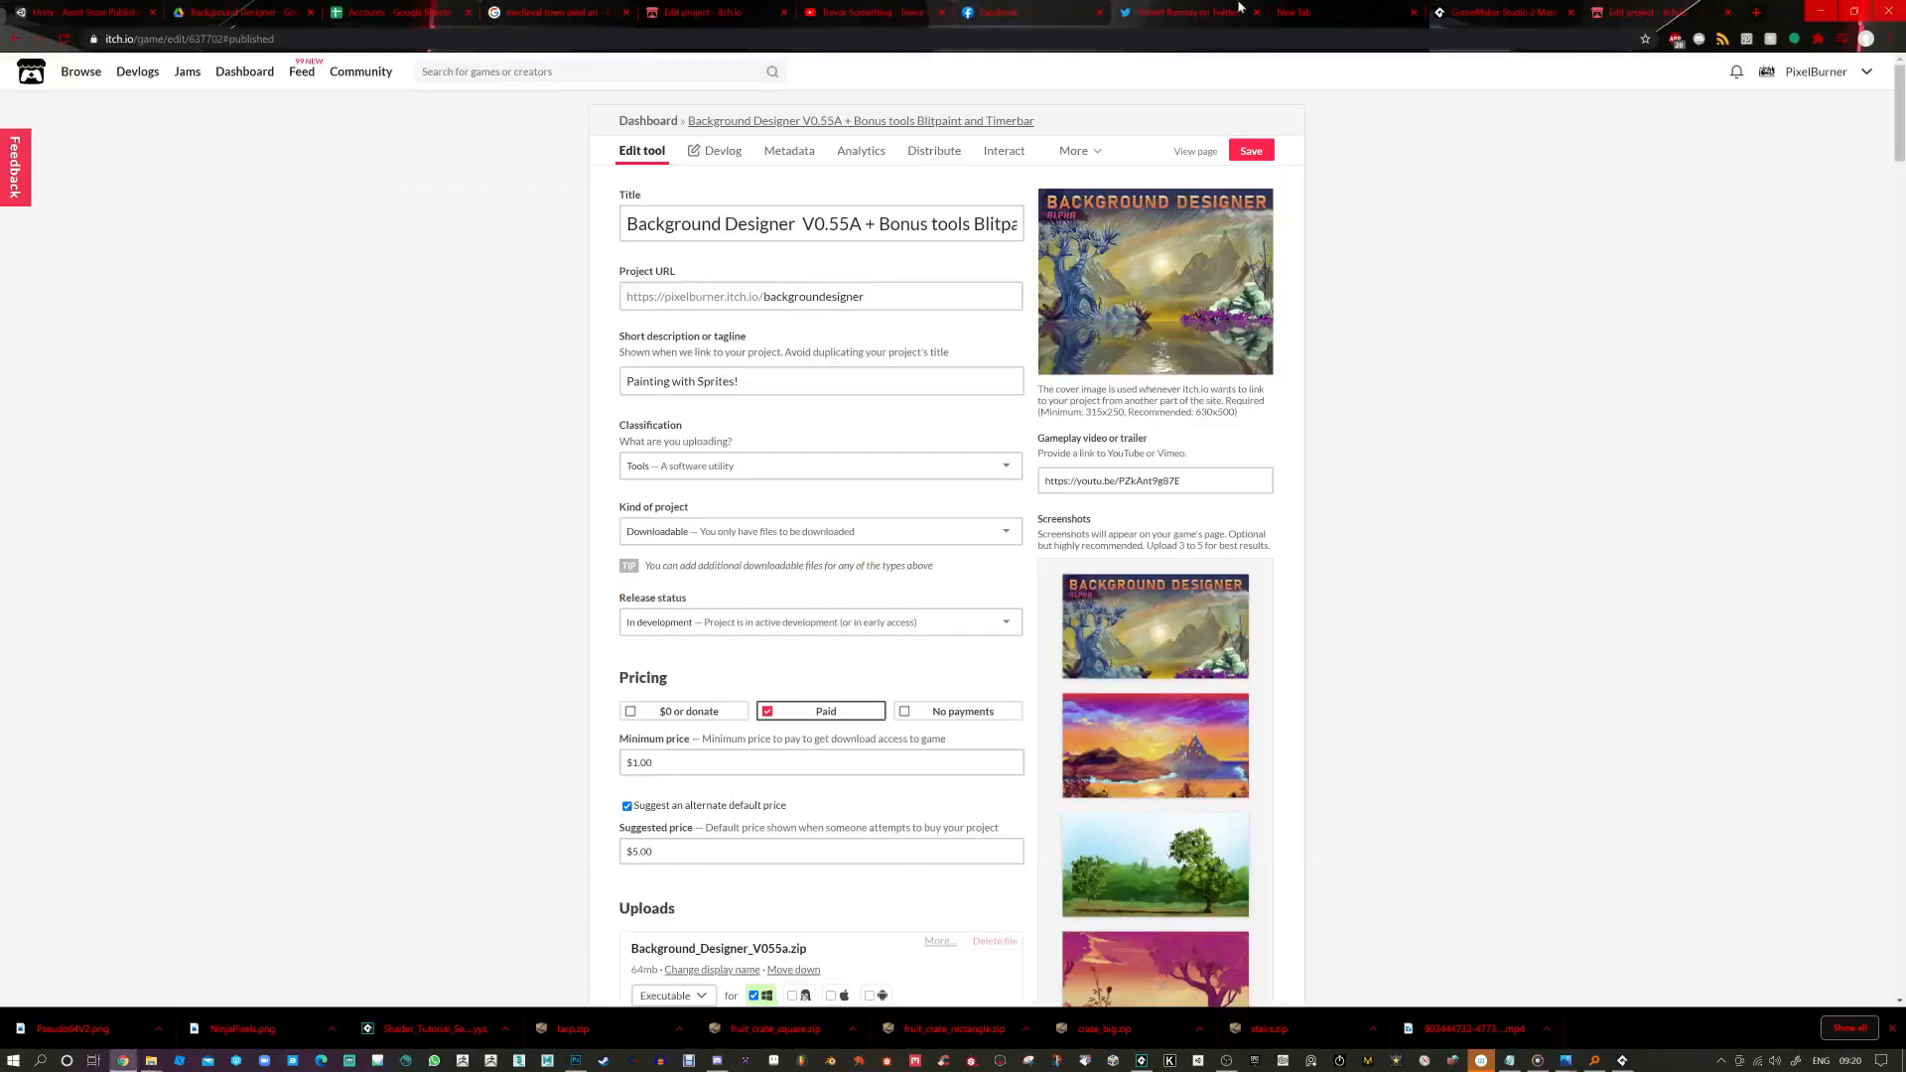
click(1757, 13)
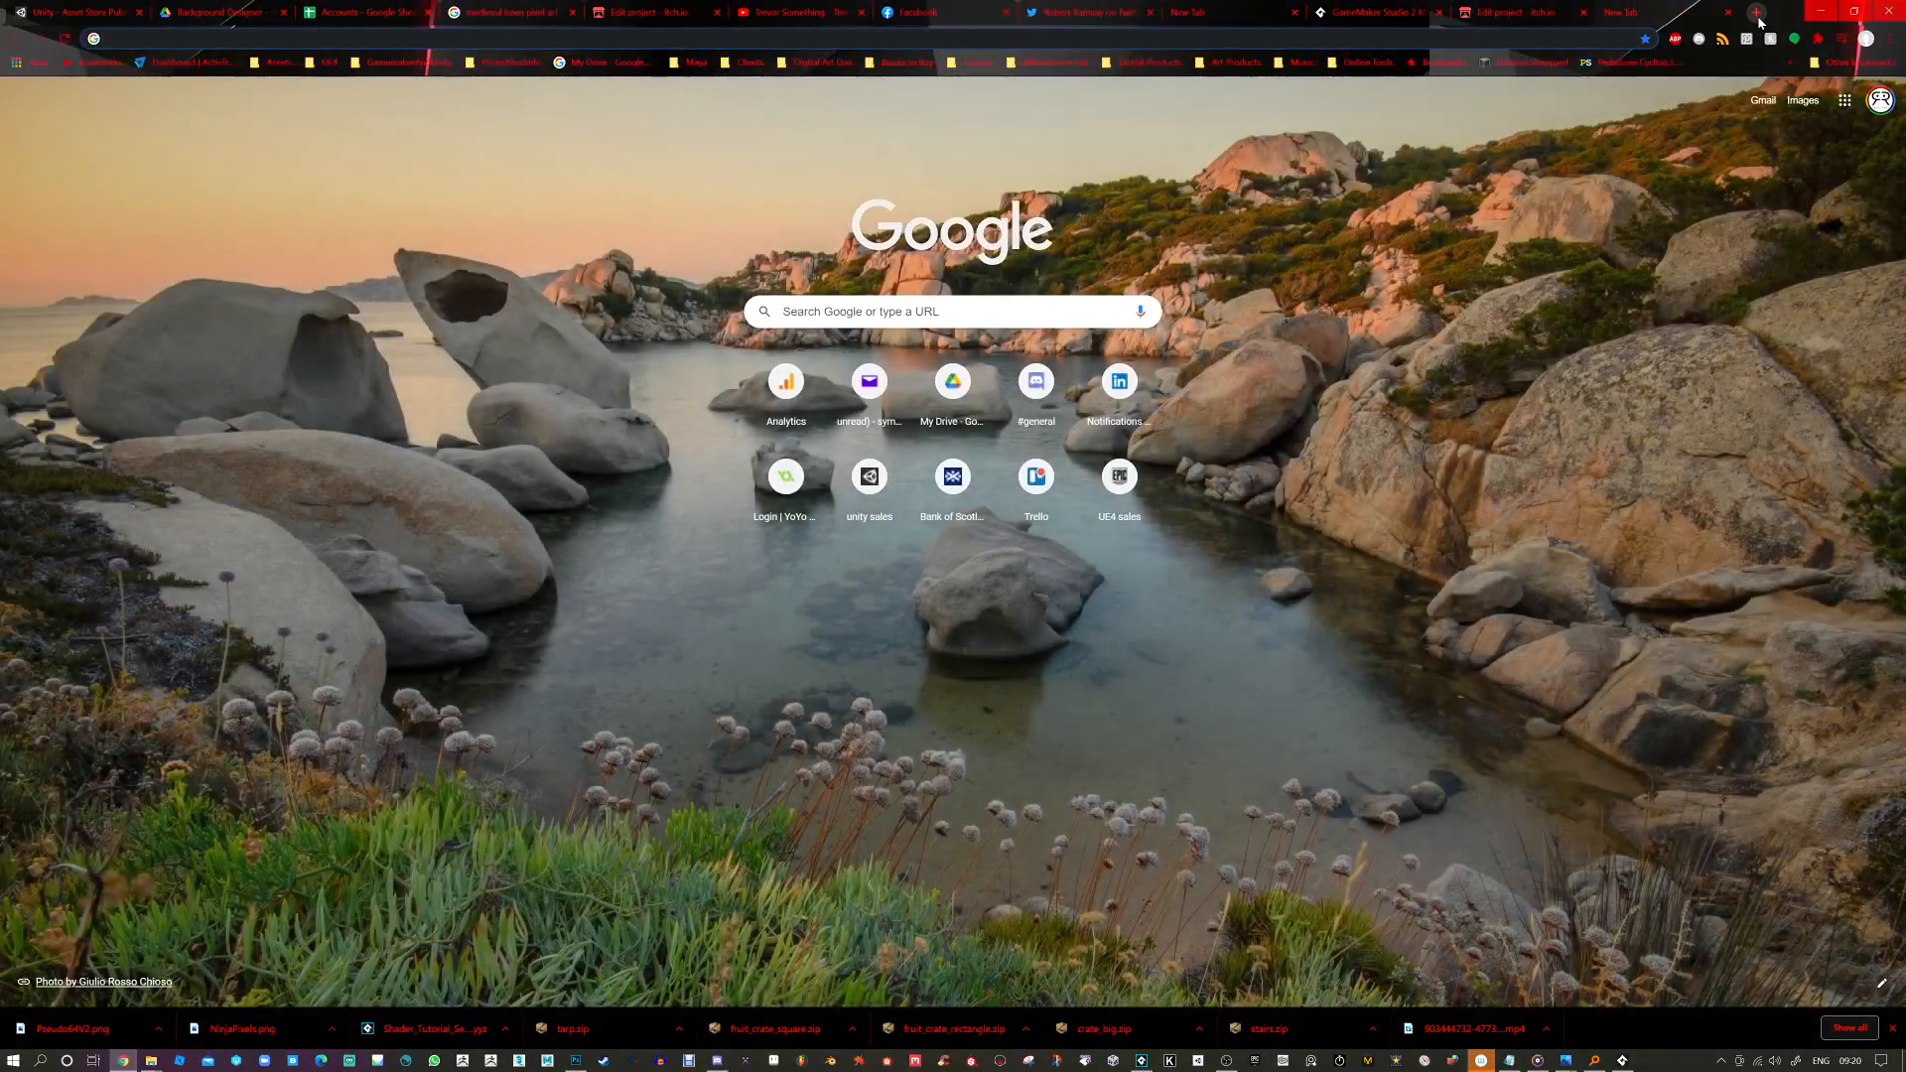
text(artstation pixel br)
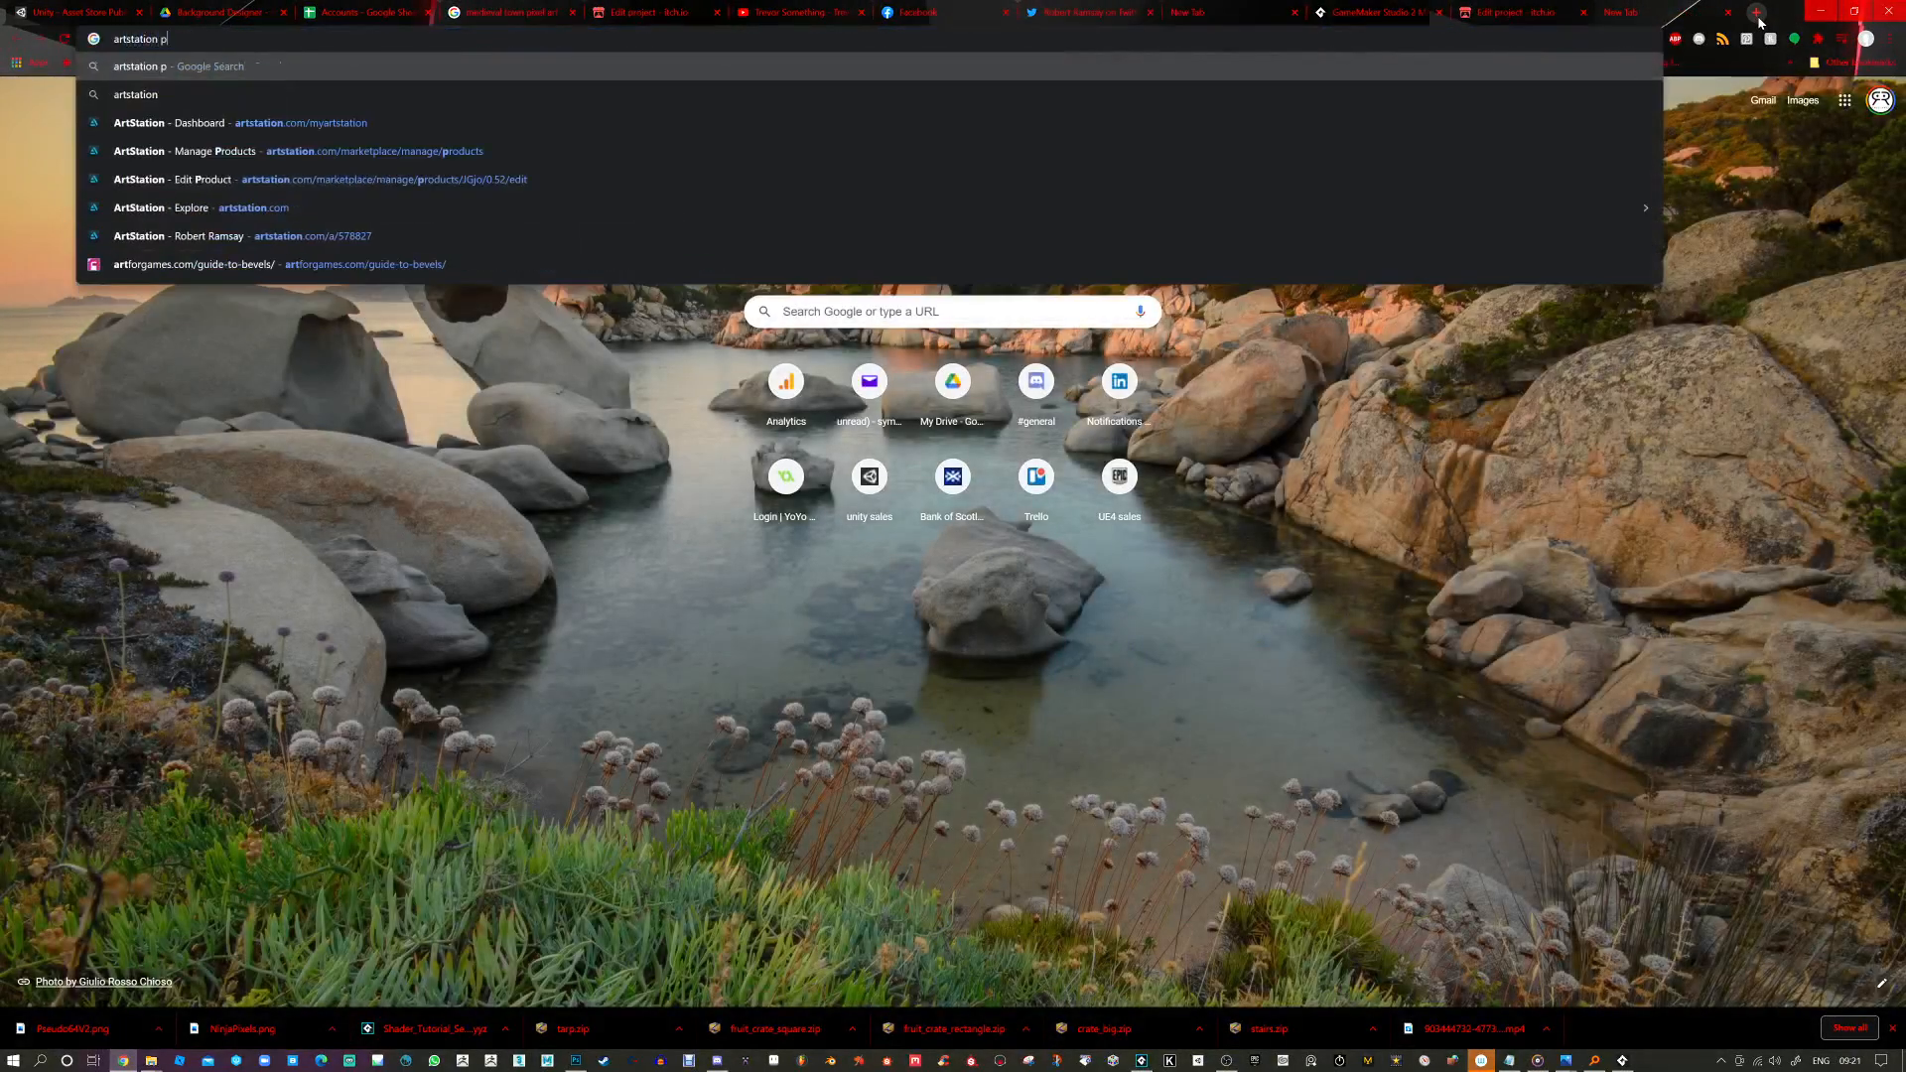
text(ushes)
key(Return)
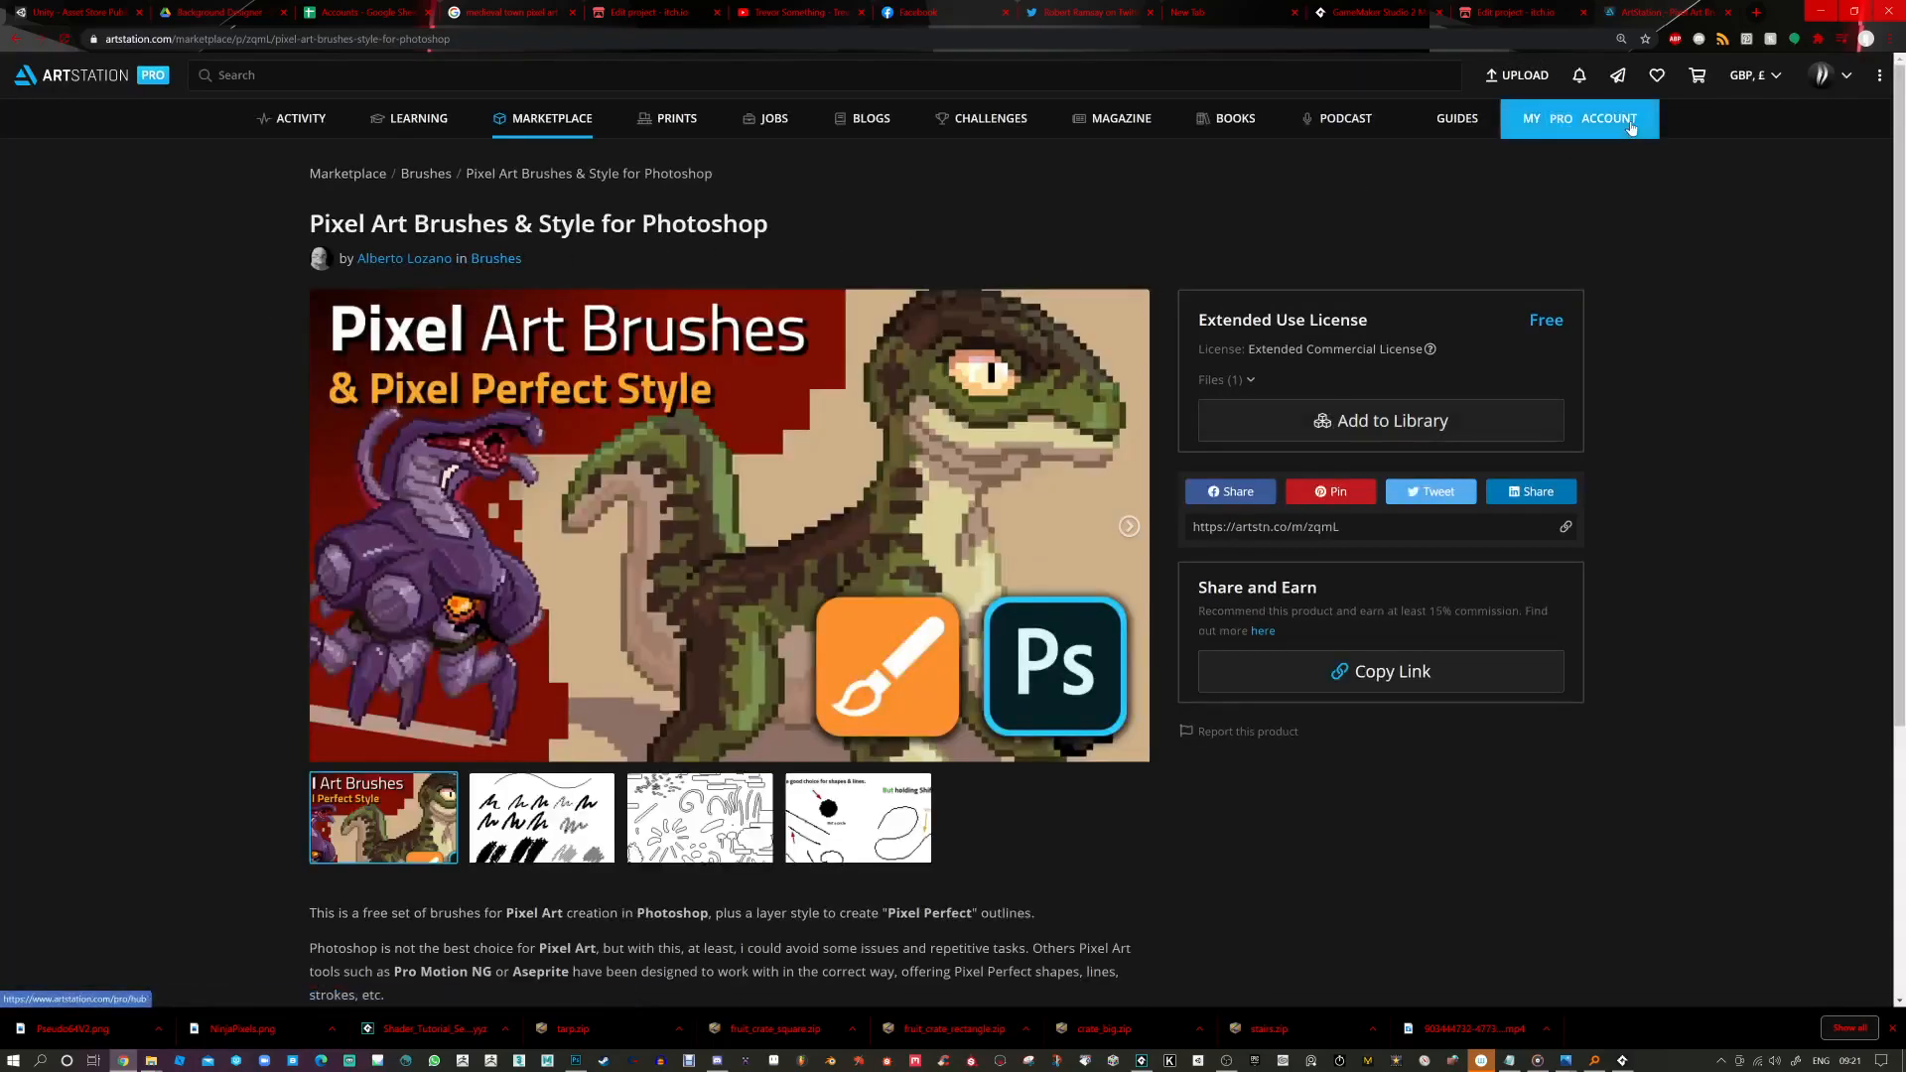
Step: Go to the store on the signed-in ArtStation profile and open the Colour Palettes + Pixel Art + Checker Brush V1.05 product
mouse_move(1830, 81)
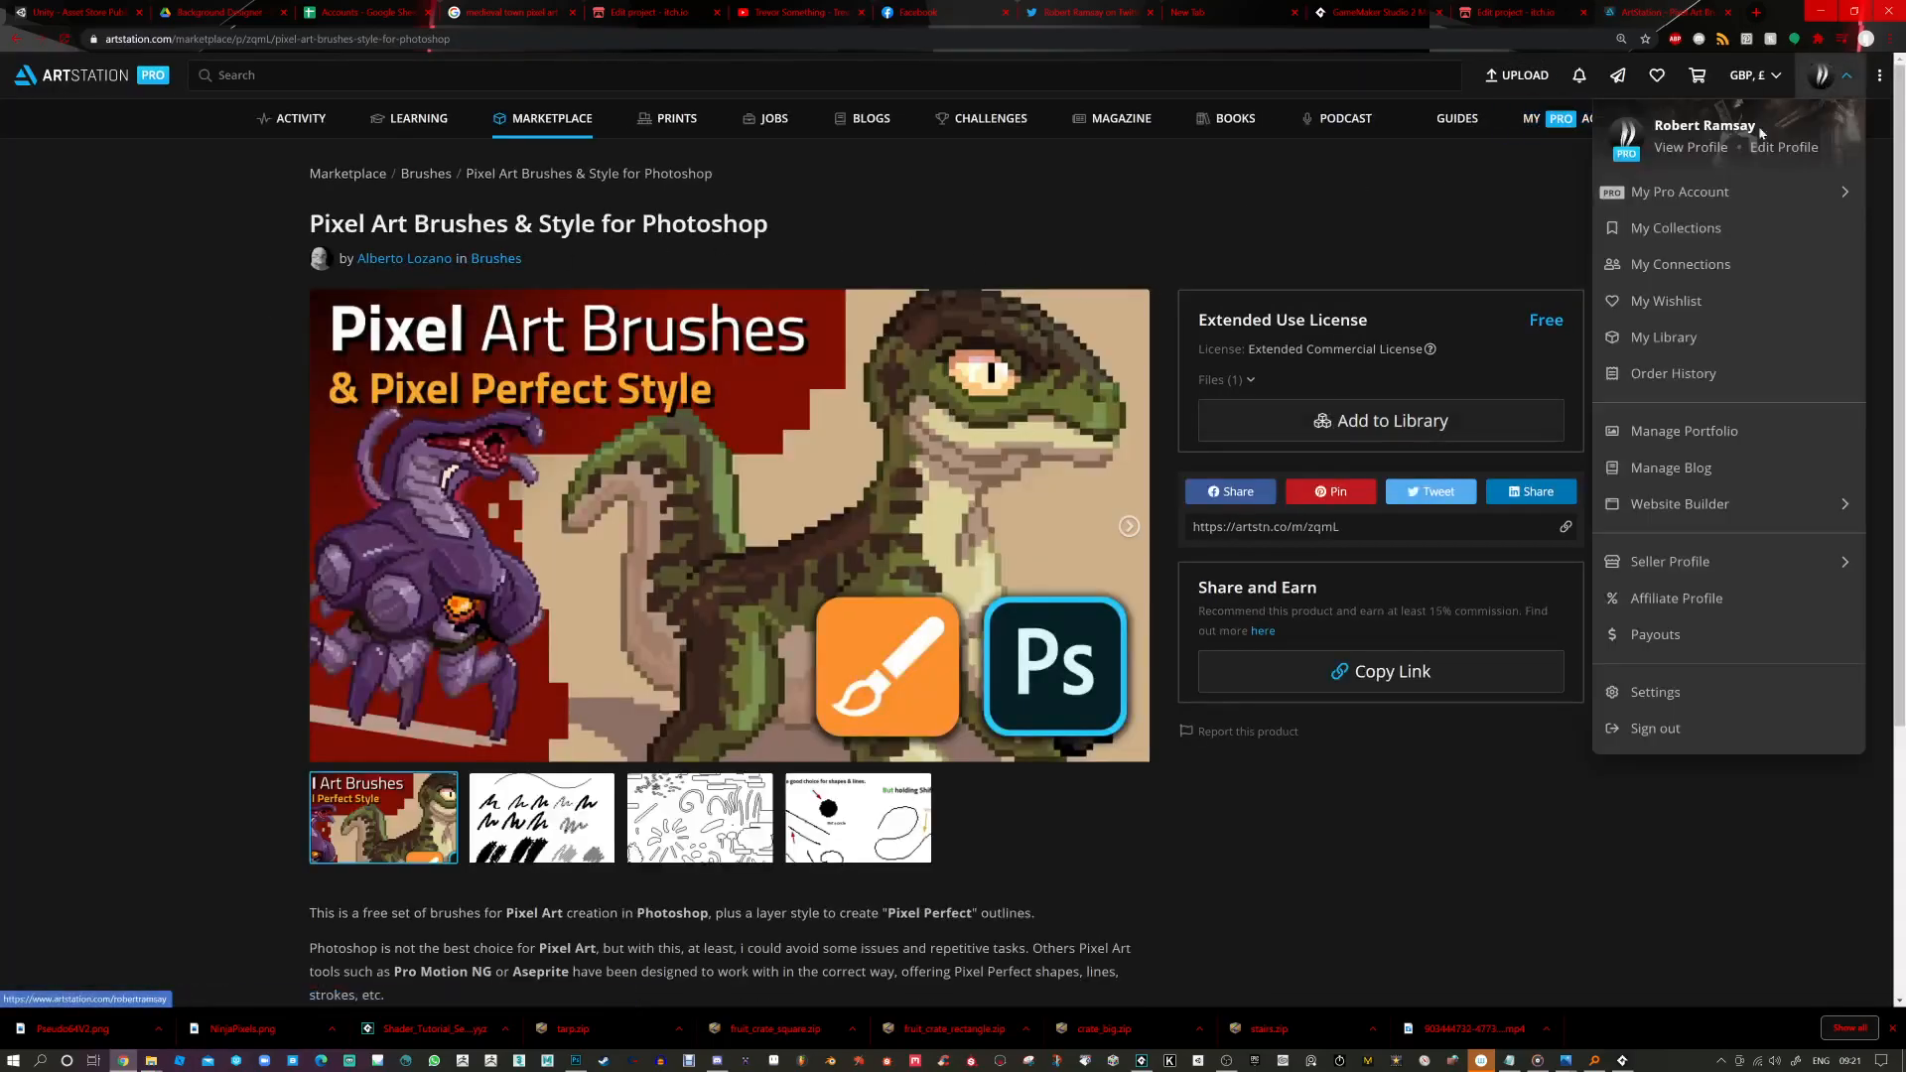
click(1688, 149)
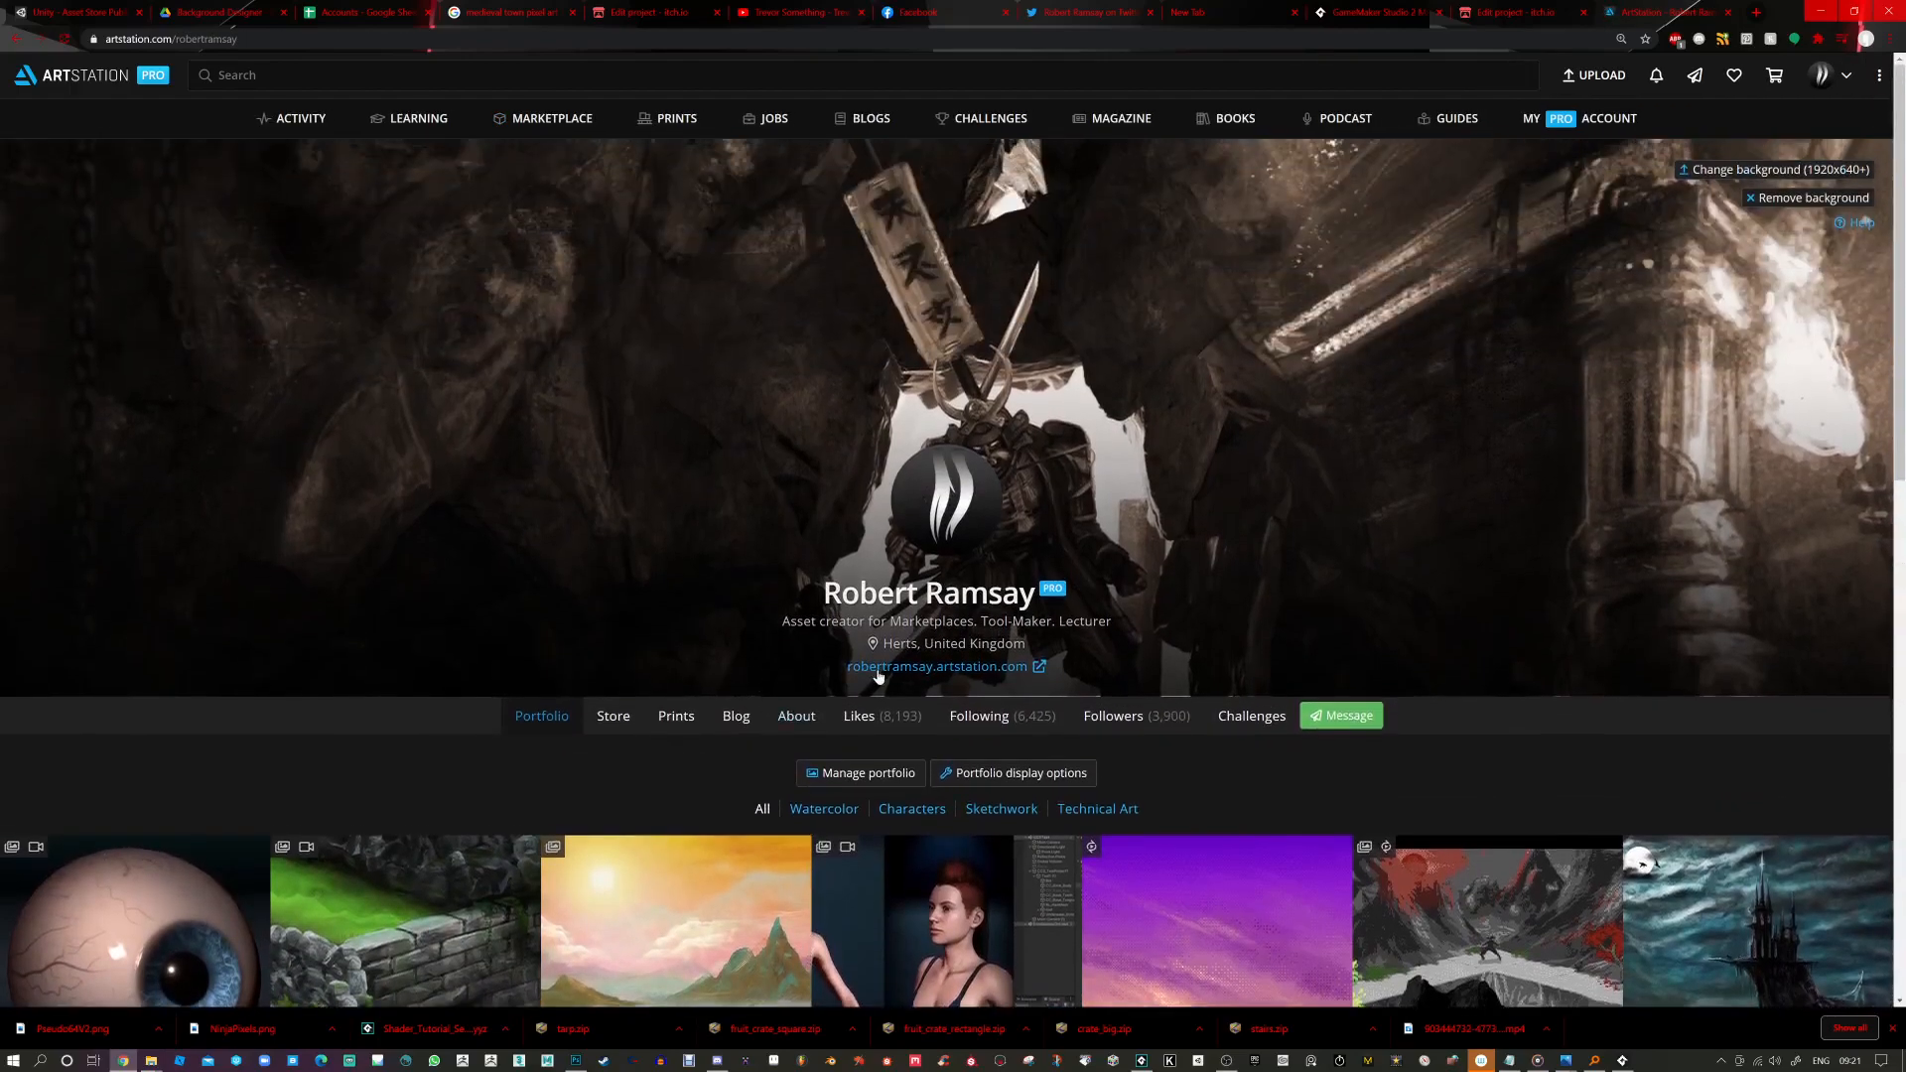
click(614, 717)
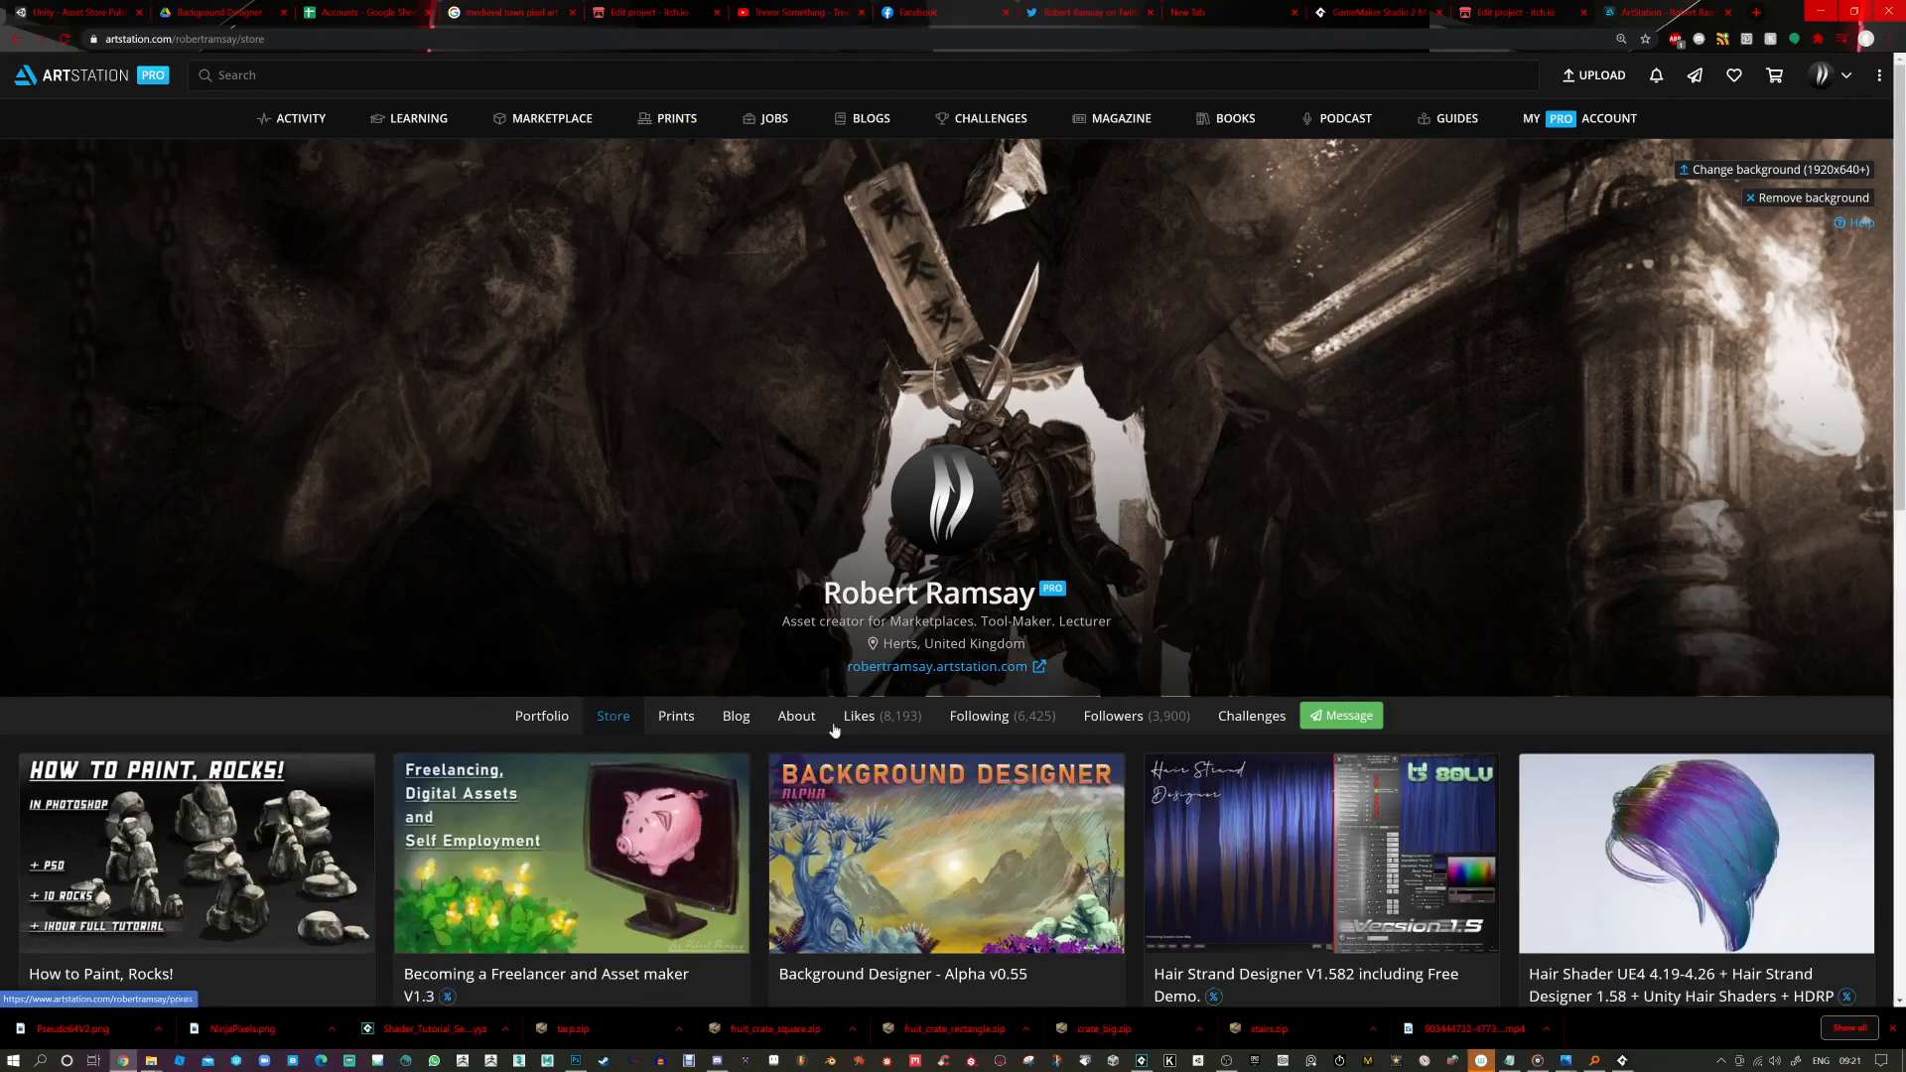
scroll(1113, 769, down, 3)
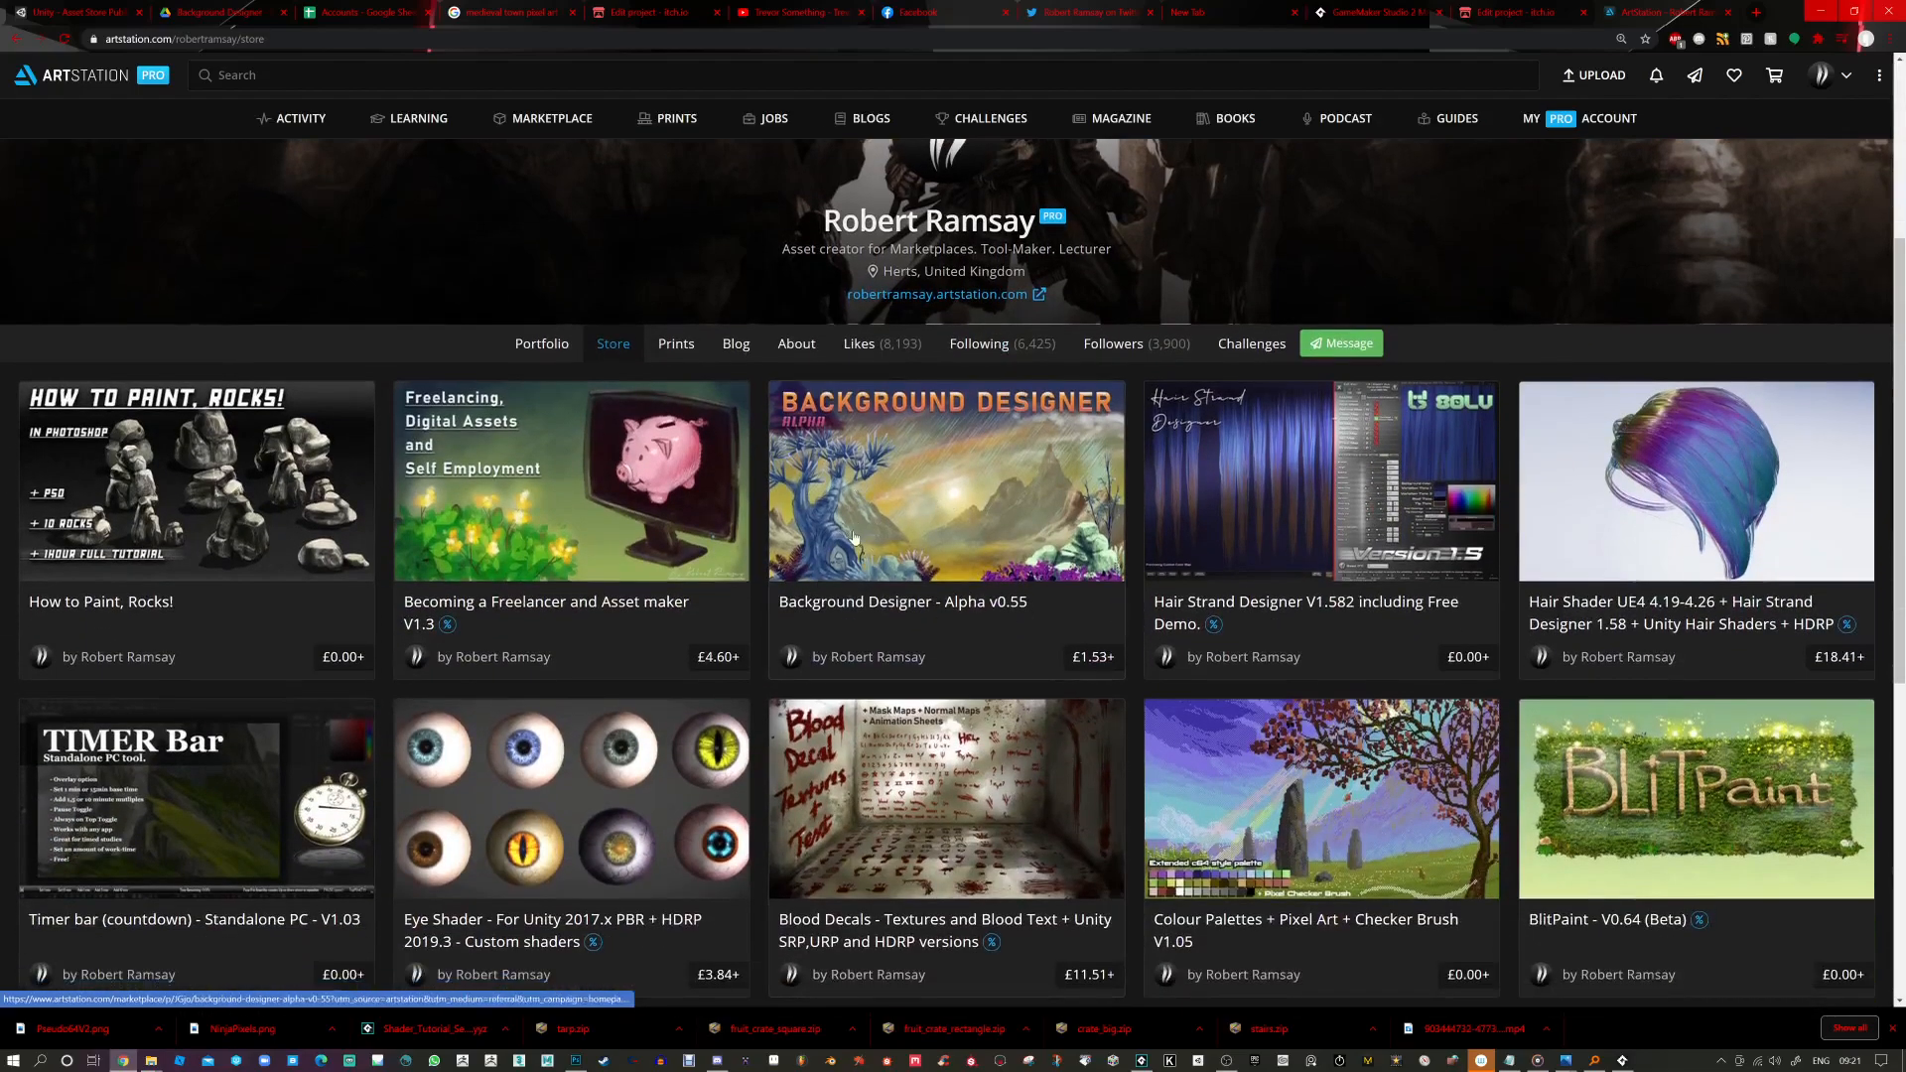
scroll(1301, 496, down, 3)
click(1301, 493)
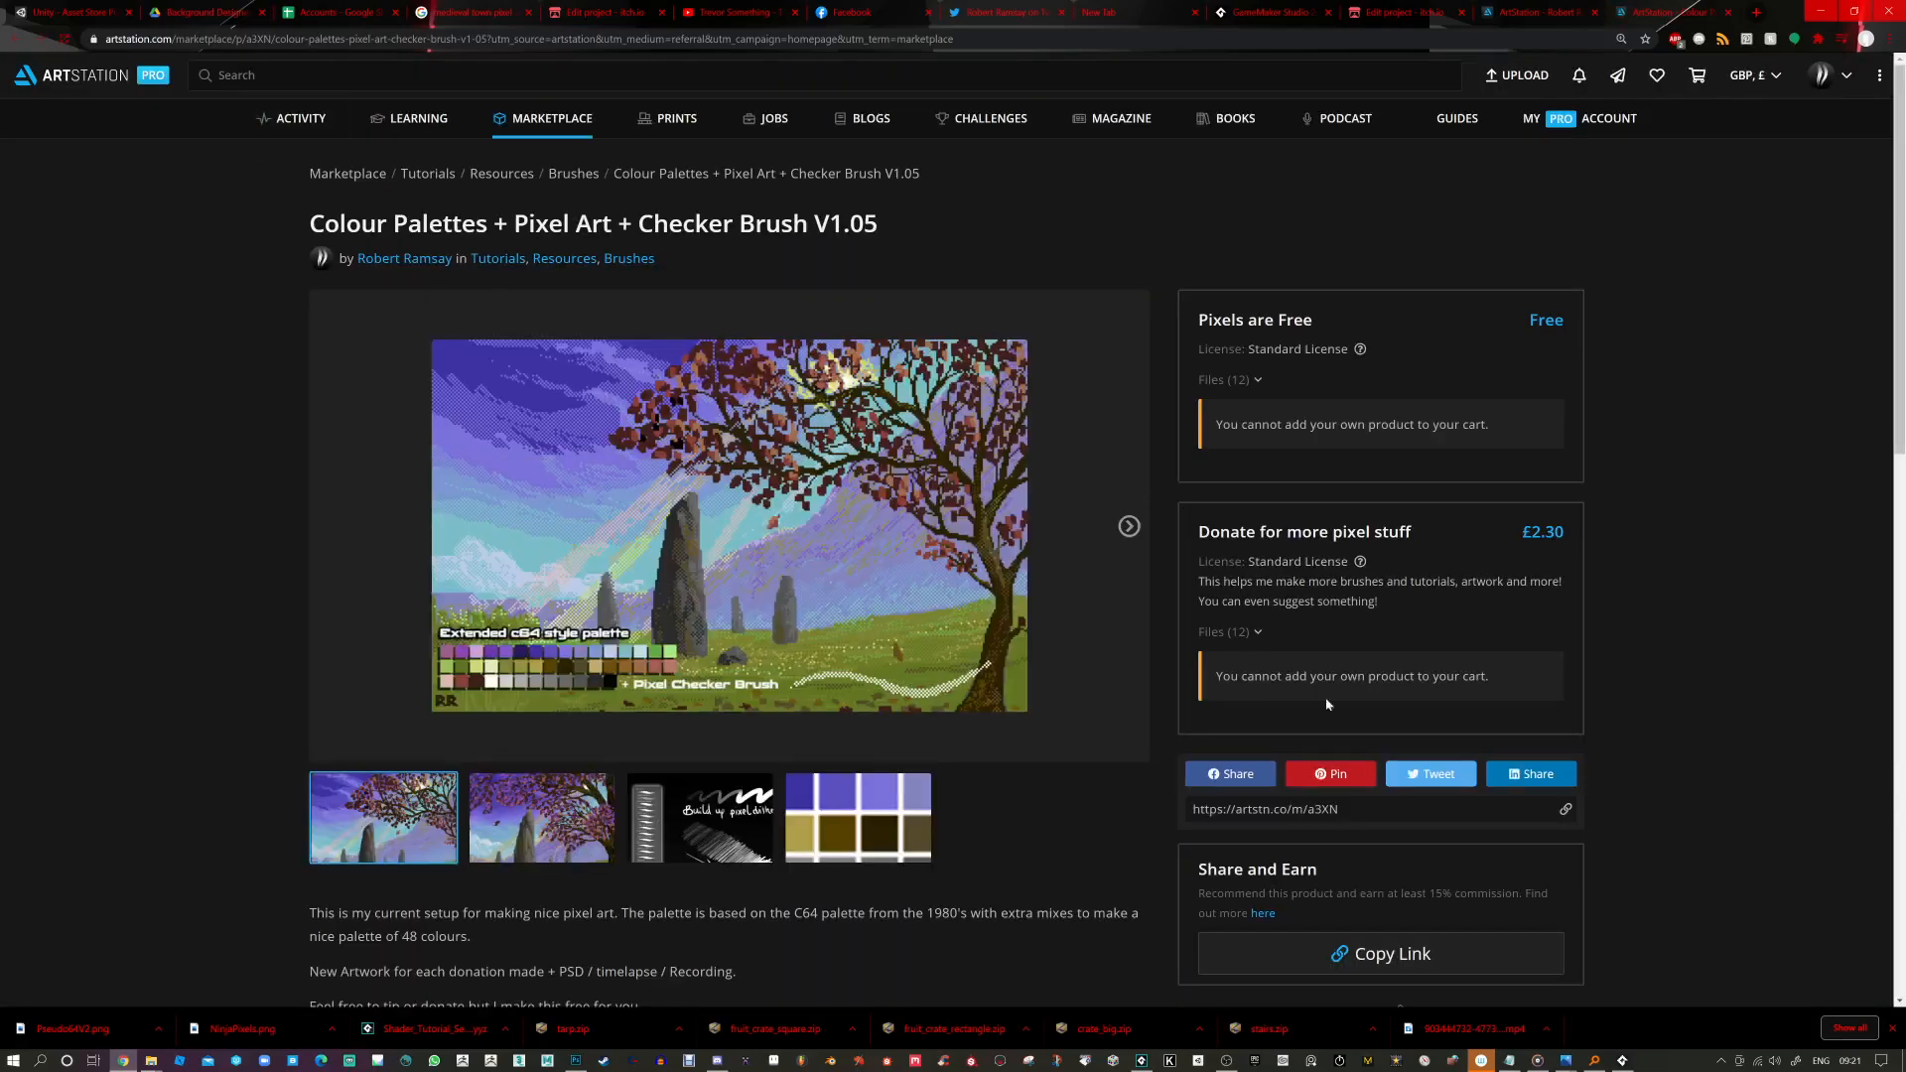
Step: Copy the Colour Palettes + Pixel Art + Checker Brush product's share link and paste it into the browser's address bar
scroll(1412, 780, down, 2)
click(1390, 804)
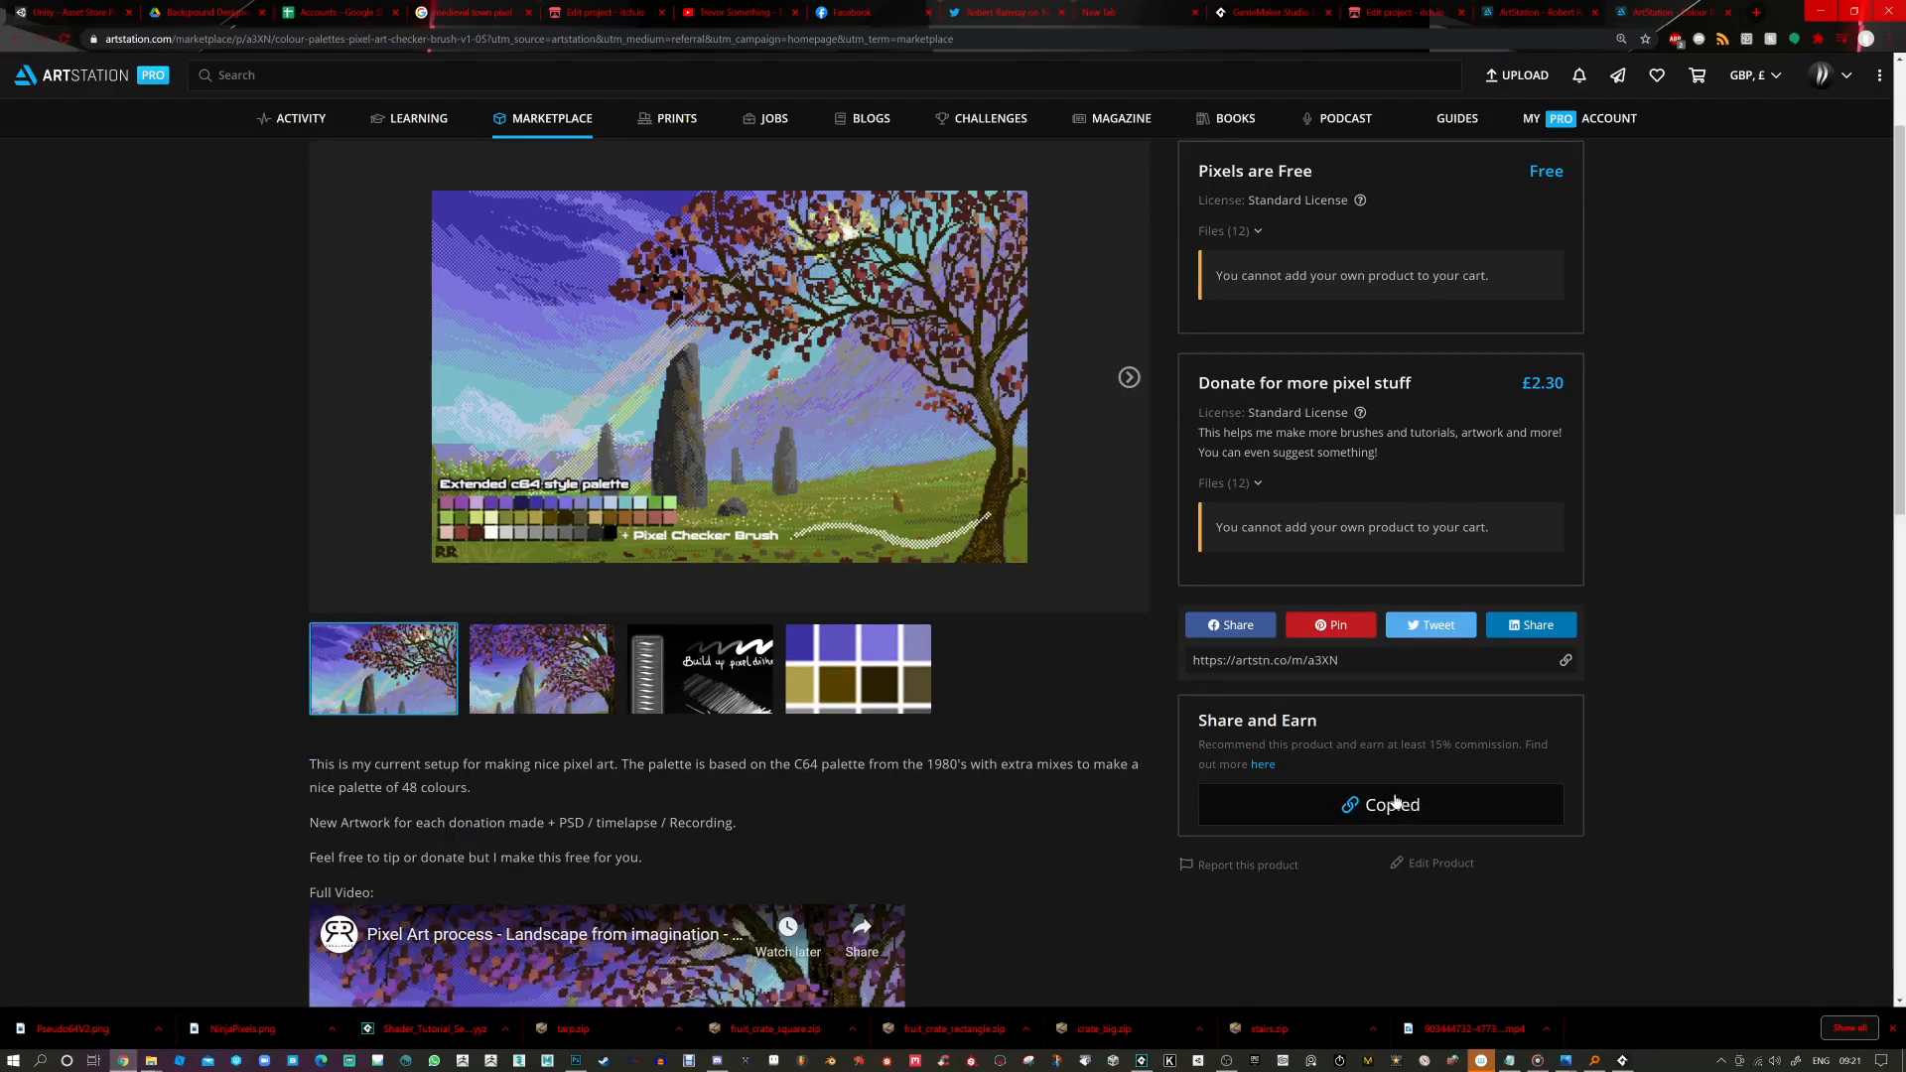
click(357, 38)
key(ctrl+v)
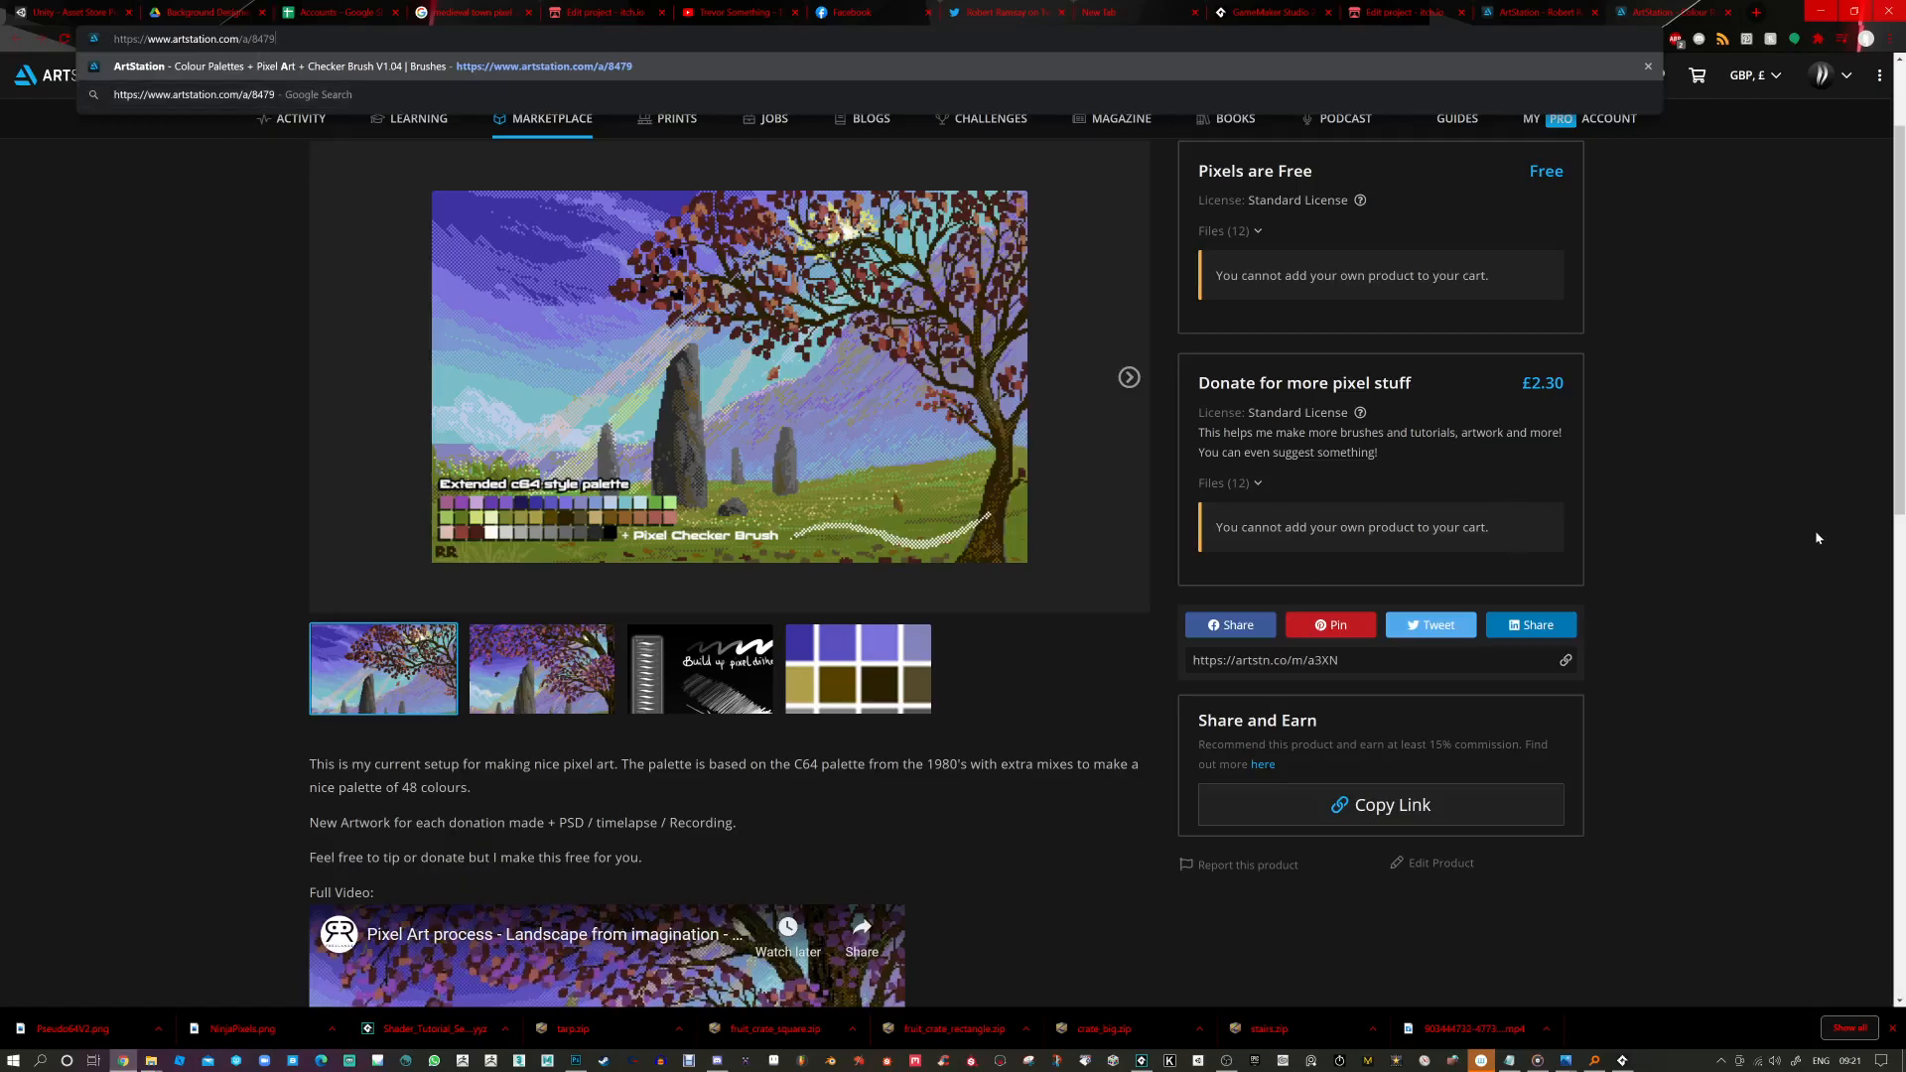
click(1771, 534)
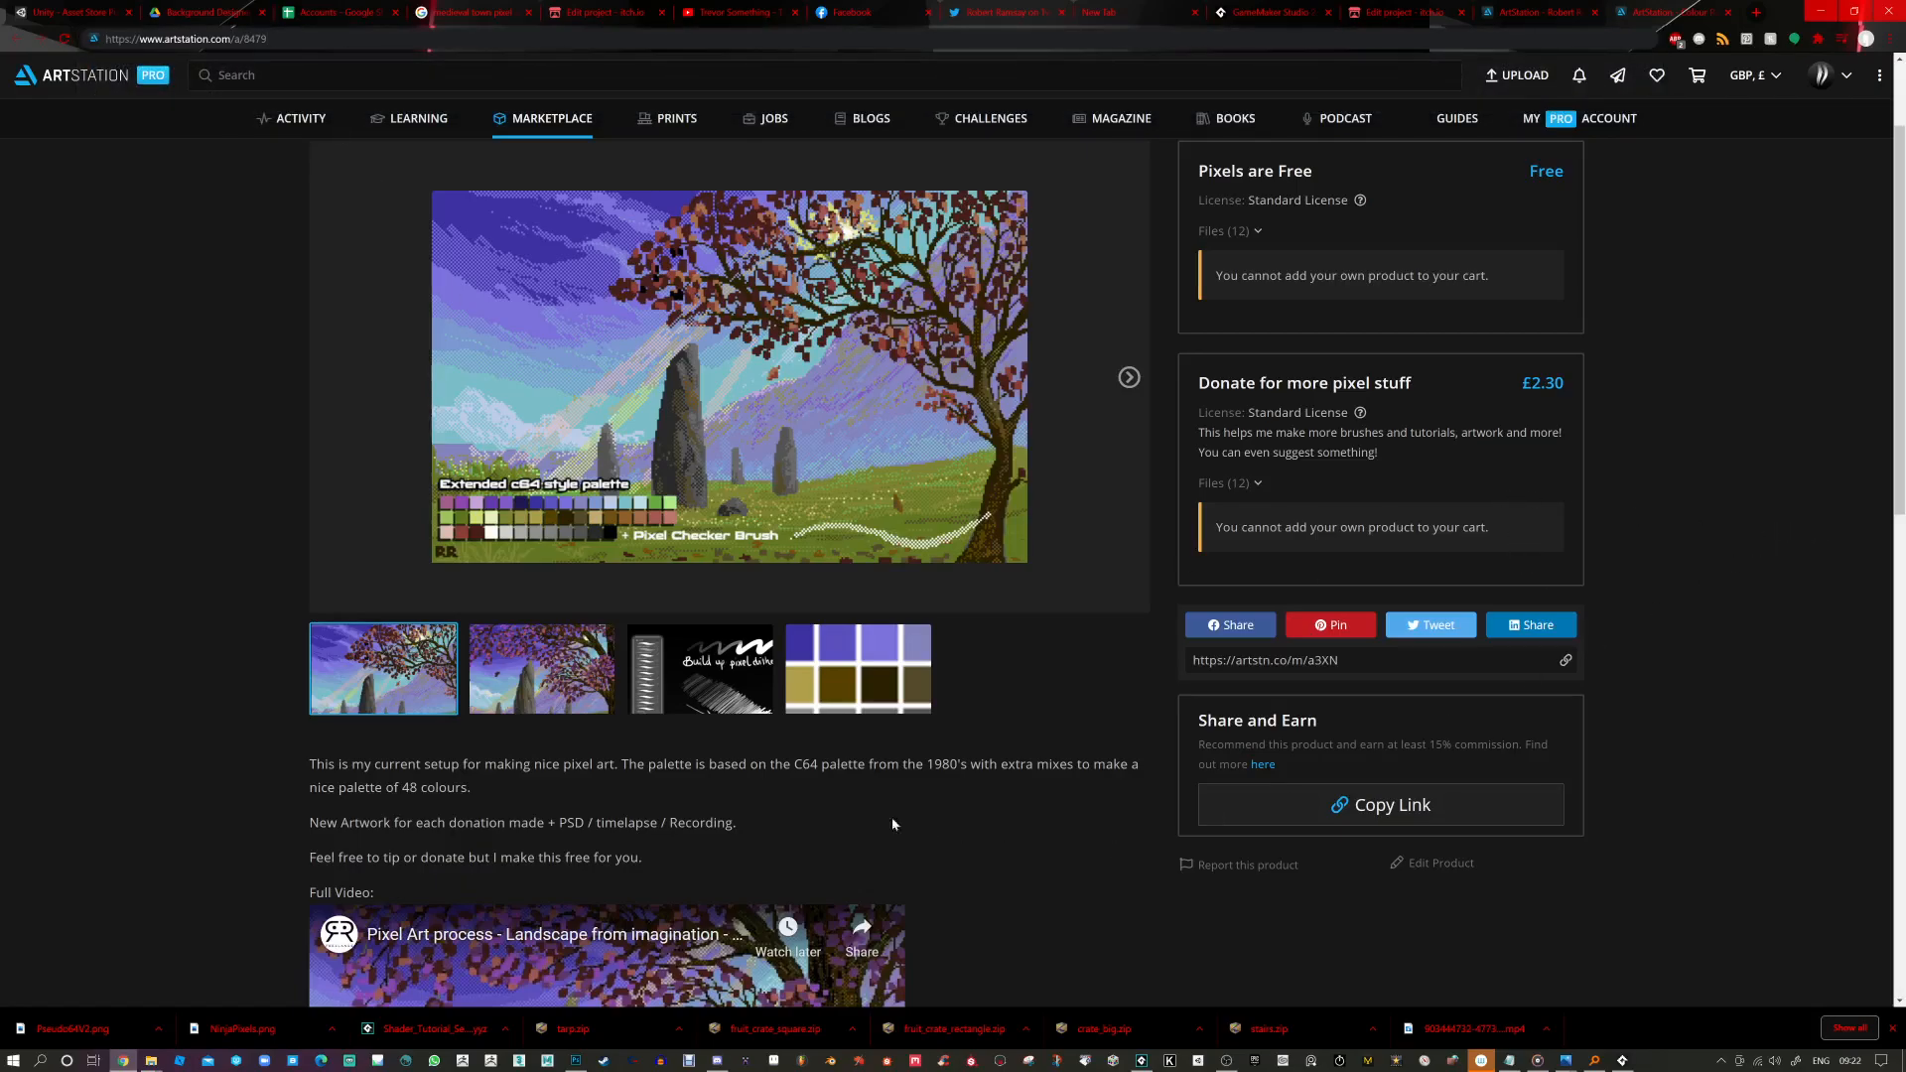
scroll(1275, 374, up, 2)
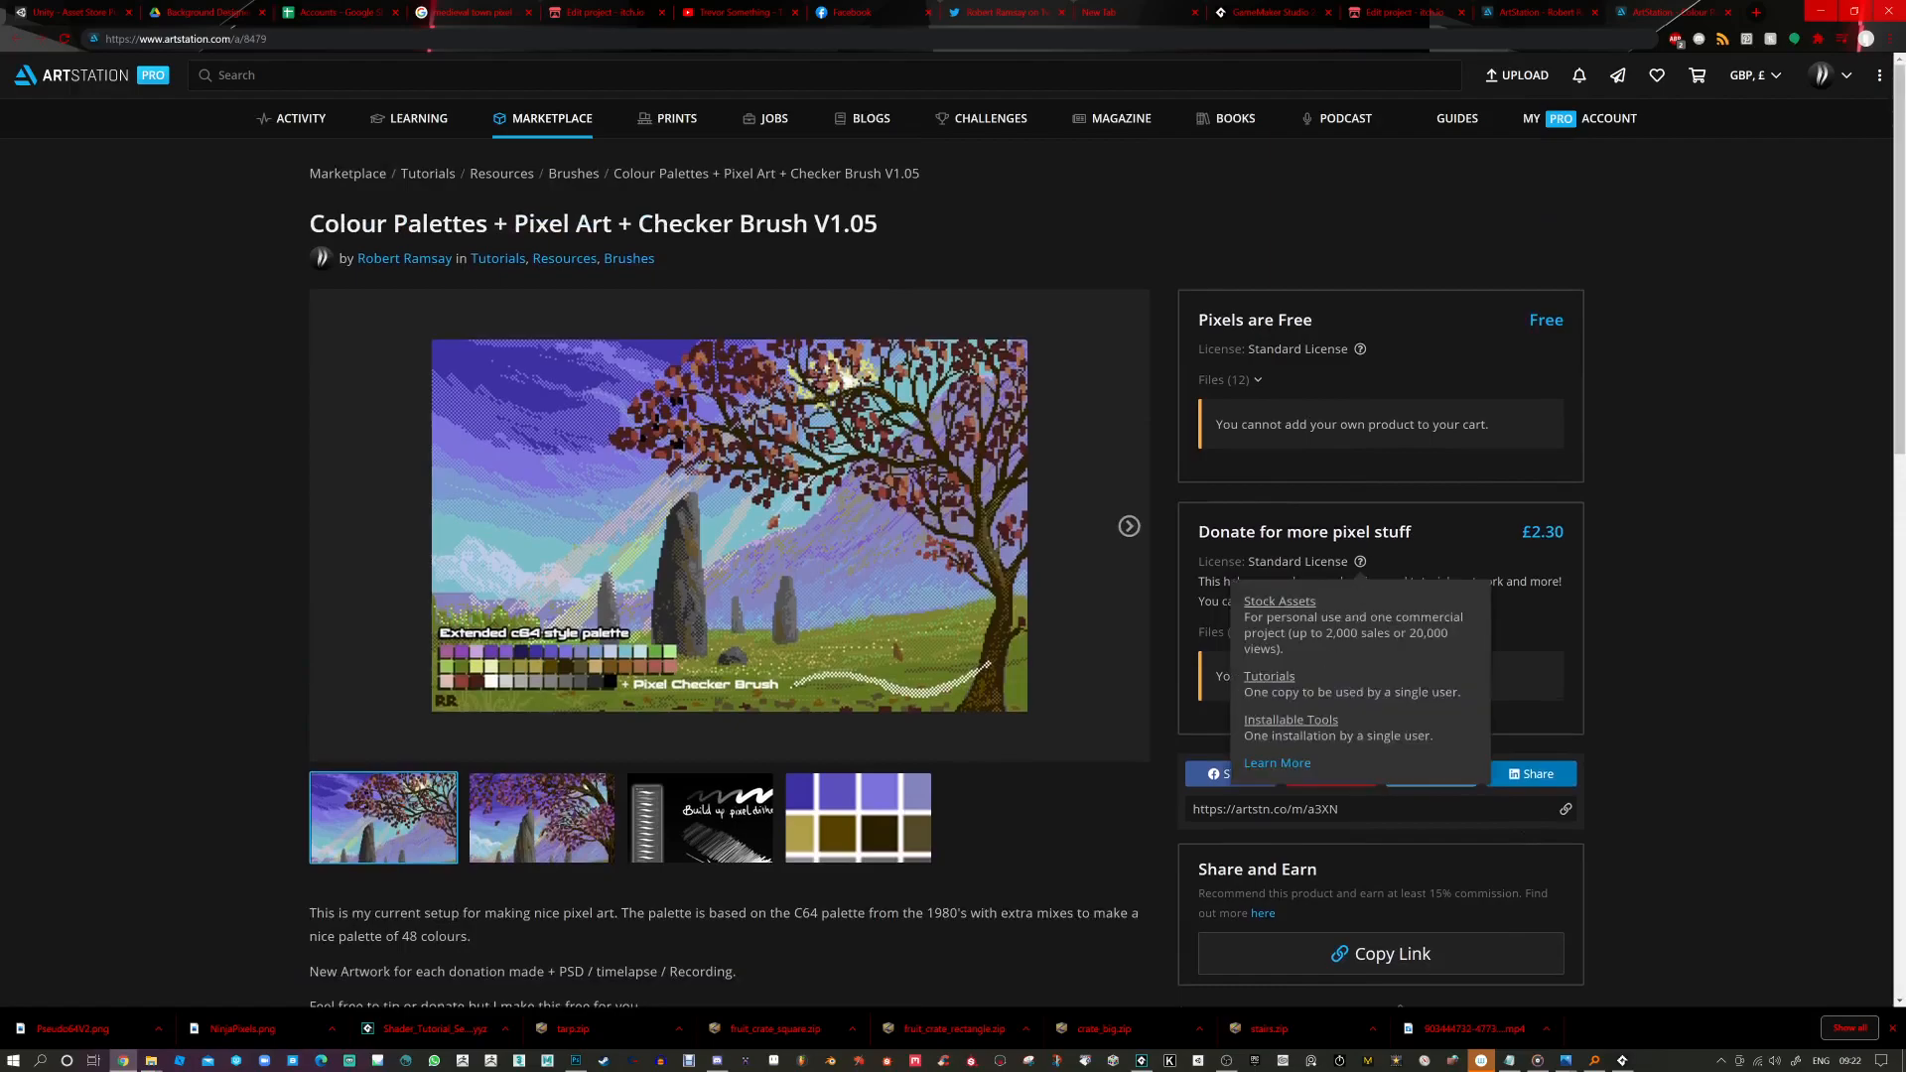
Step: Look through the product's preview images, from the landscape artwork to the dither brush sheet and the colour palette
scroll(707, 759, down, 2)
click(548, 702)
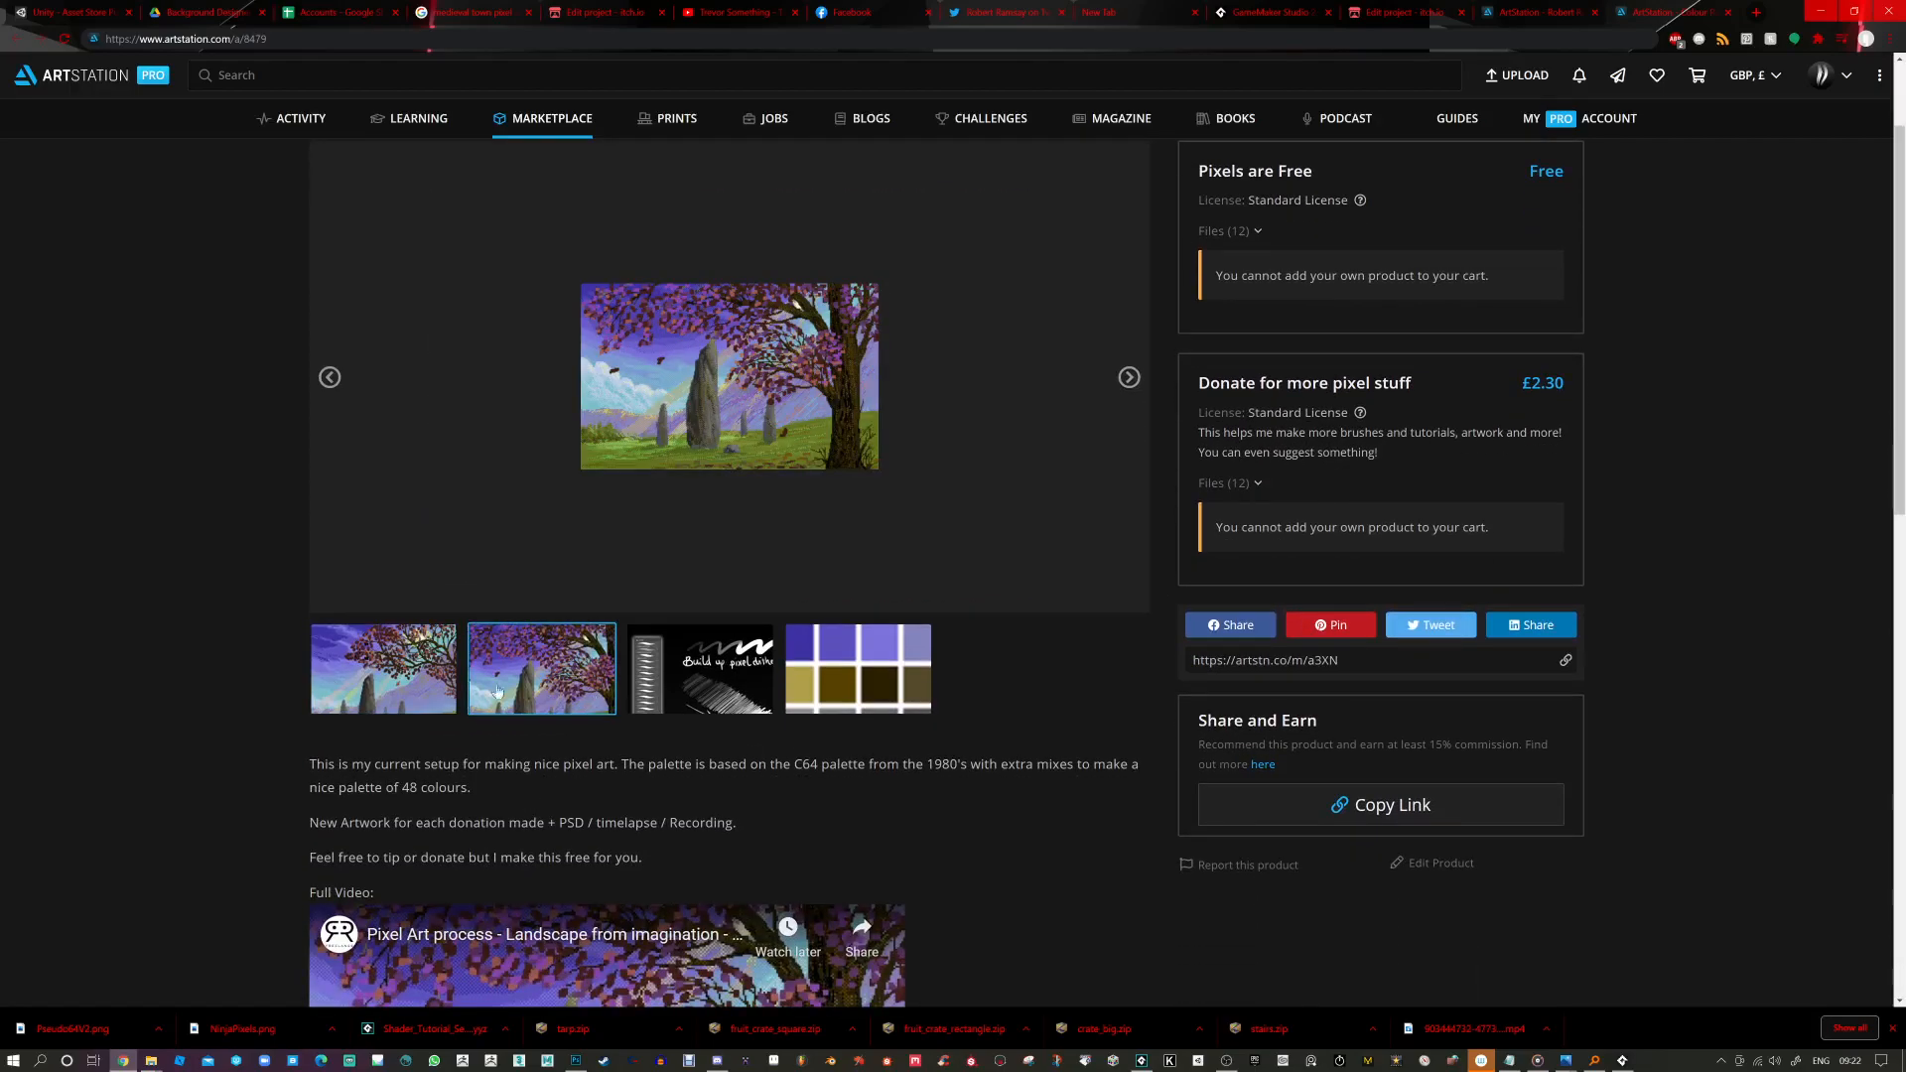
click(685, 695)
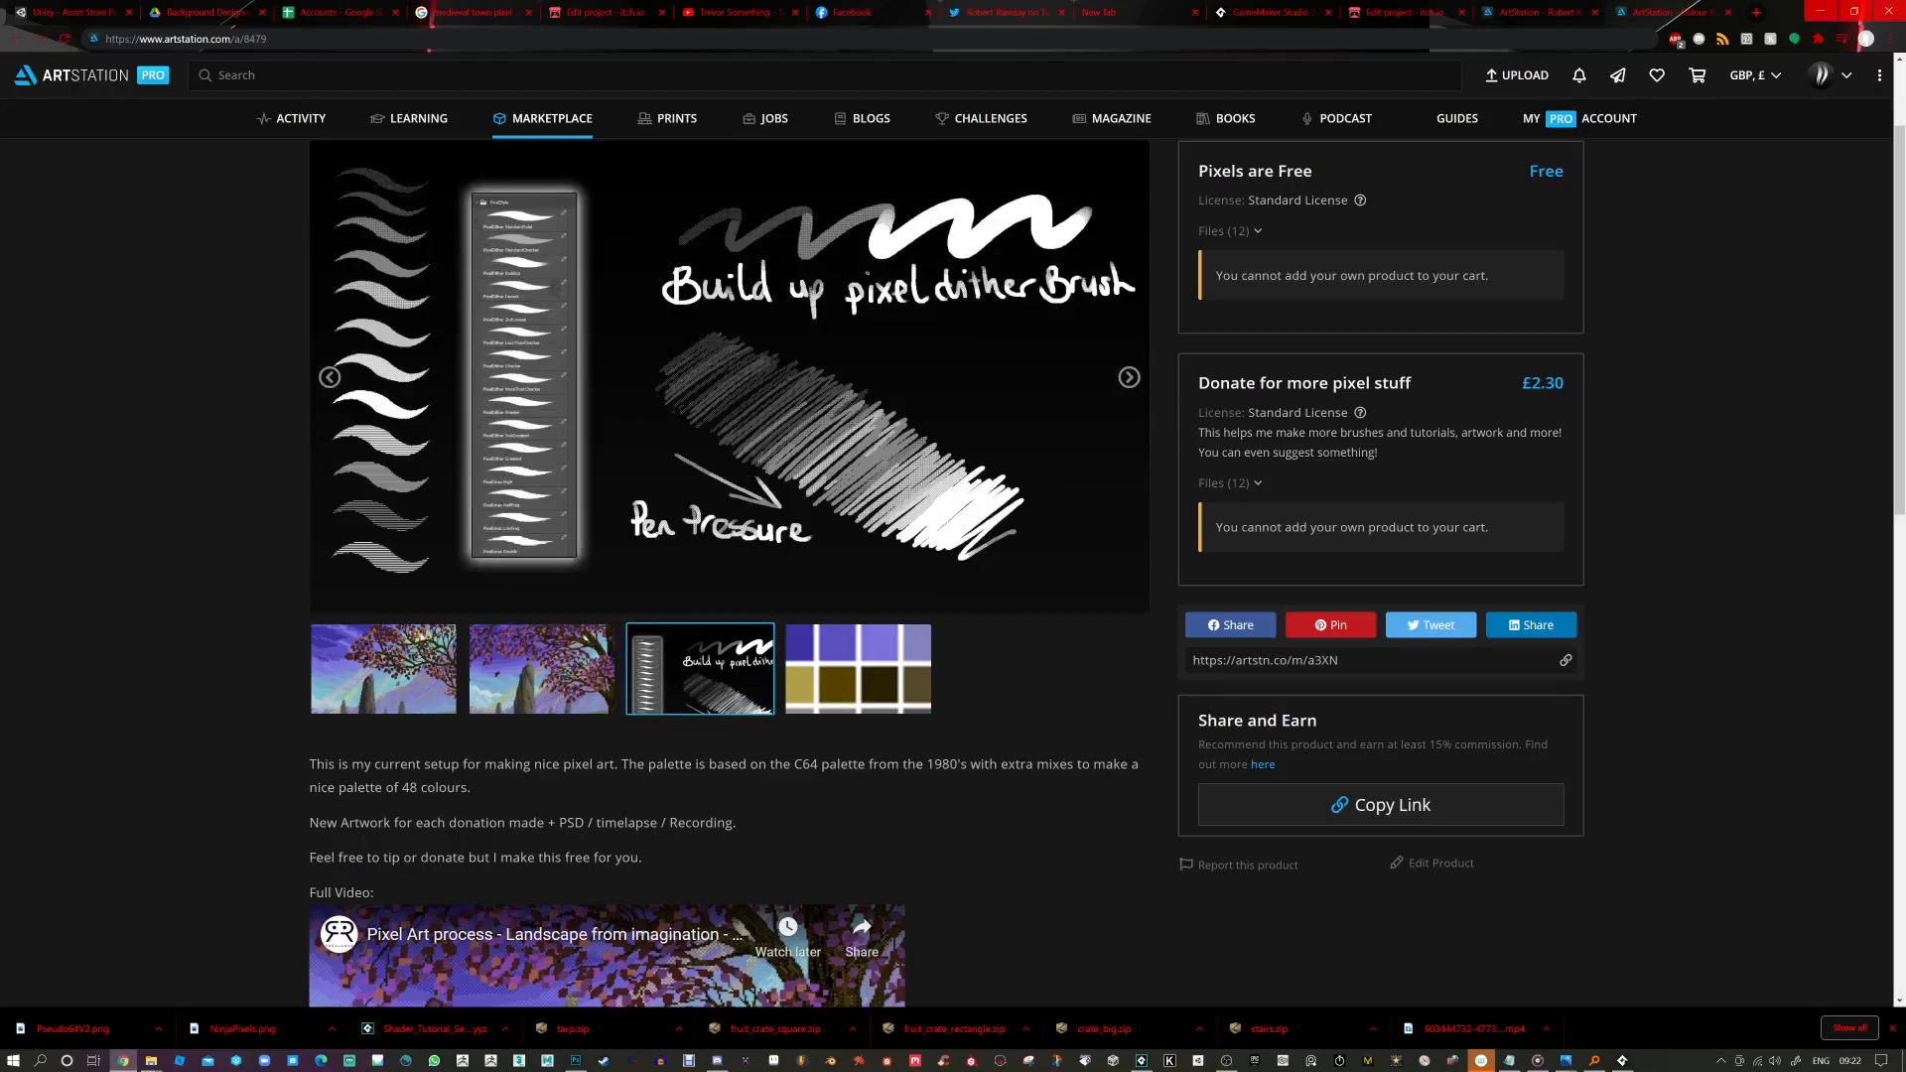
click(800, 661)
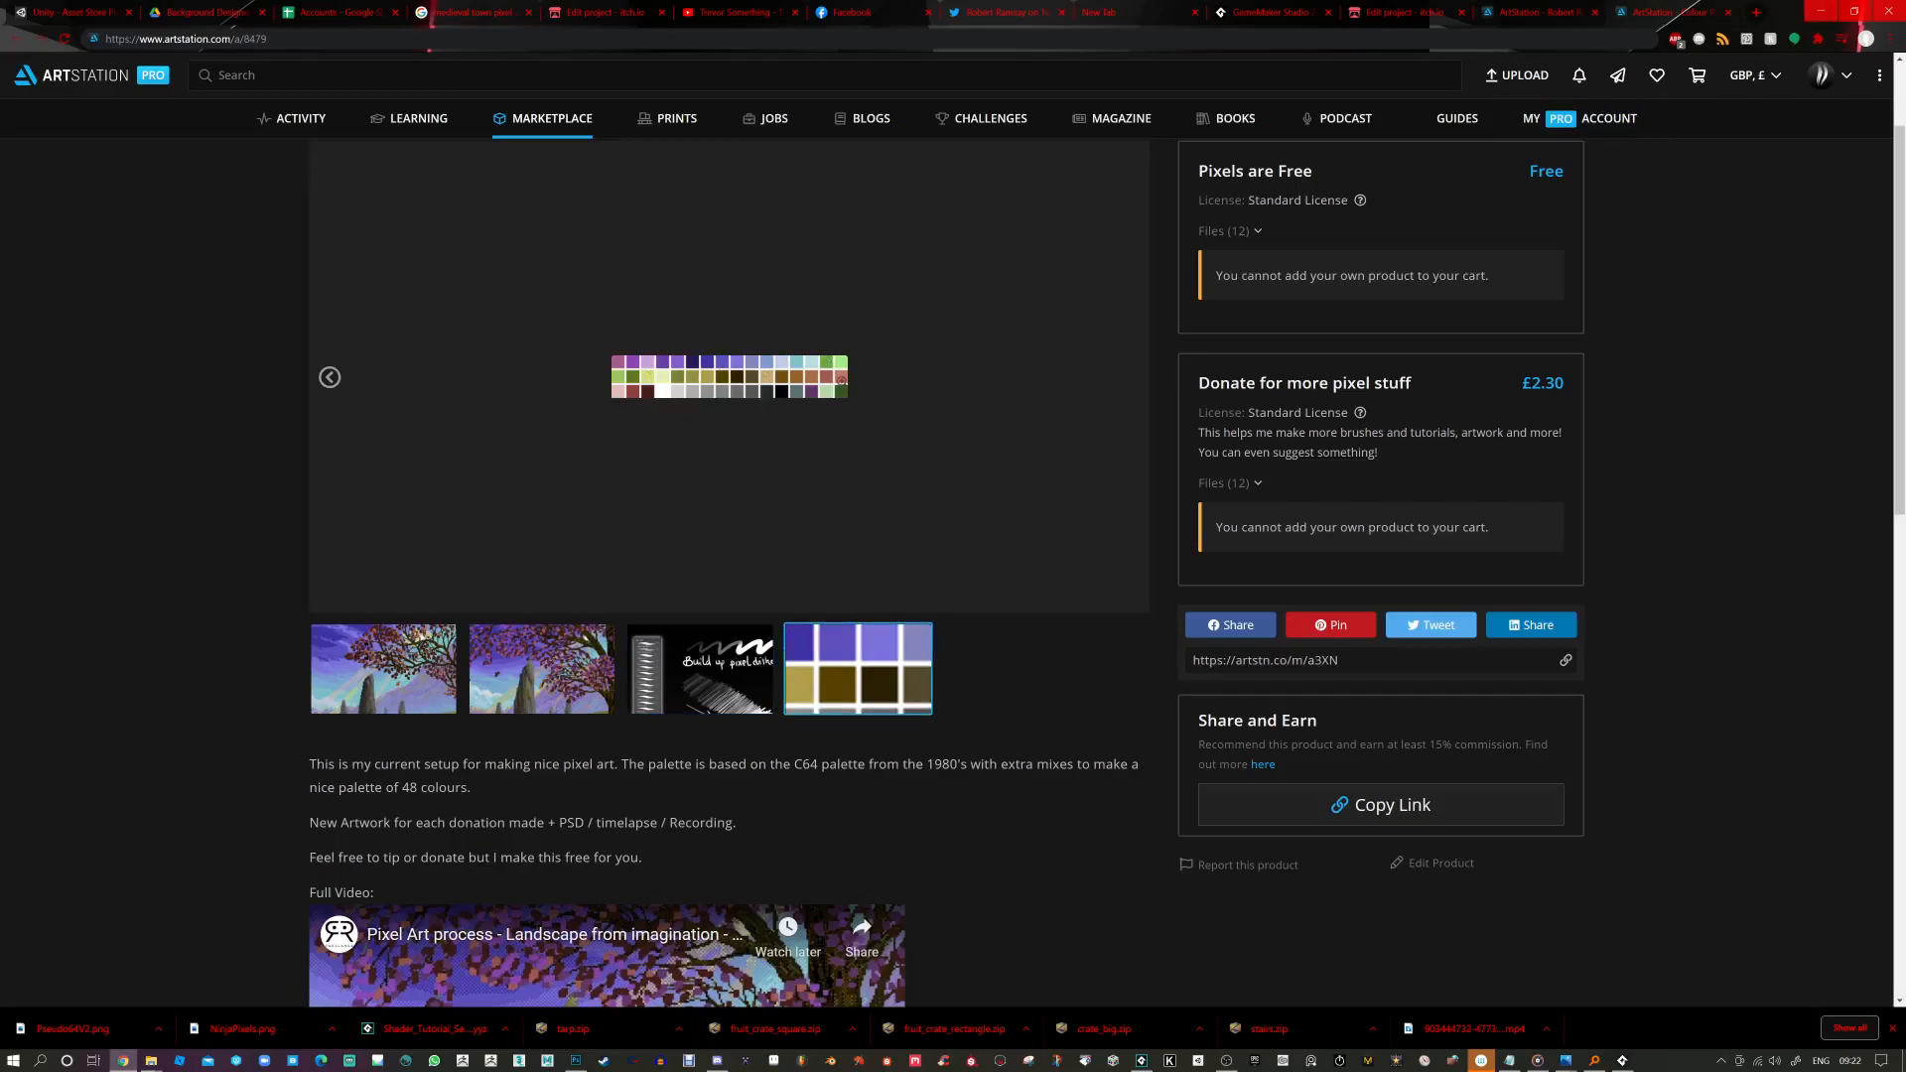
Step: Switch to Photoshop, try the PixelDither 2ndLowest brush on the upper sky and sample the greyish-blue sky colour
click(1821, 11)
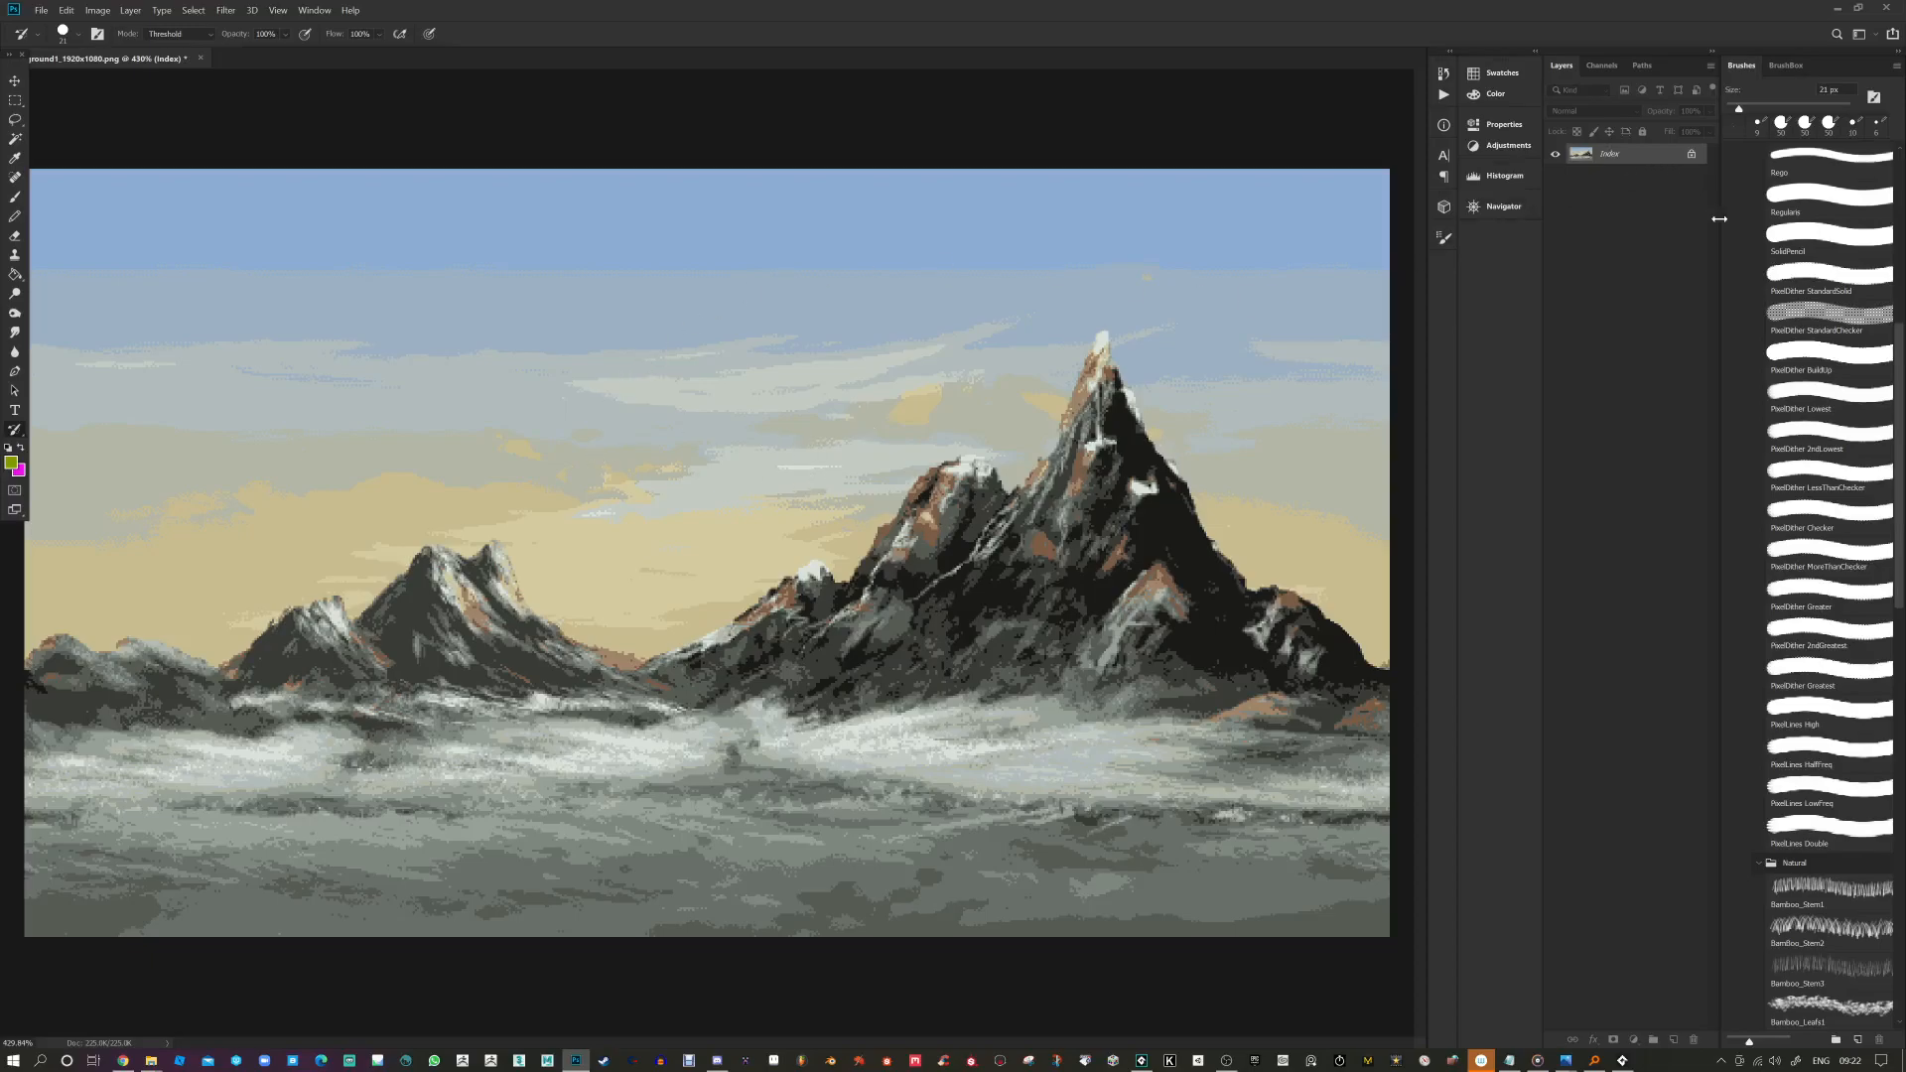
click(1815, 436)
drag(714, 265, 948, 268)
key(ctrl+z)
alt+click(843, 281)
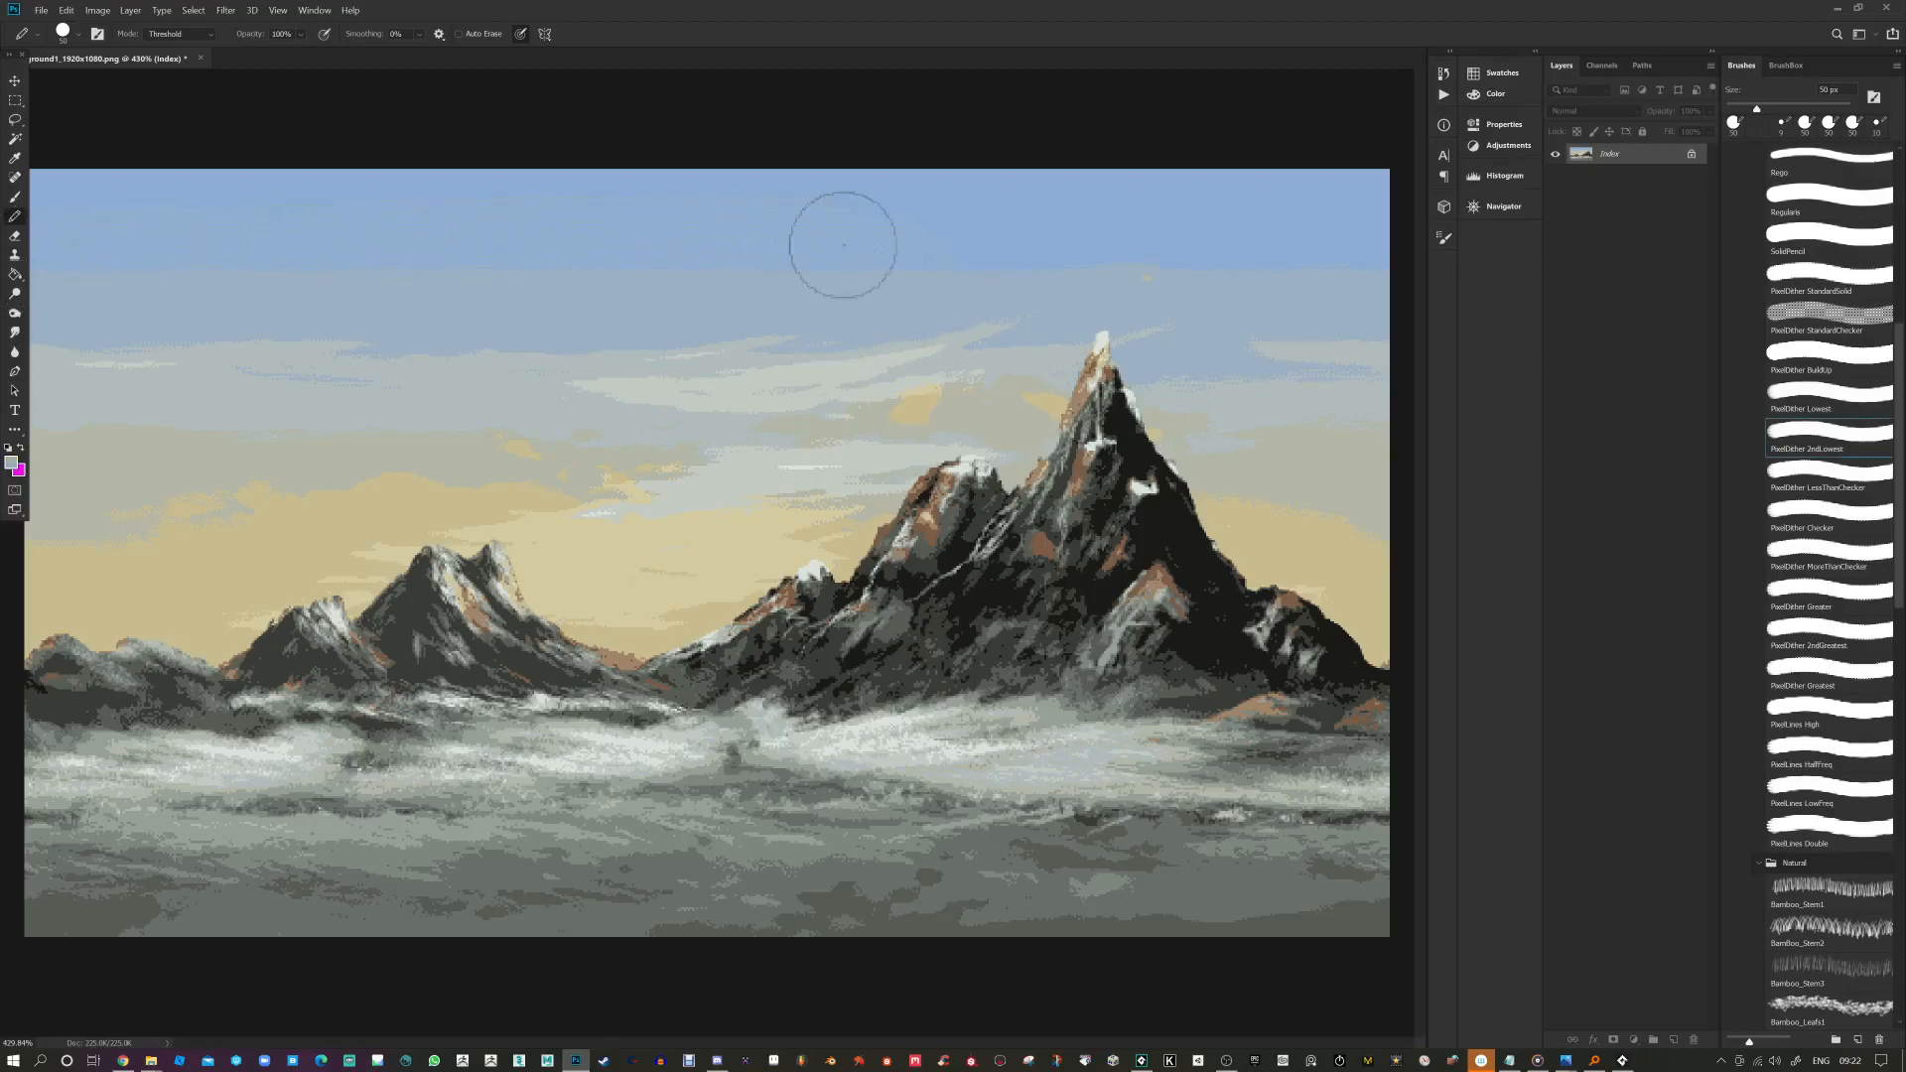
Step: Choose the PixelDither LessThanChecker brush and reduce its size to 15 px
click(1830, 474)
key(bracketleft)
key(bracketleft)
key(bracketleft)
key(bracketleft)
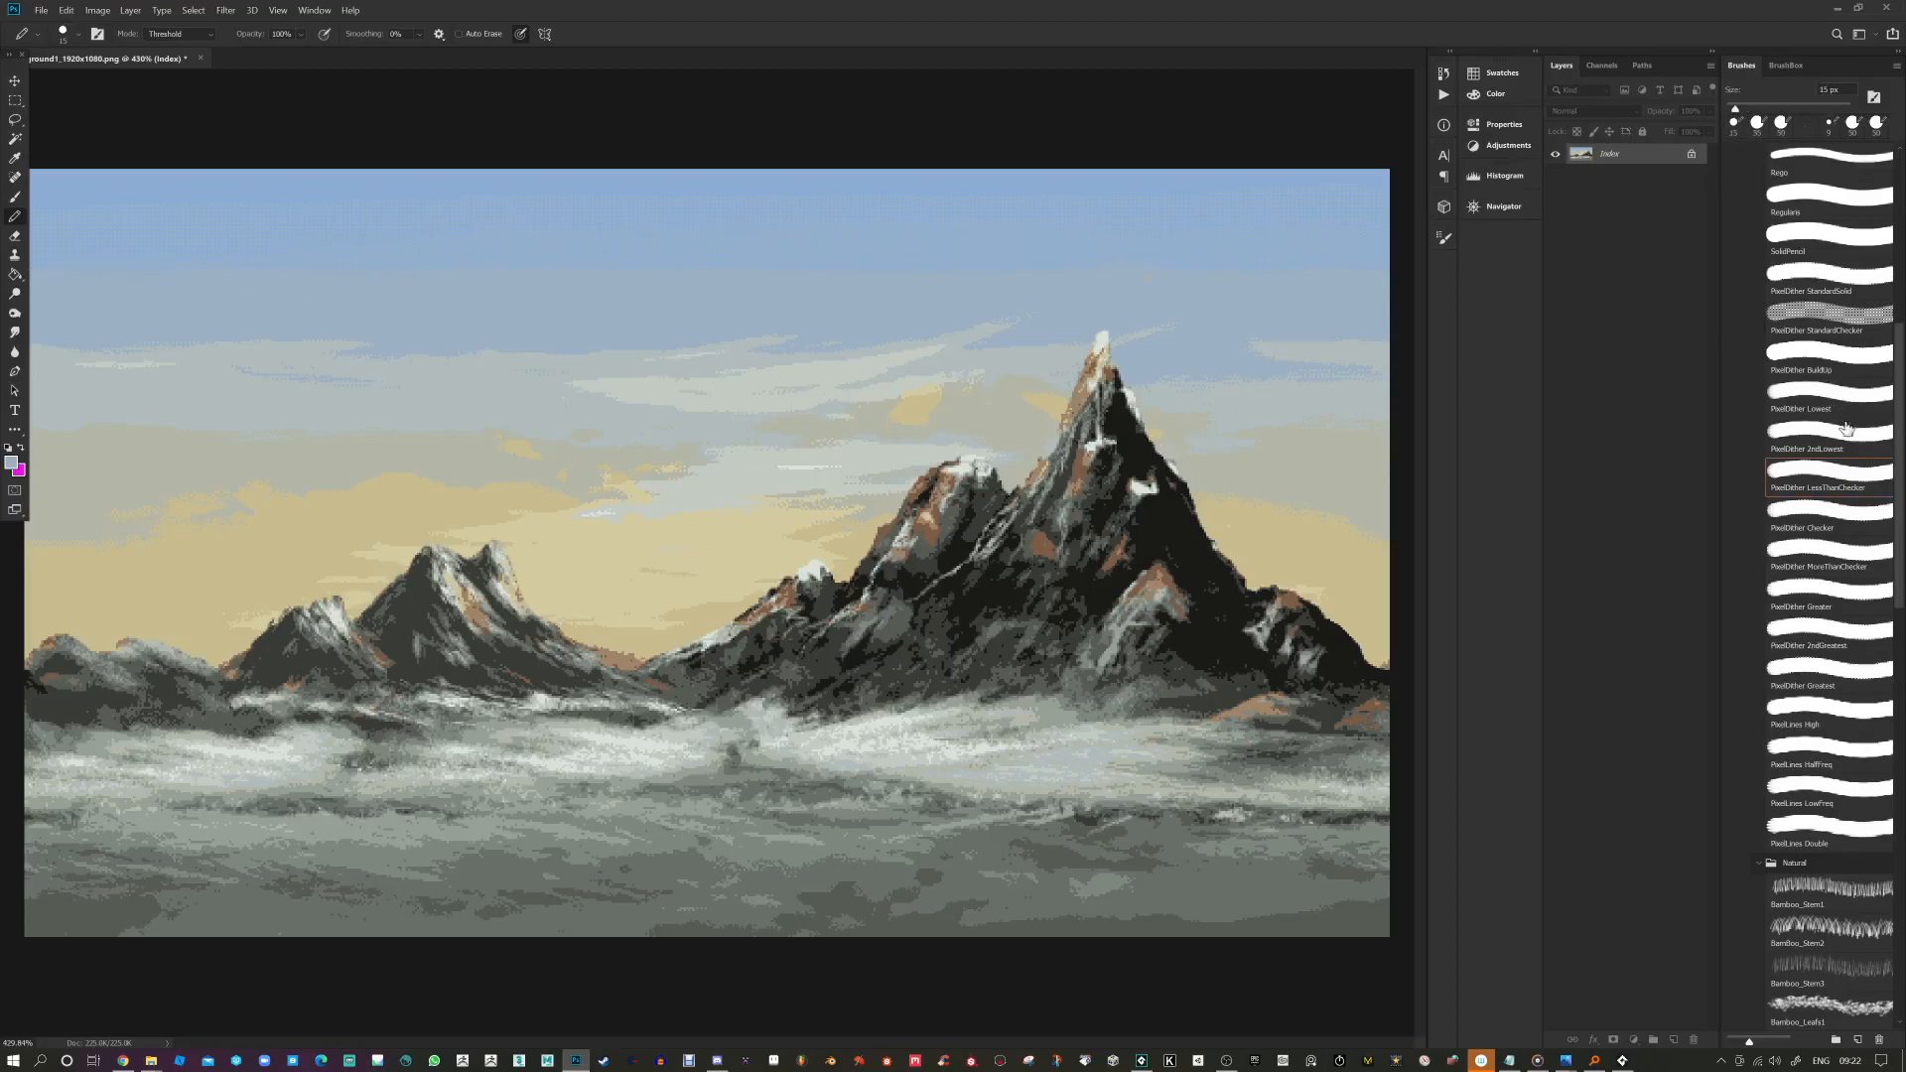
Step: Choose the PixelDither Checker brush and reduce its size
click(1839, 517)
key(bracketleft)
key(bracketleft)
key(bracketleft)
key(bracketleft)
key(bracketleft)
key(bracketleft)
key(bracketleft)
Step: Choose the PixelDither MoreThanChecker brush, then shrink it and enlarge it again
click(1822, 551)
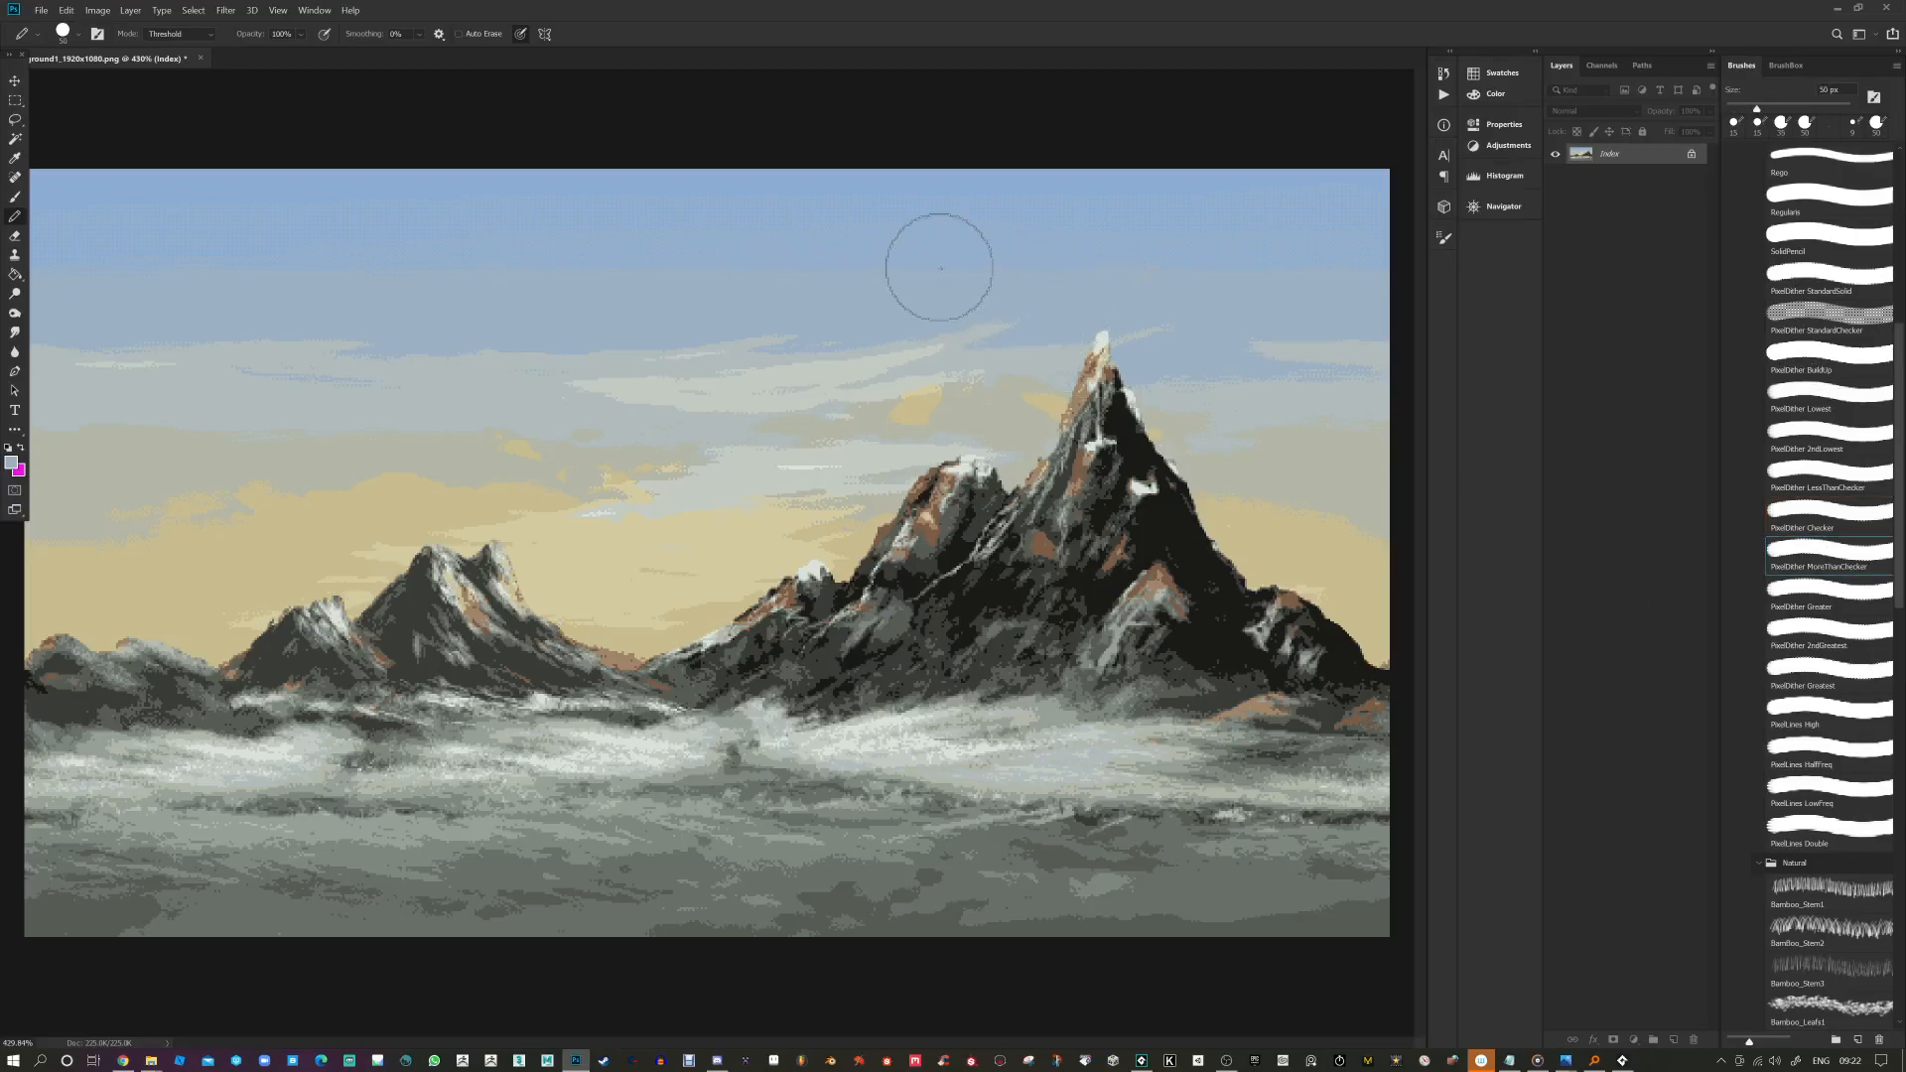
key(bracketleft)
key(bracketleft)
key(bracketleft)
key(bracketright)
key(bracketright)
key(bracketright)
Step: Widen the brush list and save PixelDither MoreThanChecker as a new preset named Hard Round 50 NoSize, without capturing the brush size
drag(1720, 538, 1565, 538)
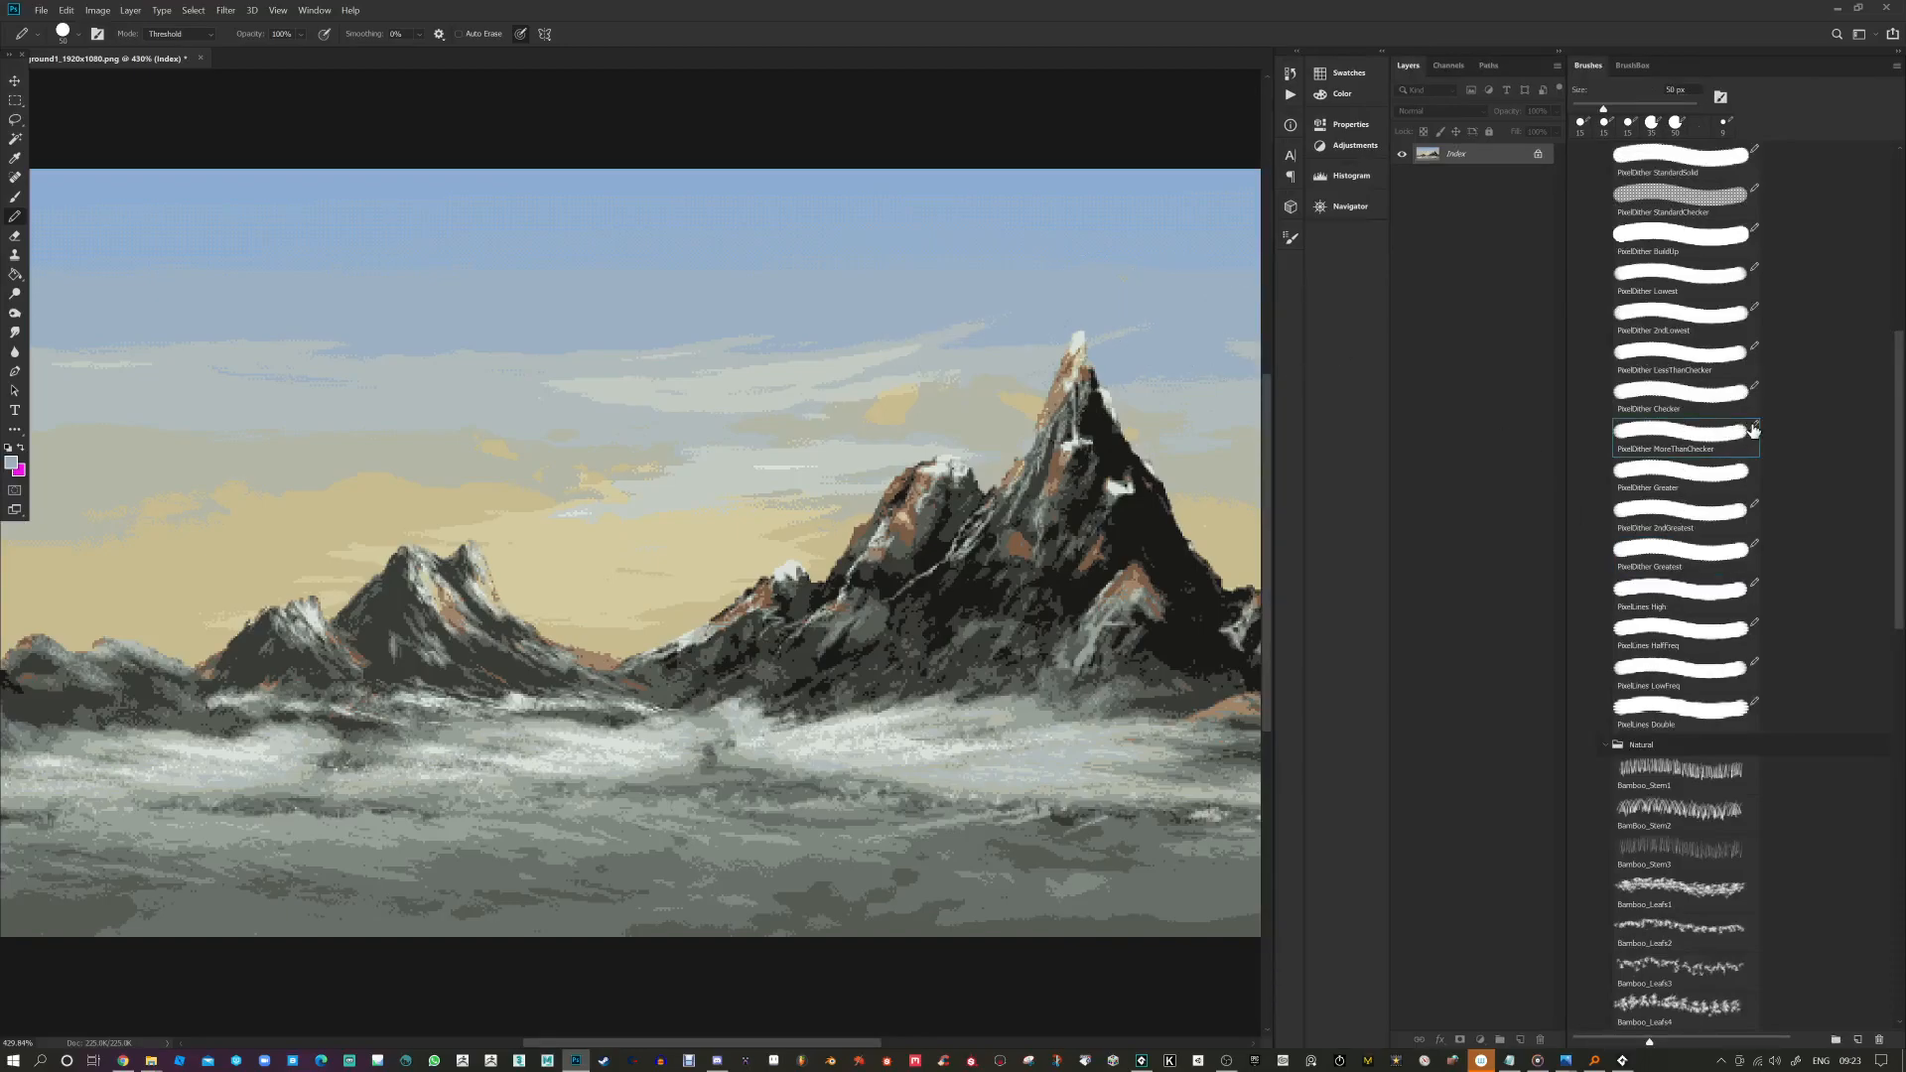
click(1688, 475)
click(1693, 441)
click(1290, 238)
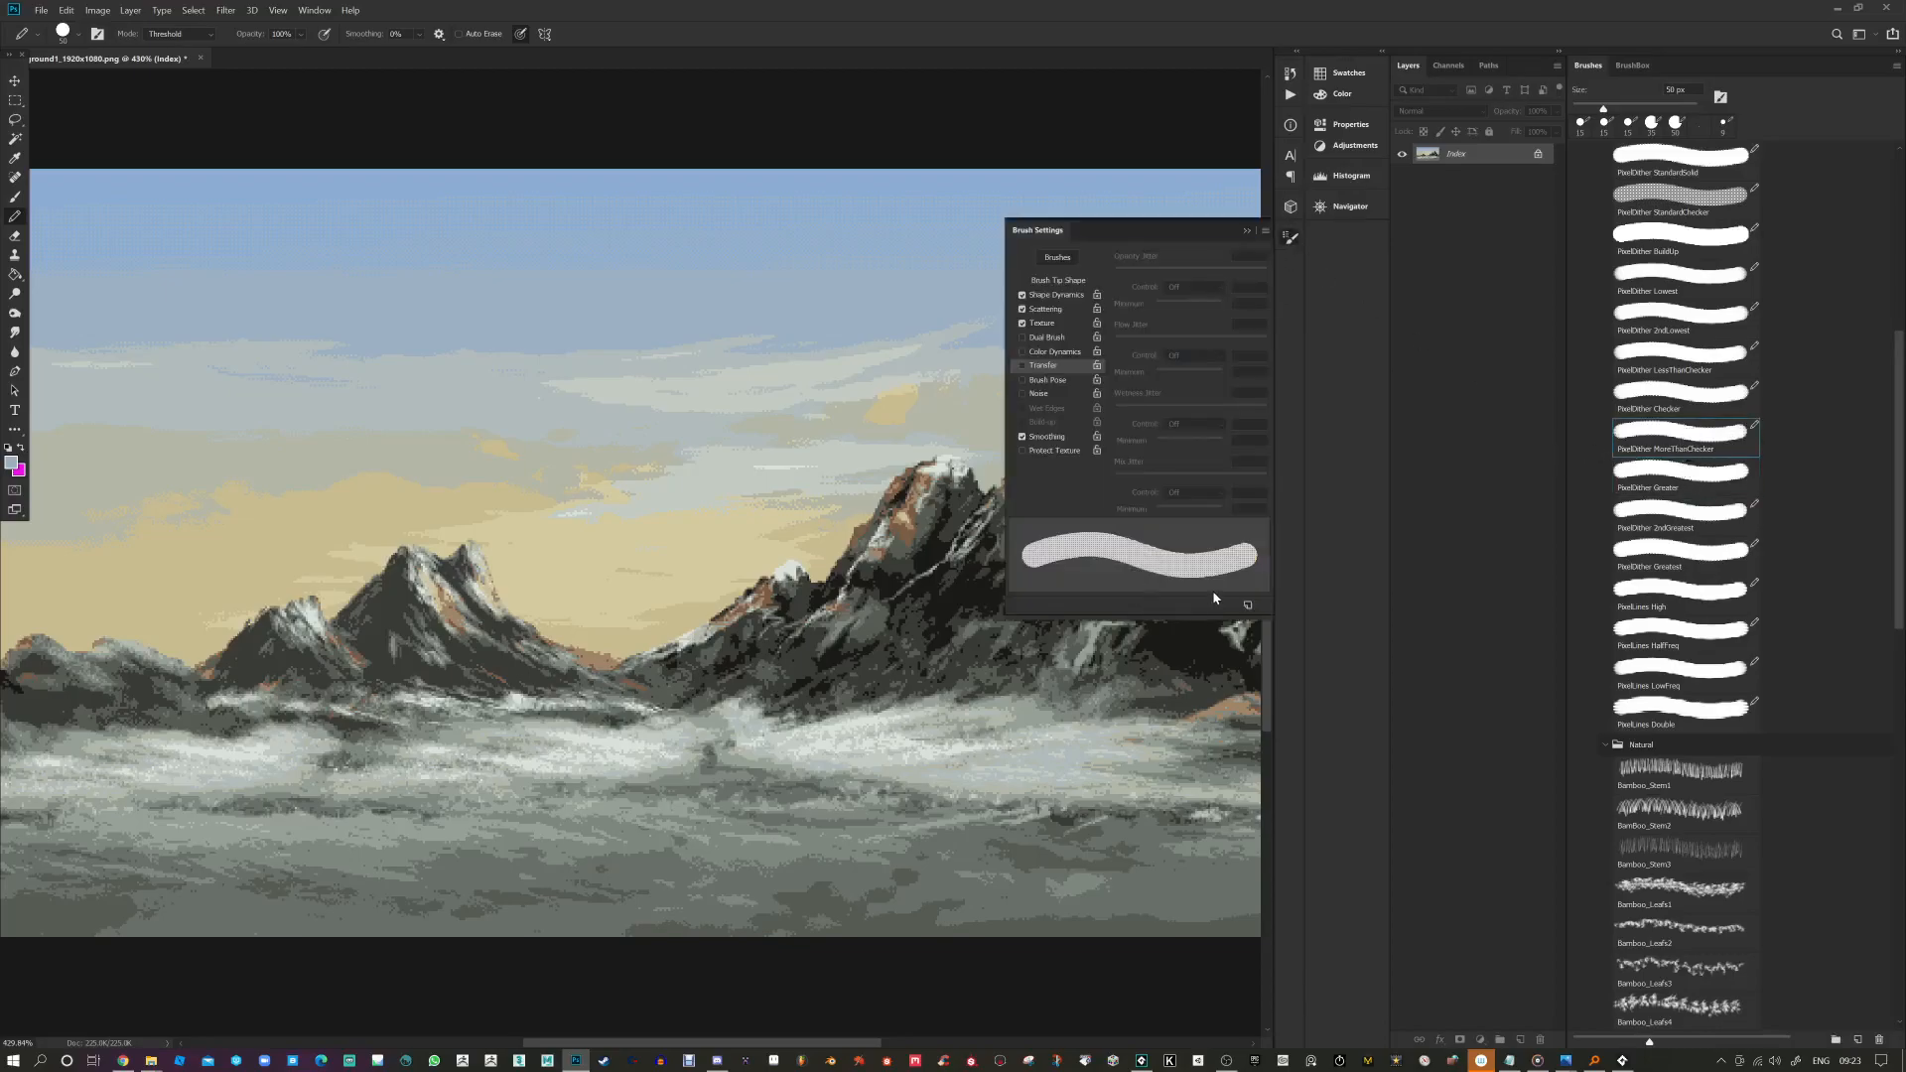
click(1249, 607)
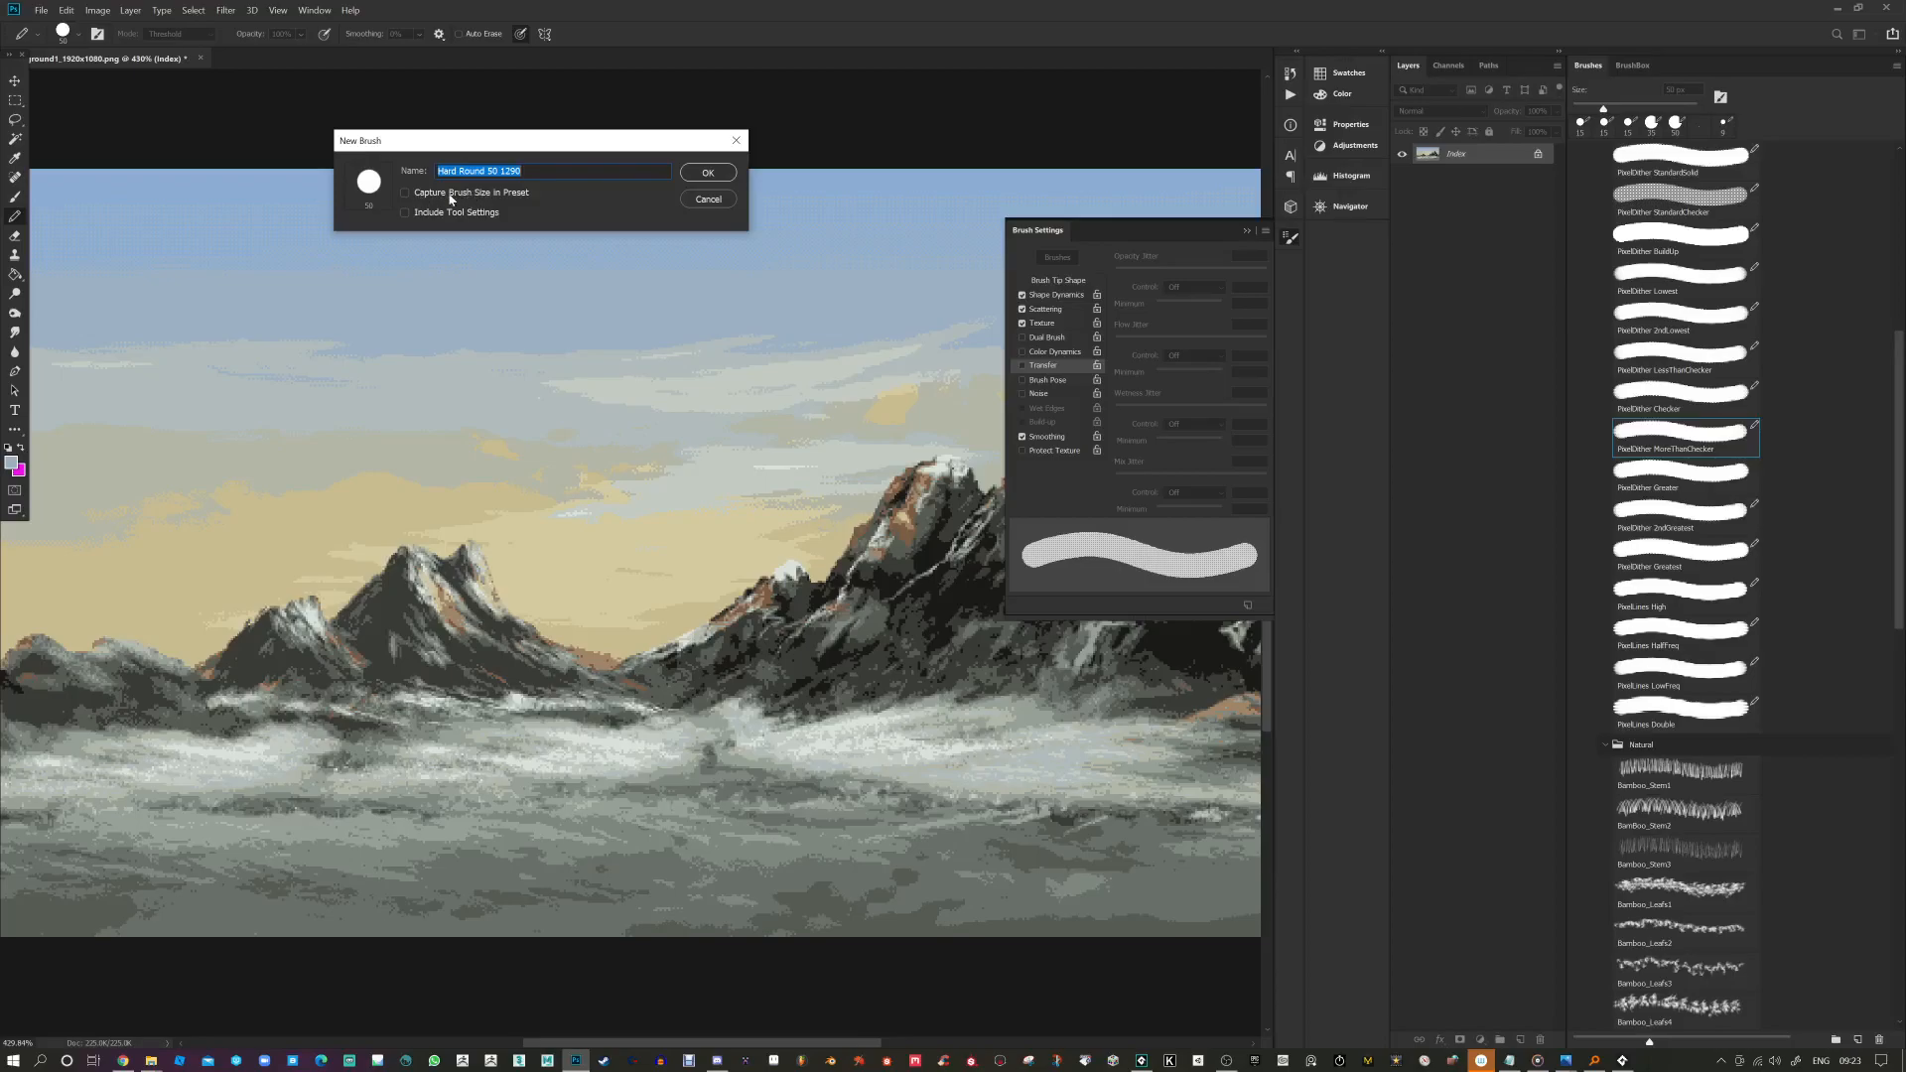
click(502, 170)
text(NoSize)
click(707, 173)
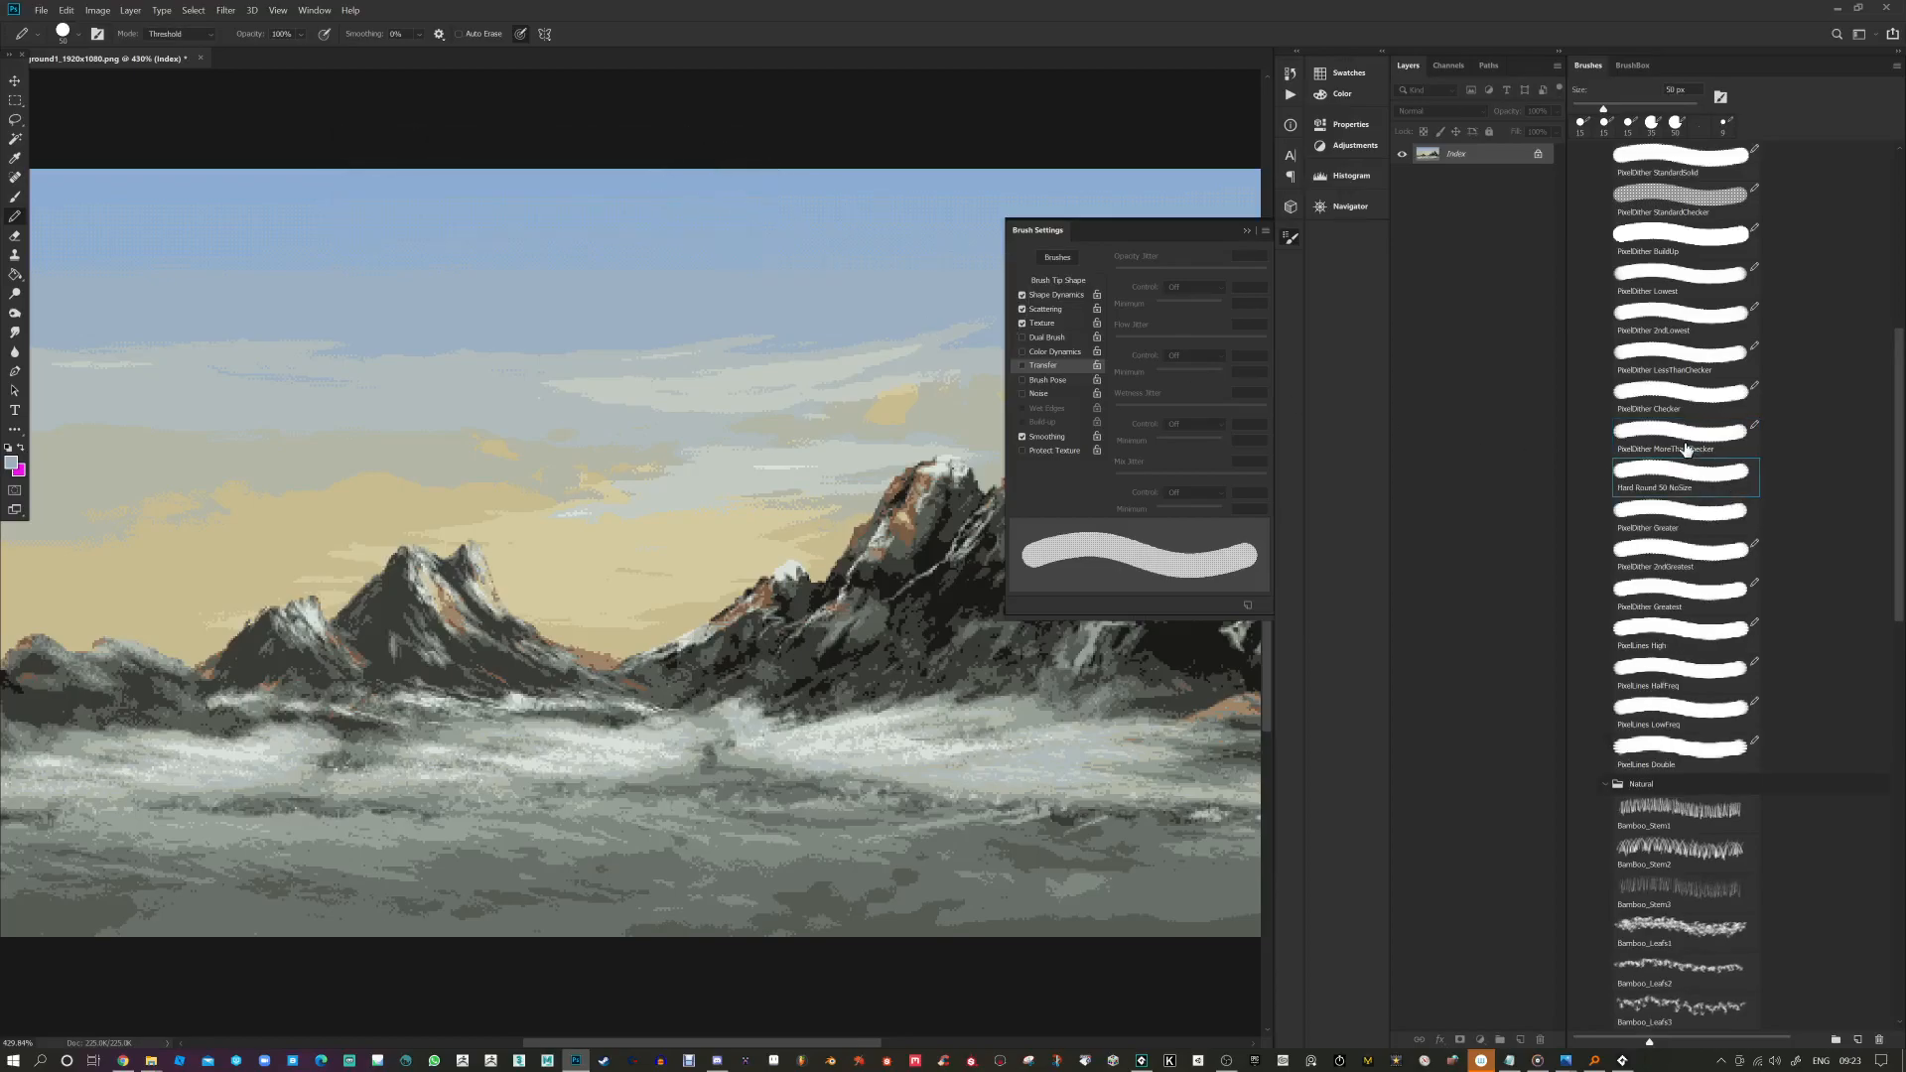
Step: Save the PixelDither Checker brush as another new preset named Hard Round 50 NoSize, without capturing the brush size
click(1669, 196)
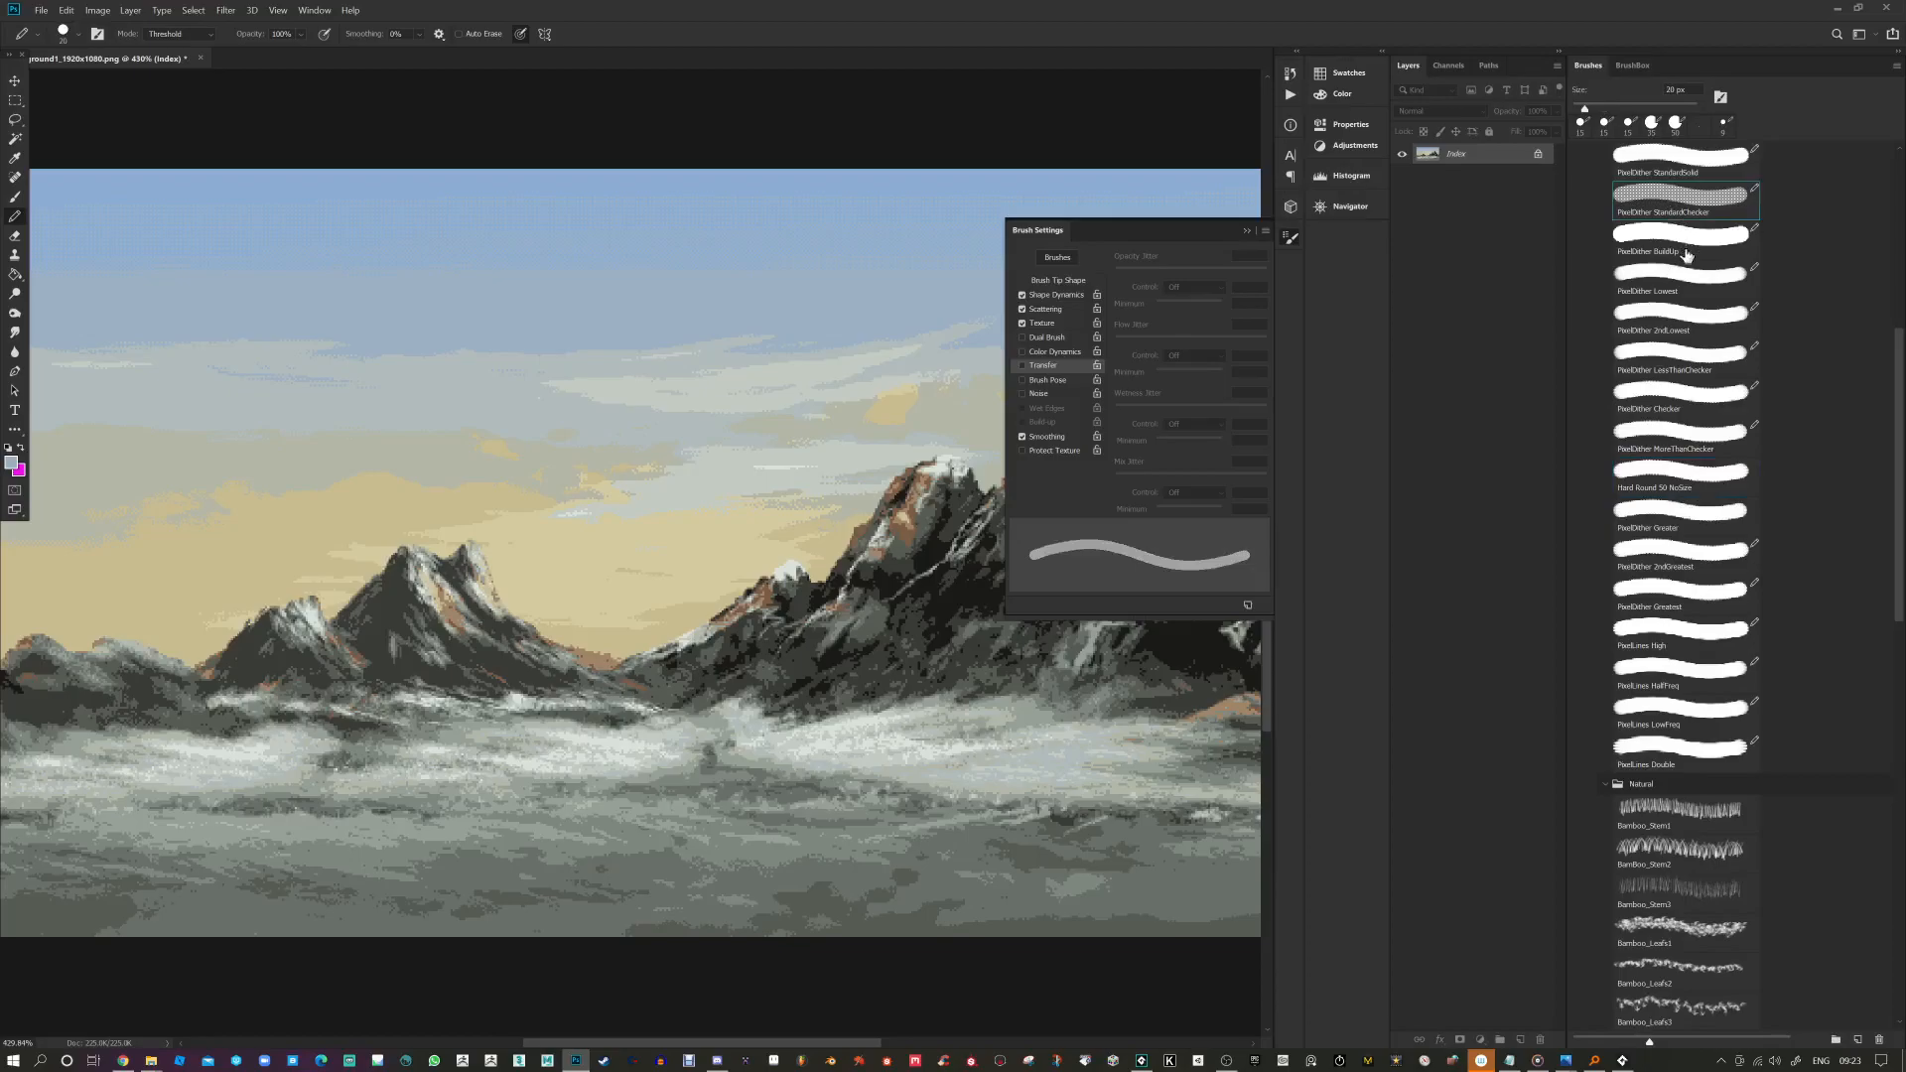
scroll(1693, 220, up, 2)
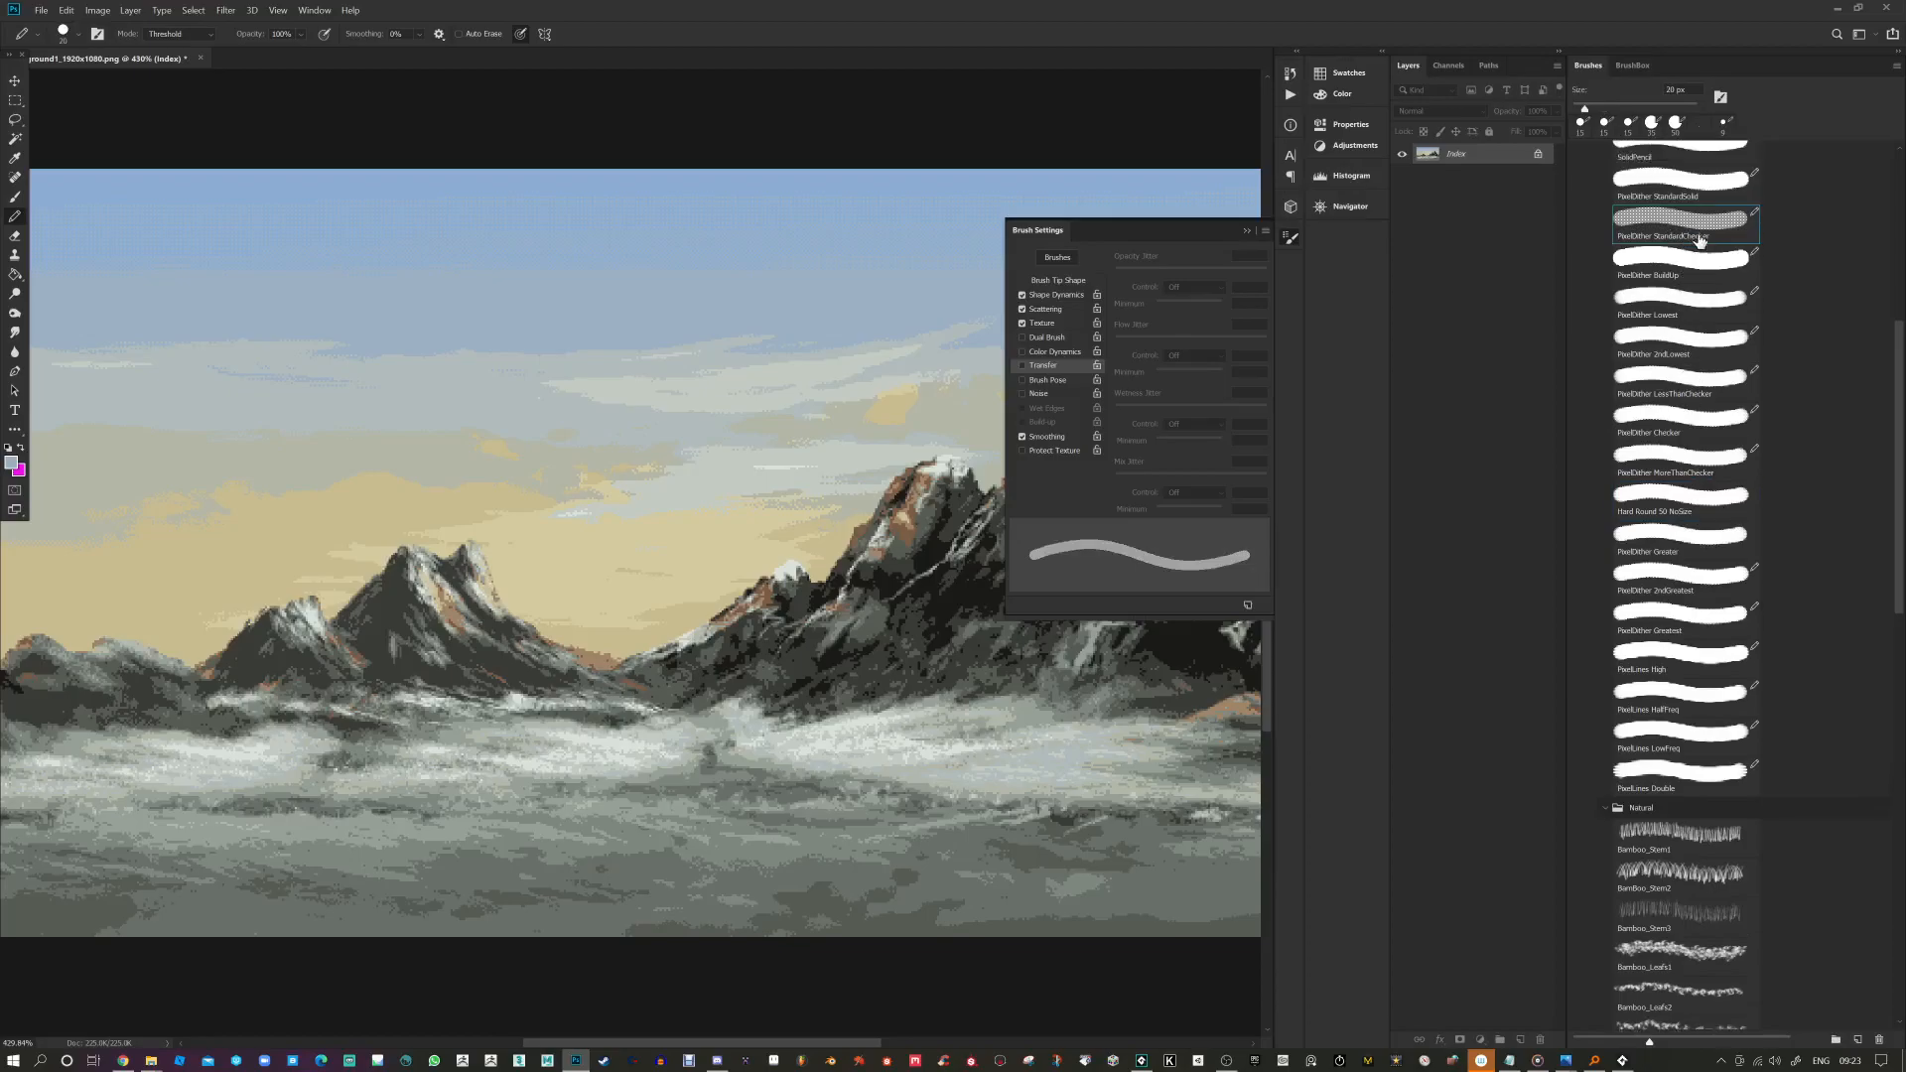
scroll(1709, 357, up, 3)
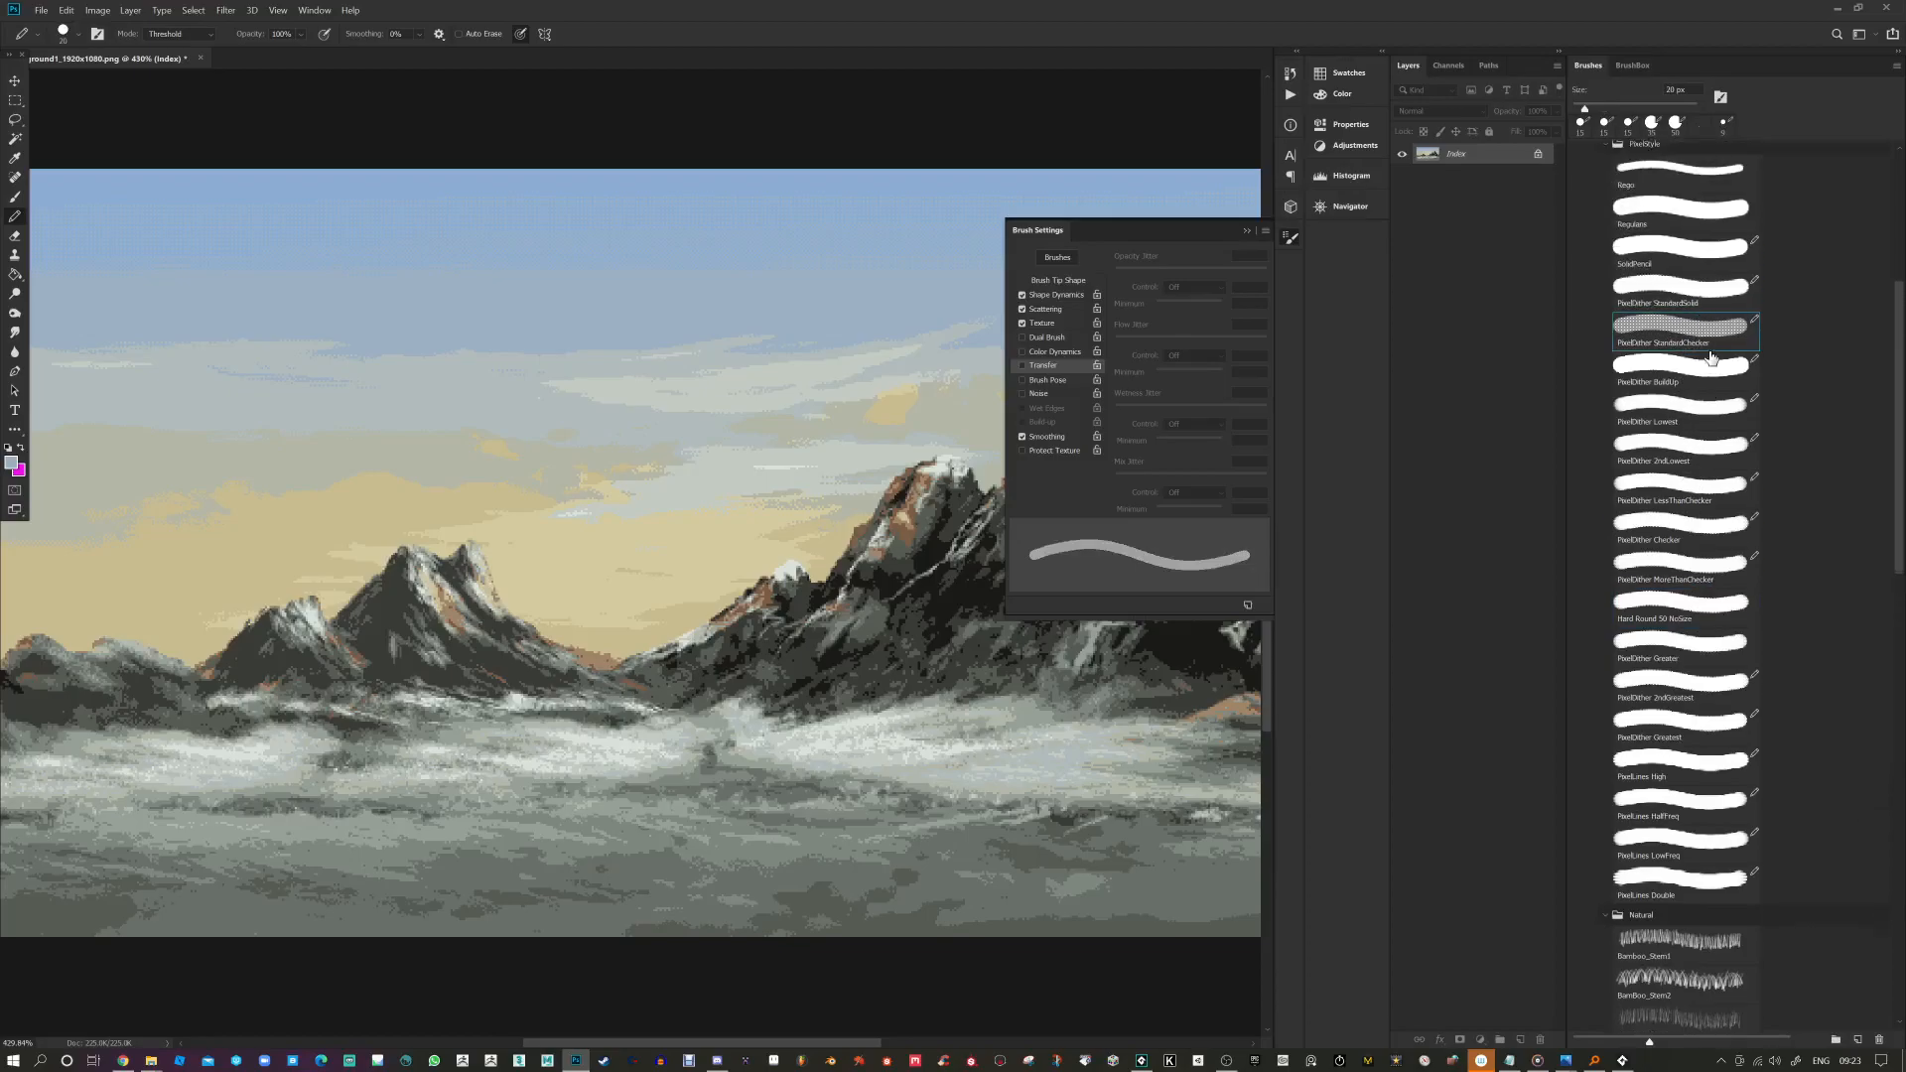
click(1660, 576)
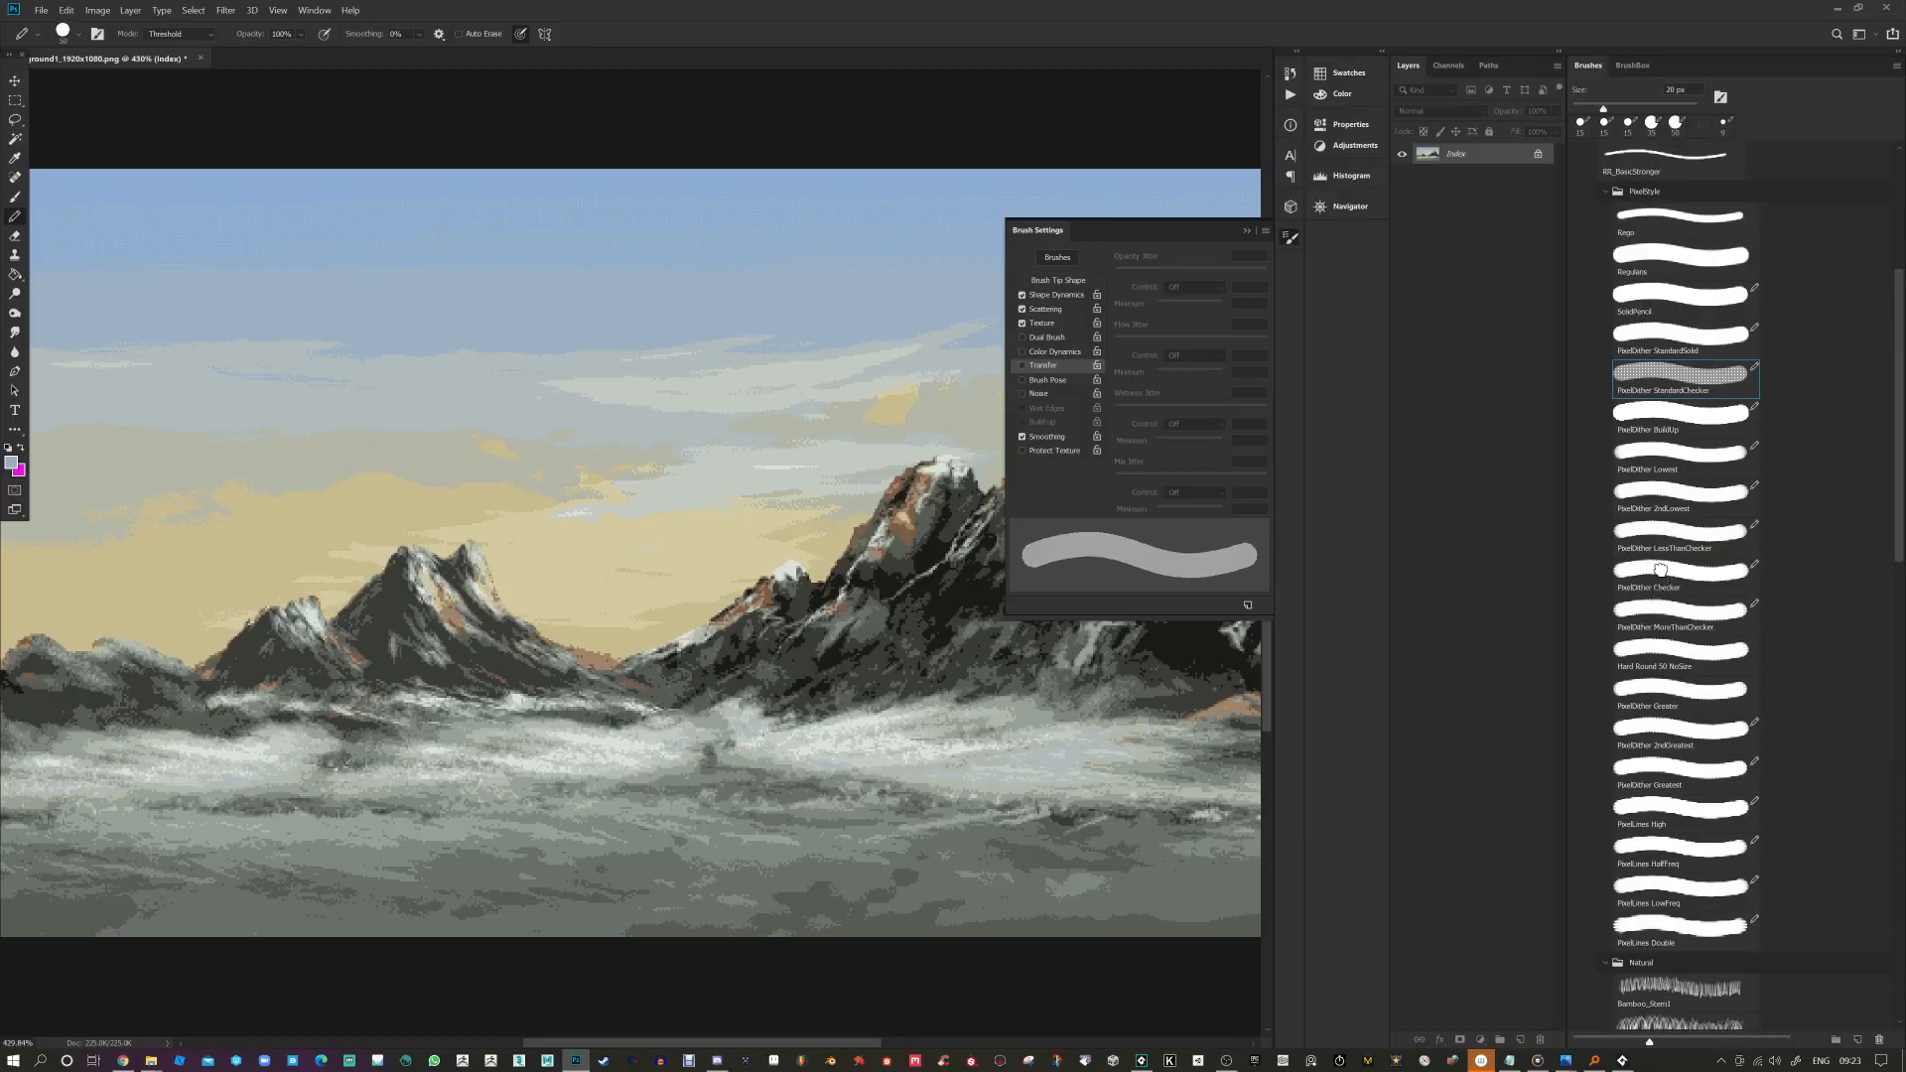
click(1247, 608)
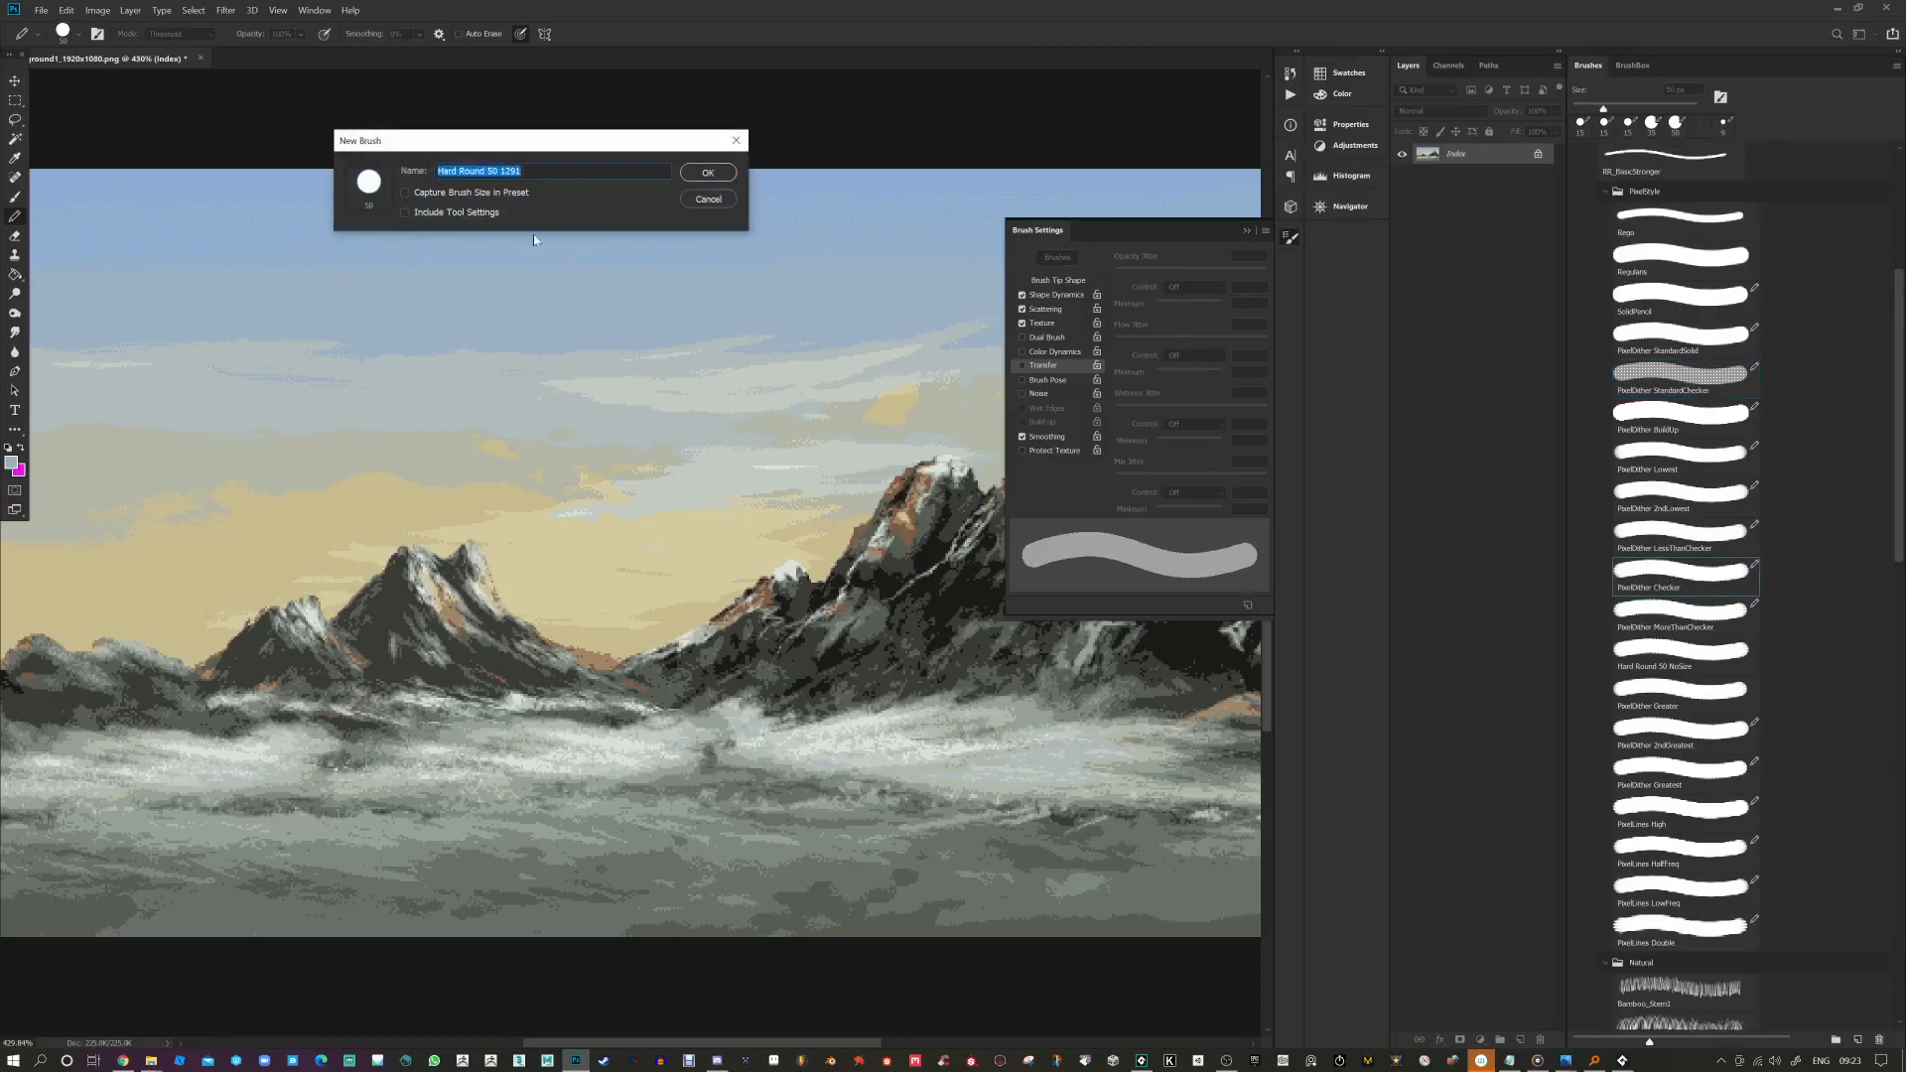
click(510, 170)
text(NoSize)
click(707, 173)
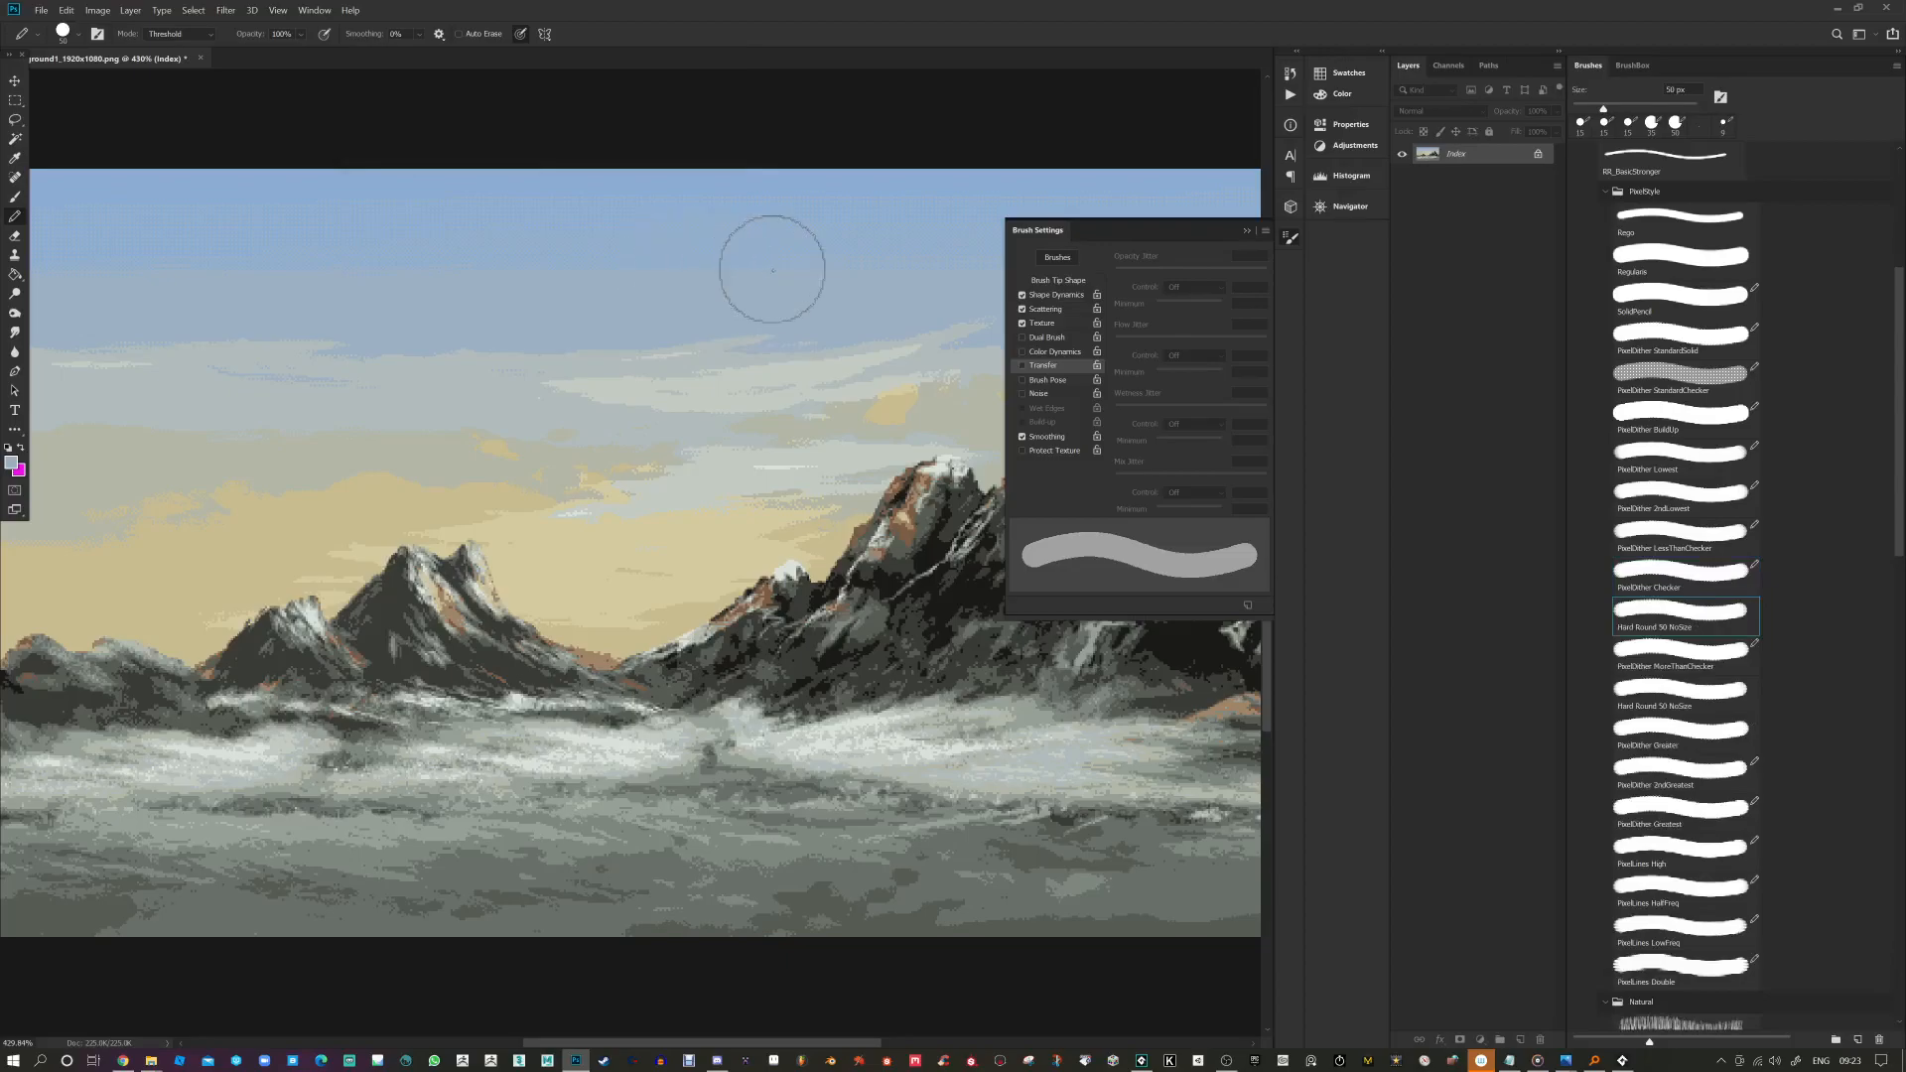
Step: Try resizing the new checker NoSize preset by shrinking it and enlarging it back to 50 px
key(bracketleft)
key(bracketleft)
key(bracketleft)
key(bracketleft)
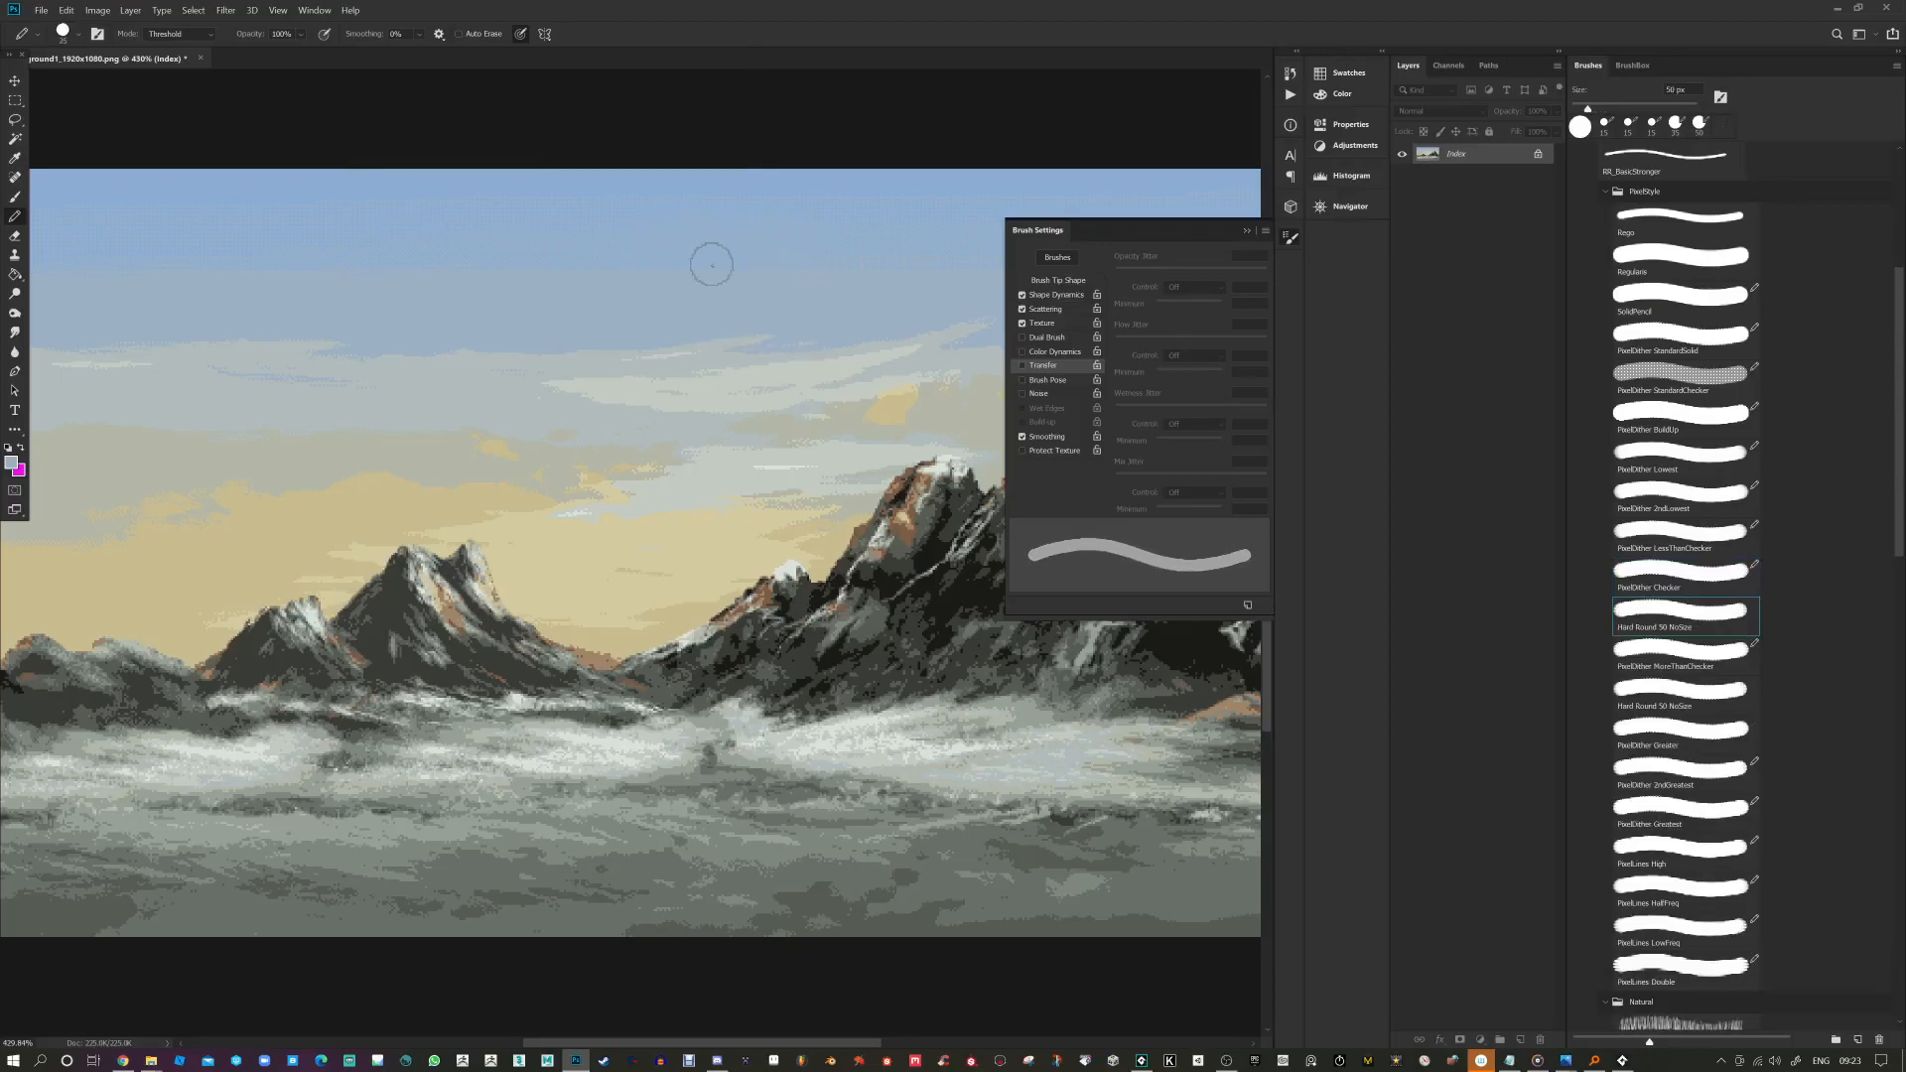
key(bracketright)
key(bracketright)
key(bracketright)
key(bracketright)
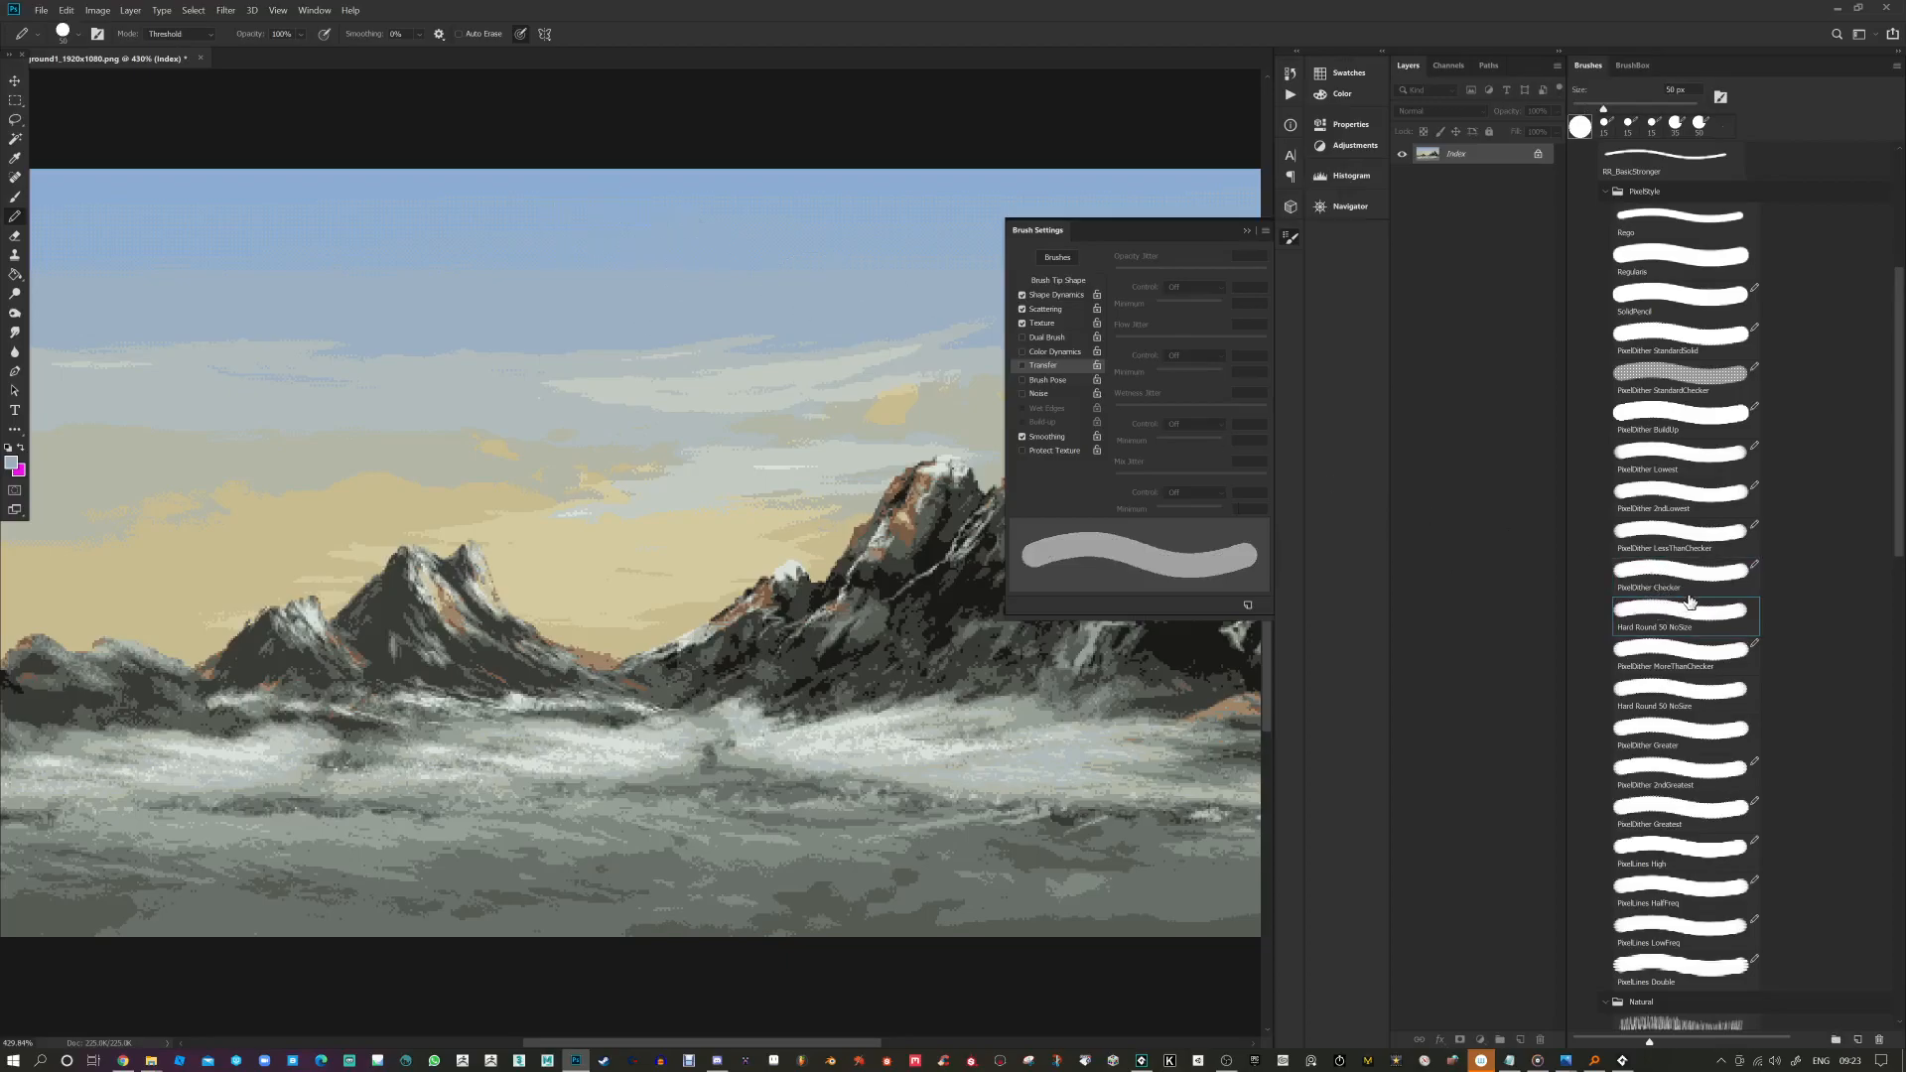
Step: Select the NoSize preset made from PixelDither MoreThanChecker and reduce its size to 10 px
click(1702, 706)
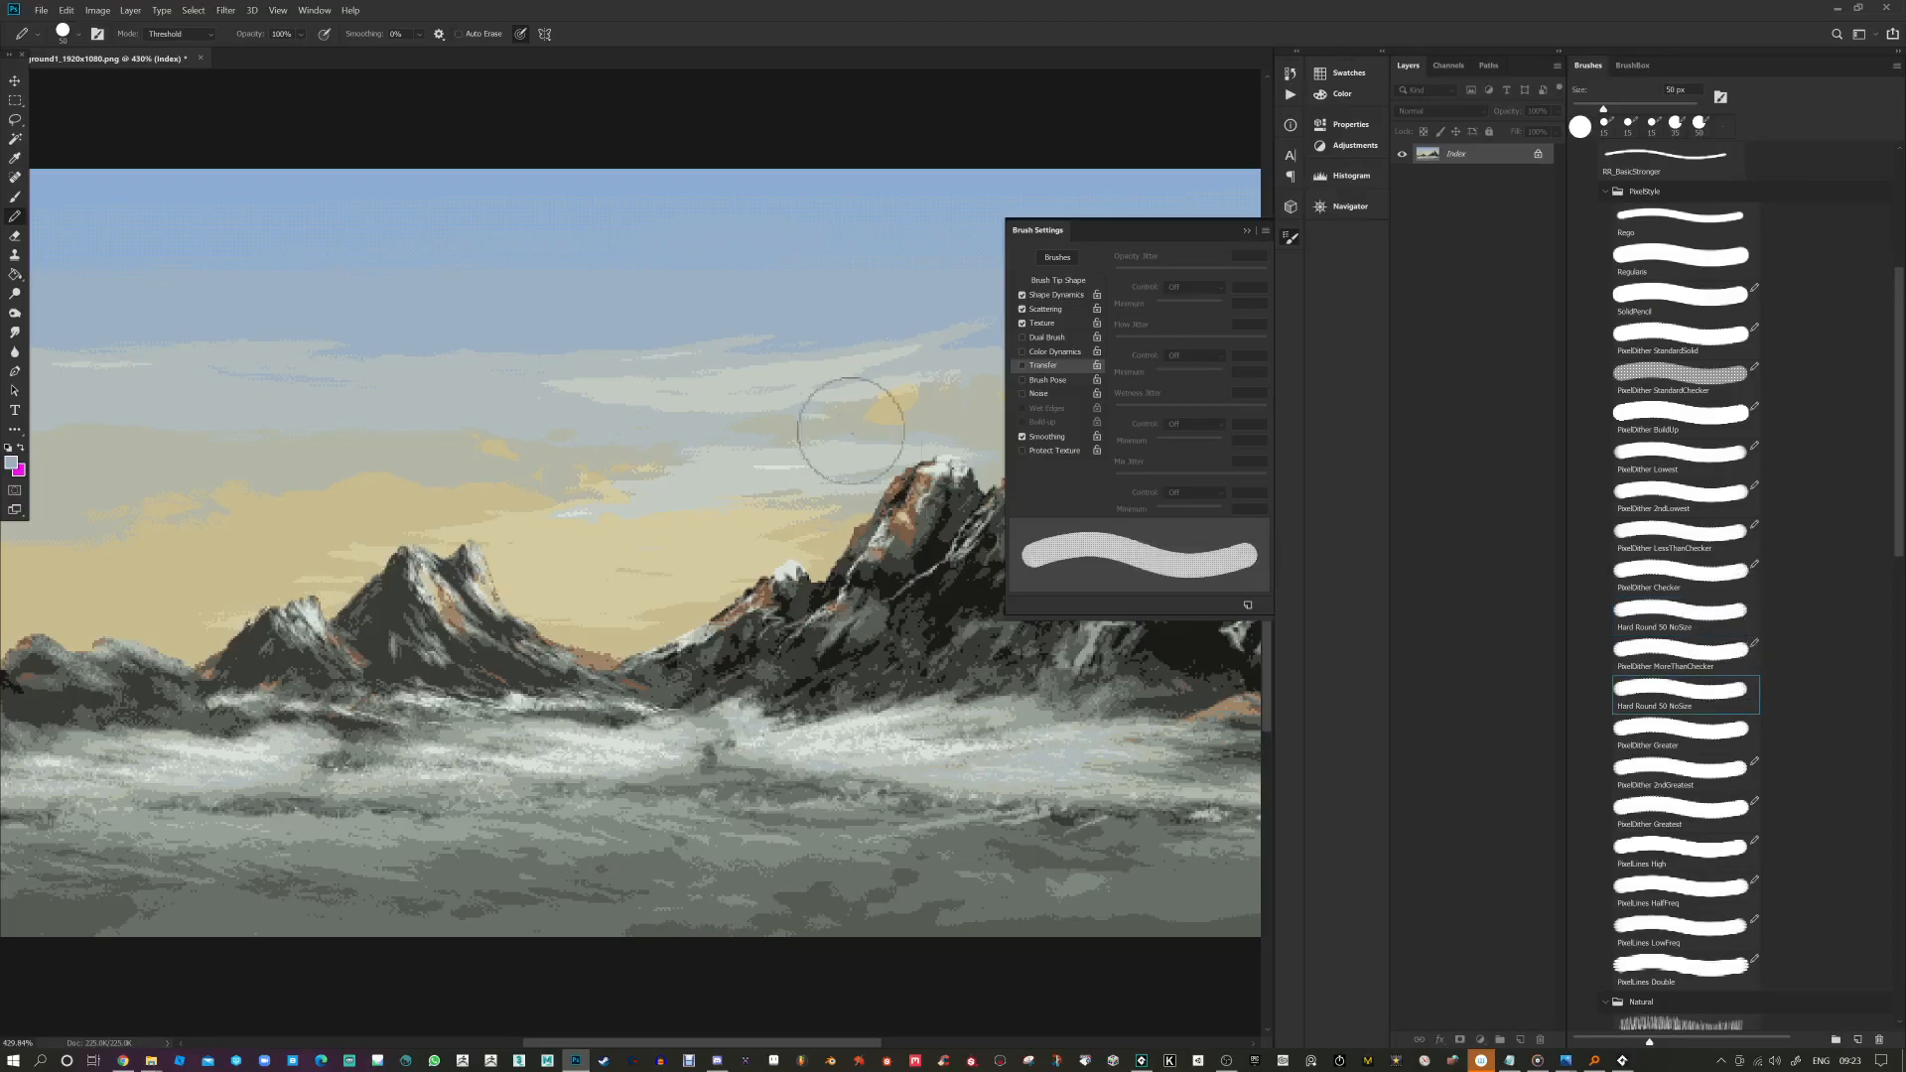
key(bracketleft)
key(bracketleft)
key(bracketleft)
key(bracketleft)
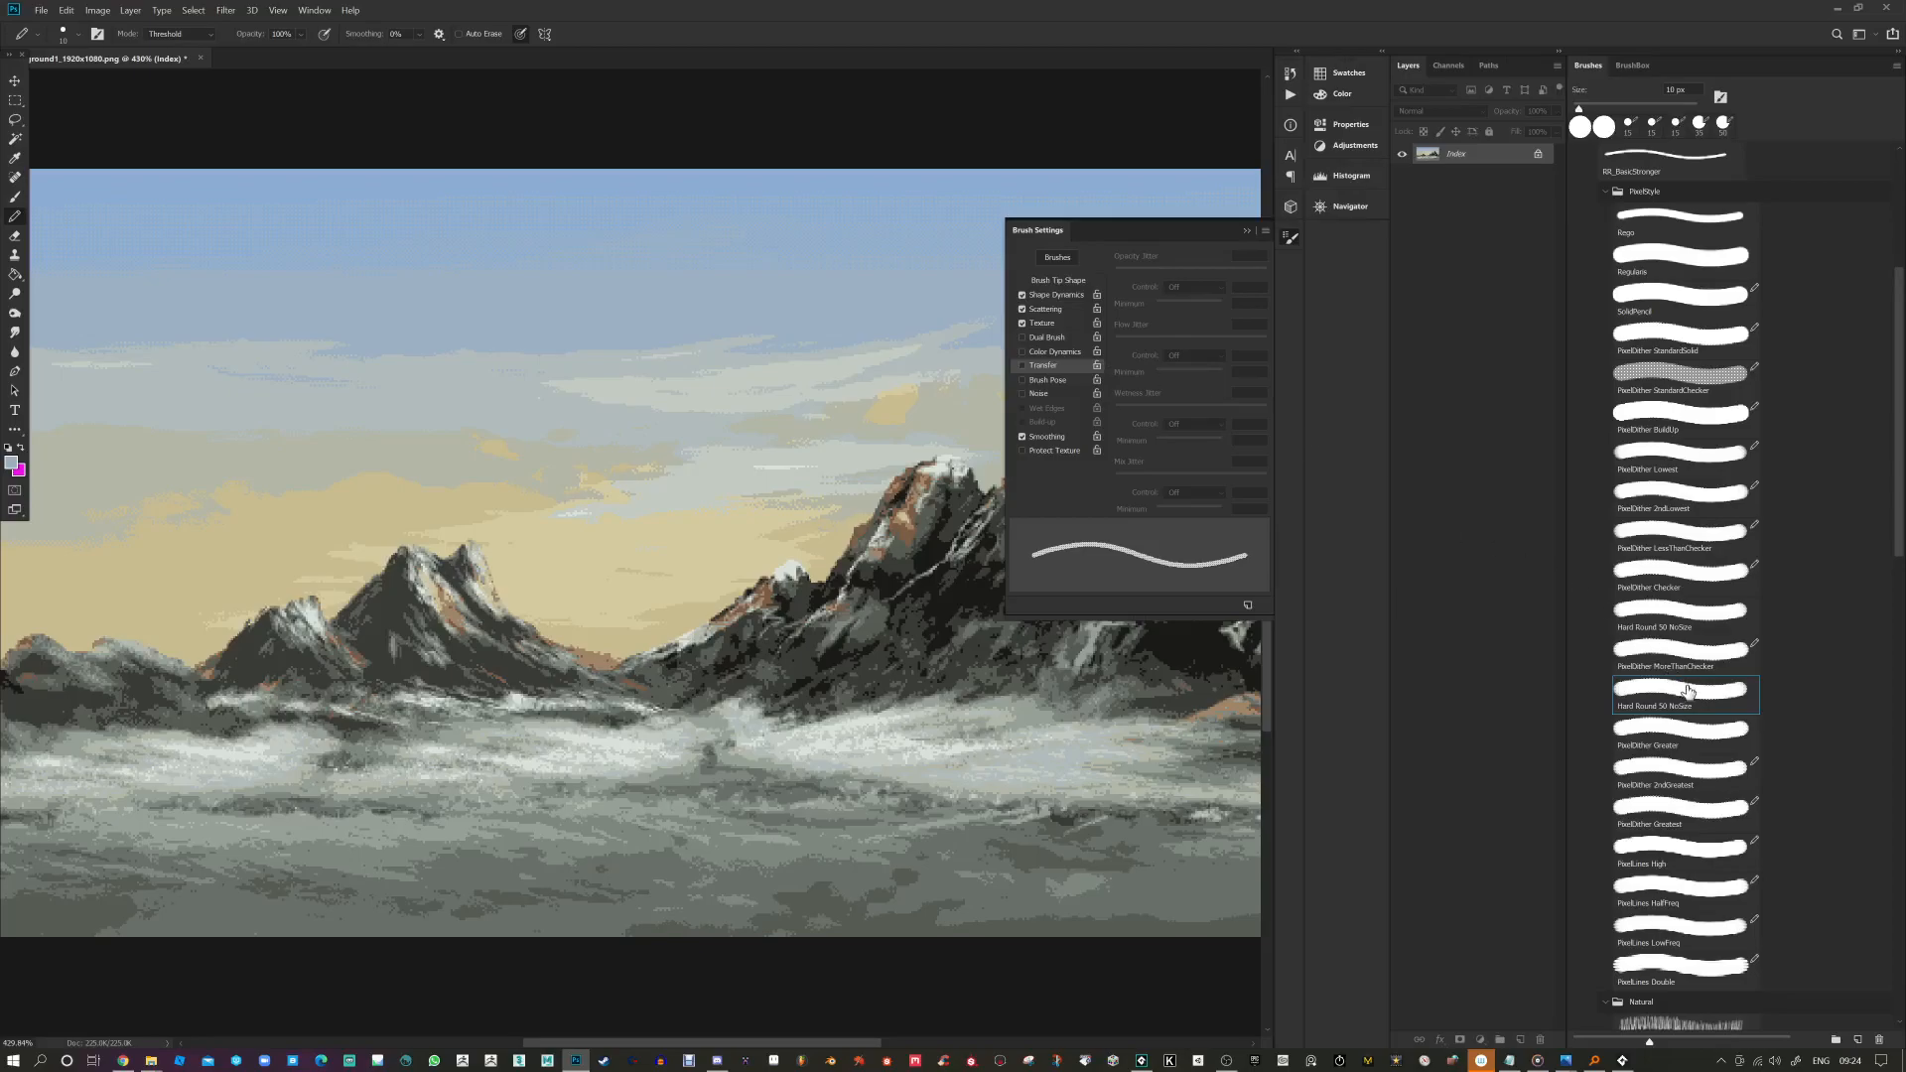
Step: Select the checker NoSize preset, sample the light cloud grey and paint dithered strokes along the clouds with a small brush
click(1682, 621)
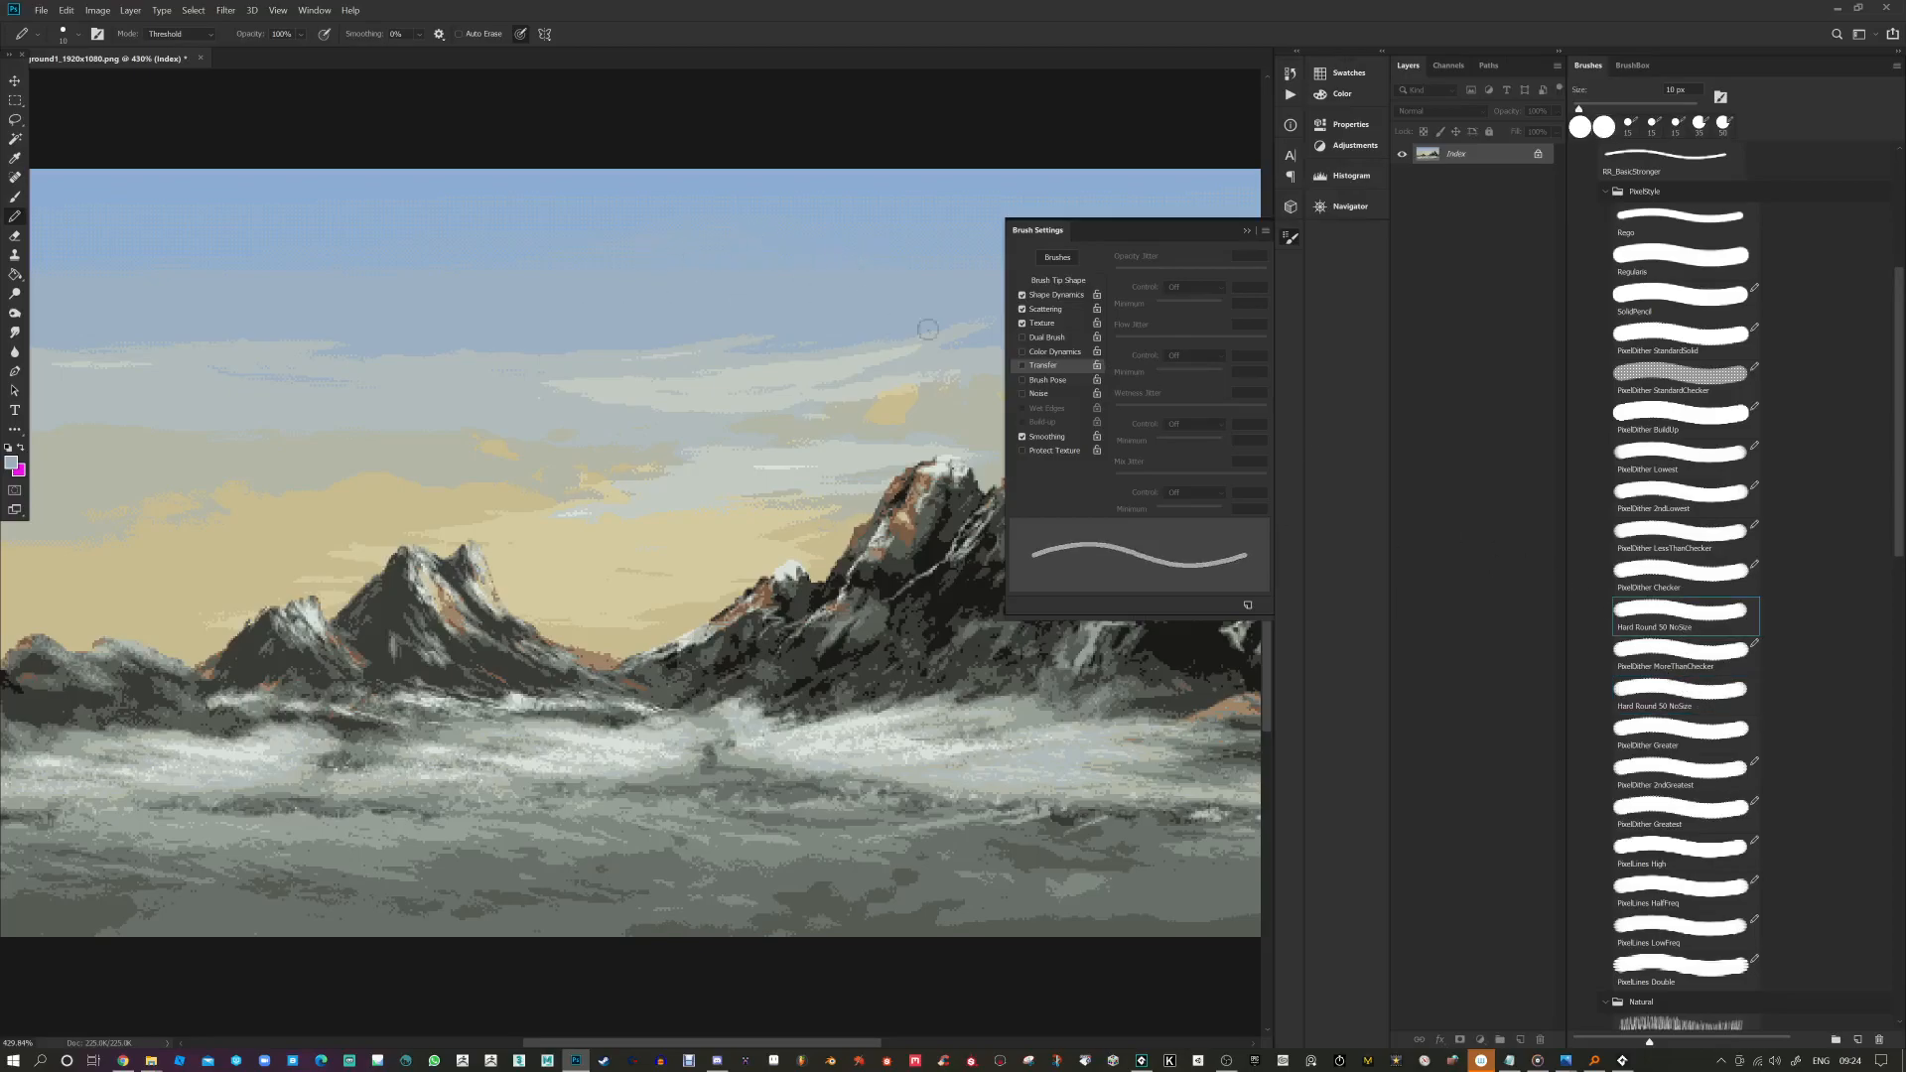
alt+click(627, 395)
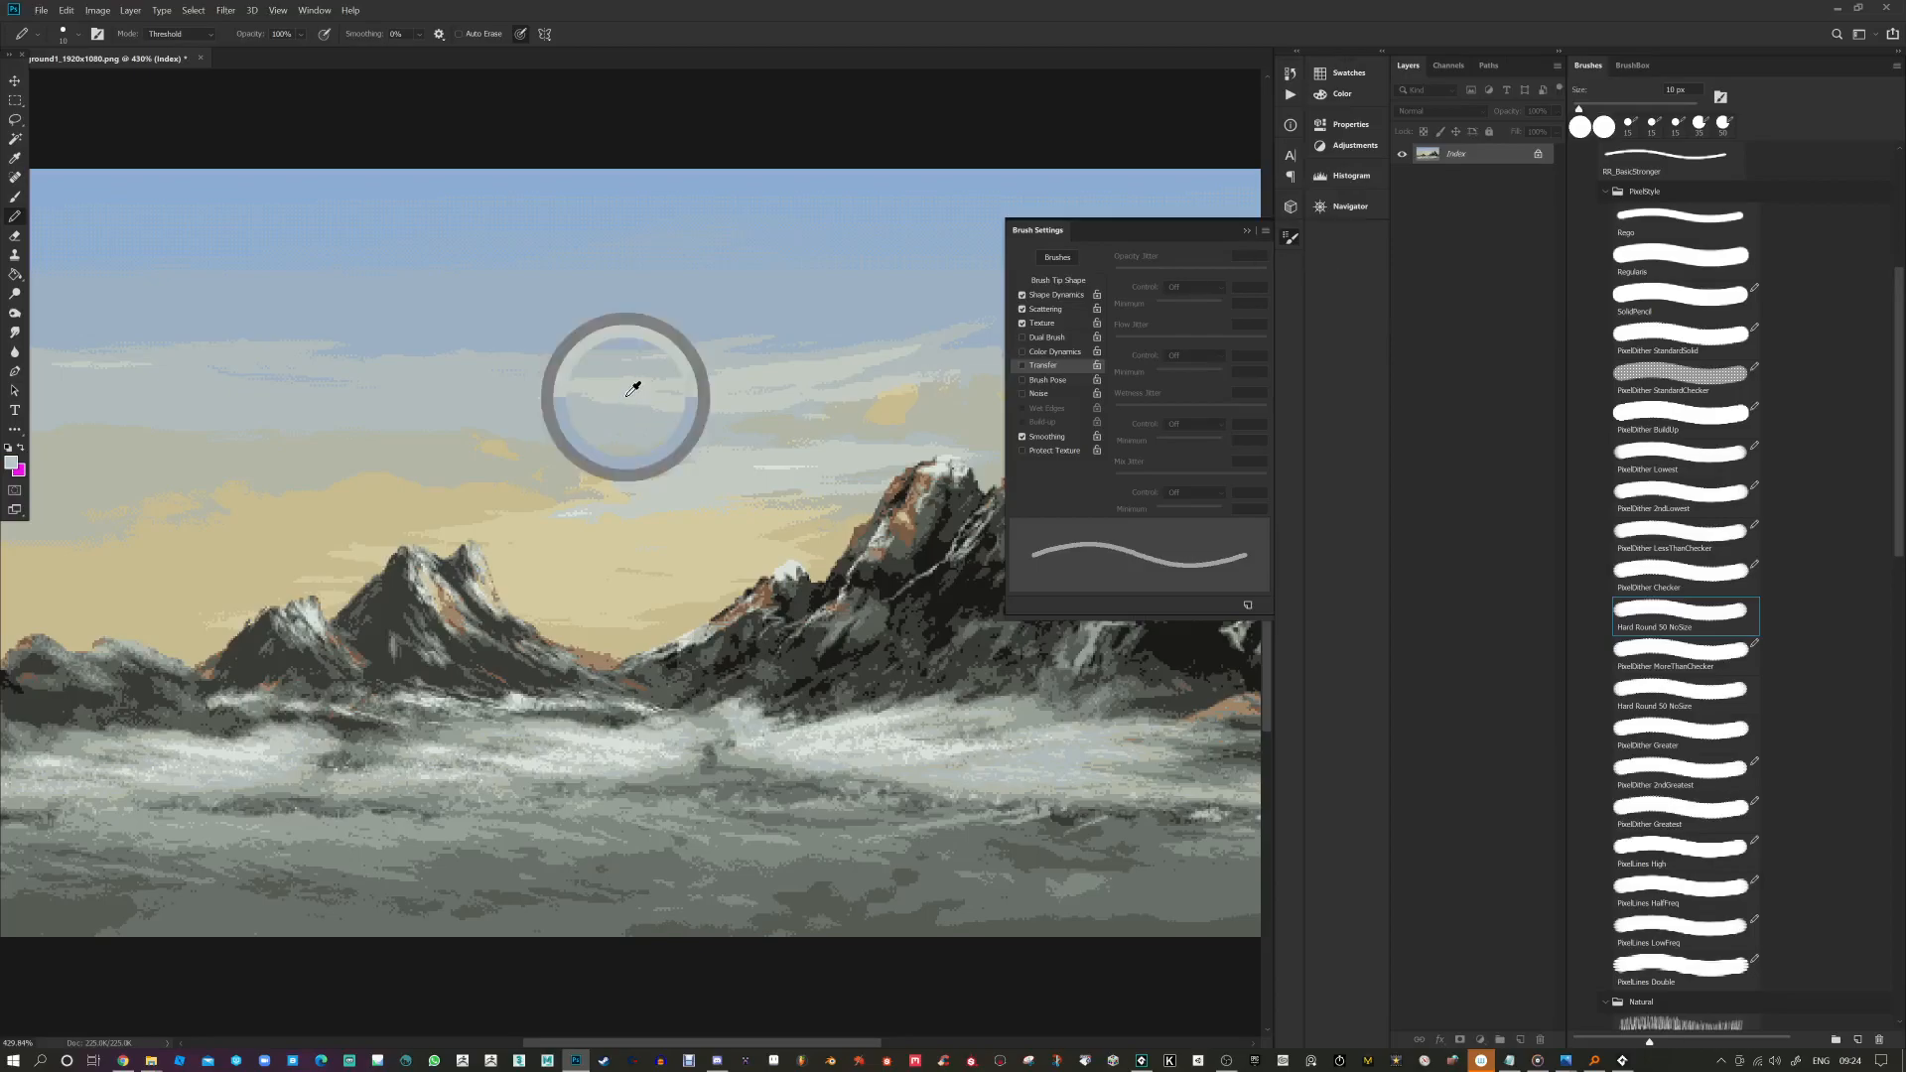
mouse_move(664, 411)
mouse_down()
mouse_move(493, 393)
mouse_move(594, 396)
mouse_up()
key(bracketleft)
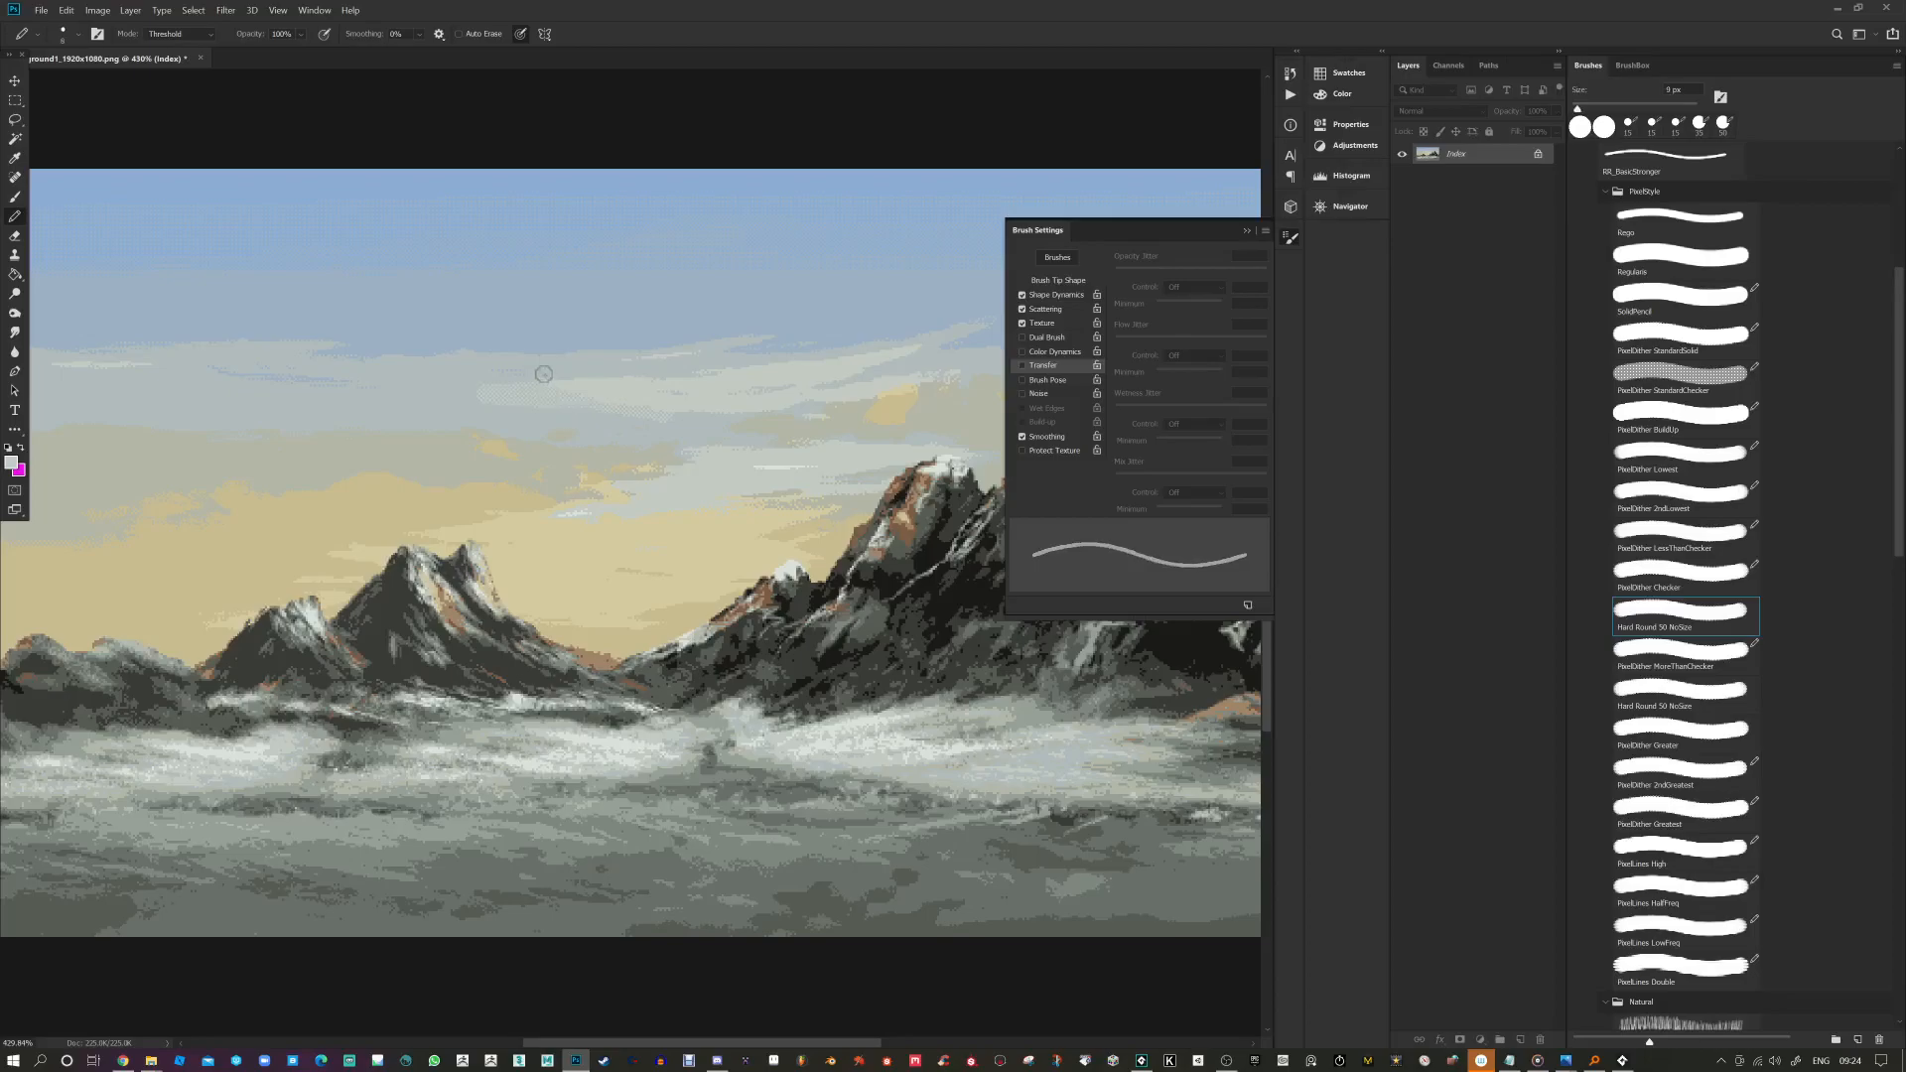
drag(551, 383, 434, 390)
Step: Dab dither into the mist below the mountains with a smaller brush, and sample a dark grey from the rocks
key(bracketleft)
drag(745, 712, 733, 697)
alt+click(775, 671)
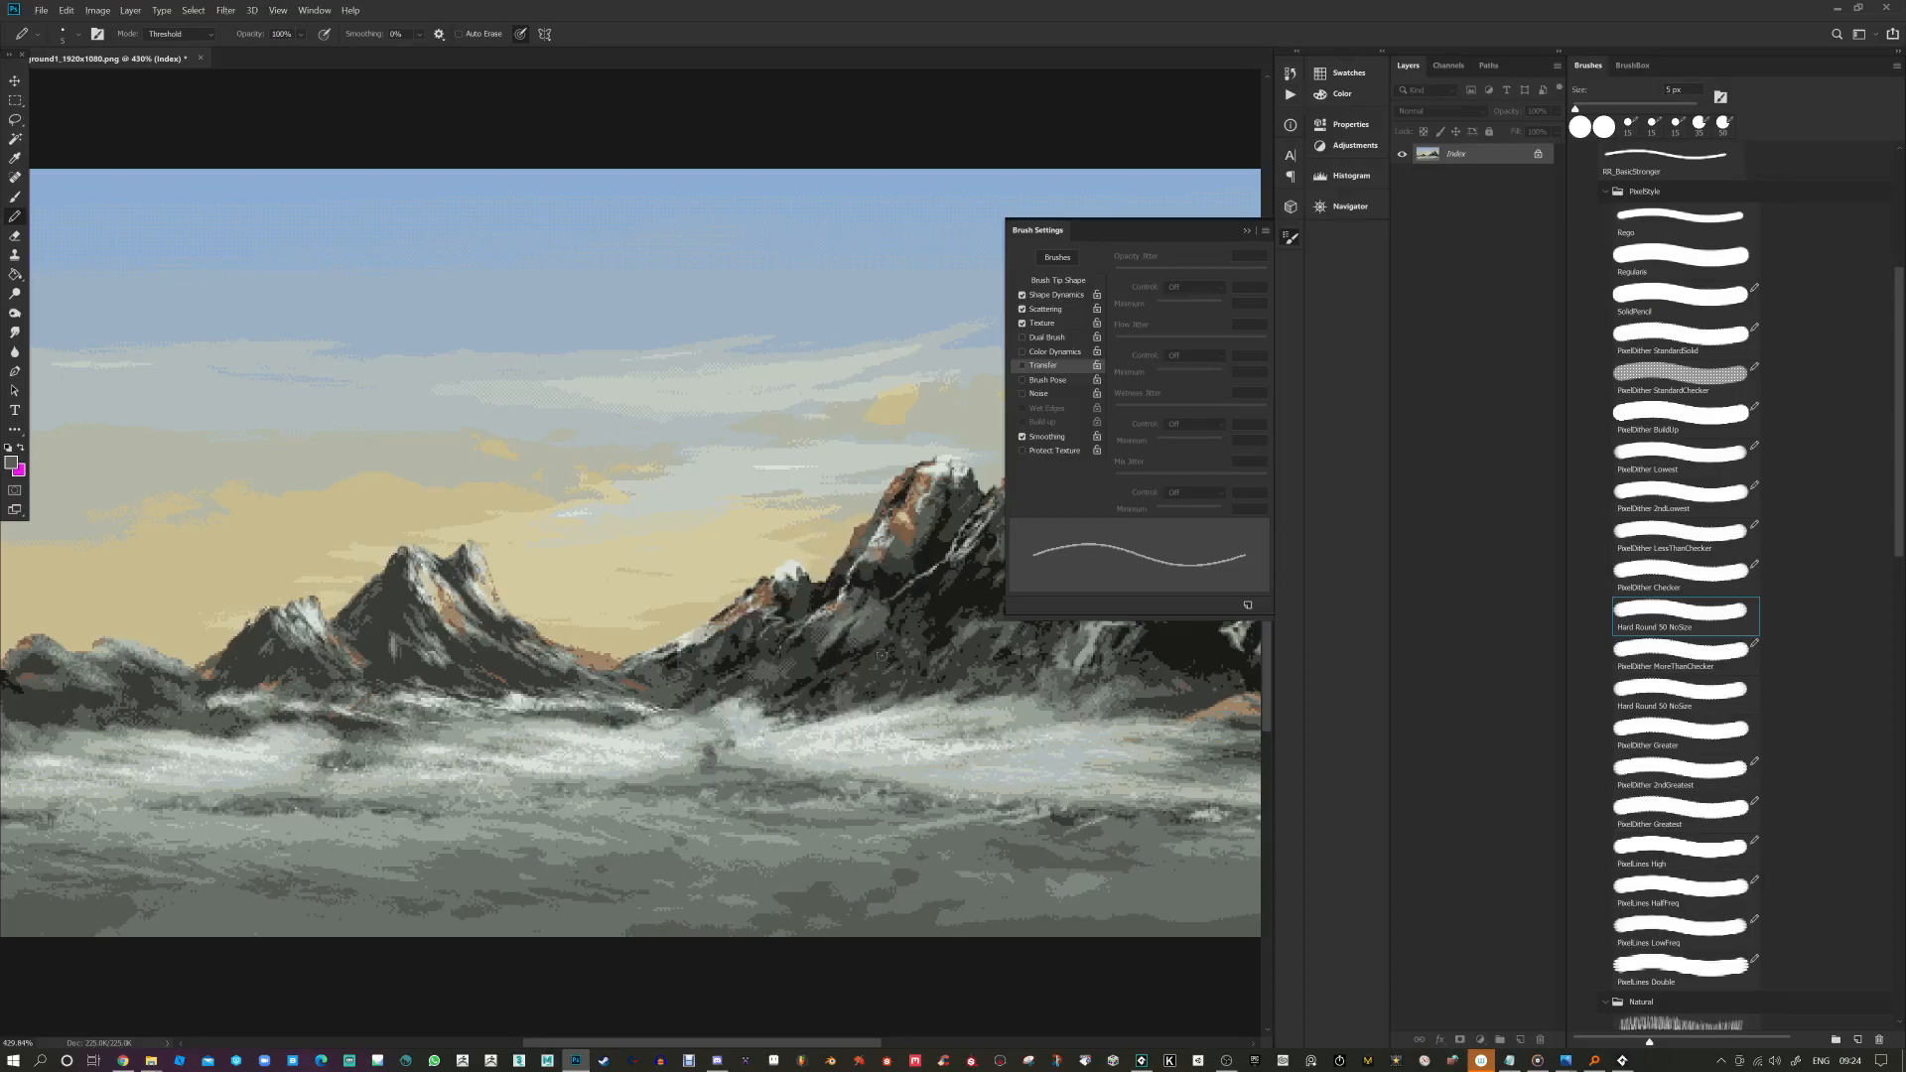
key(bracketleft)
Step: Switch to the ArtStation product page in Chrome, play the Pixel Art process video and skim ahead through its stages
key(alt+Tab)
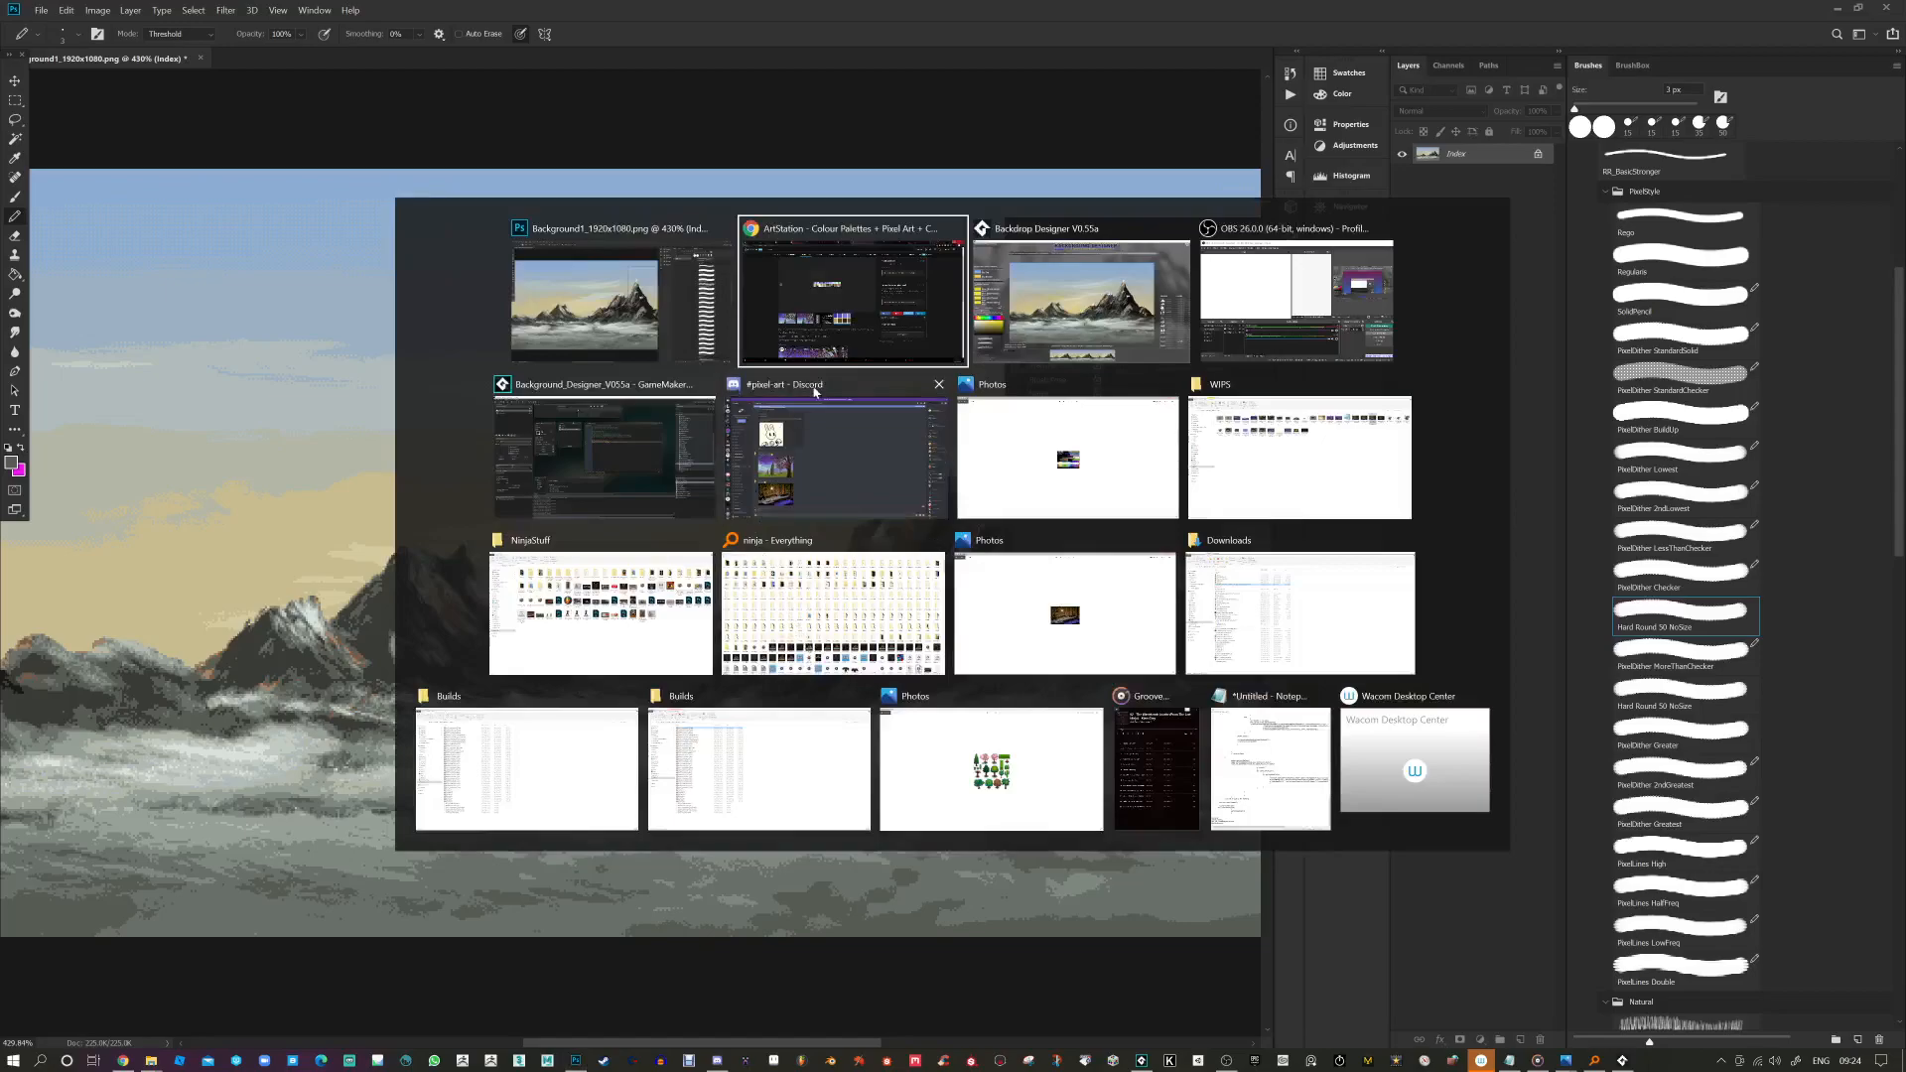
scroll(739, 521, down, 7)
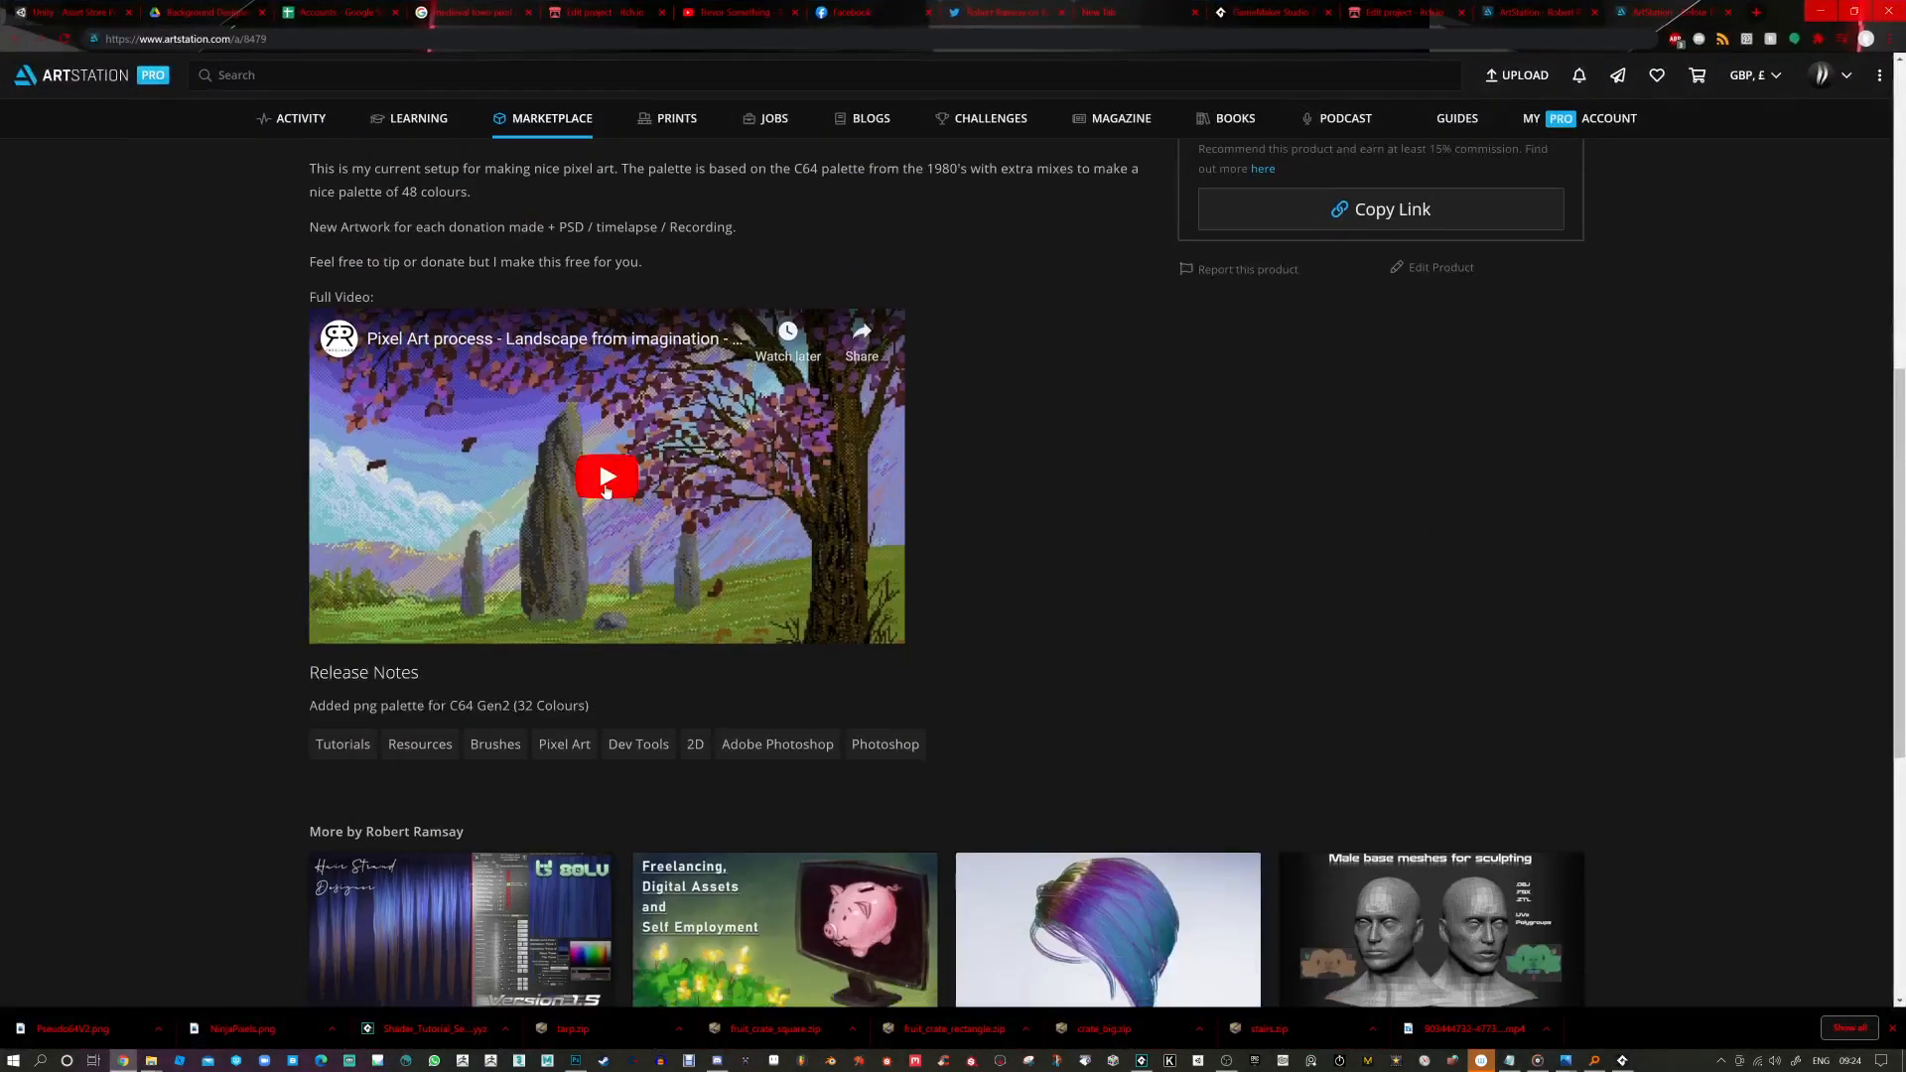
click(607, 480)
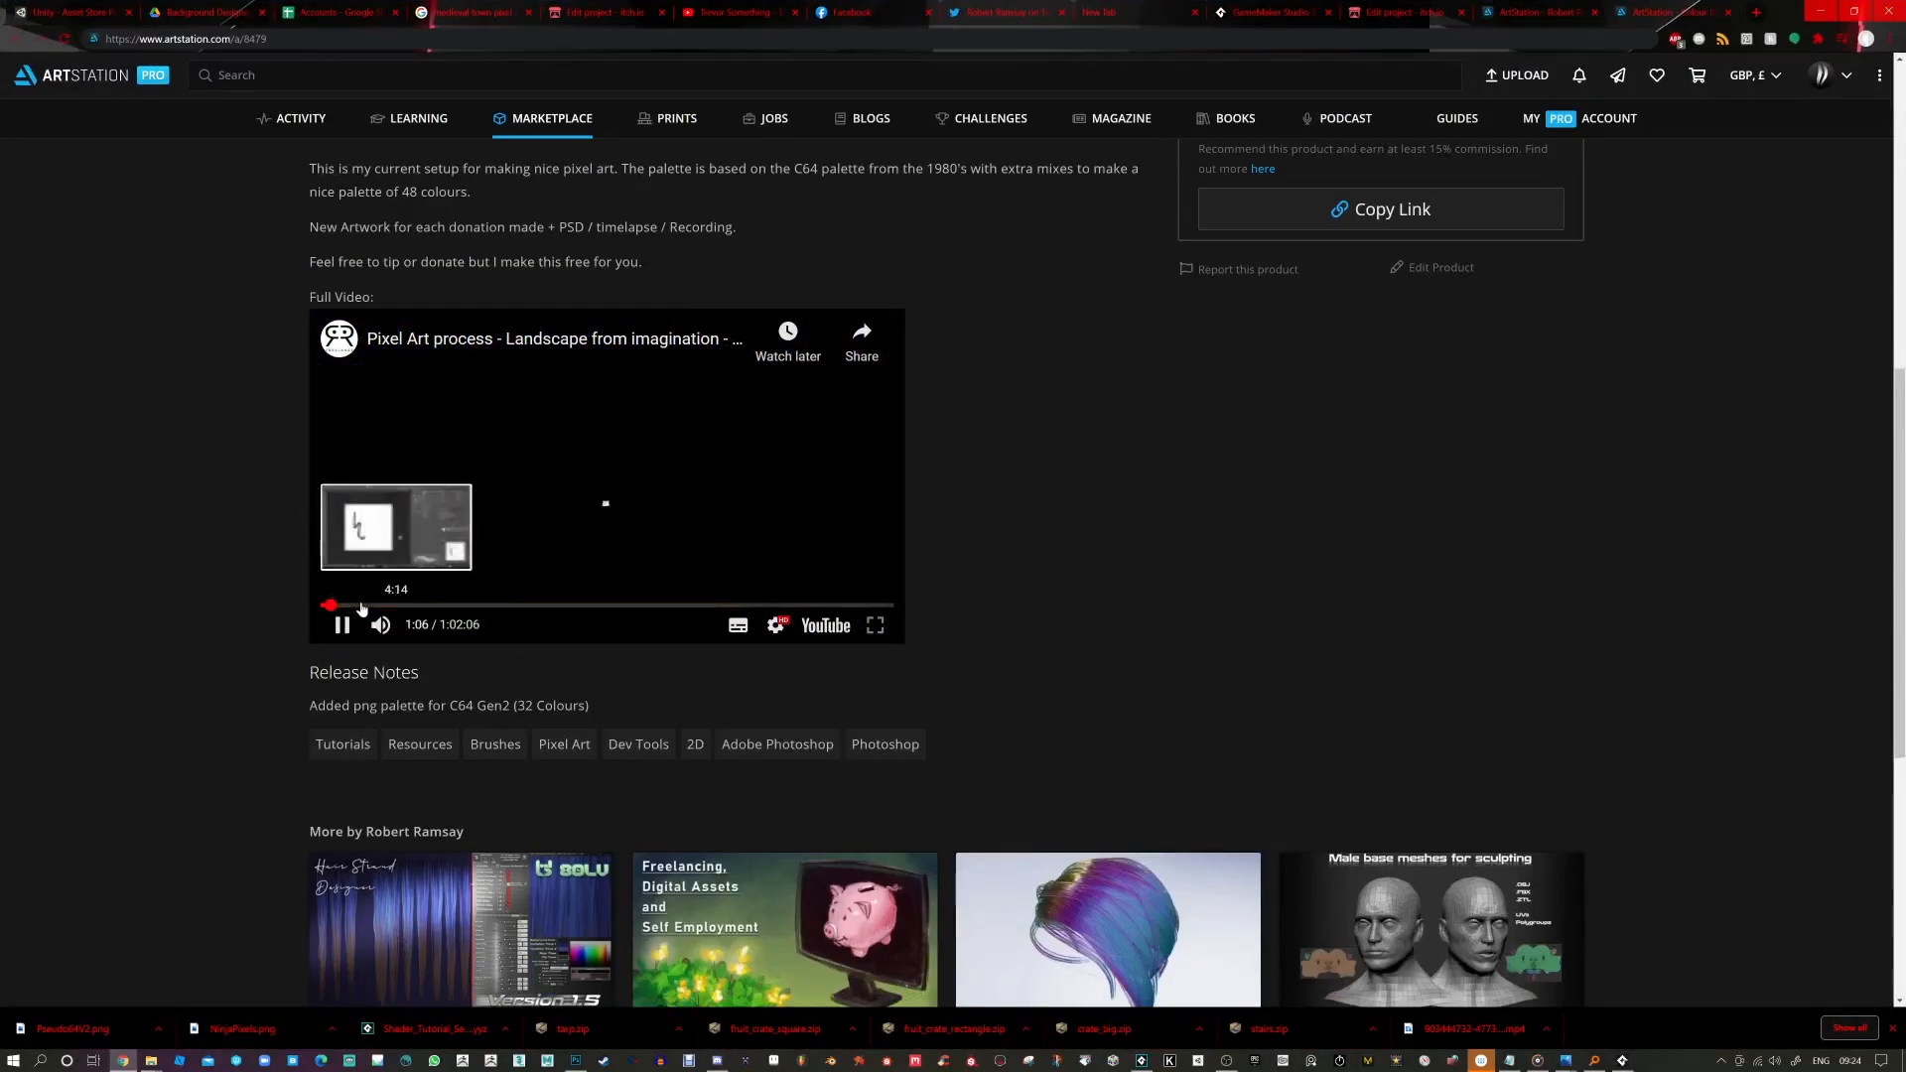
click(411, 605)
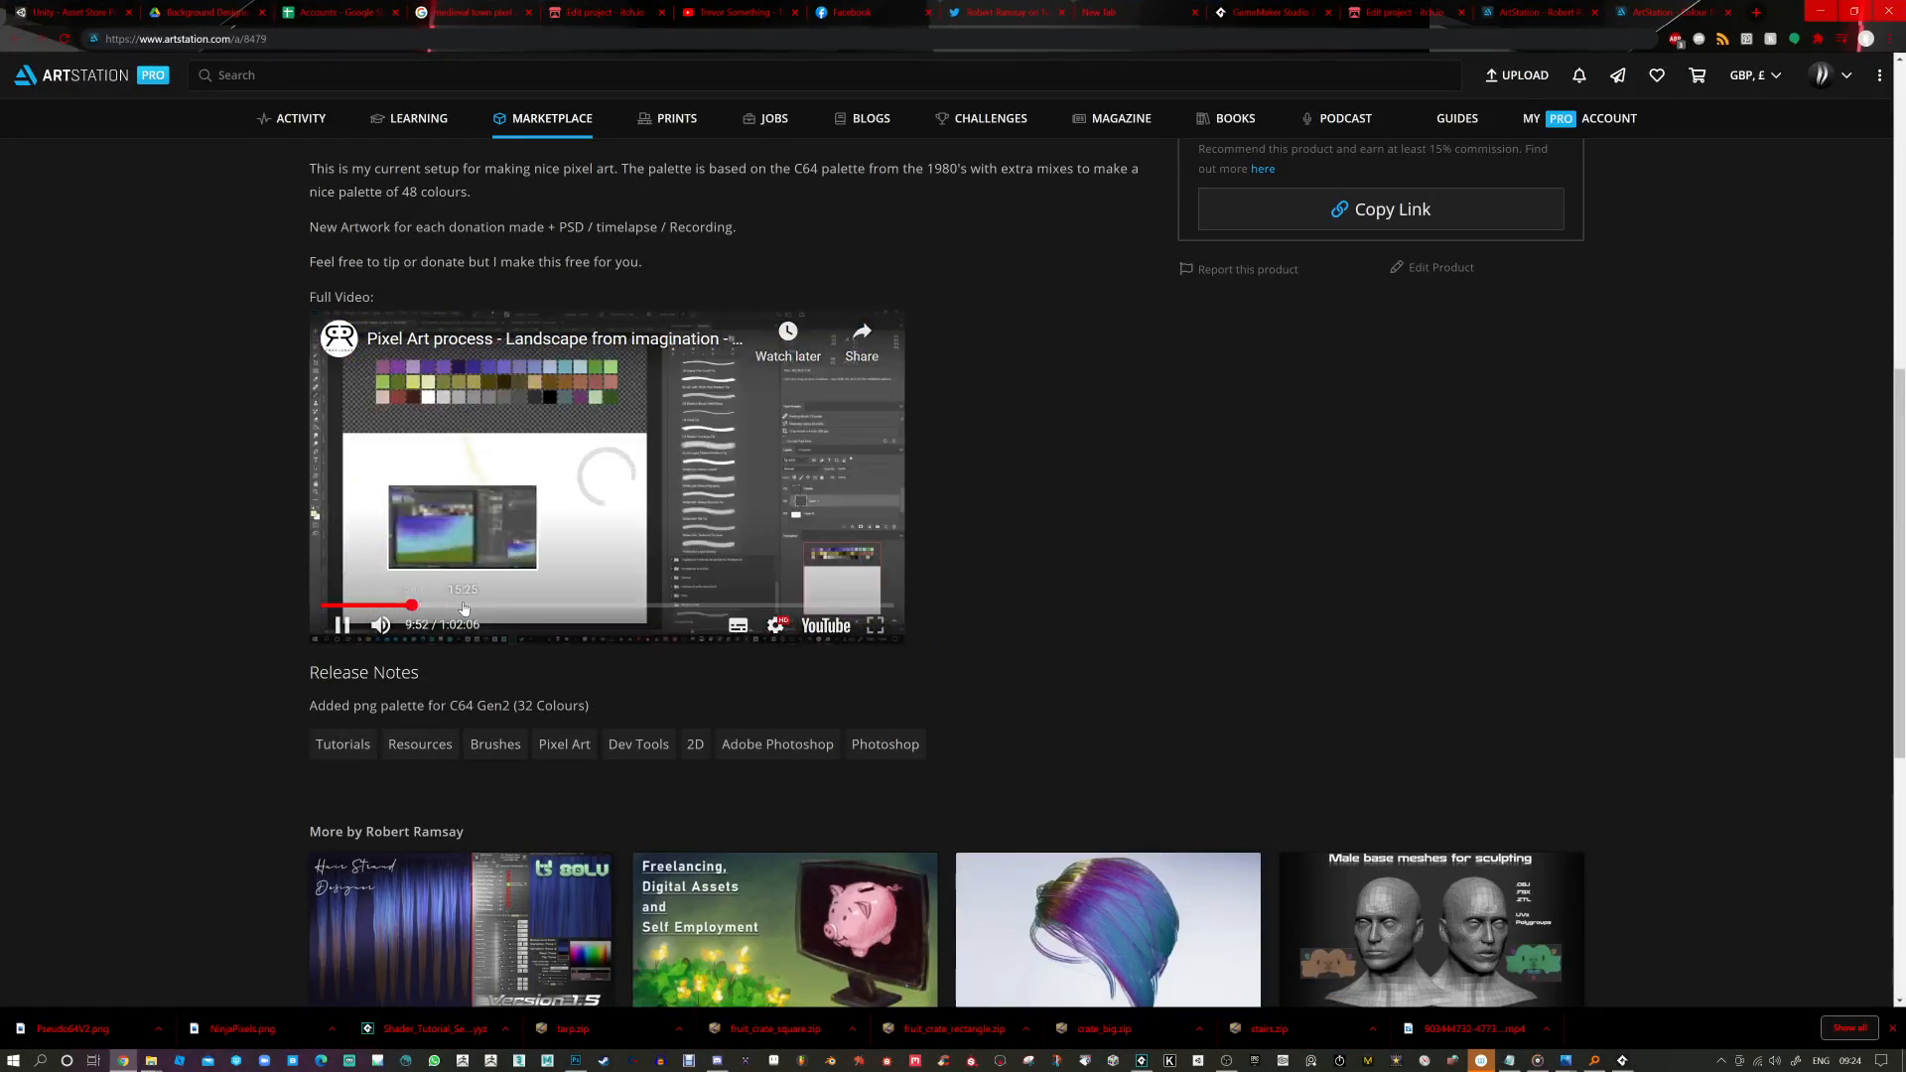
click(517, 606)
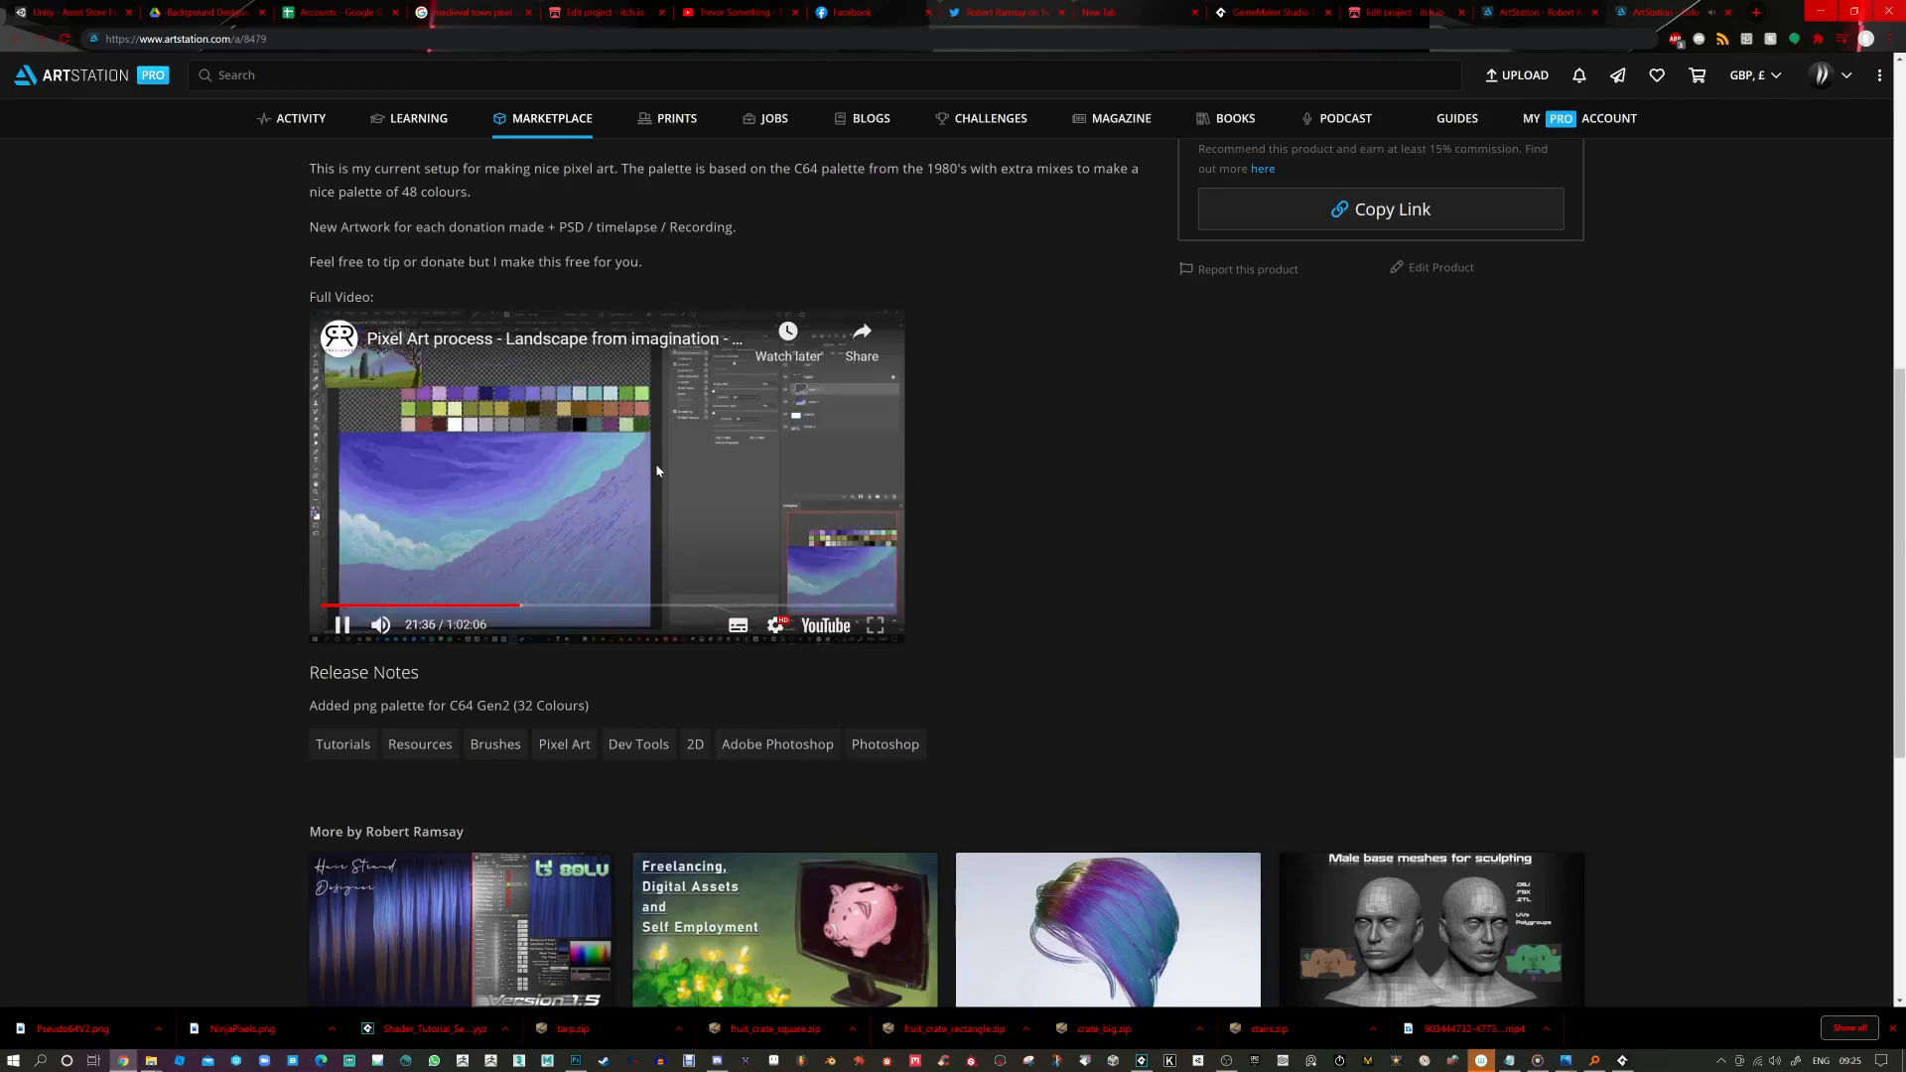
click(576, 606)
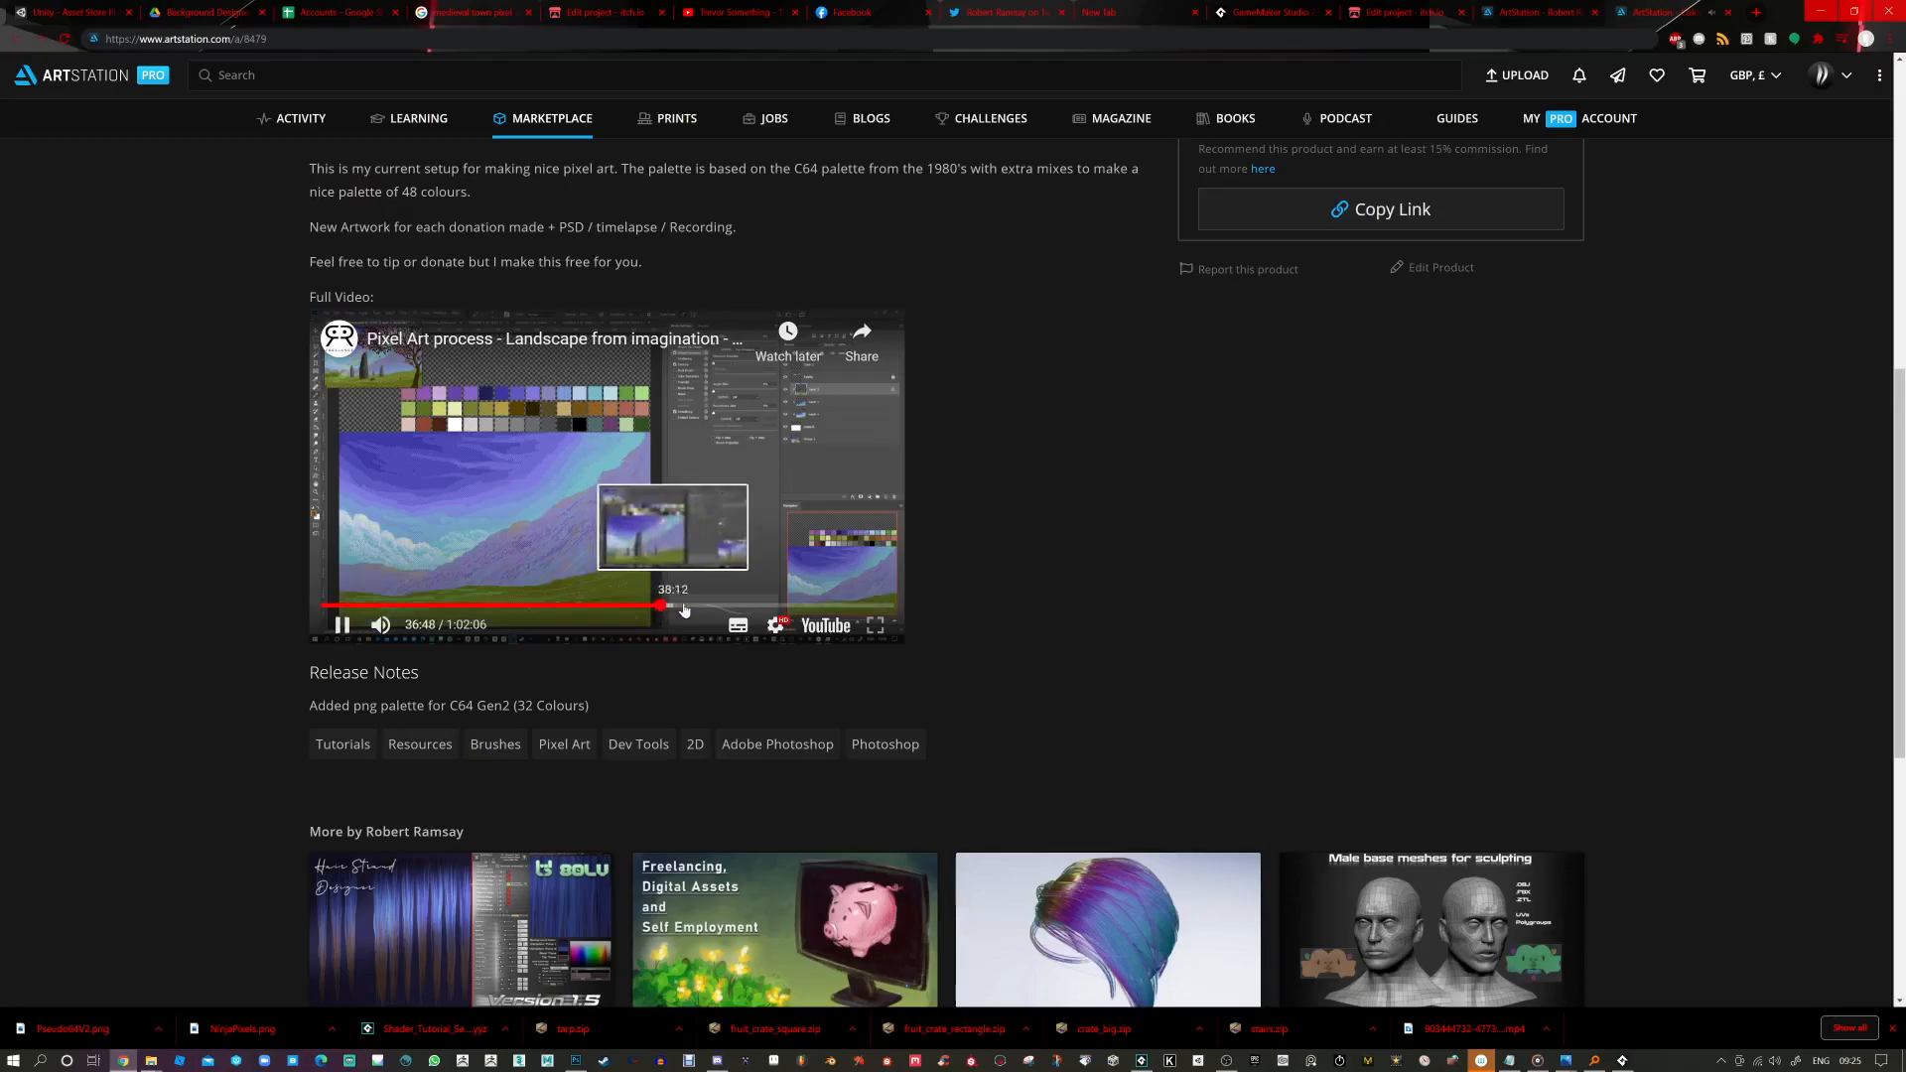
click(723, 605)
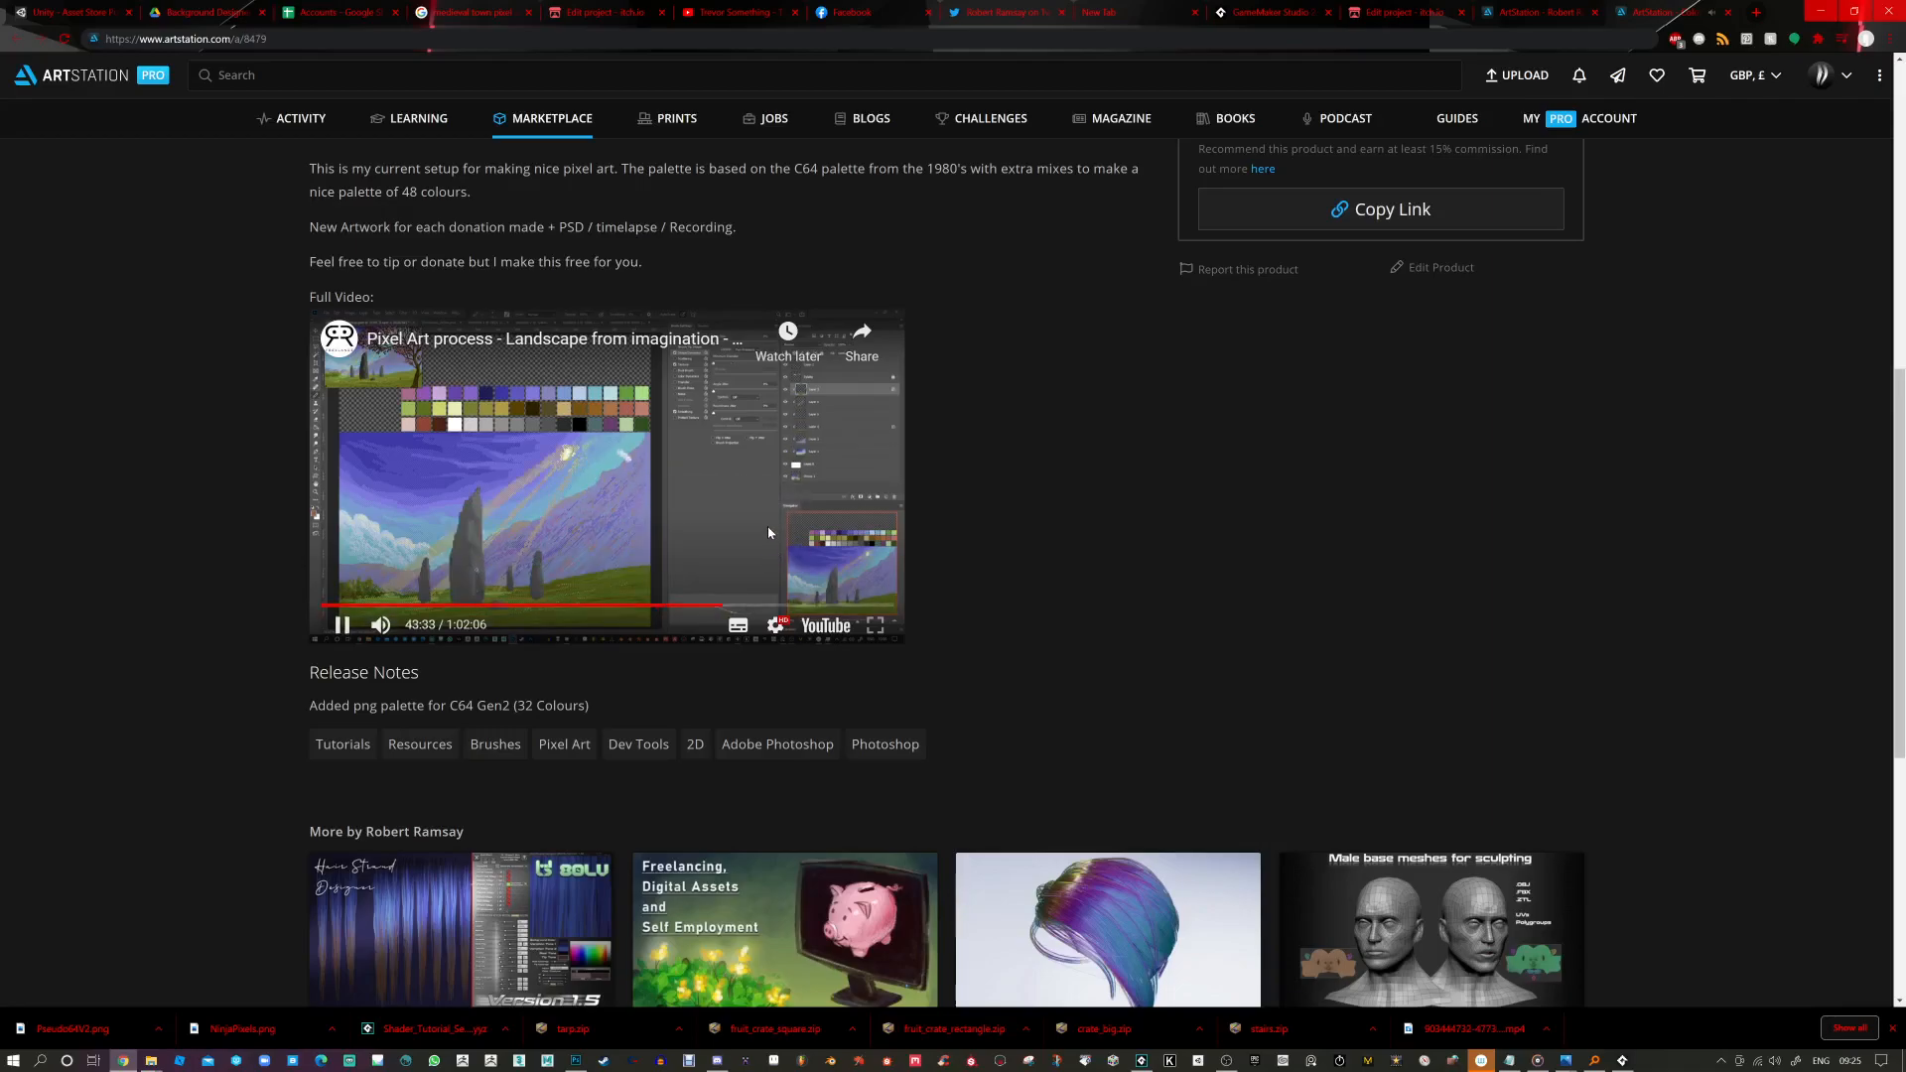
Step: Return to Photoshop, sample the cream sky colour and collapse the brush settings
key(alt+Tab)
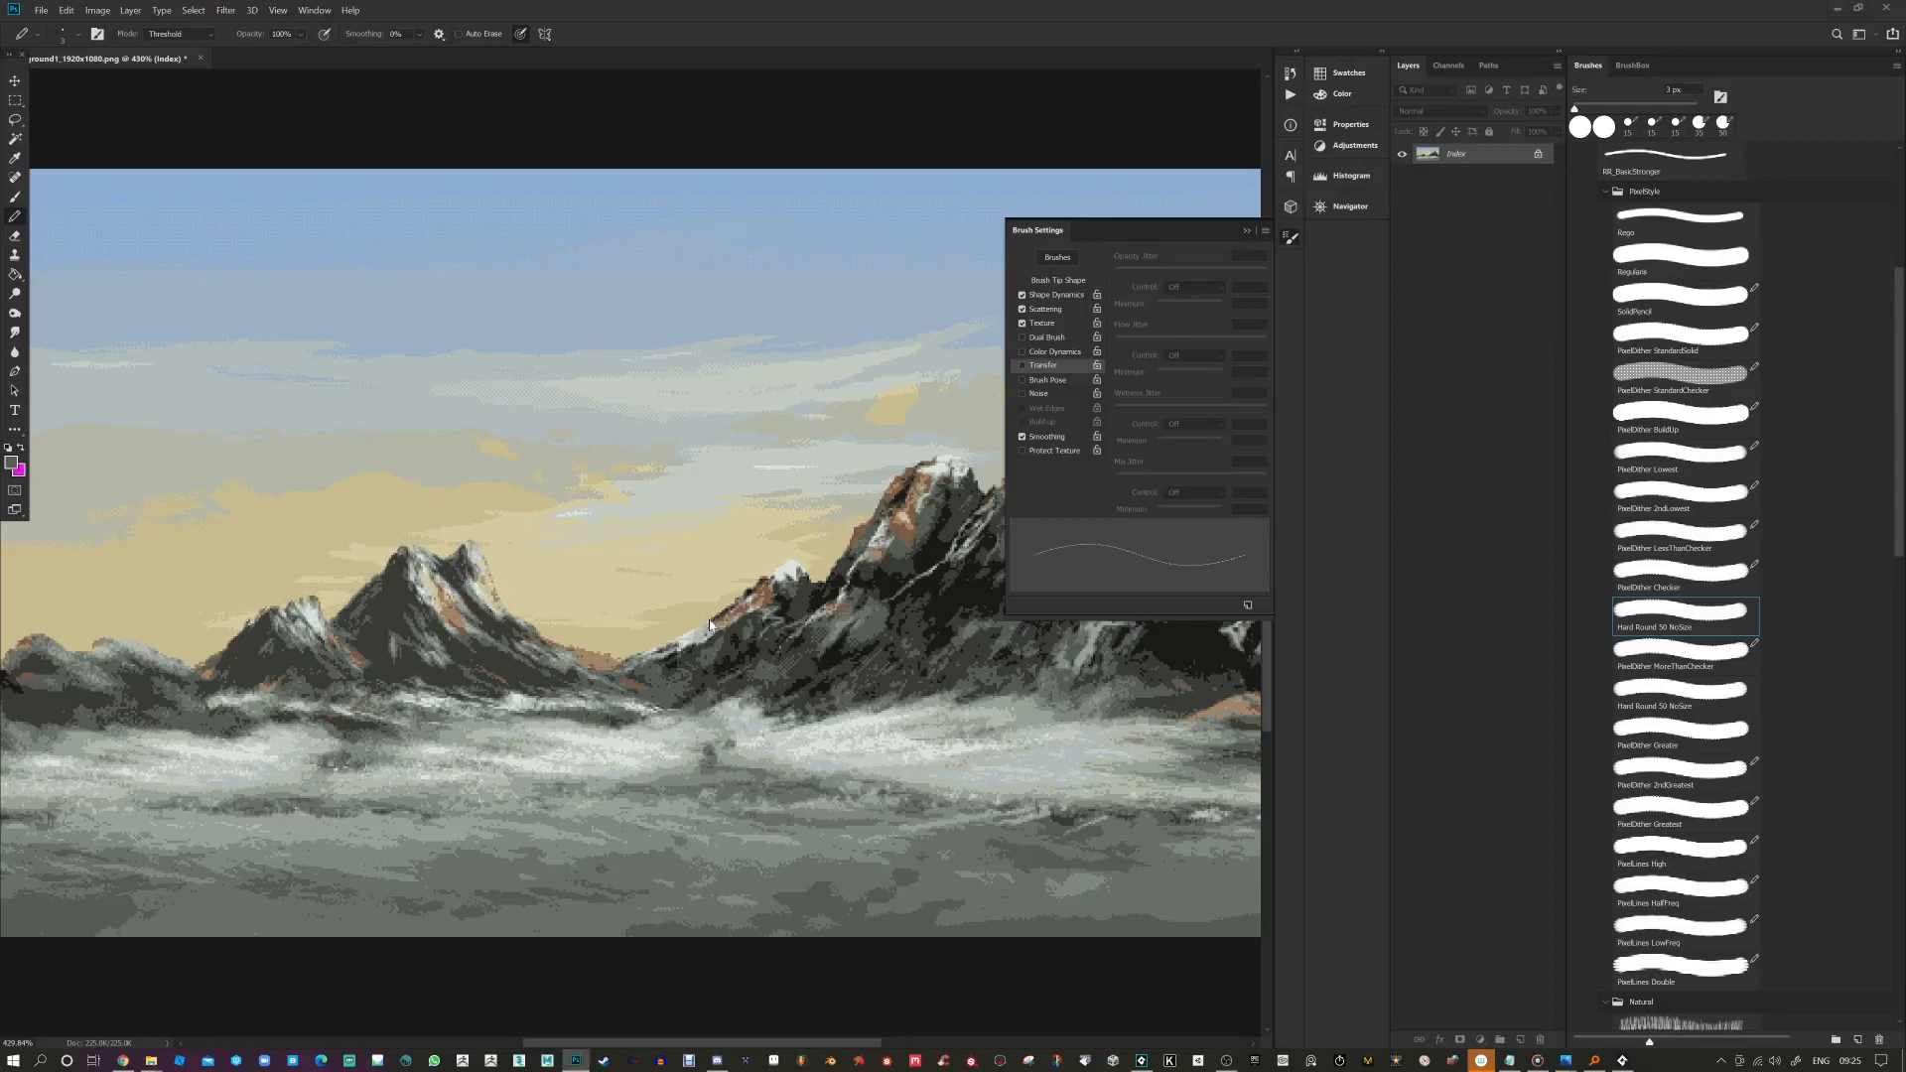
key(alt+Tab)
key(alt+Tab)
alt+click(756, 519)
click(1243, 231)
Step: Sample the dark ground grey, enlarge the checker NoSize brush to 15 px and paint a dithered stroke across the lower foreground
scroll(872, 507, down, 2)
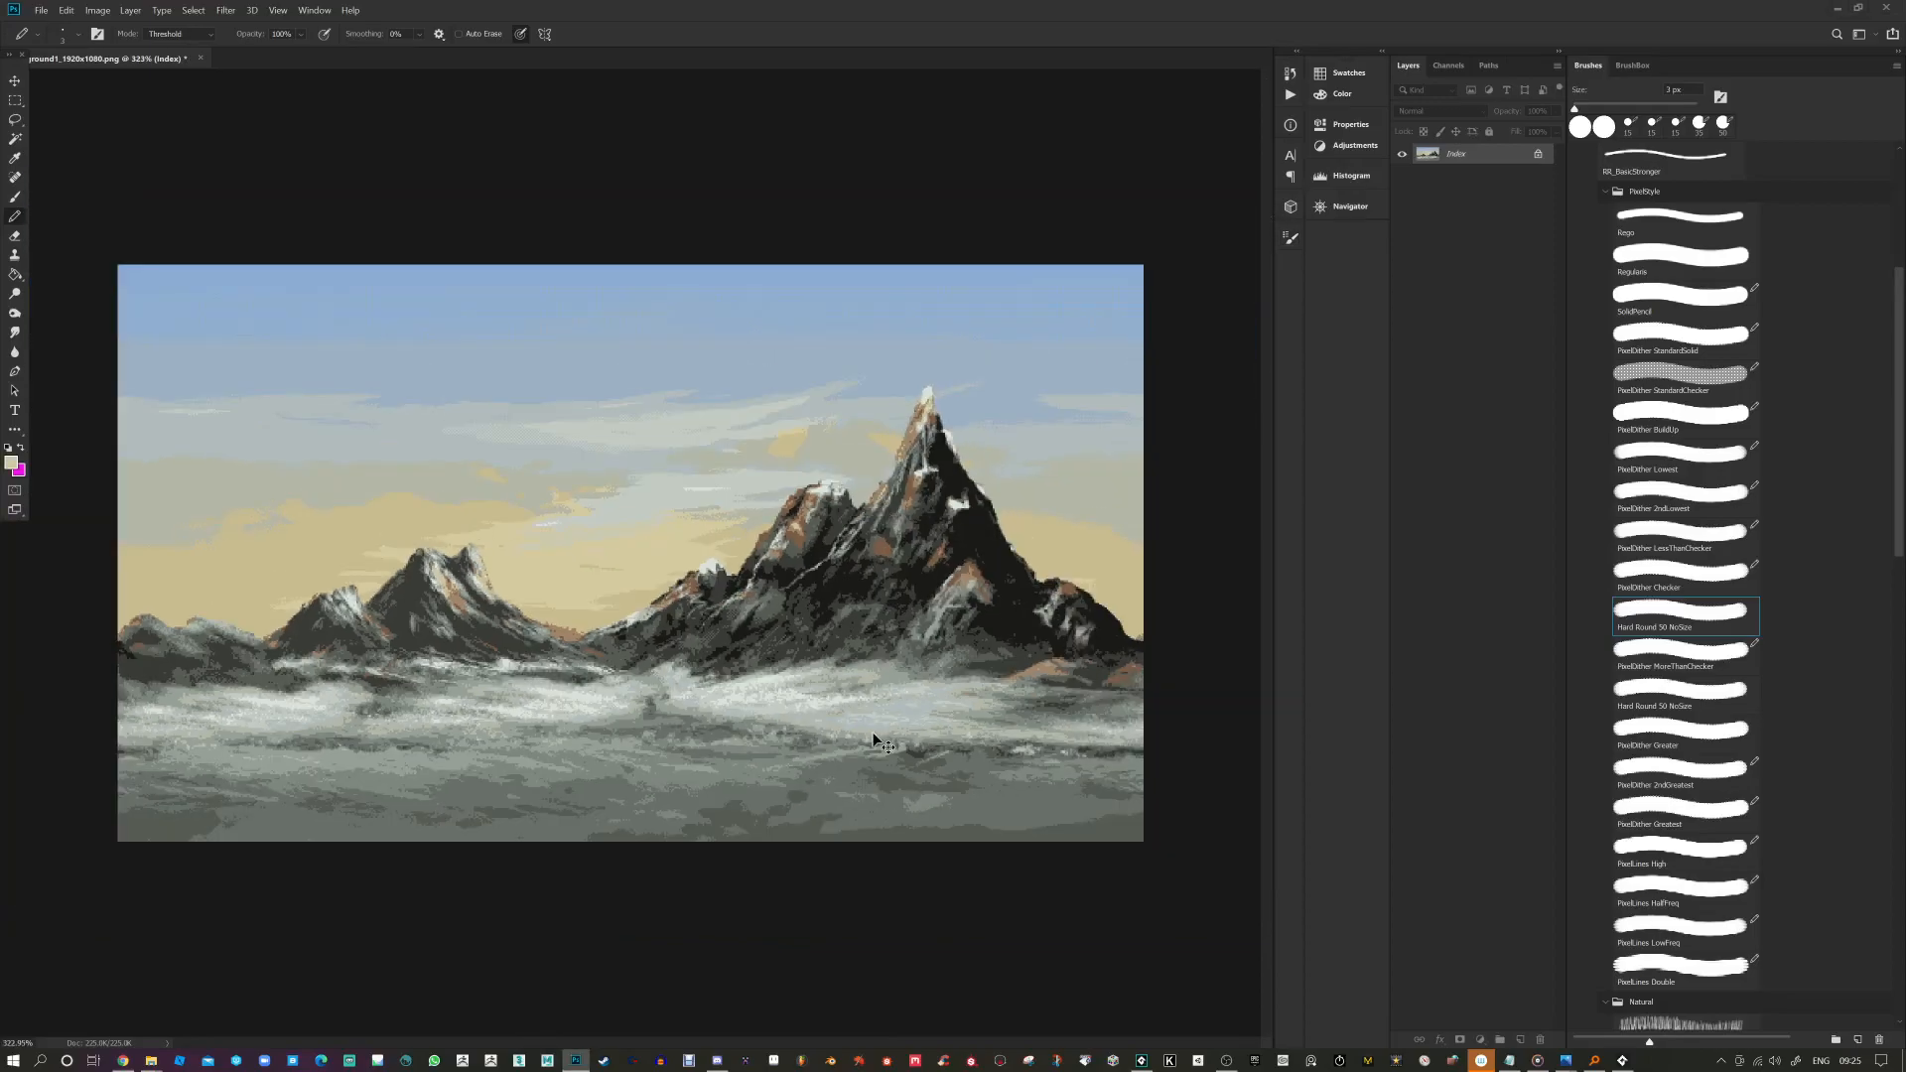
alt+click(801, 796)
key(bracketright)
key(bracketright)
key(bracketright)
key(bracketright)
key(bracketright)
mouse_move(749, 794)
mouse_down()
mouse_move(808, 822)
mouse_move(1142, 832)
mouse_up()
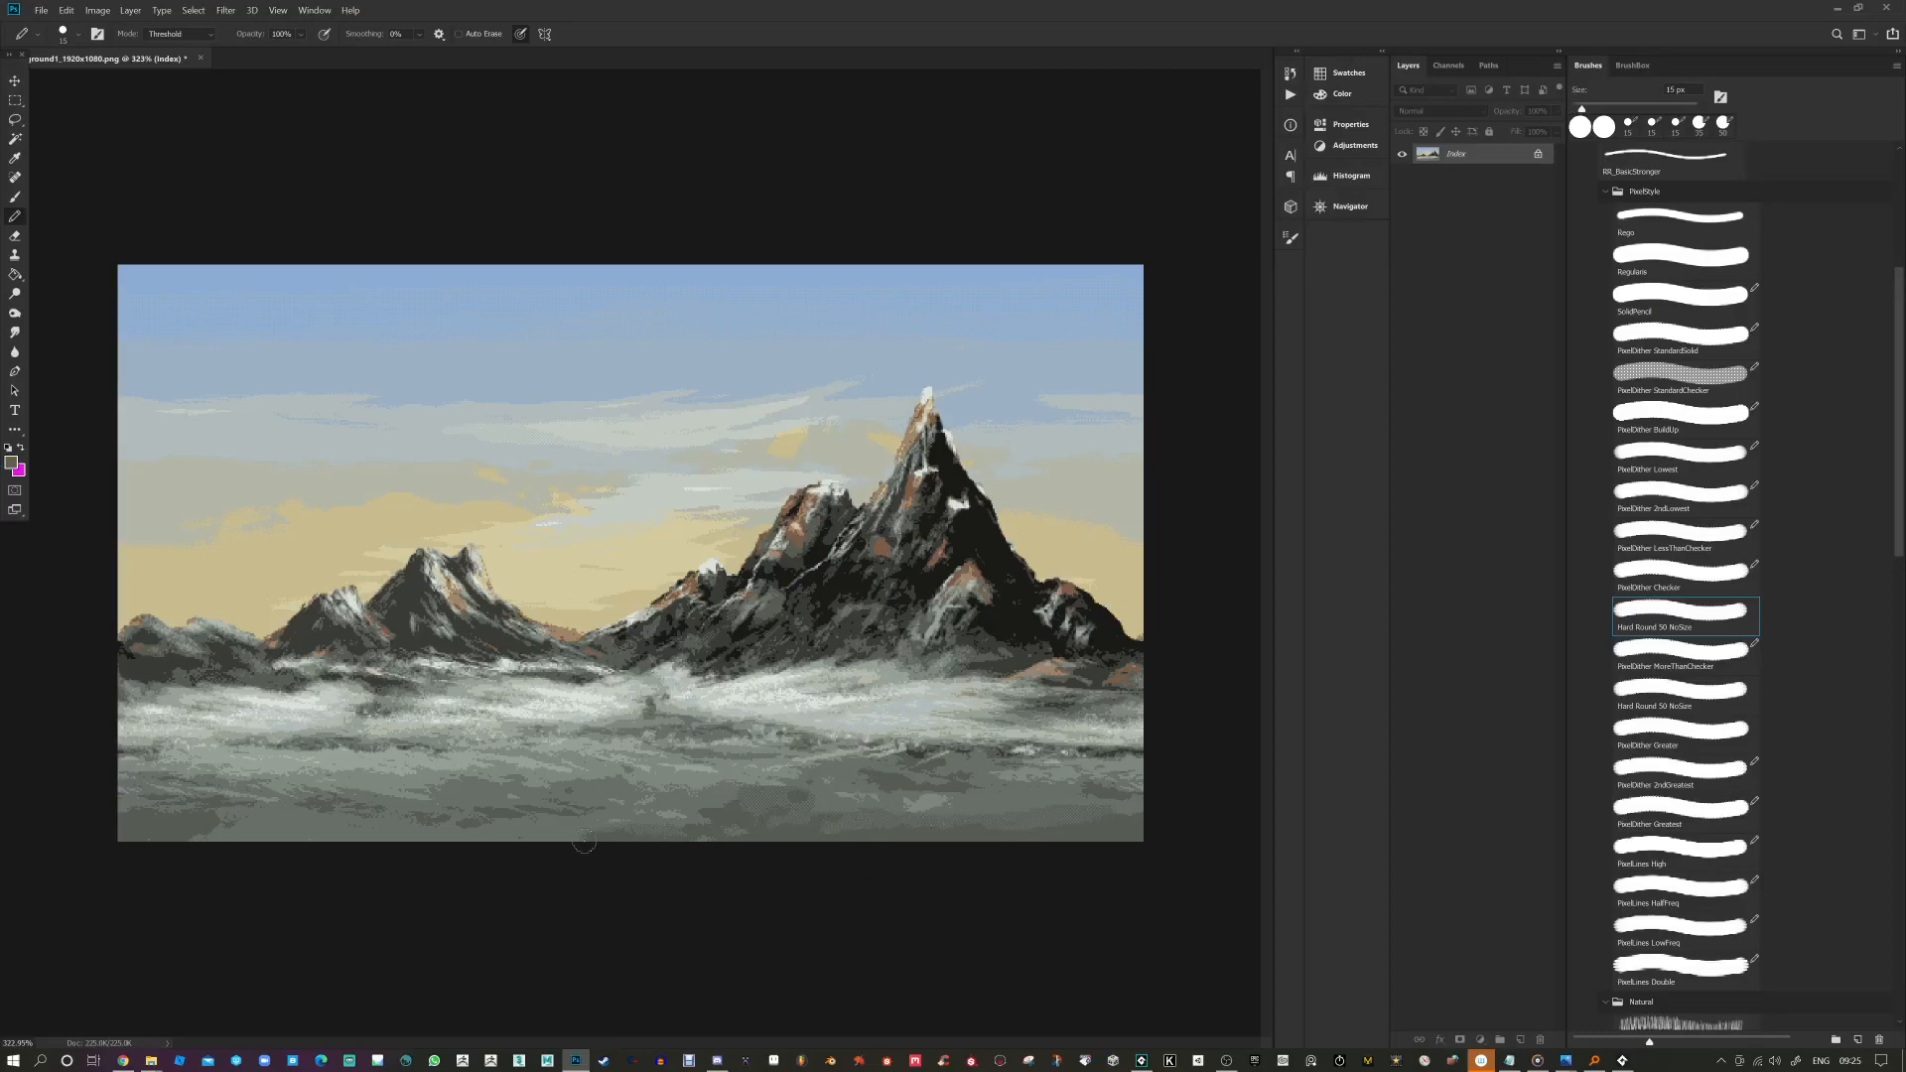
Step: Scale the image up to 300 percent in width and height, resampling with Nearest Neighbor (hard edges)
key(ctrl+1)
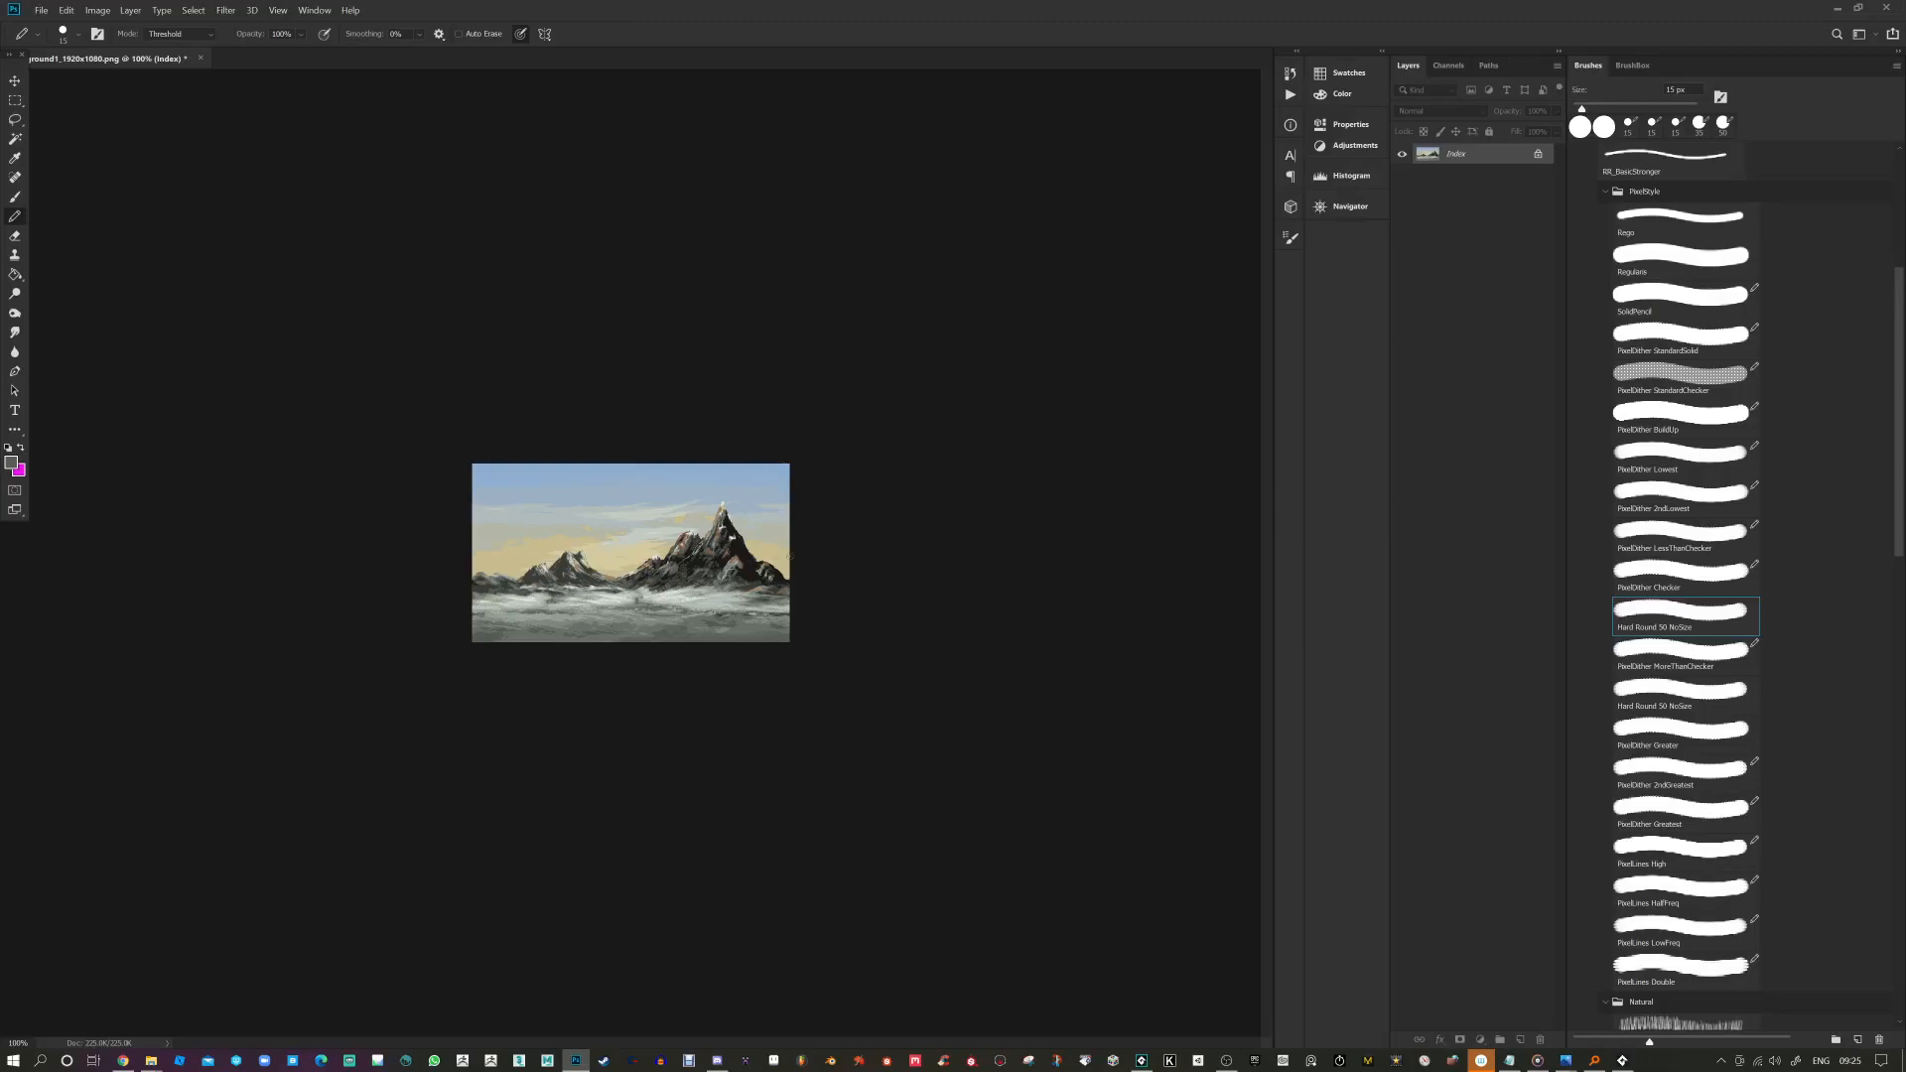
click(96, 11)
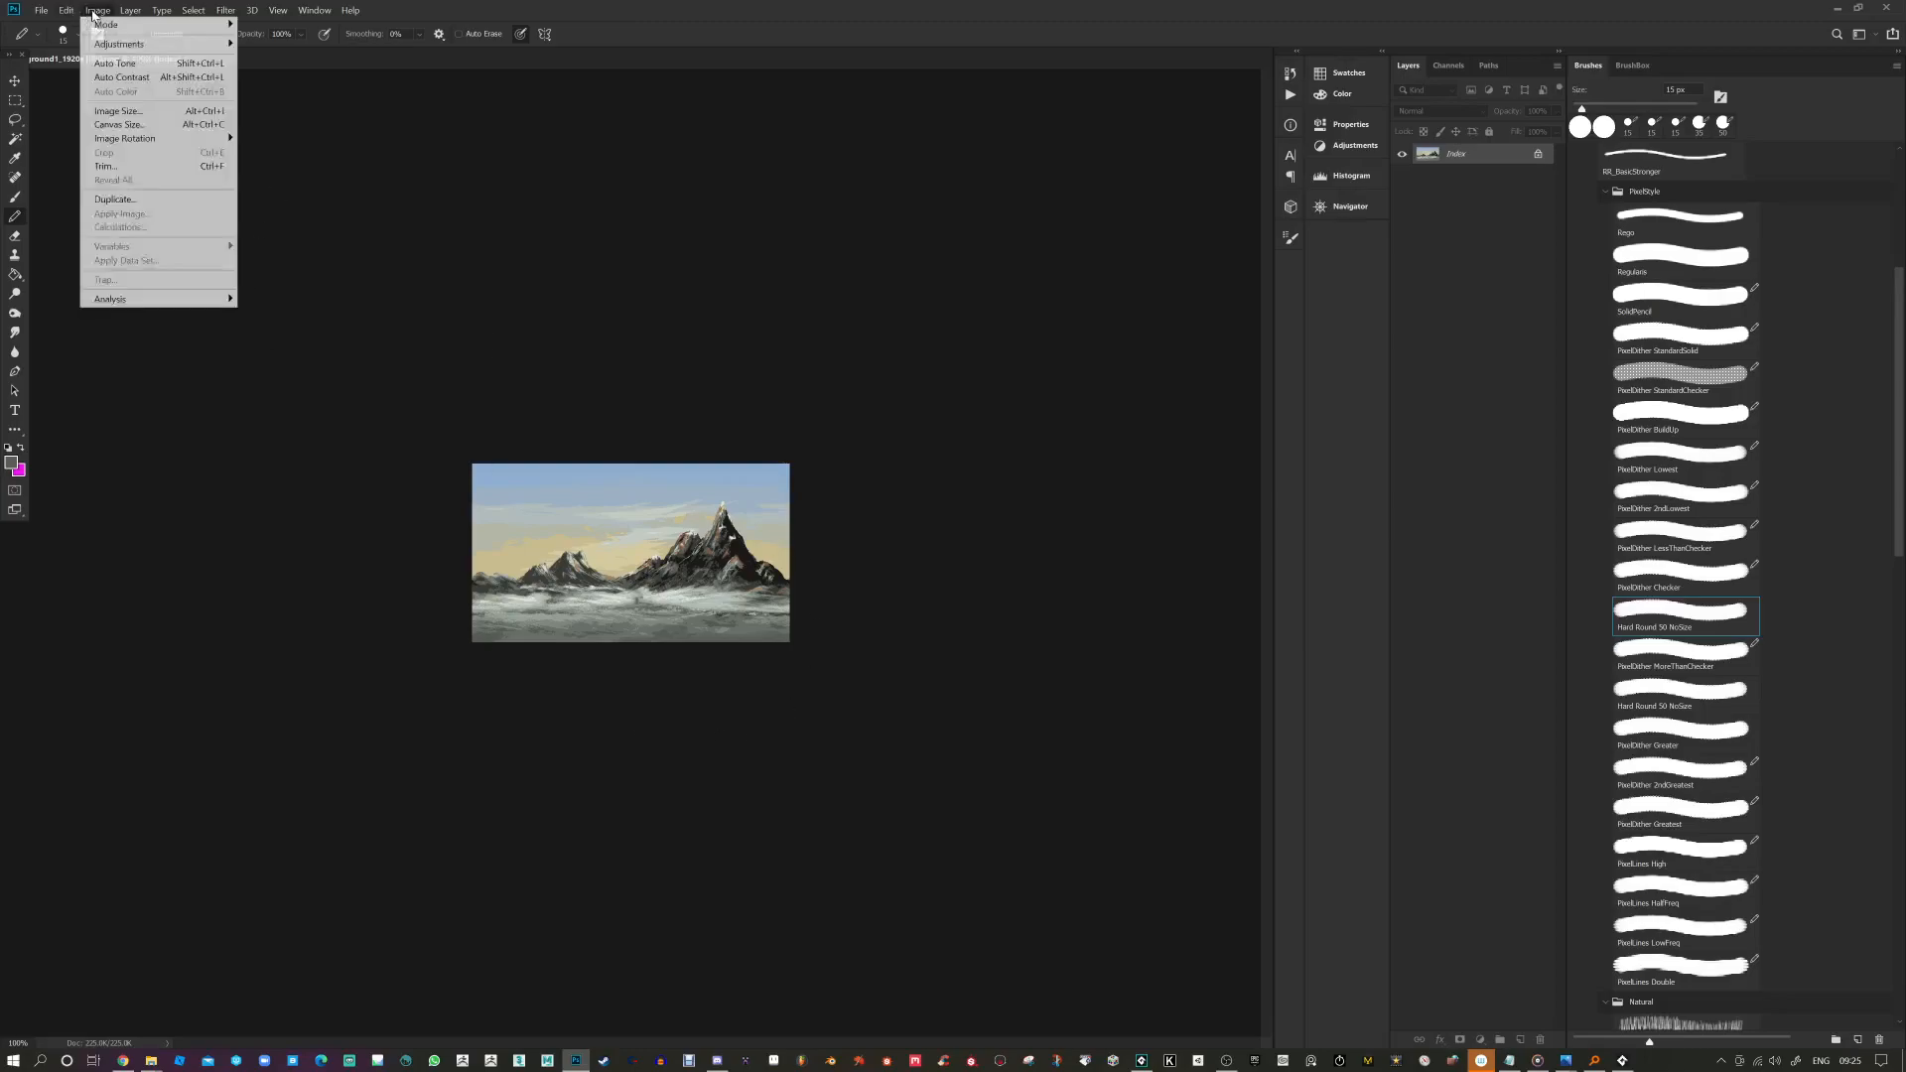
click(128, 113)
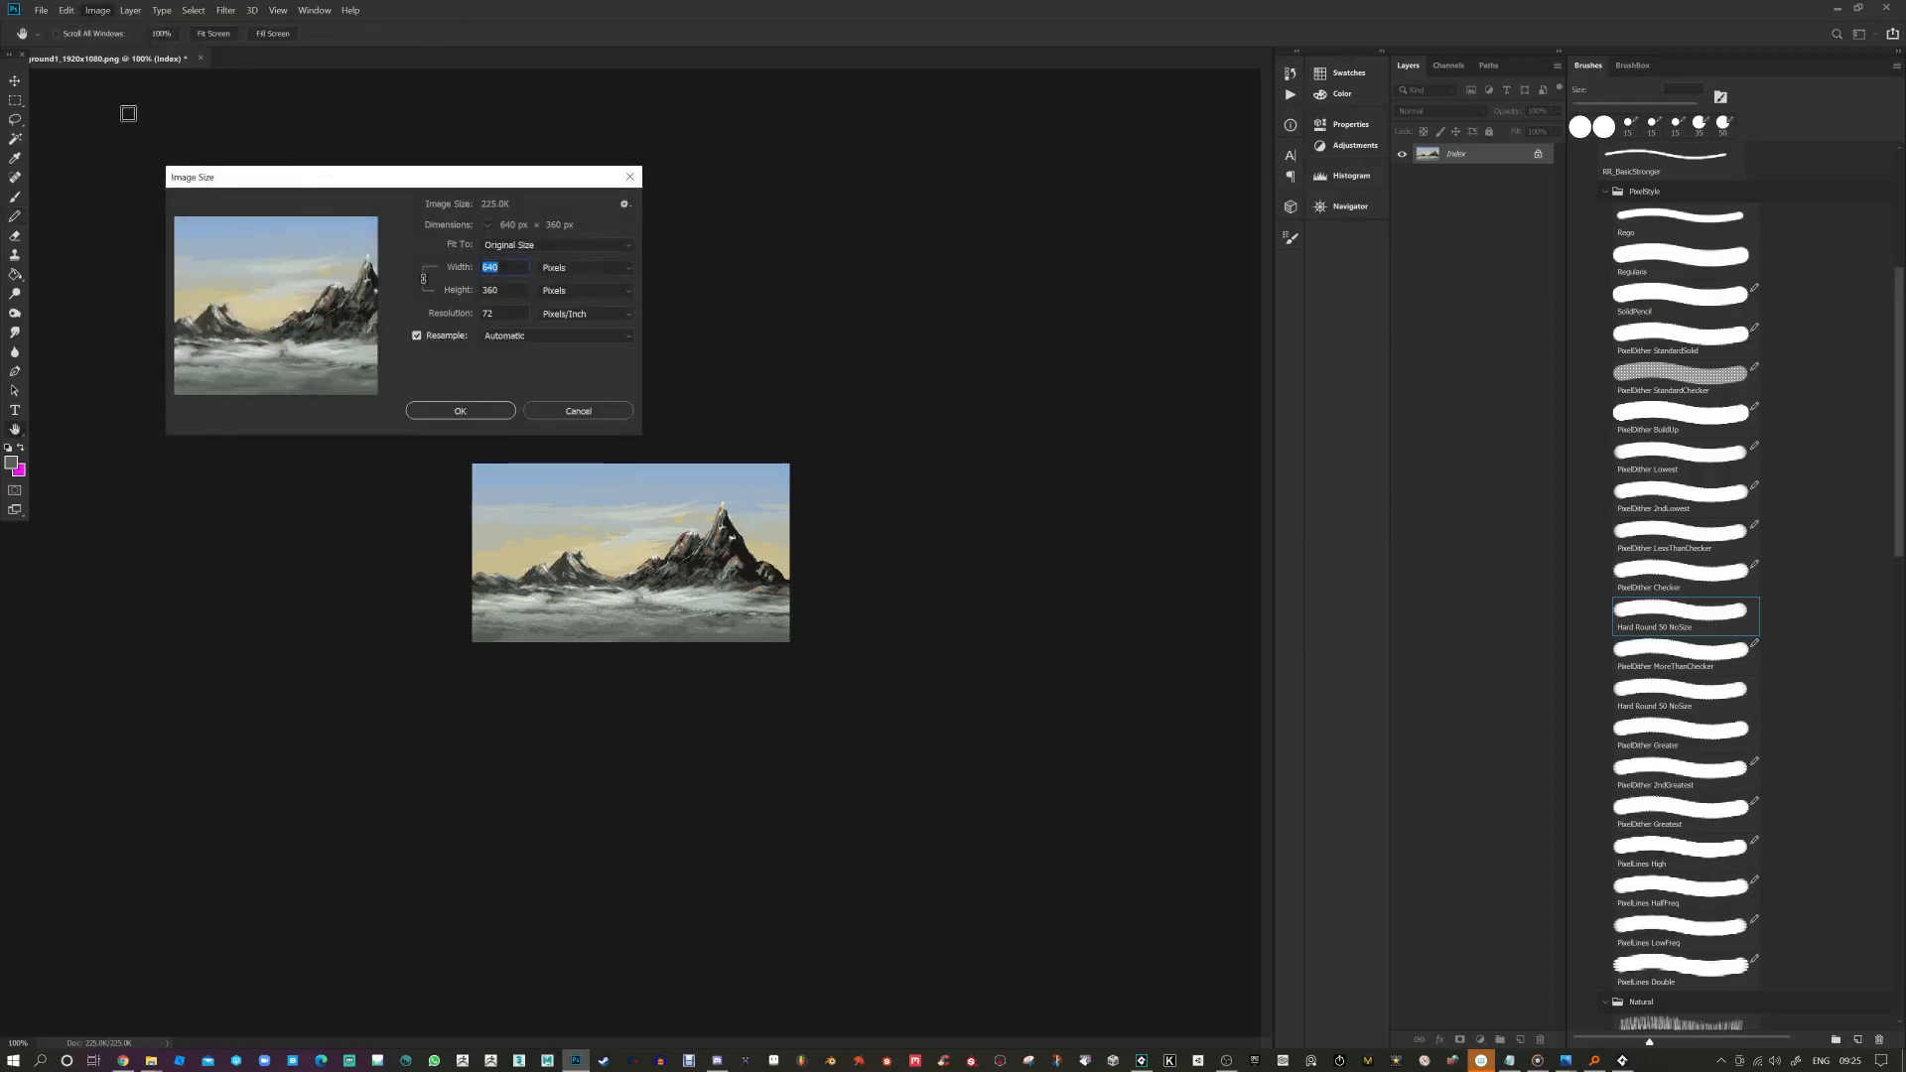
click(574, 268)
click(553, 282)
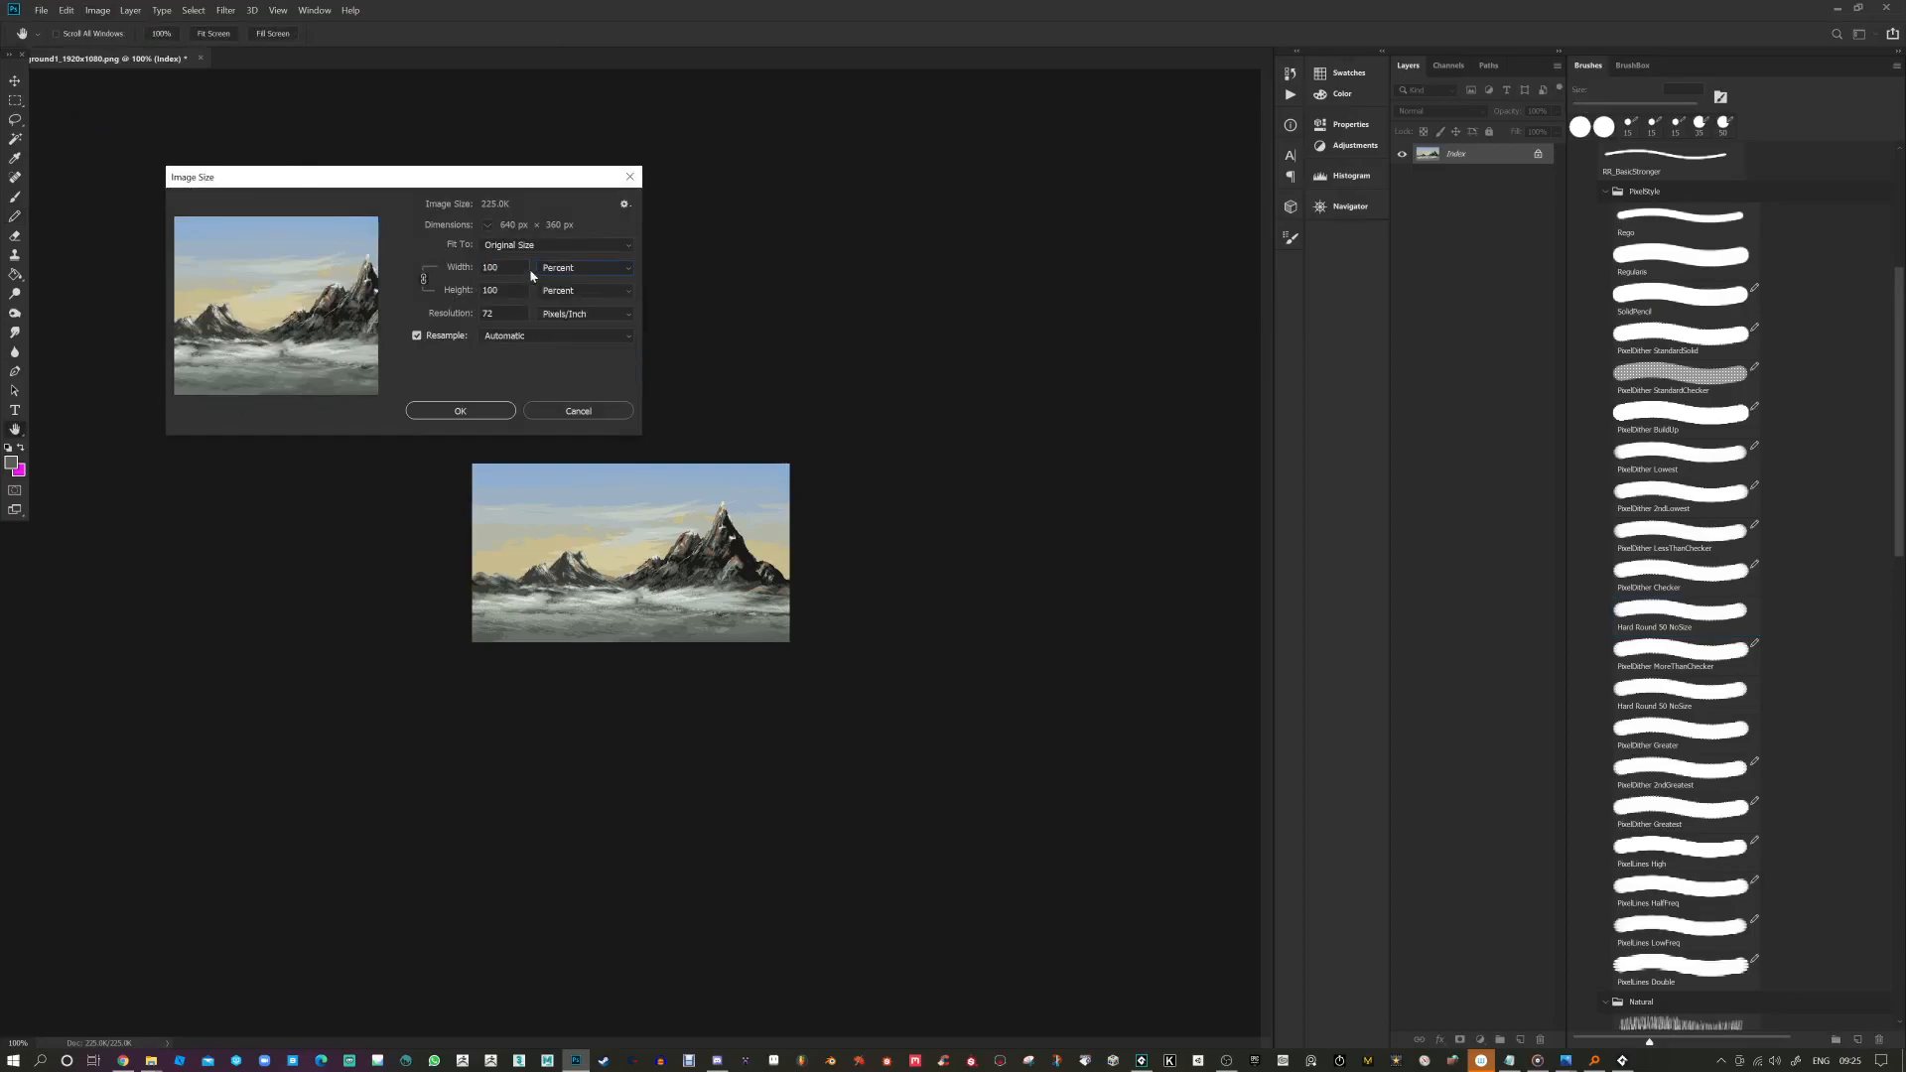
text(300)
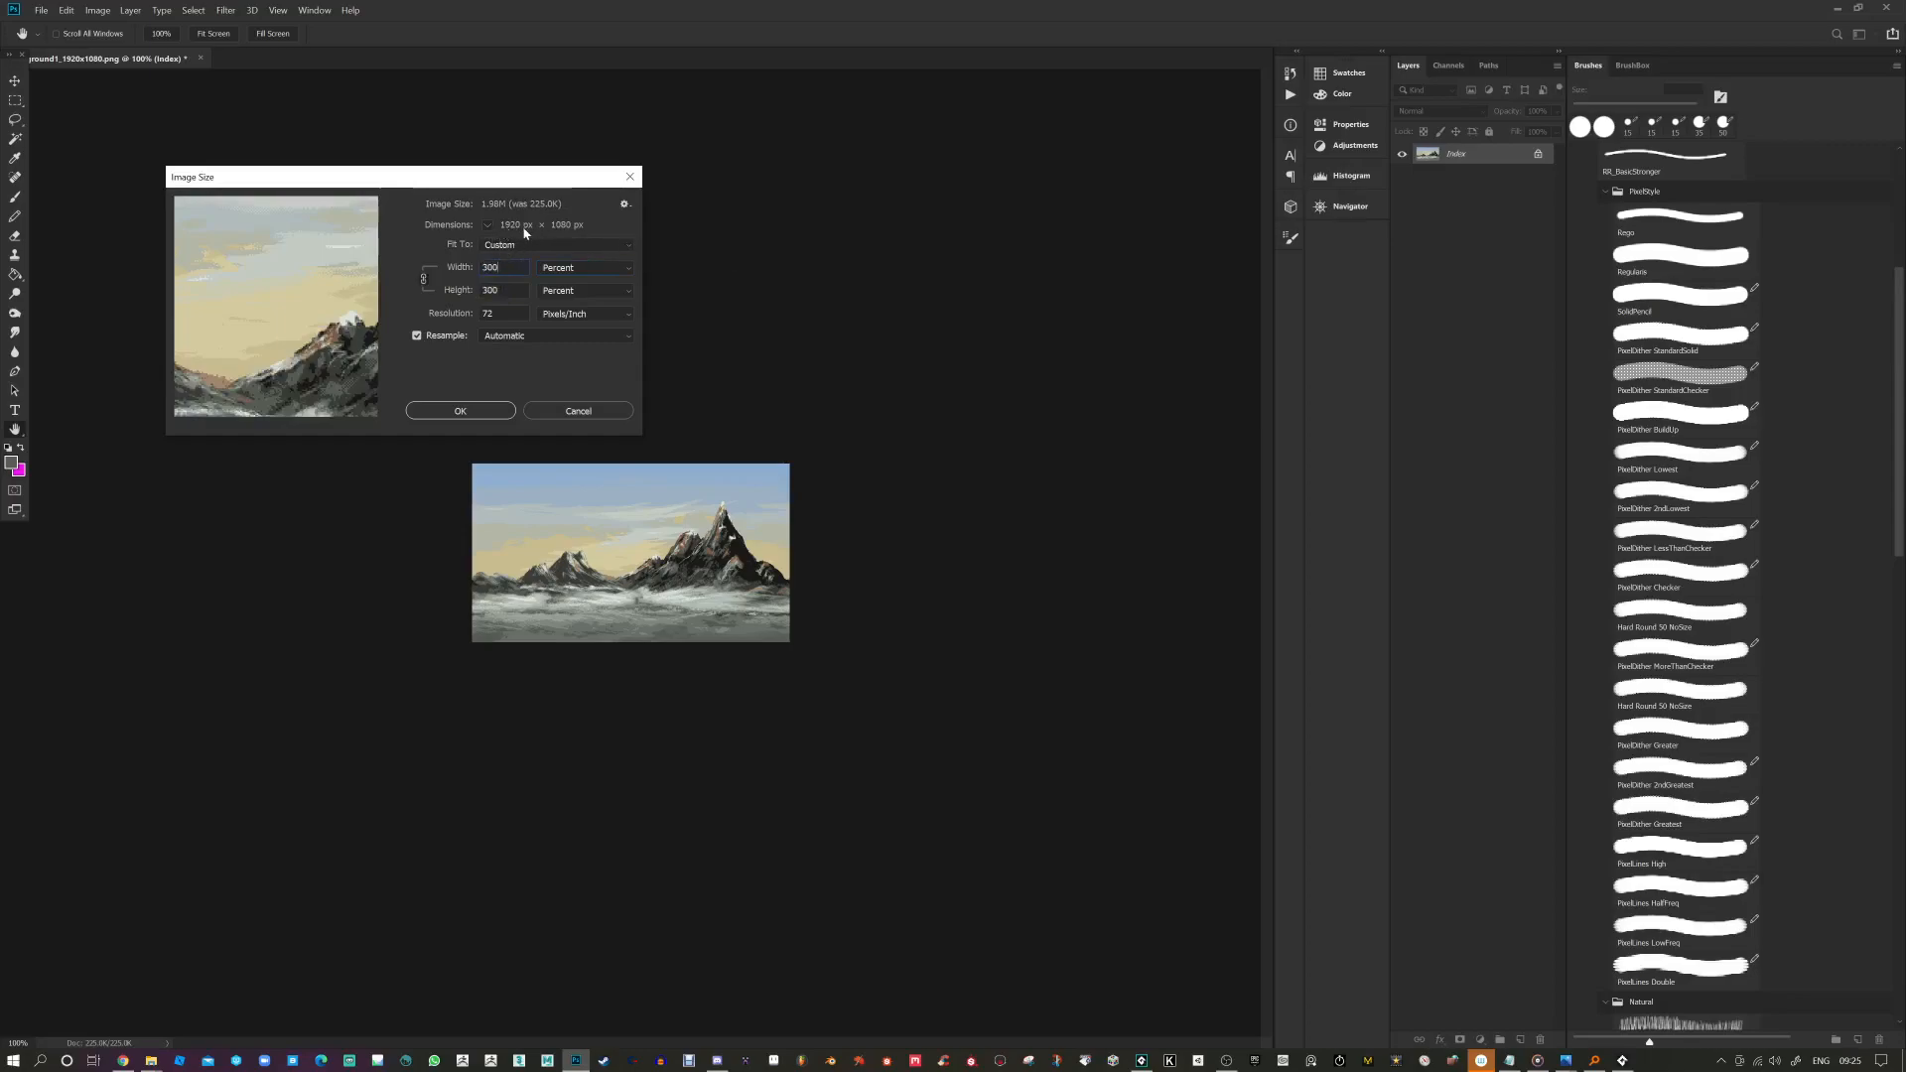
click(541, 336)
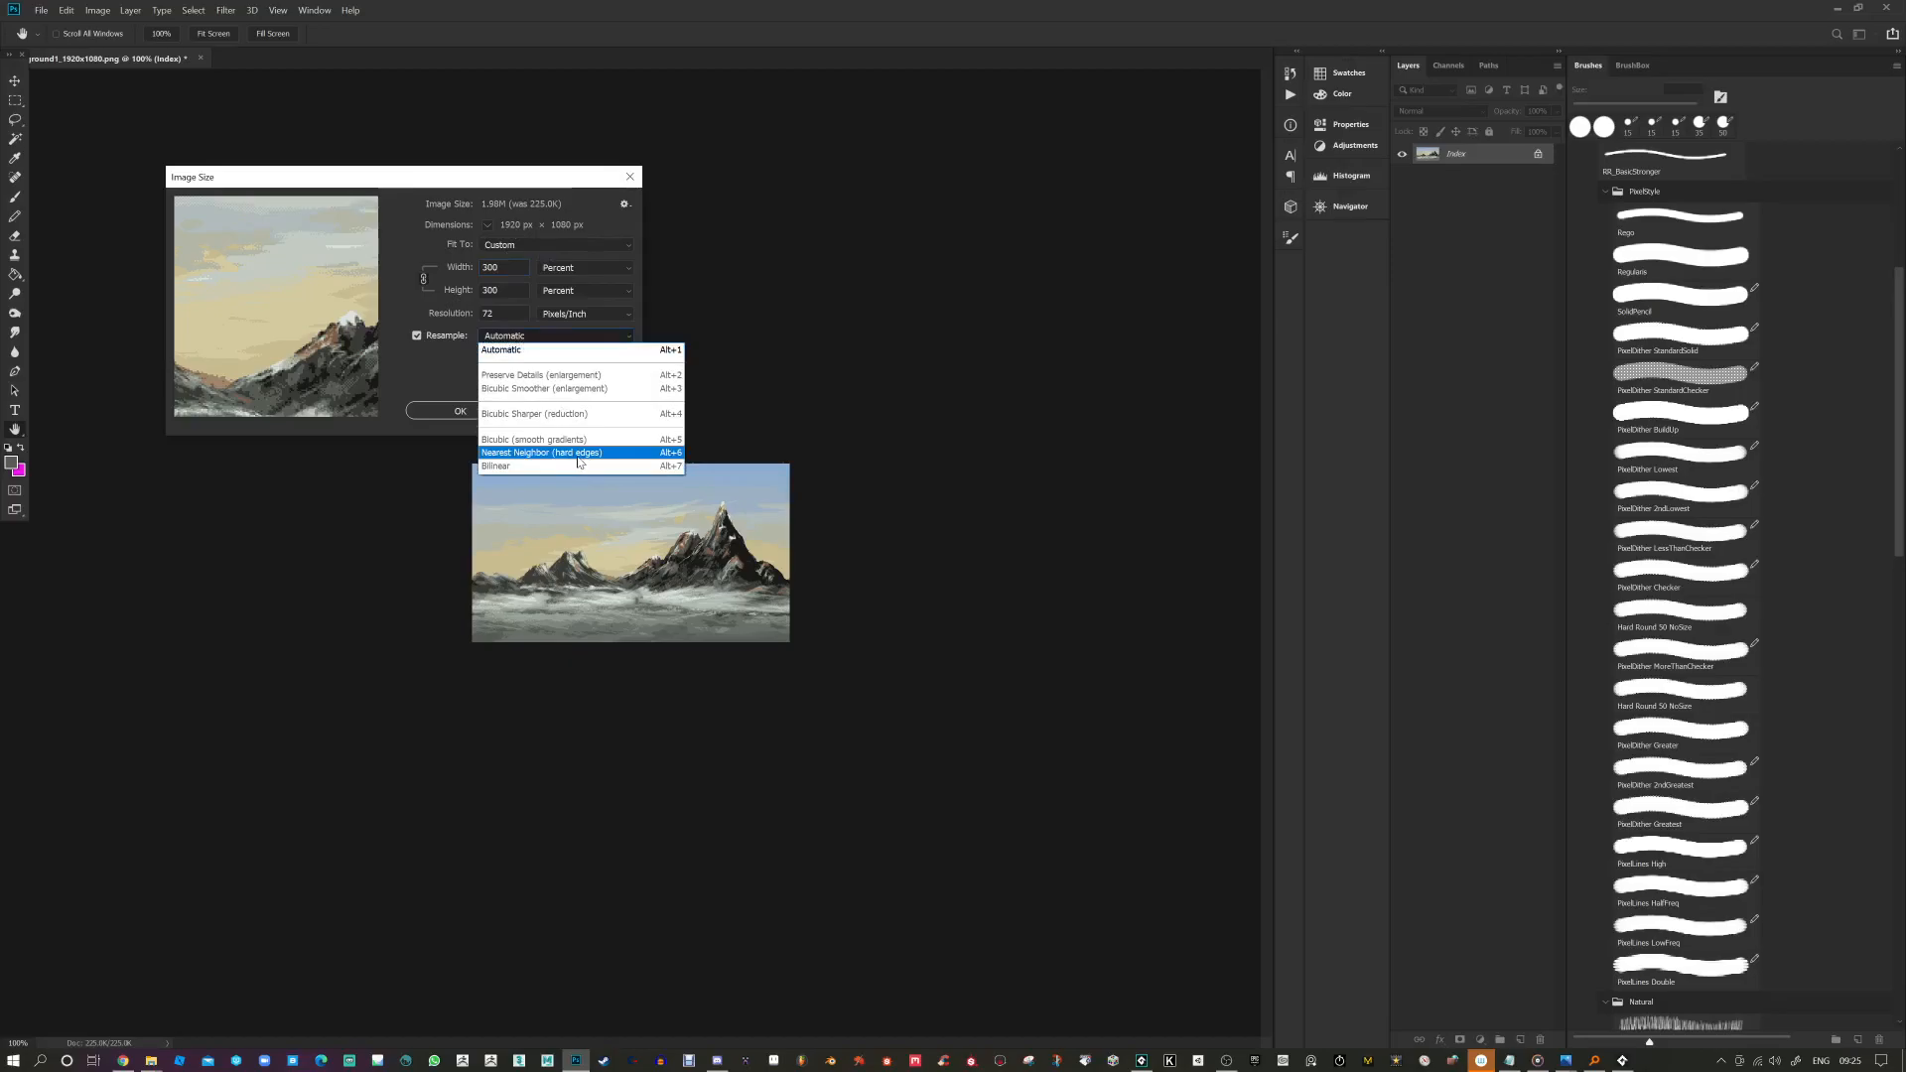
click(579, 454)
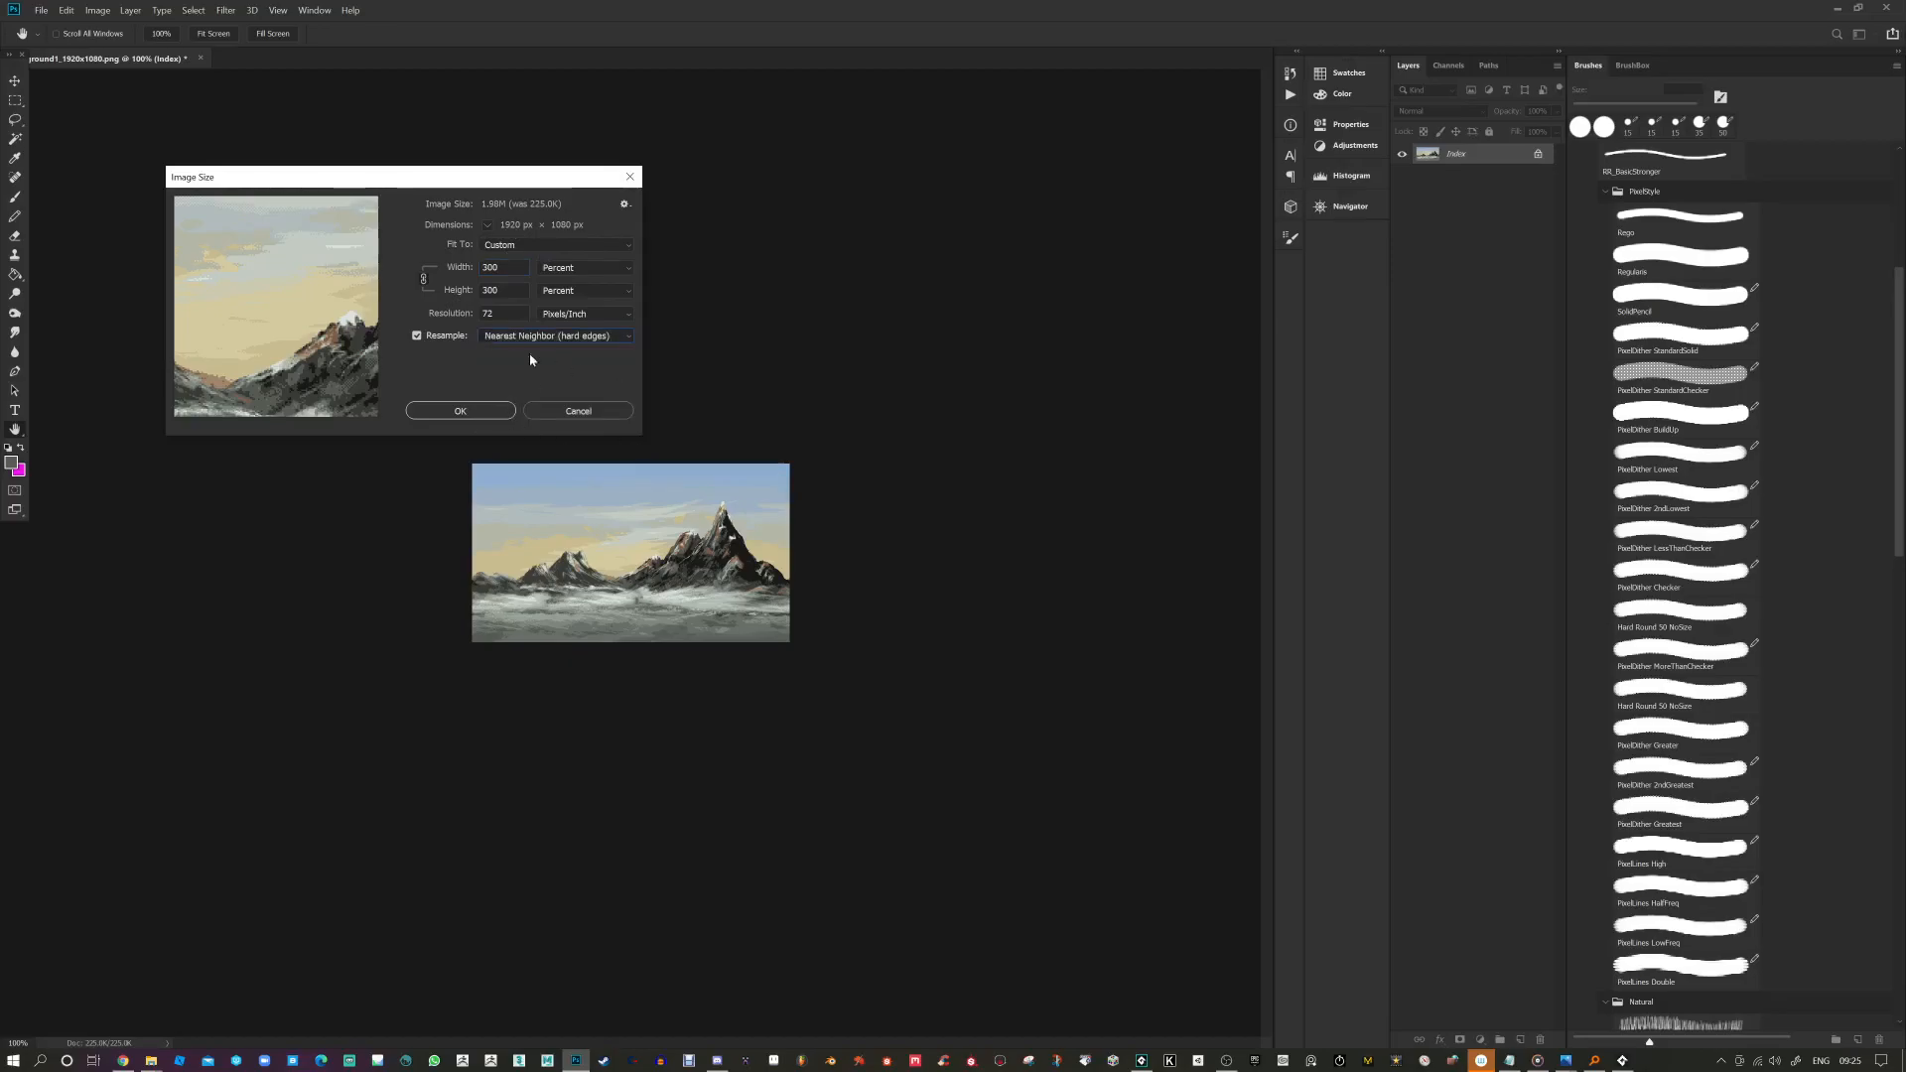
click(460, 411)
key(b)
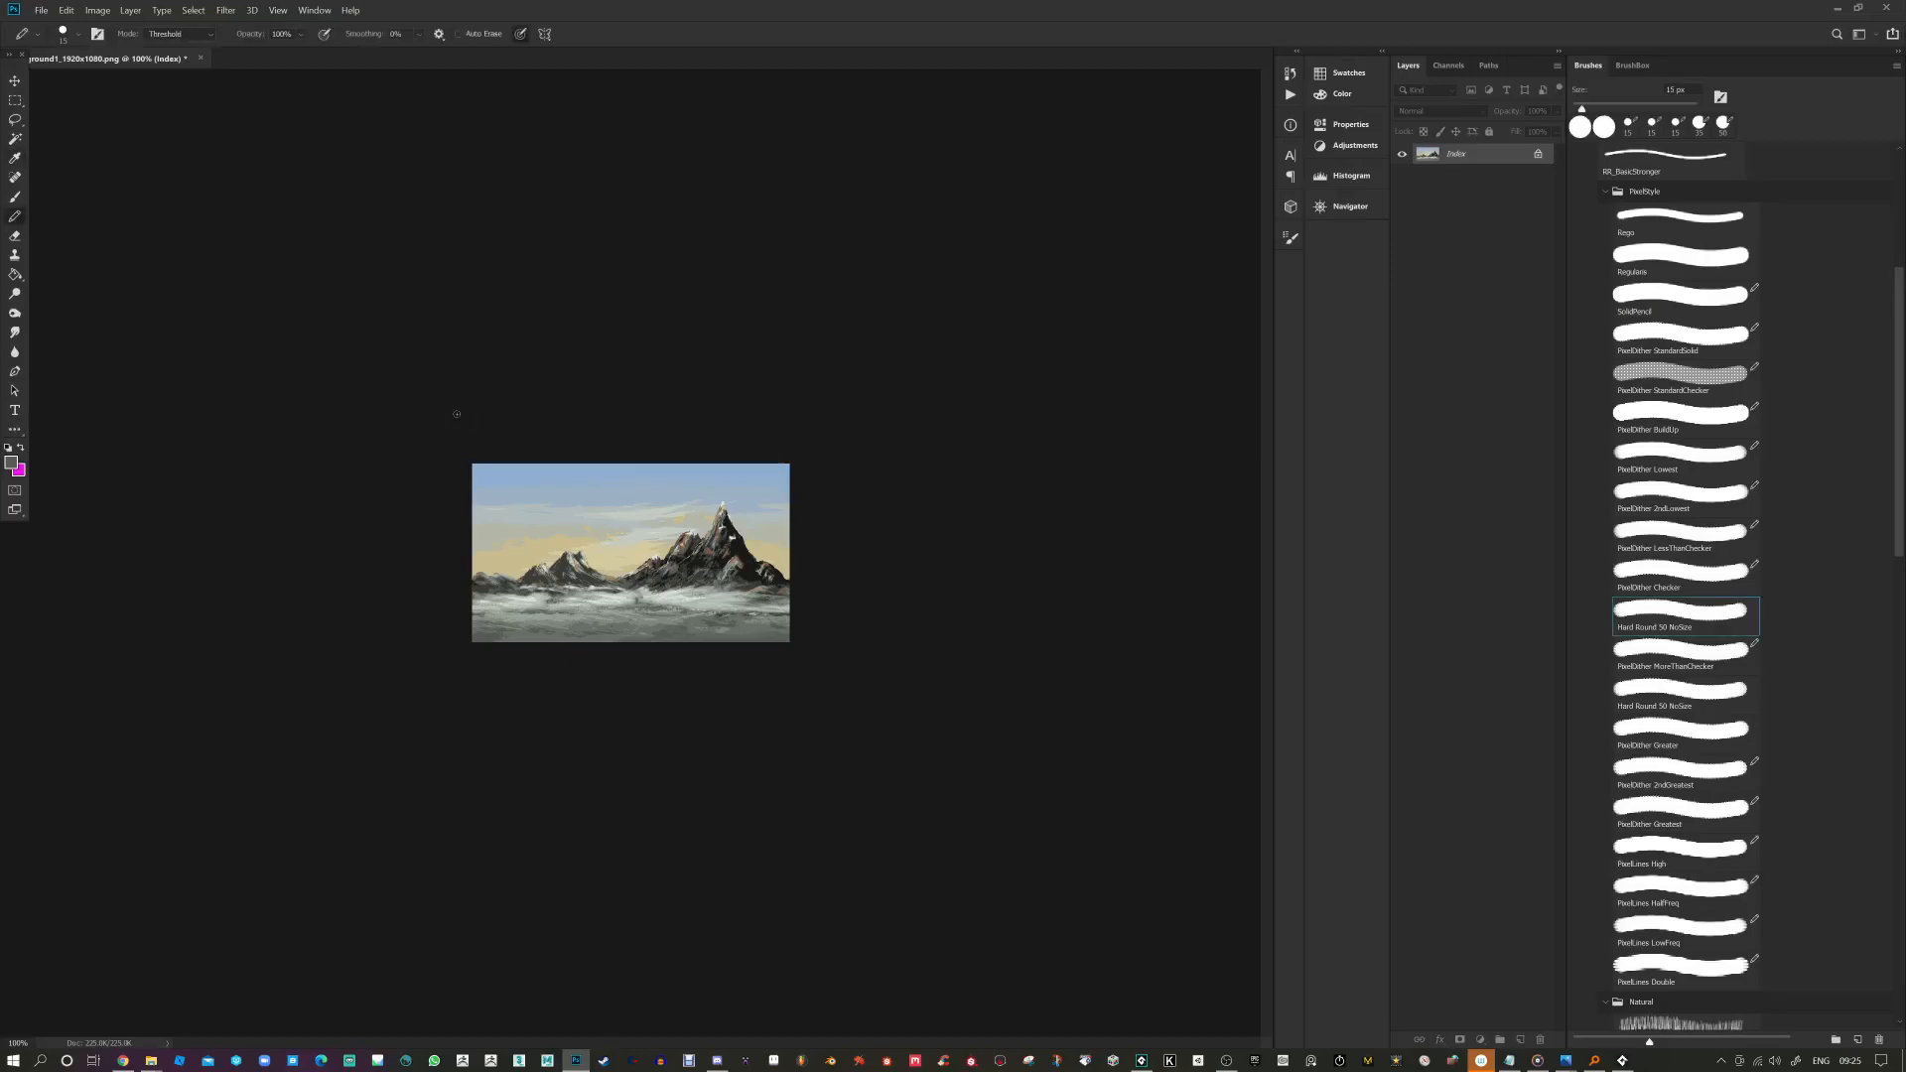